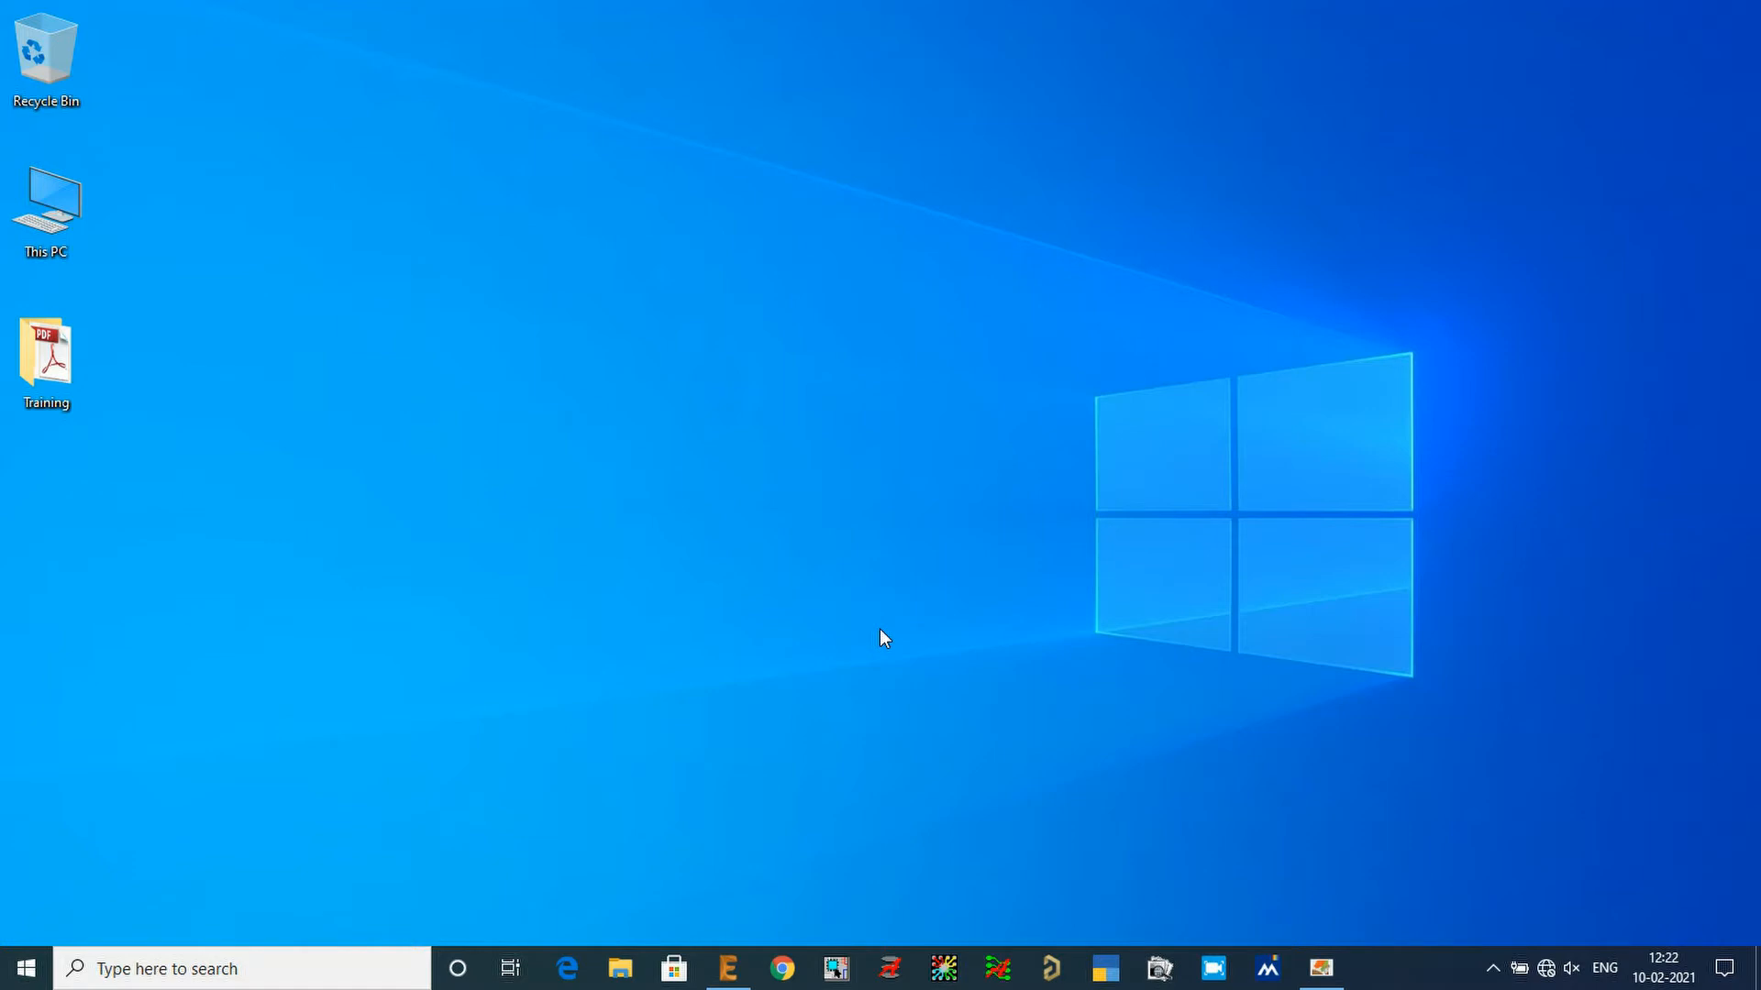
Step: Switch to the COMPLETE ELECTRONICS PDF in Adobe Reader and examine the six resistor symbols, temporarily marking each one on screen
click(1321, 970)
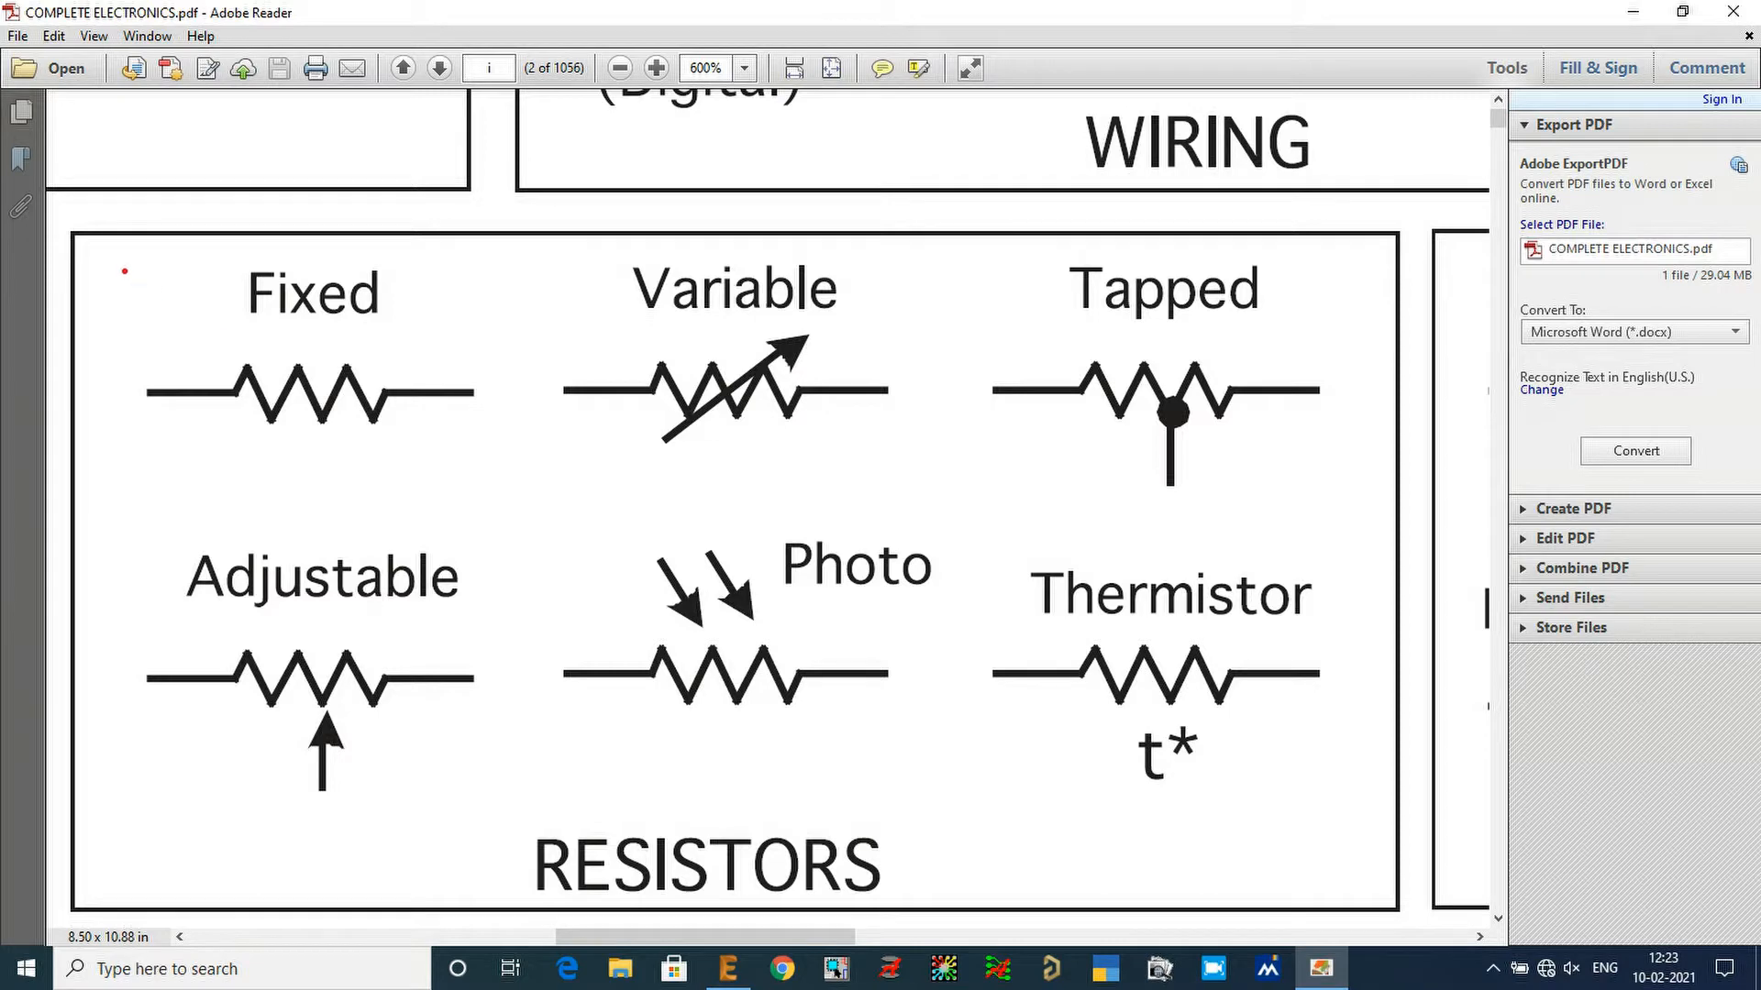
mouse_move(124, 272)
mouse_down()
mouse_move(261, 405)
mouse_move(503, 480)
mouse_up()
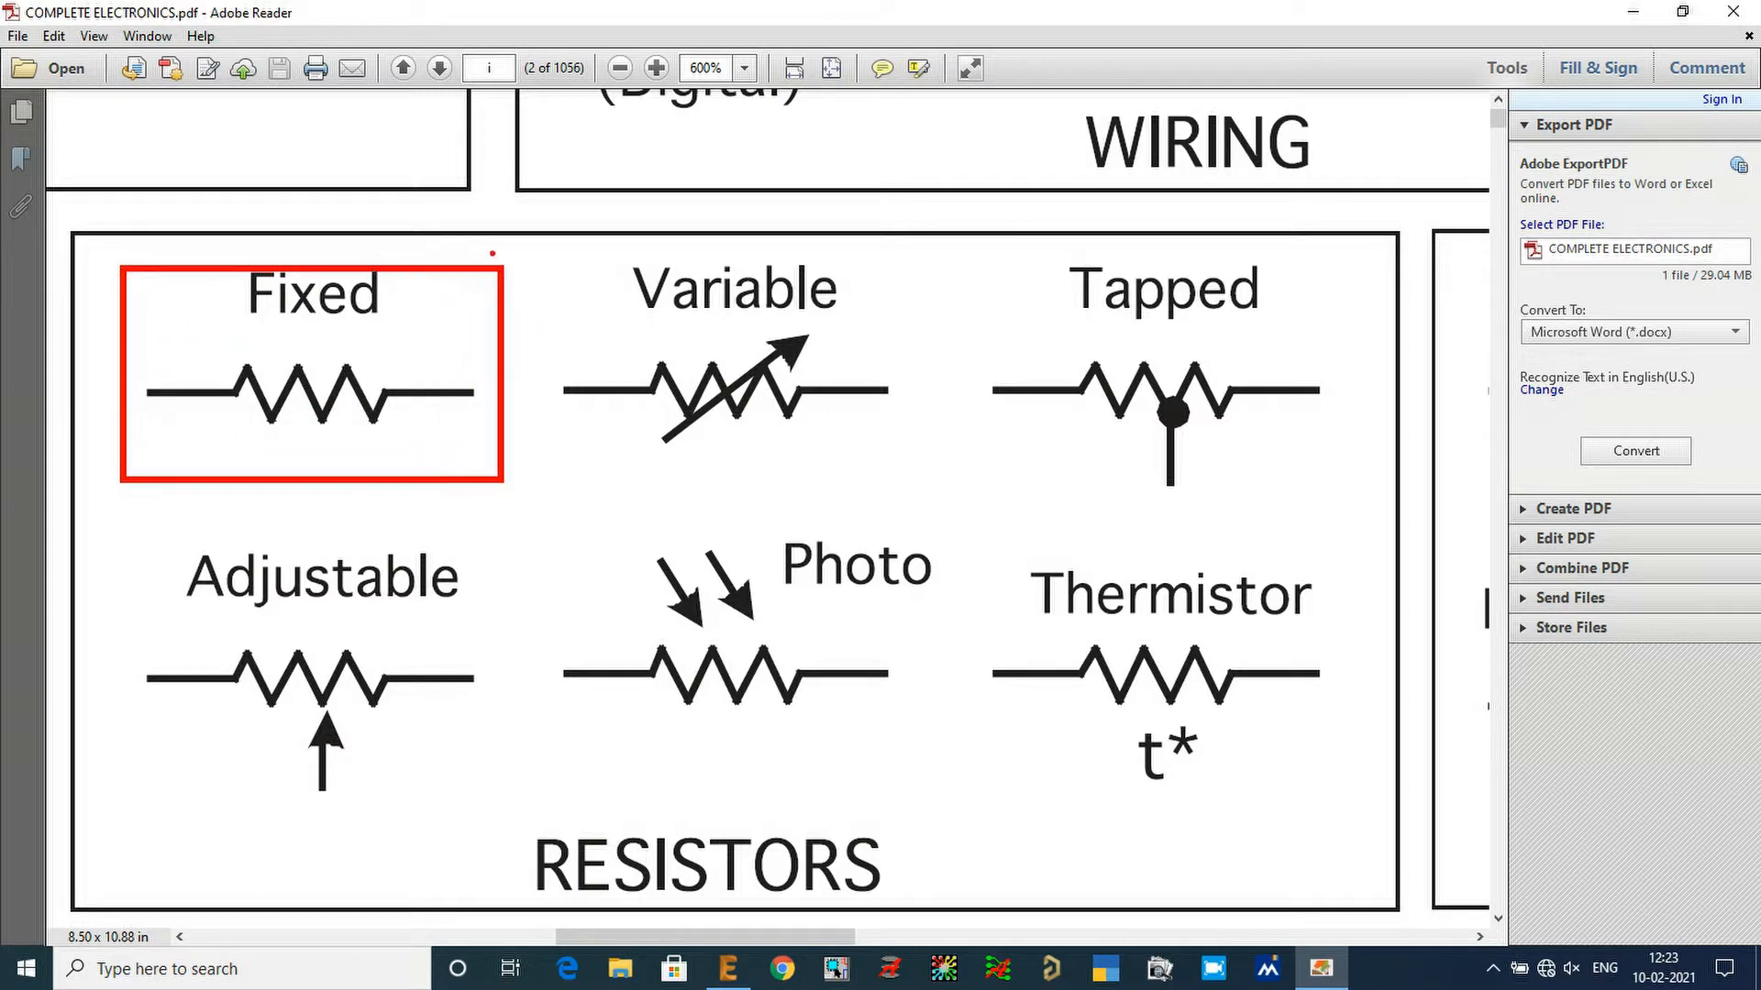
mouse_move(569, 261)
mouse_down()
mouse_move(597, 307)
mouse_move(779, 437)
mouse_move(900, 486)
mouse_up()
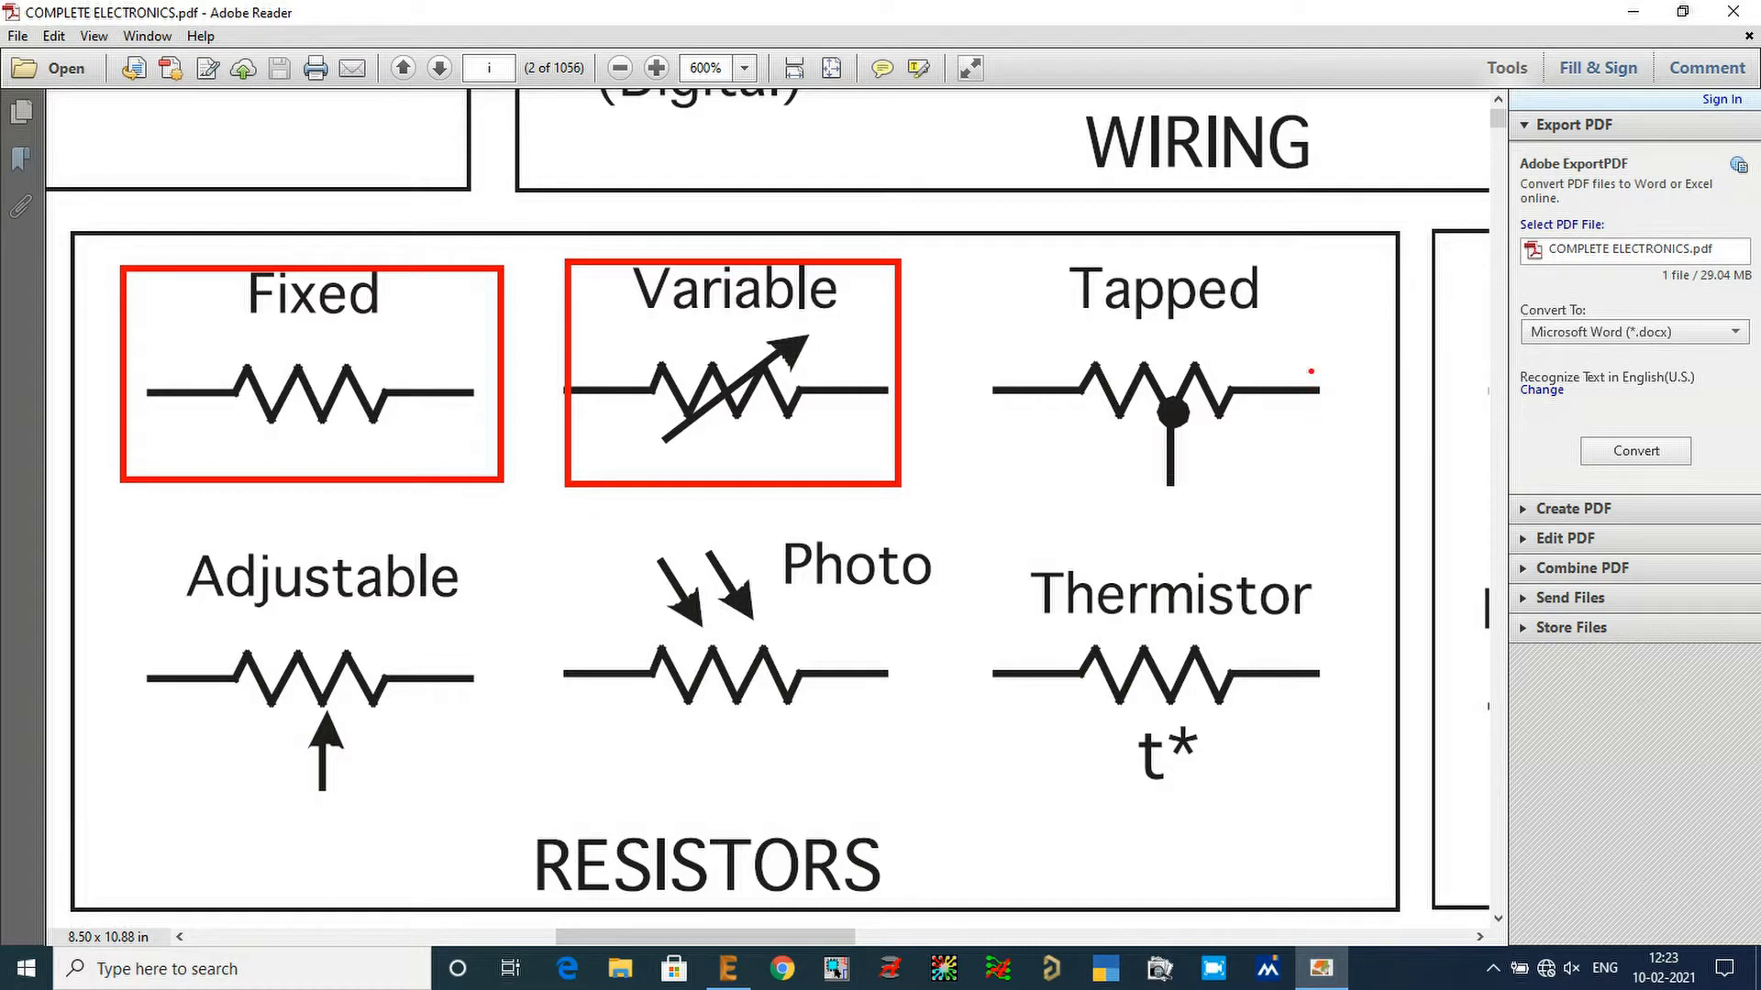
mouse_move(1285, 320)
mouse_down()
mouse_move(1321, 336)
mouse_move(1393, 295)
mouse_up()
drag(357, 638, 475, 620)
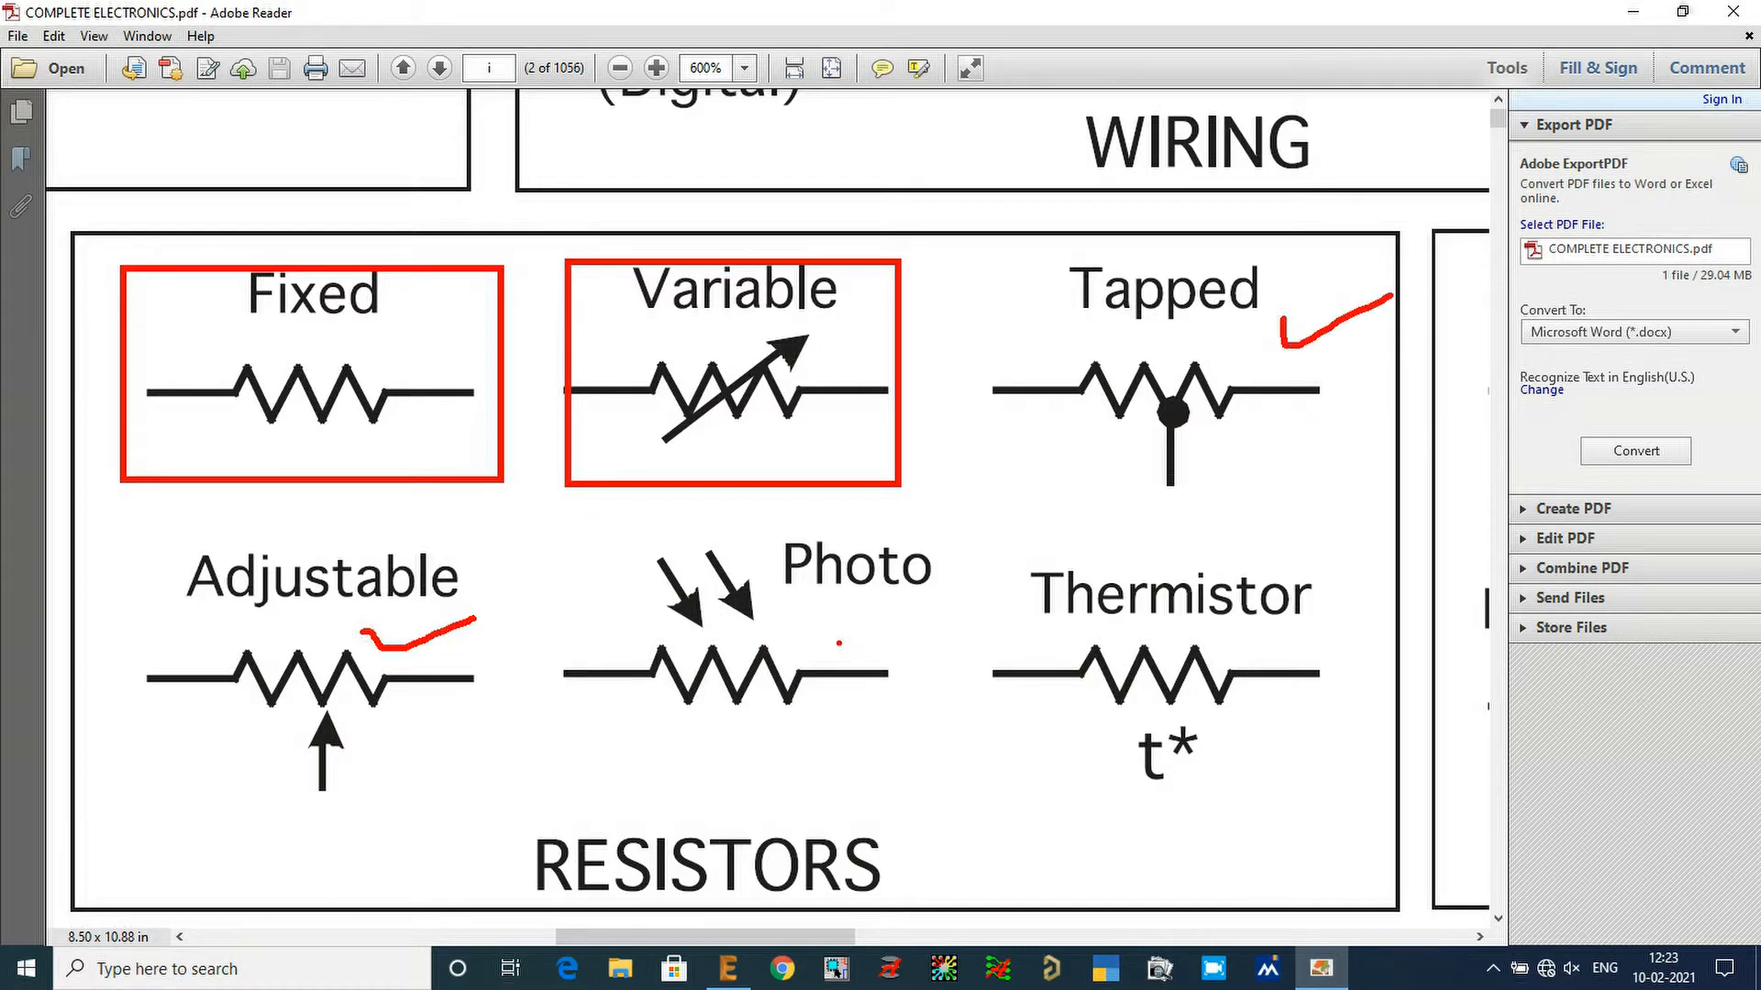
mouse_move(860, 623)
mouse_down()
mouse_move(867, 648)
mouse_move(970, 605)
mouse_up()
drag(1227, 556, 1408, 518)
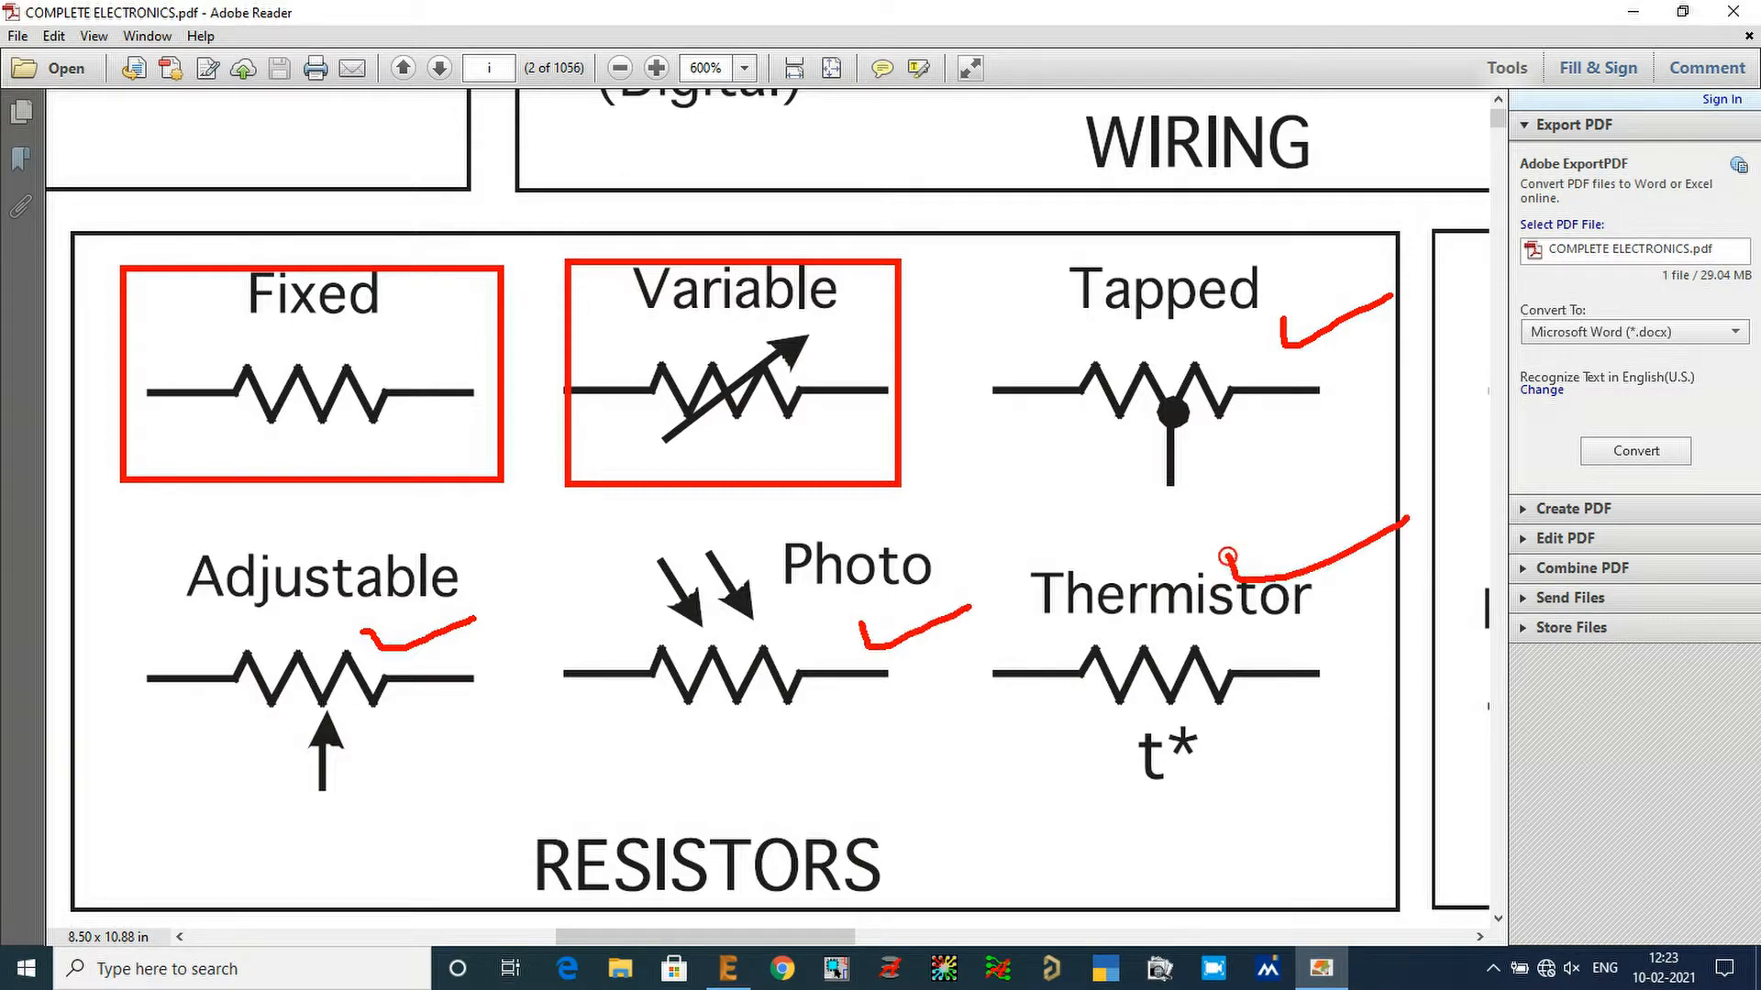
key(Escape)
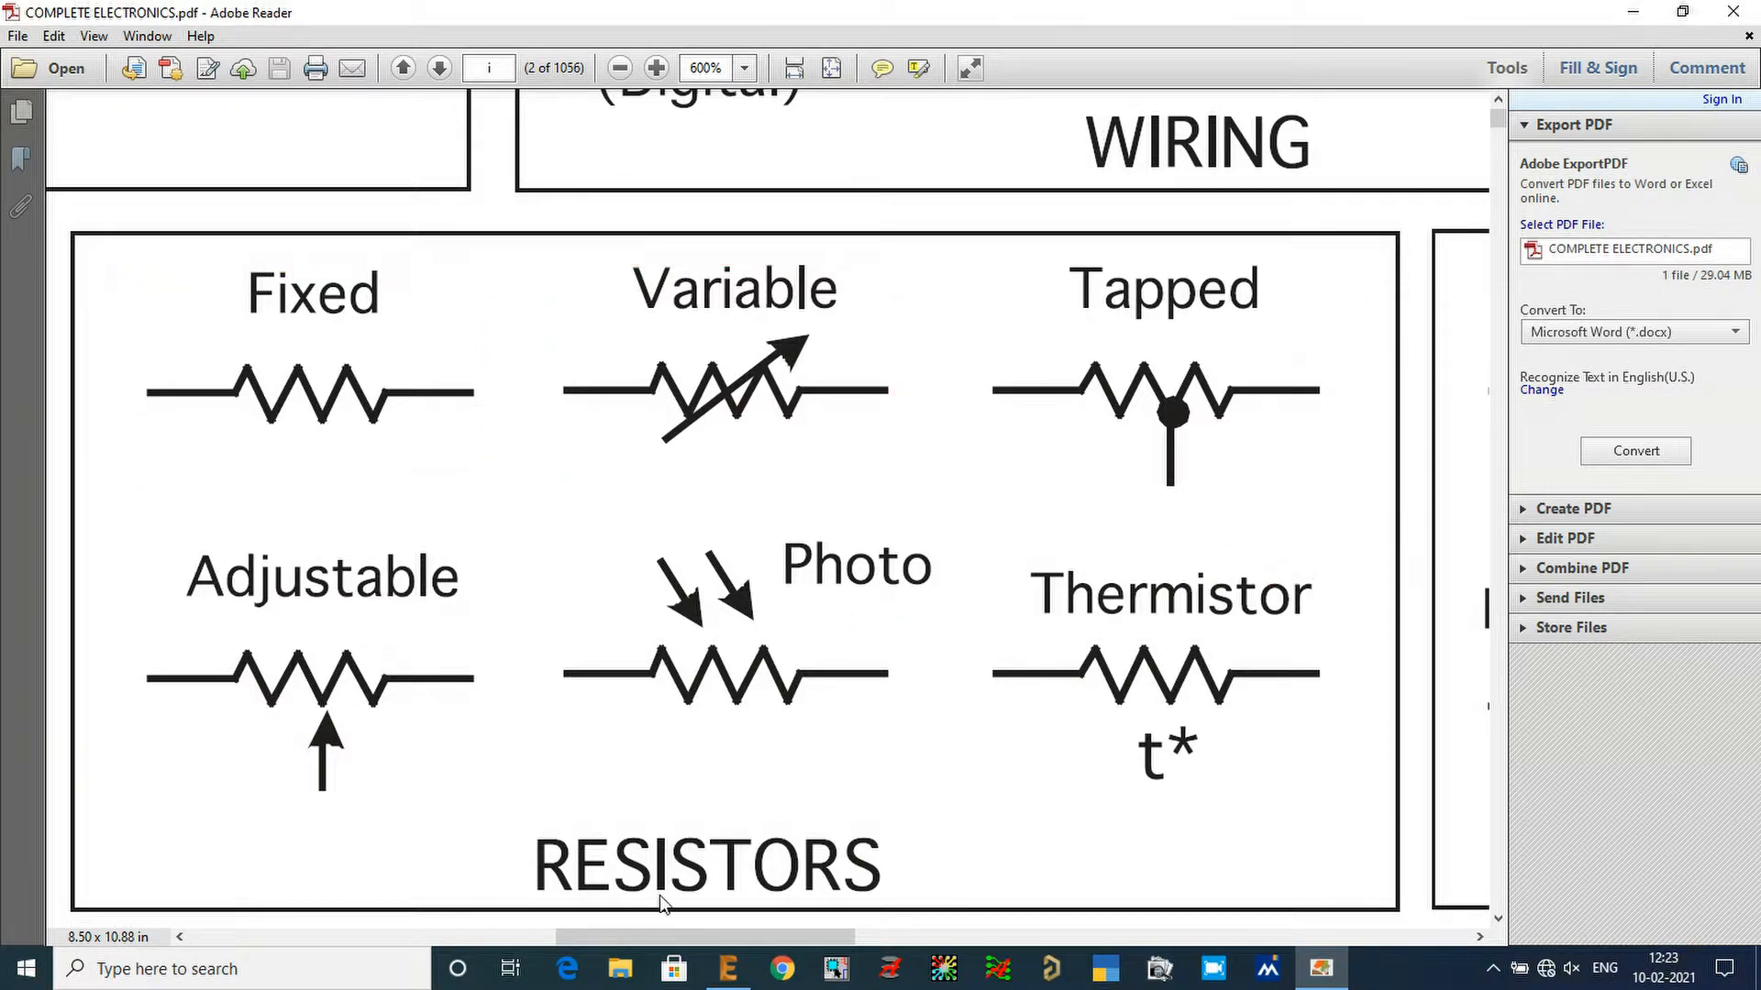
Step: Switch to EAGLE and open the library file Lib from the libraries folder
click(727, 968)
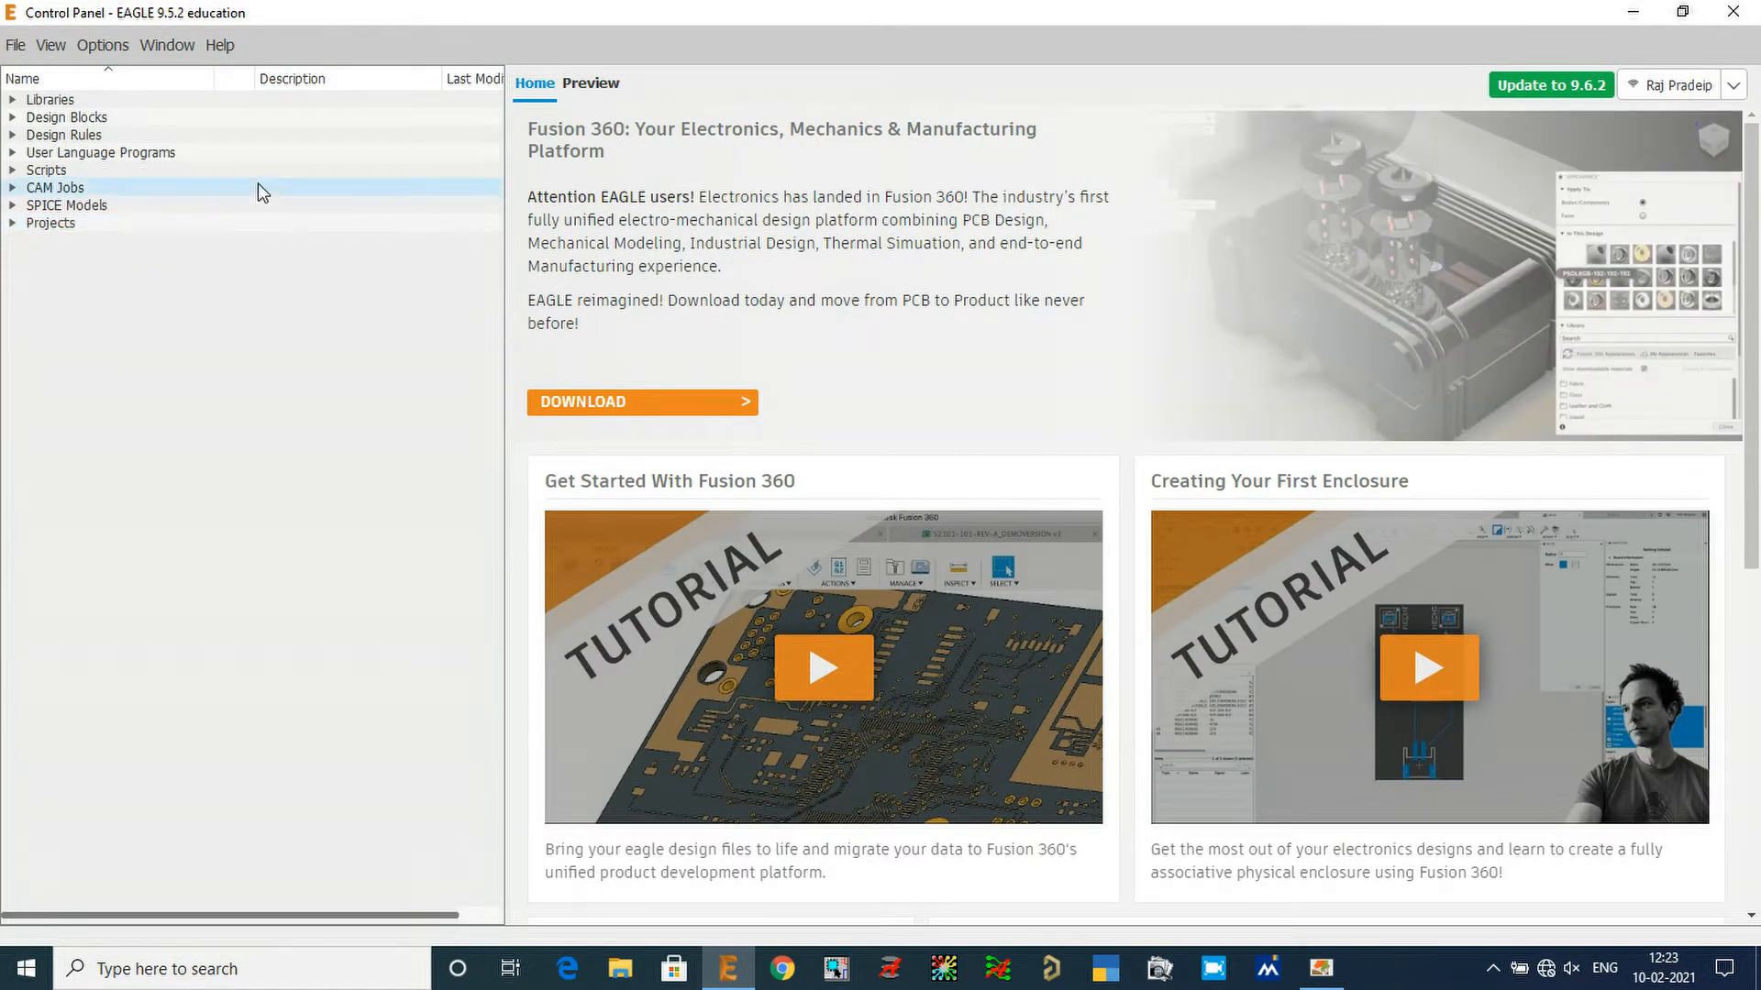
click(15, 46)
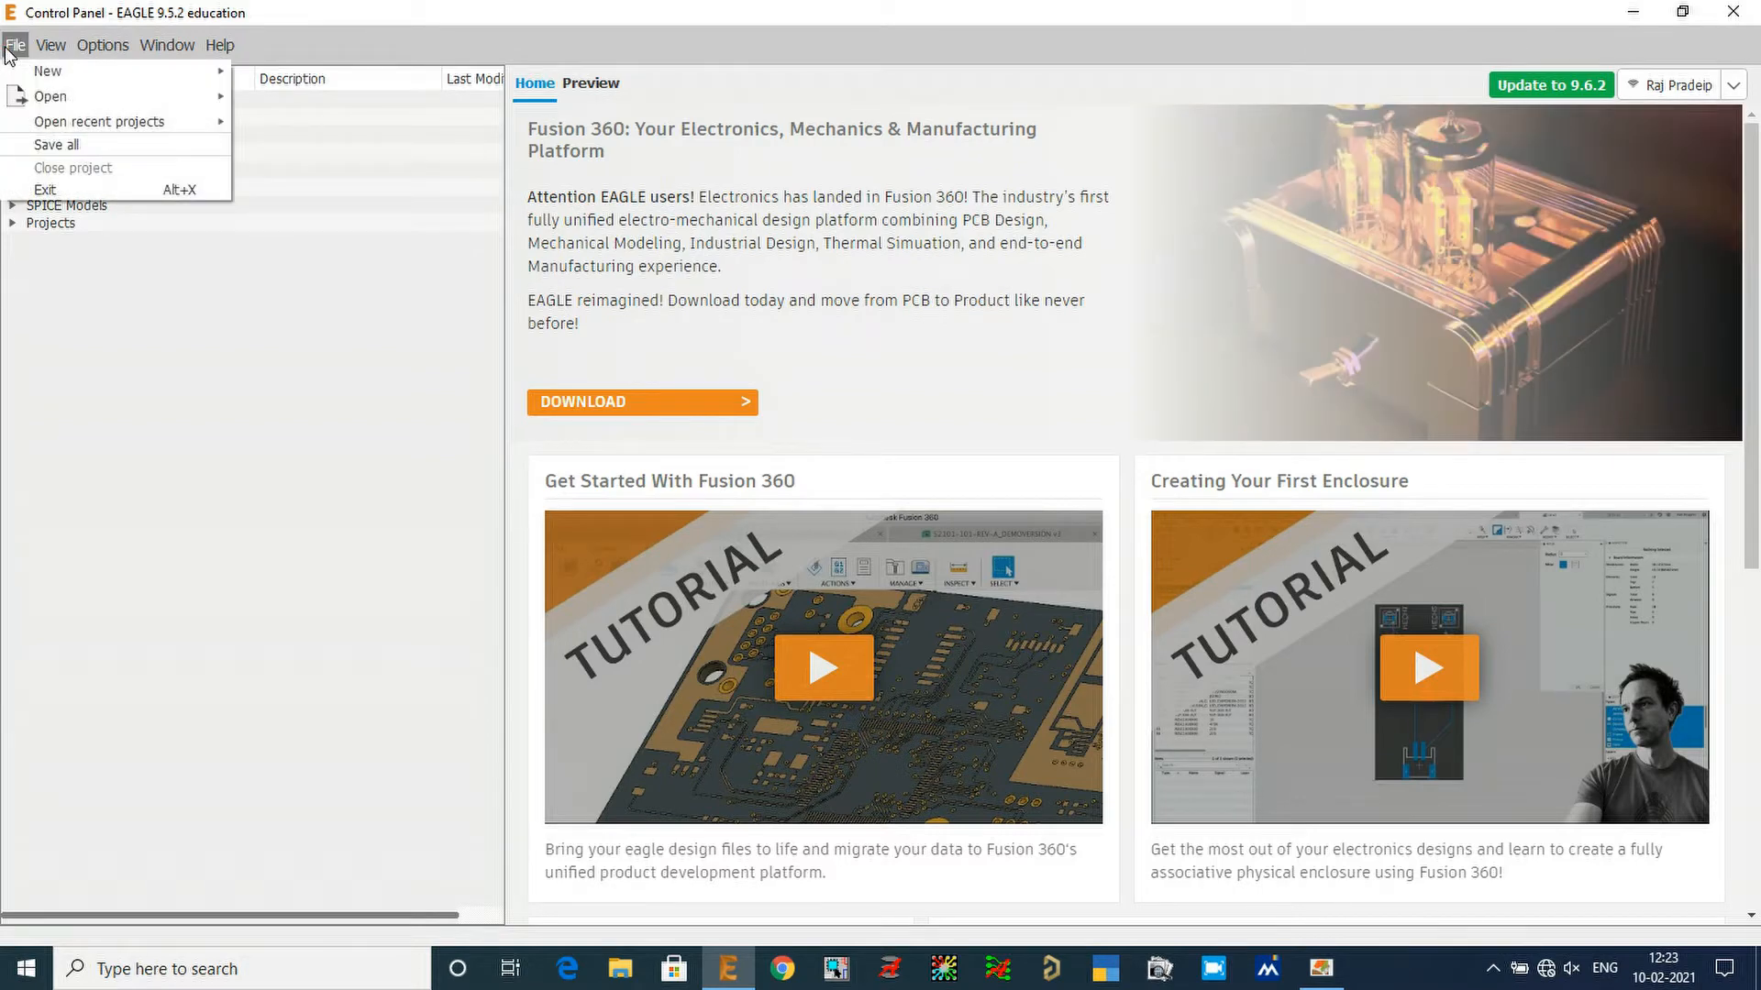
mouse_move(50, 97)
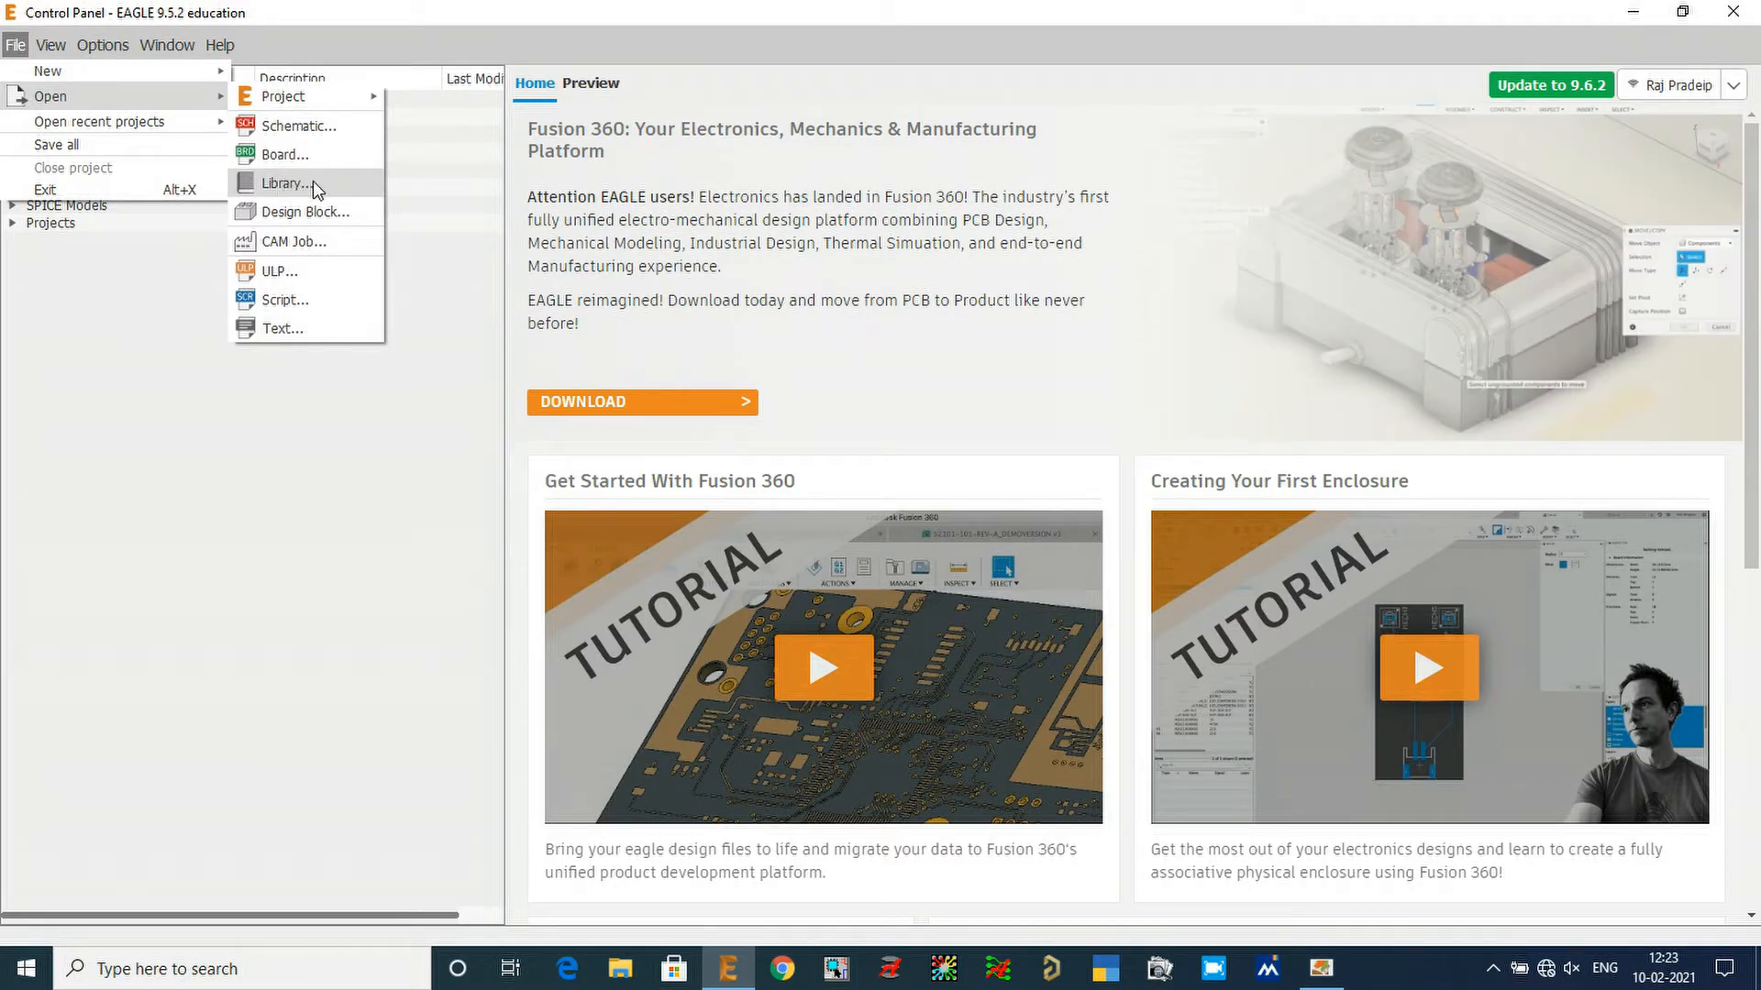
click(317, 189)
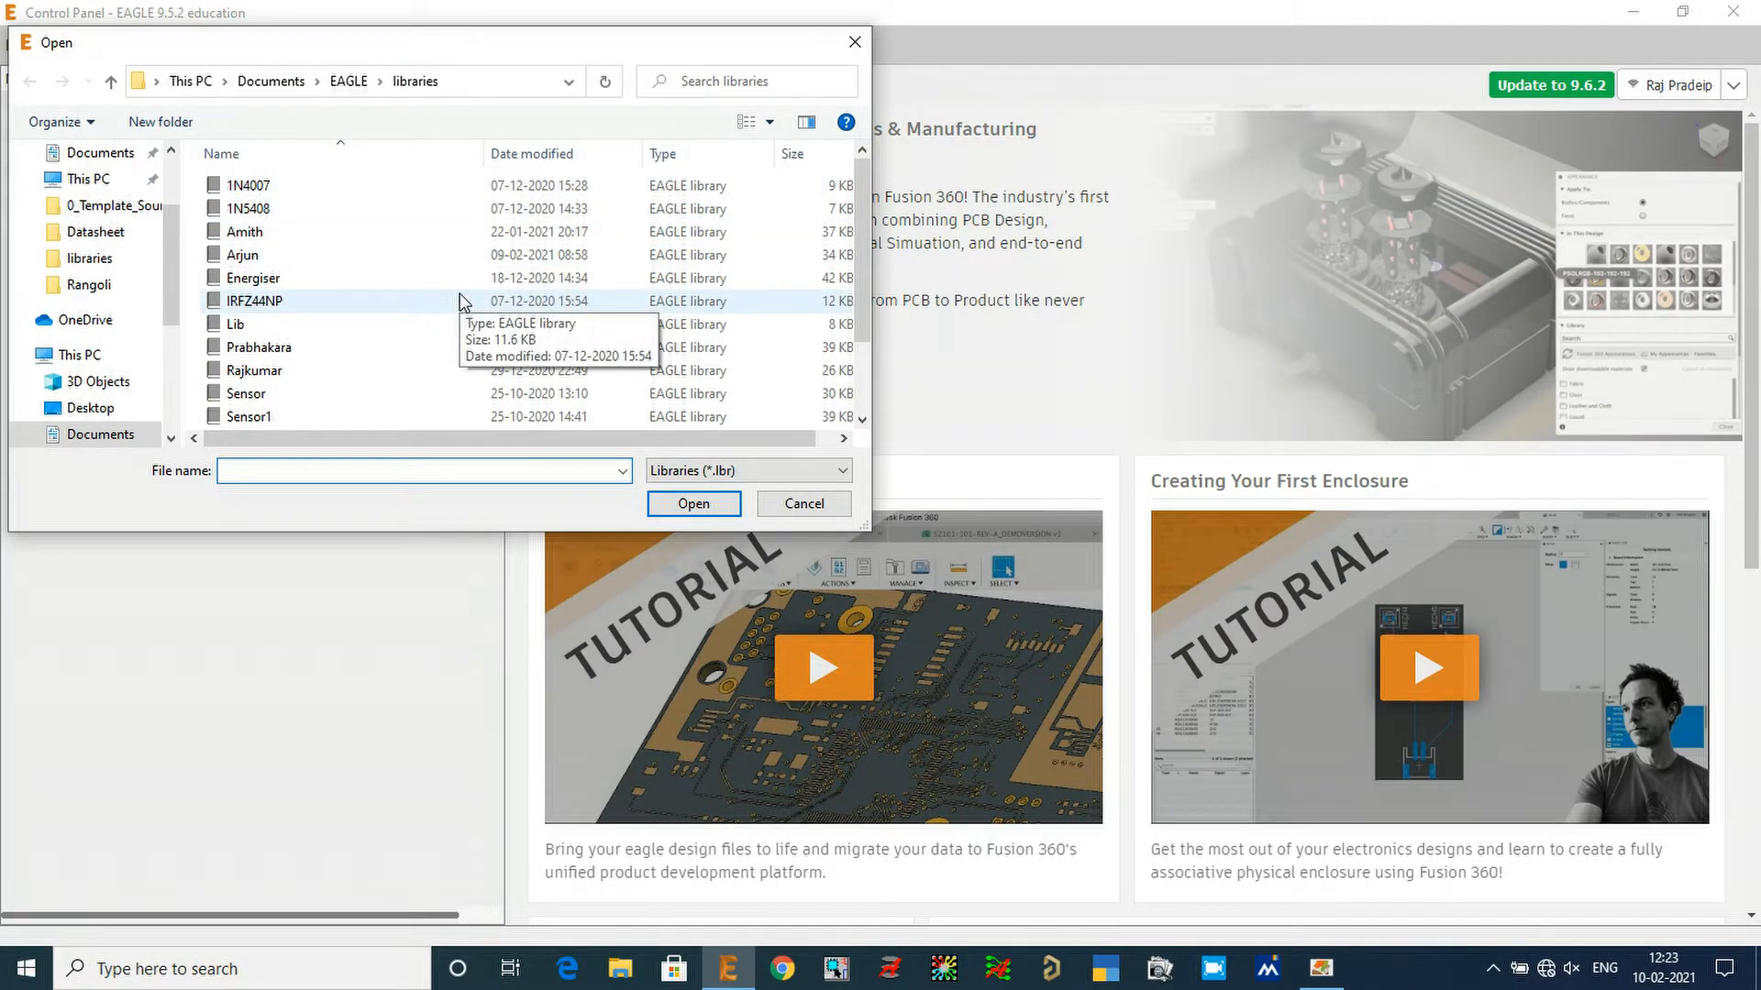
click(253, 332)
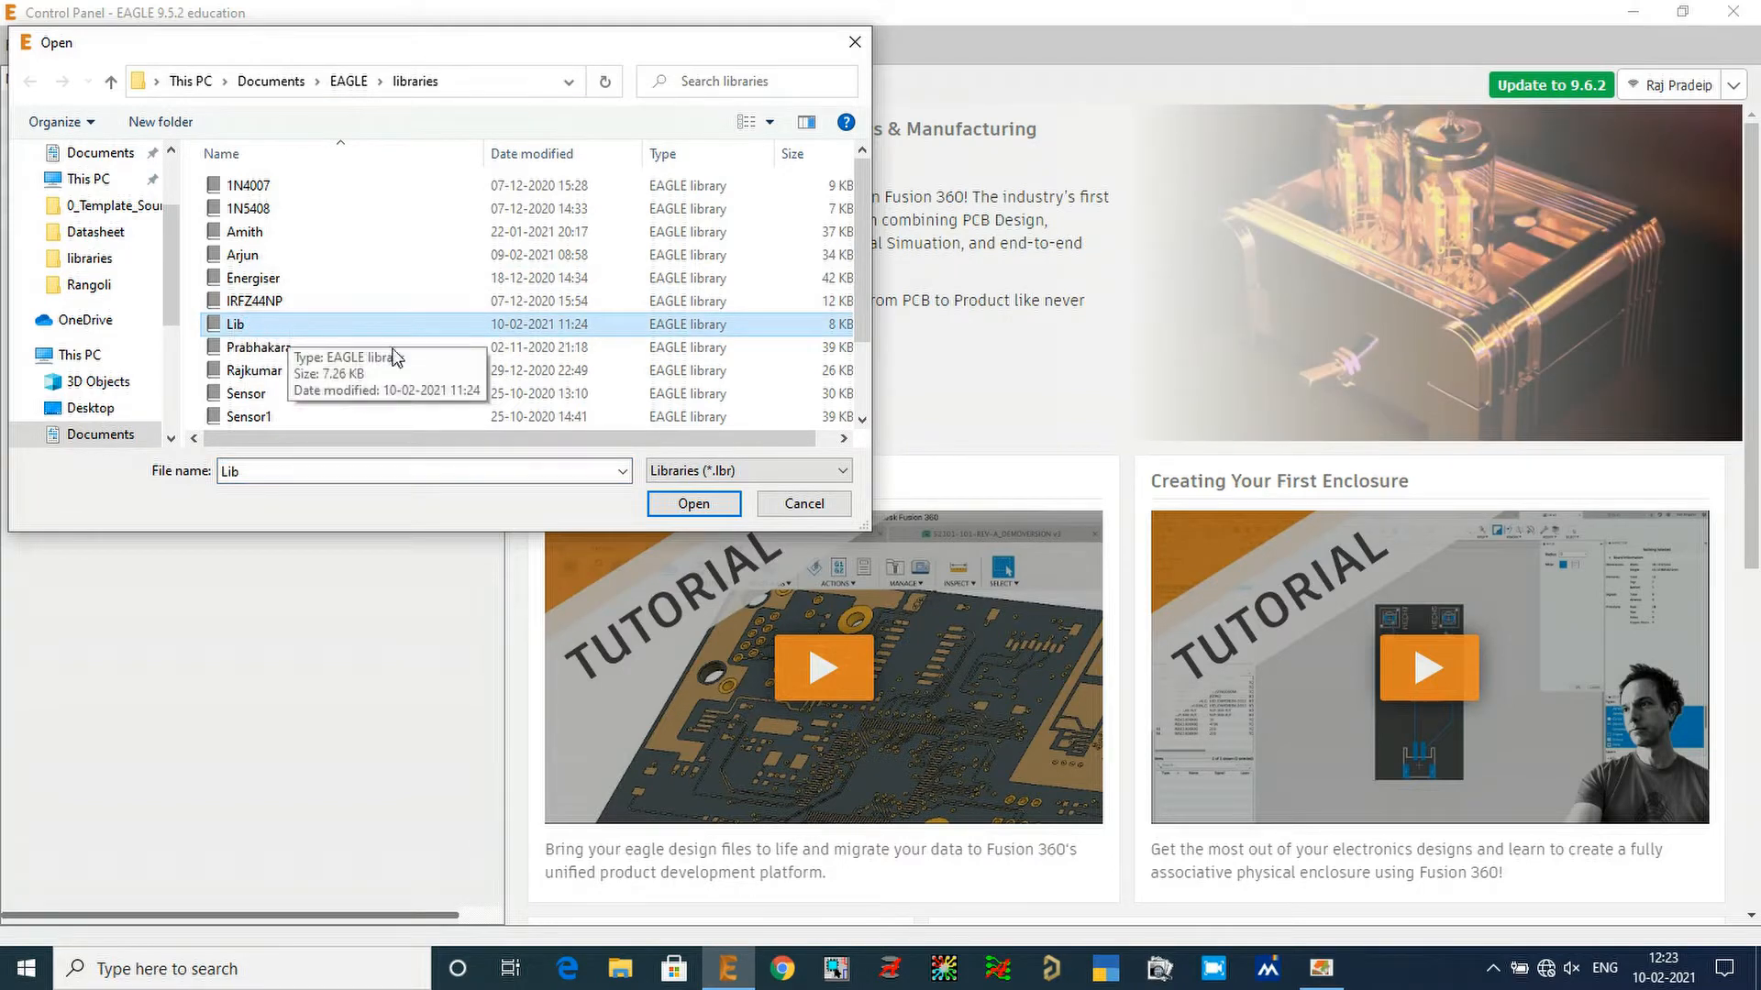
click(692, 505)
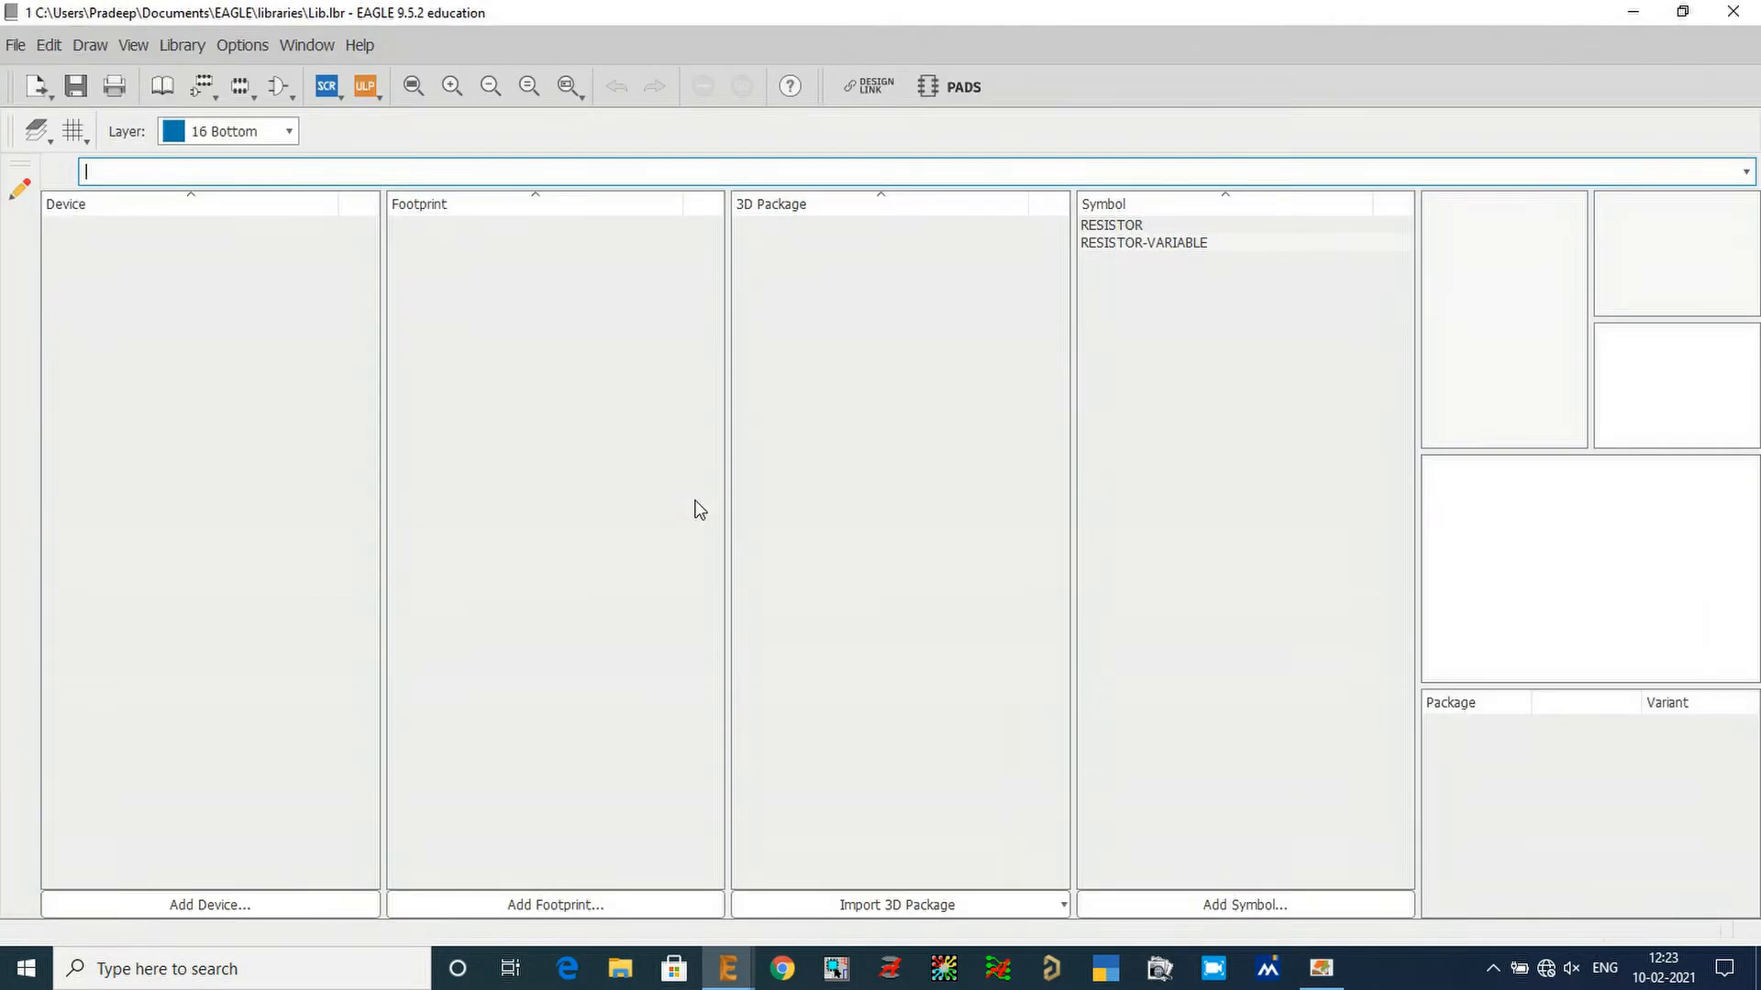
Step: Preview the RESISTOR and RESISTOR-VARIABLE symbols and compare them with the resistor drawings in the reference PDF
click(1138, 229)
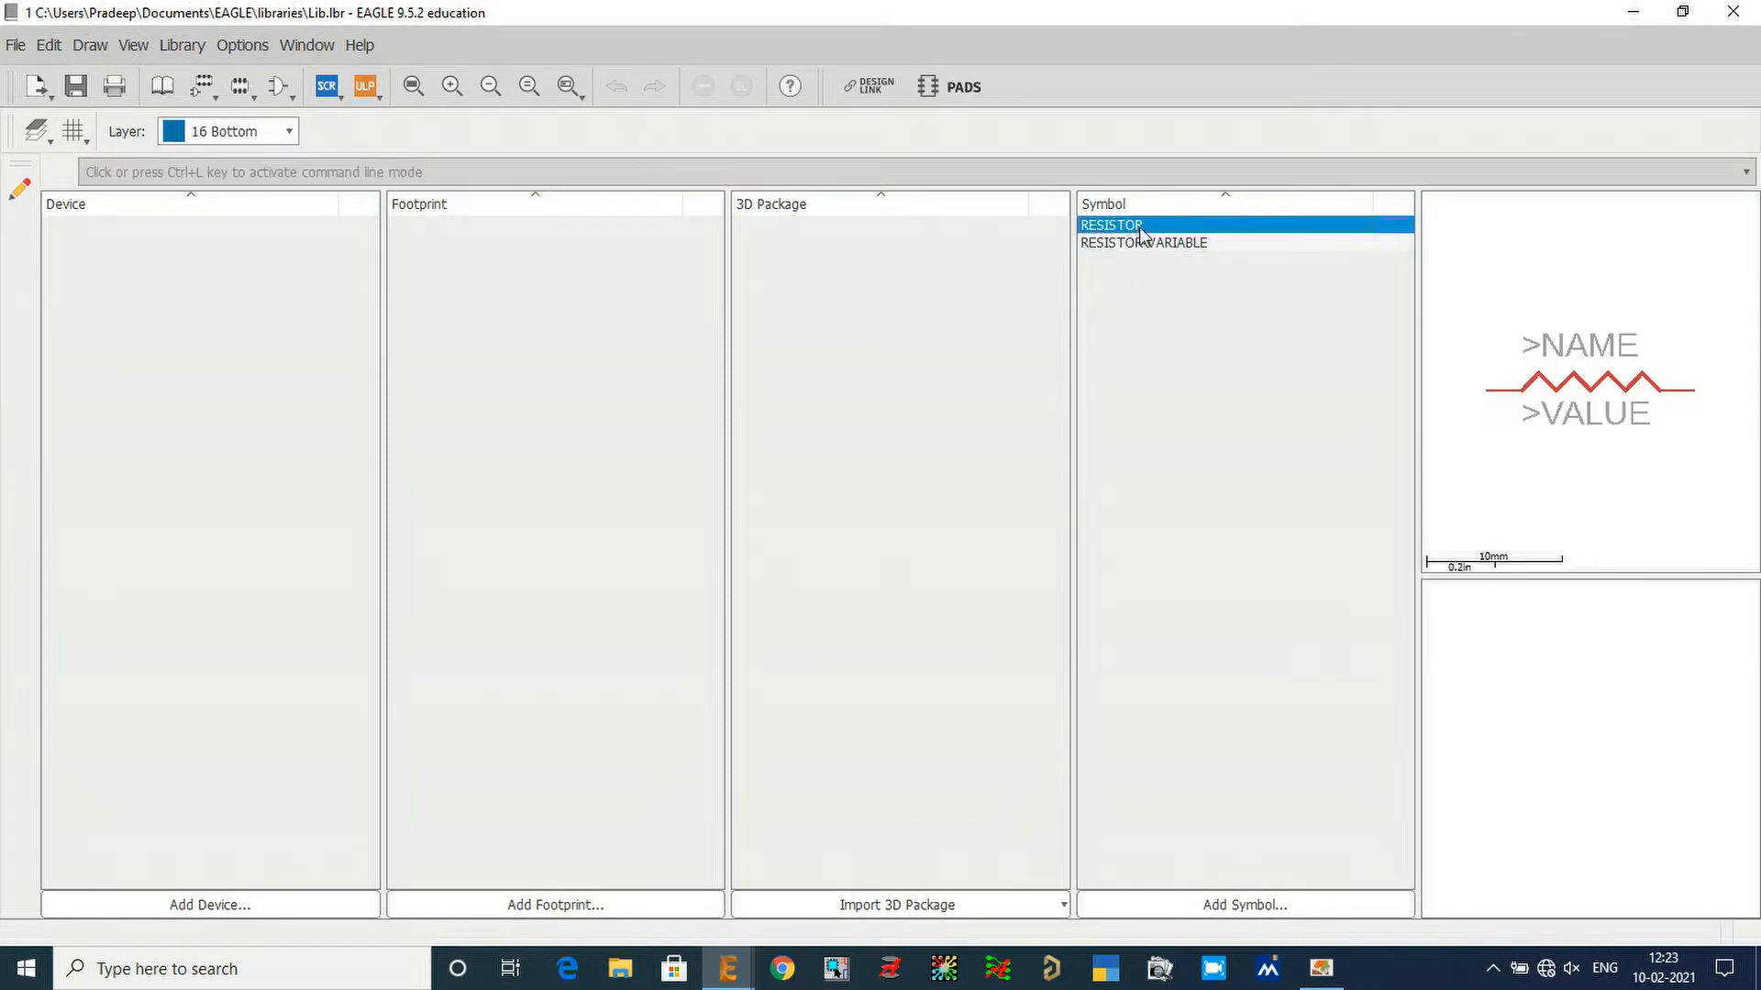
click(1148, 244)
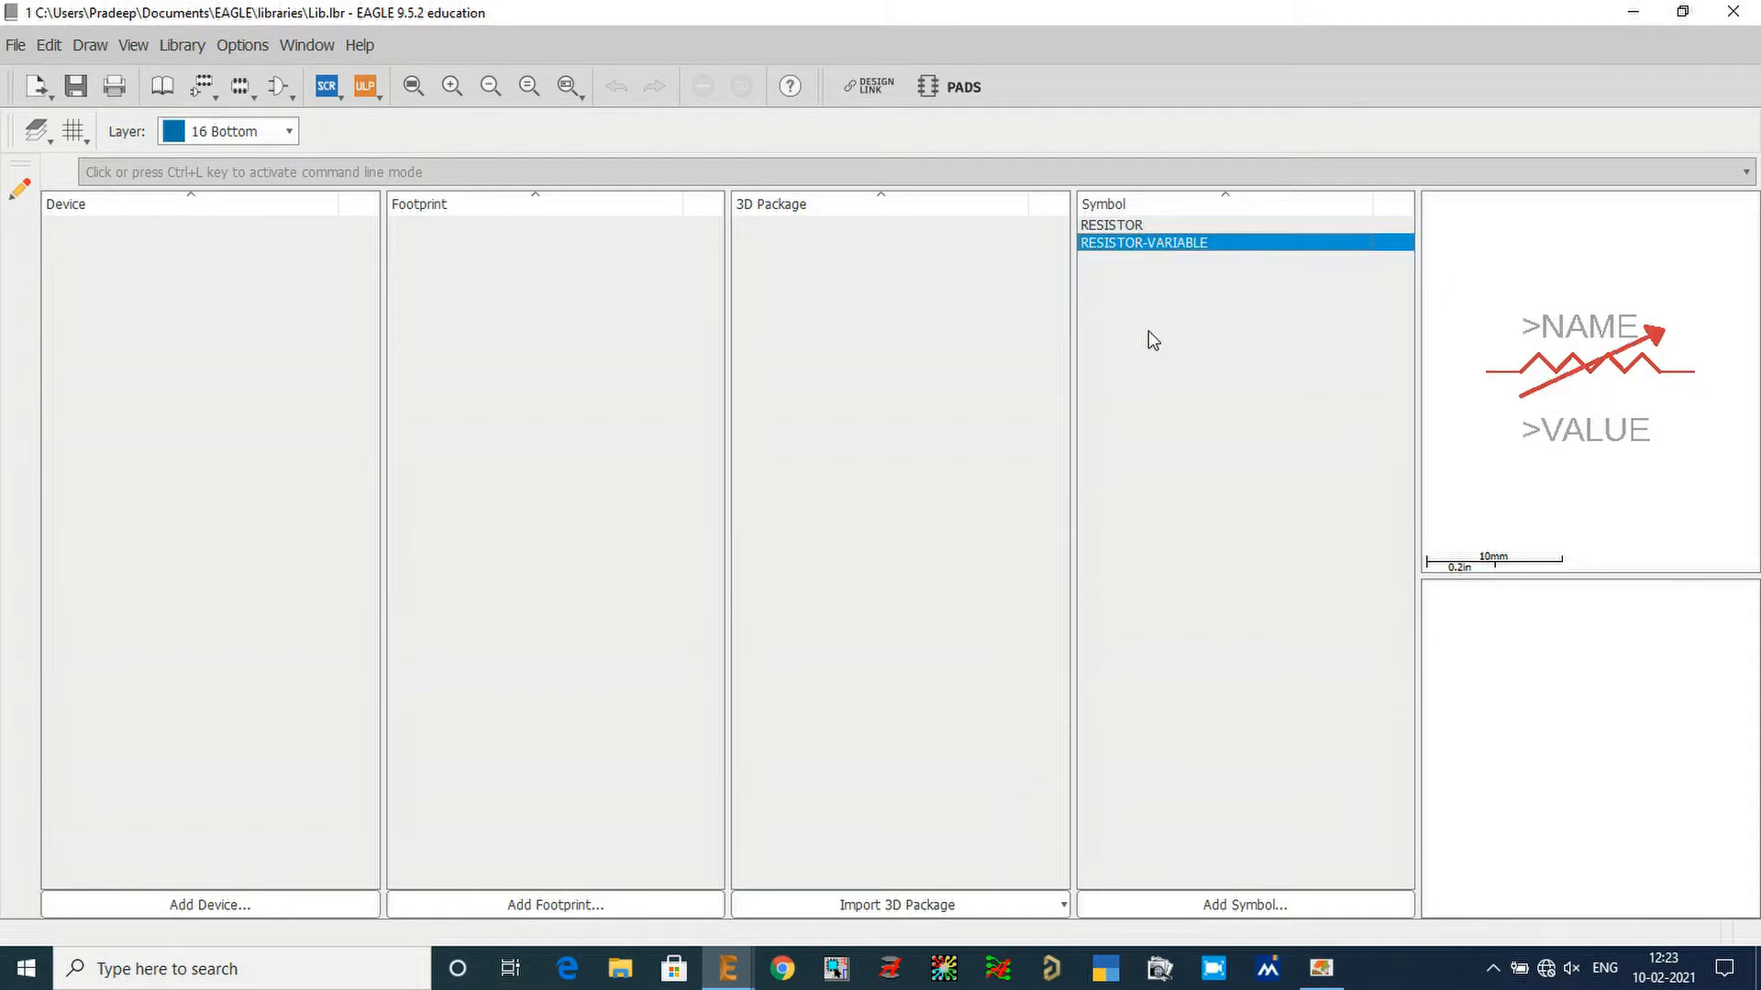
click(1321, 968)
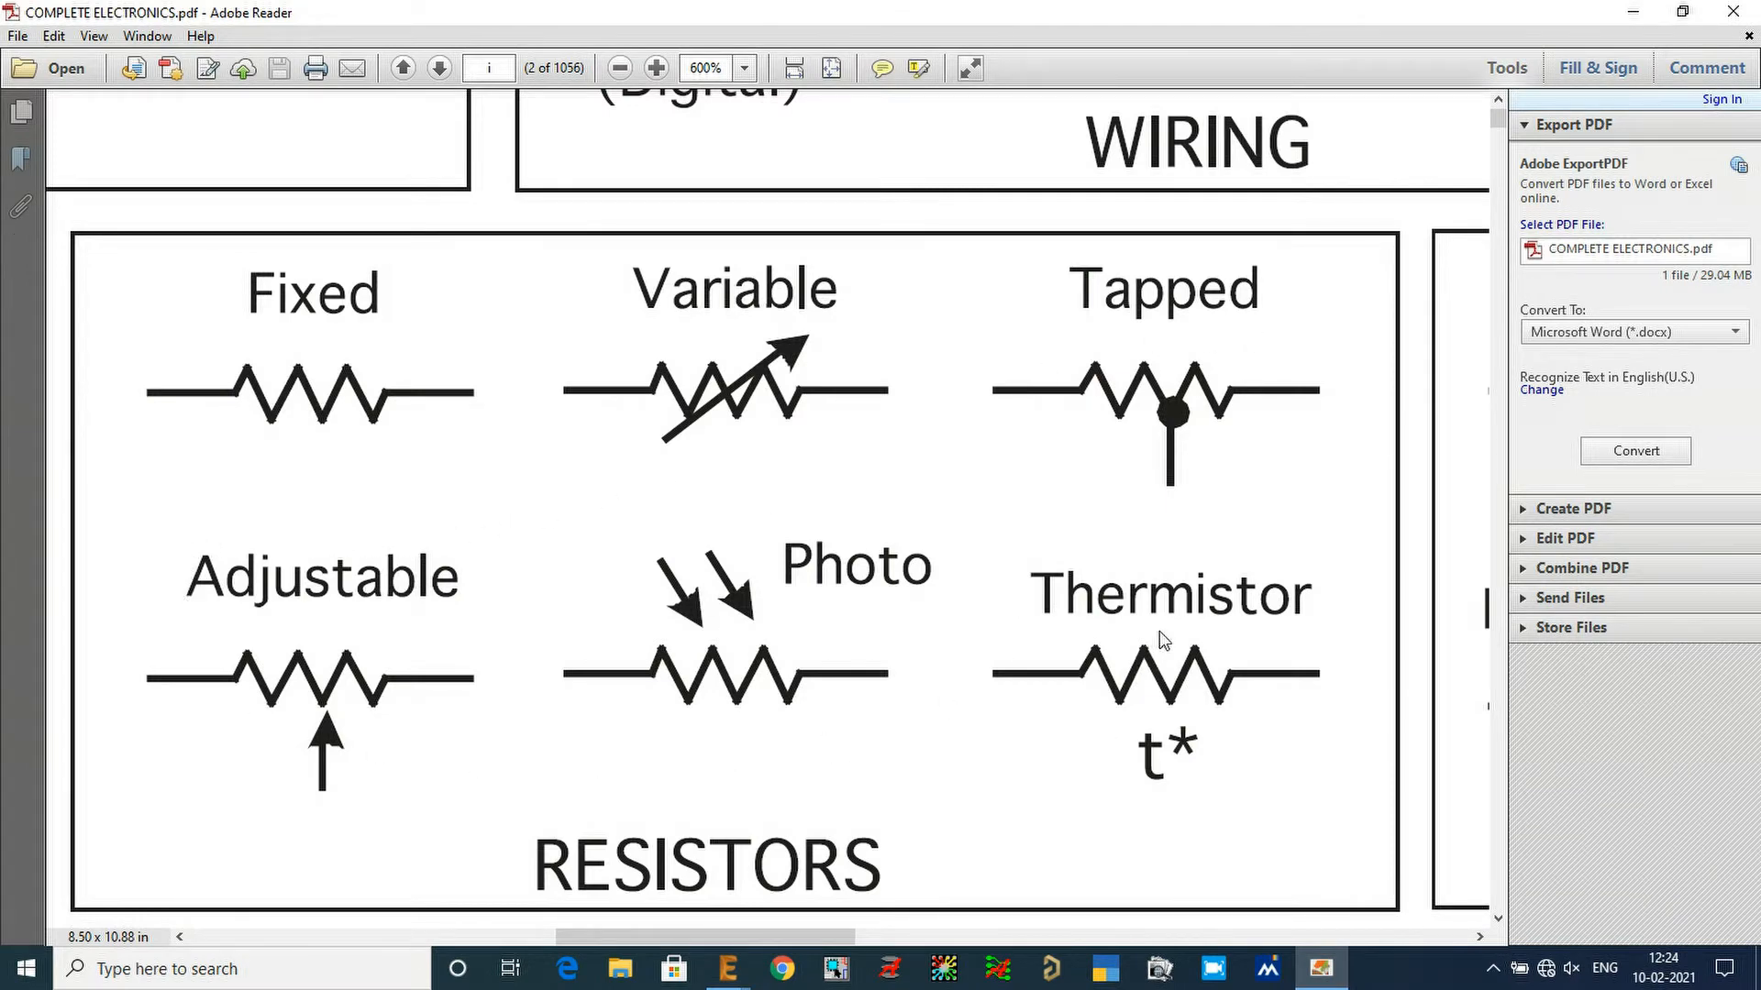
mouse_move(737, 974)
click(853, 851)
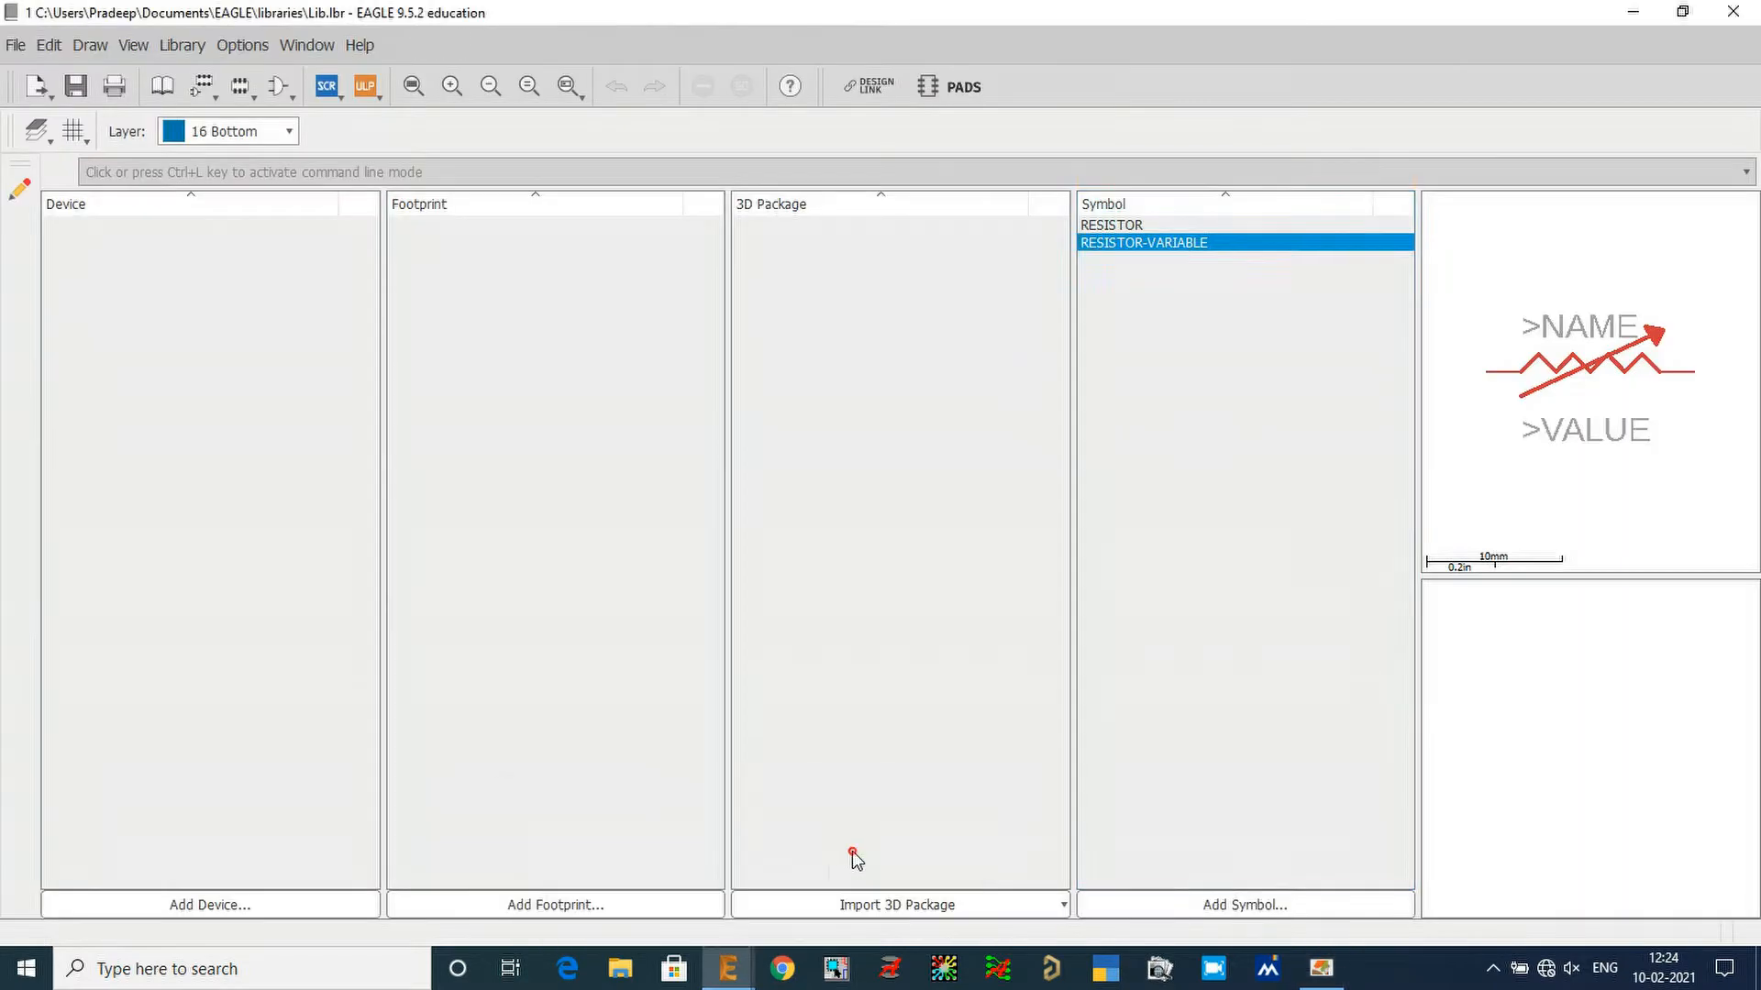
click(1236, 906)
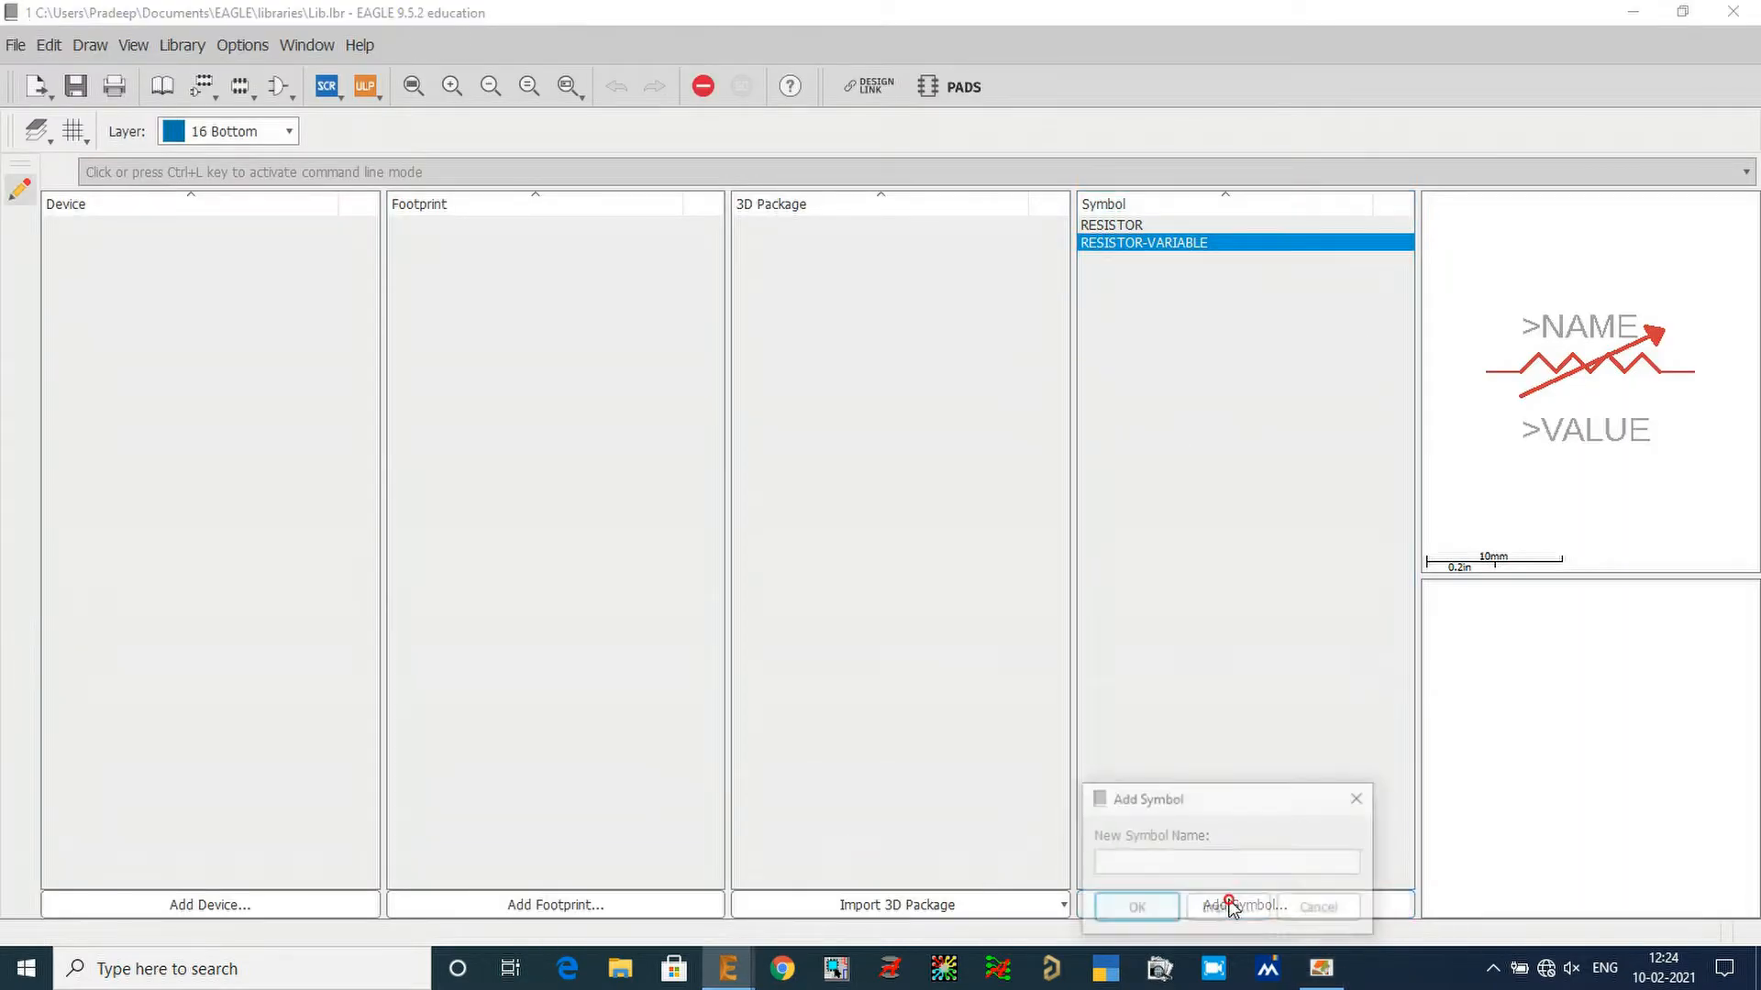
drag(1225, 808, 951, 498)
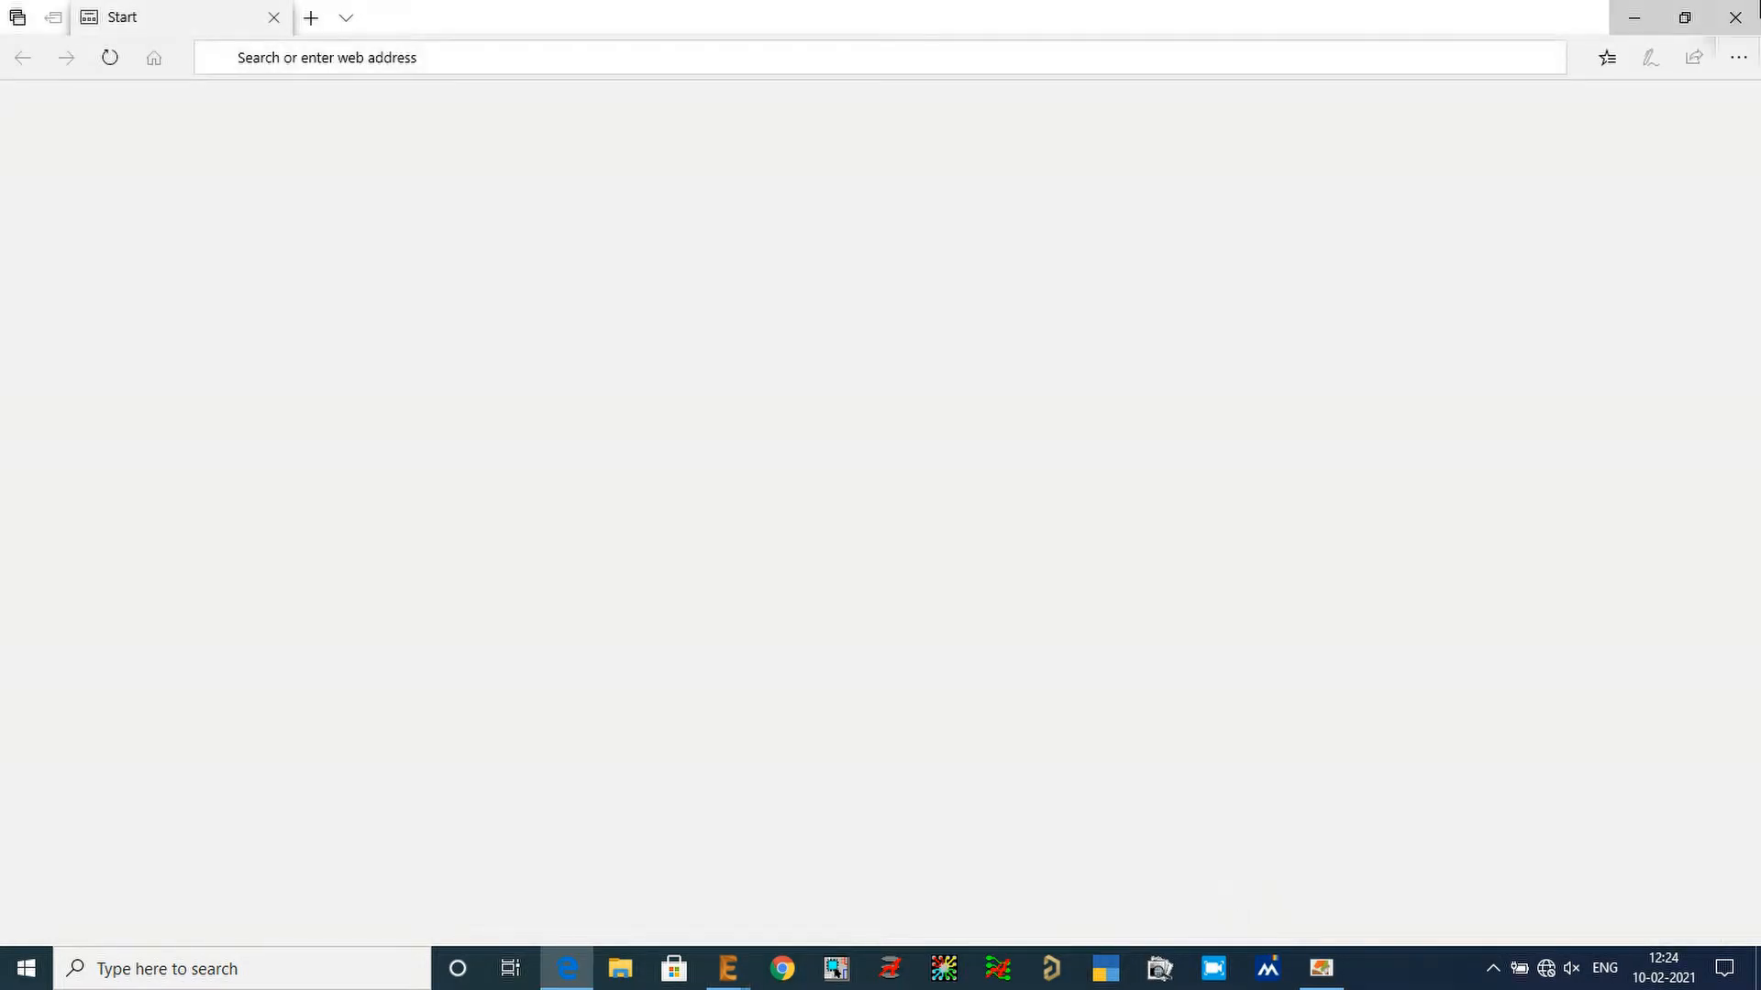
click(1735, 16)
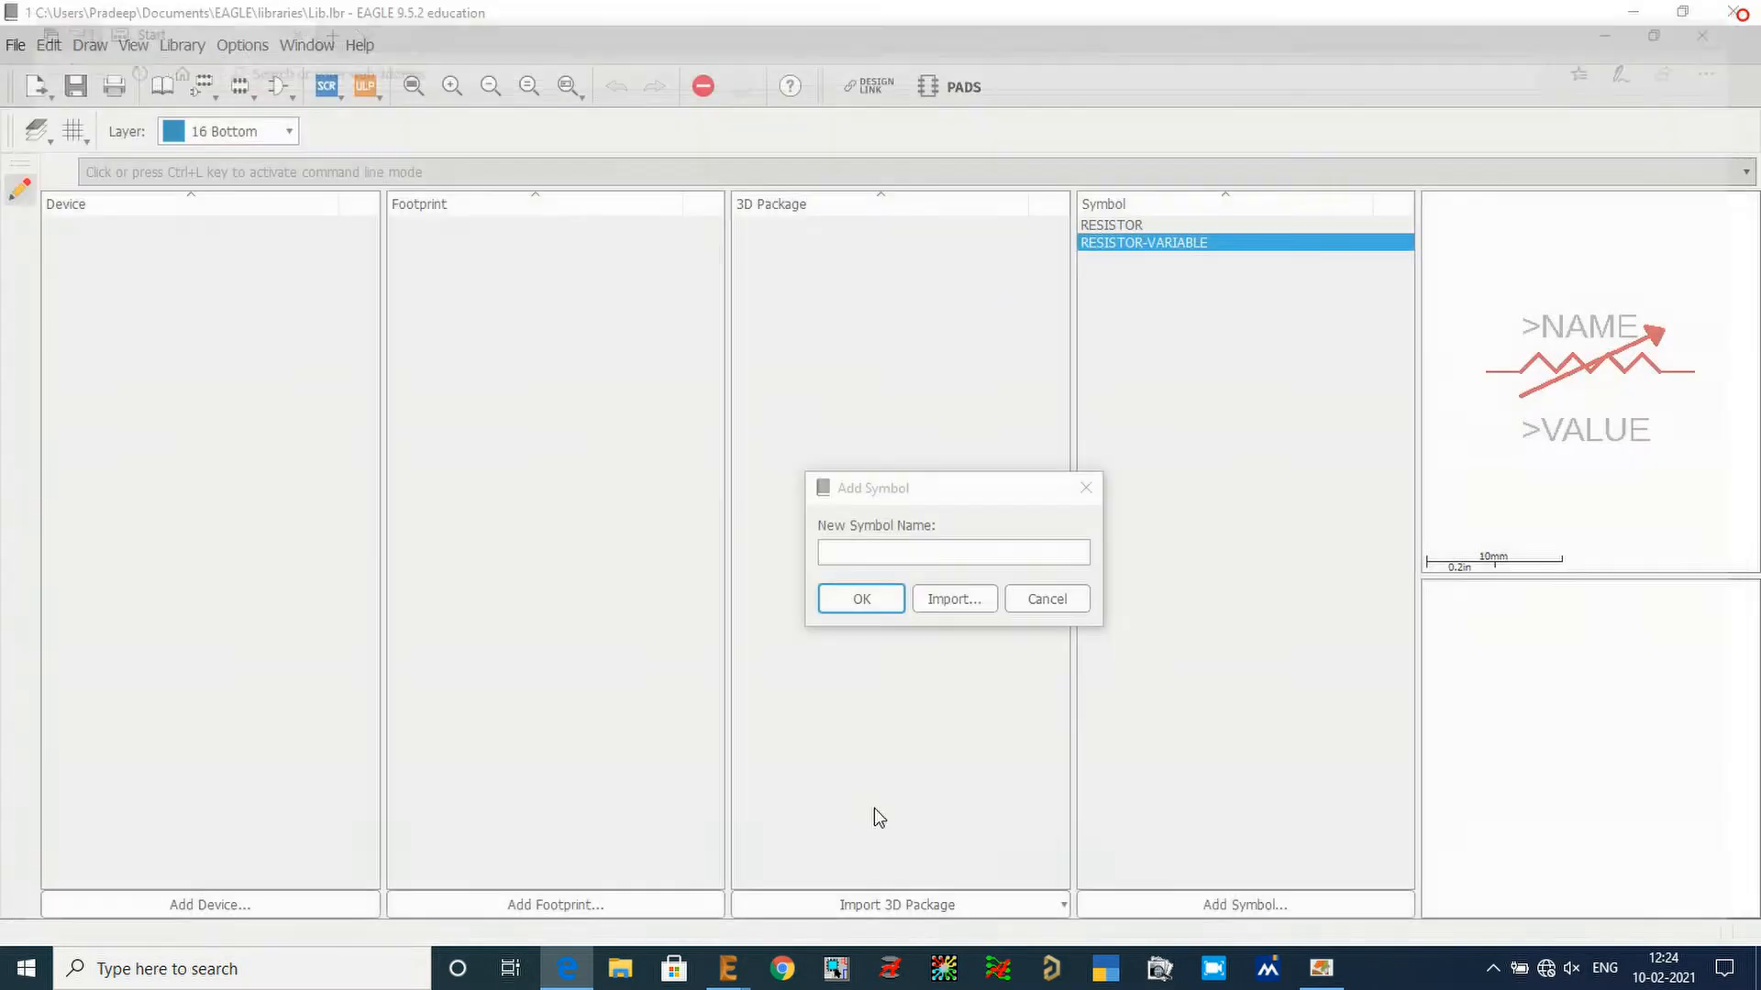
click(1085, 489)
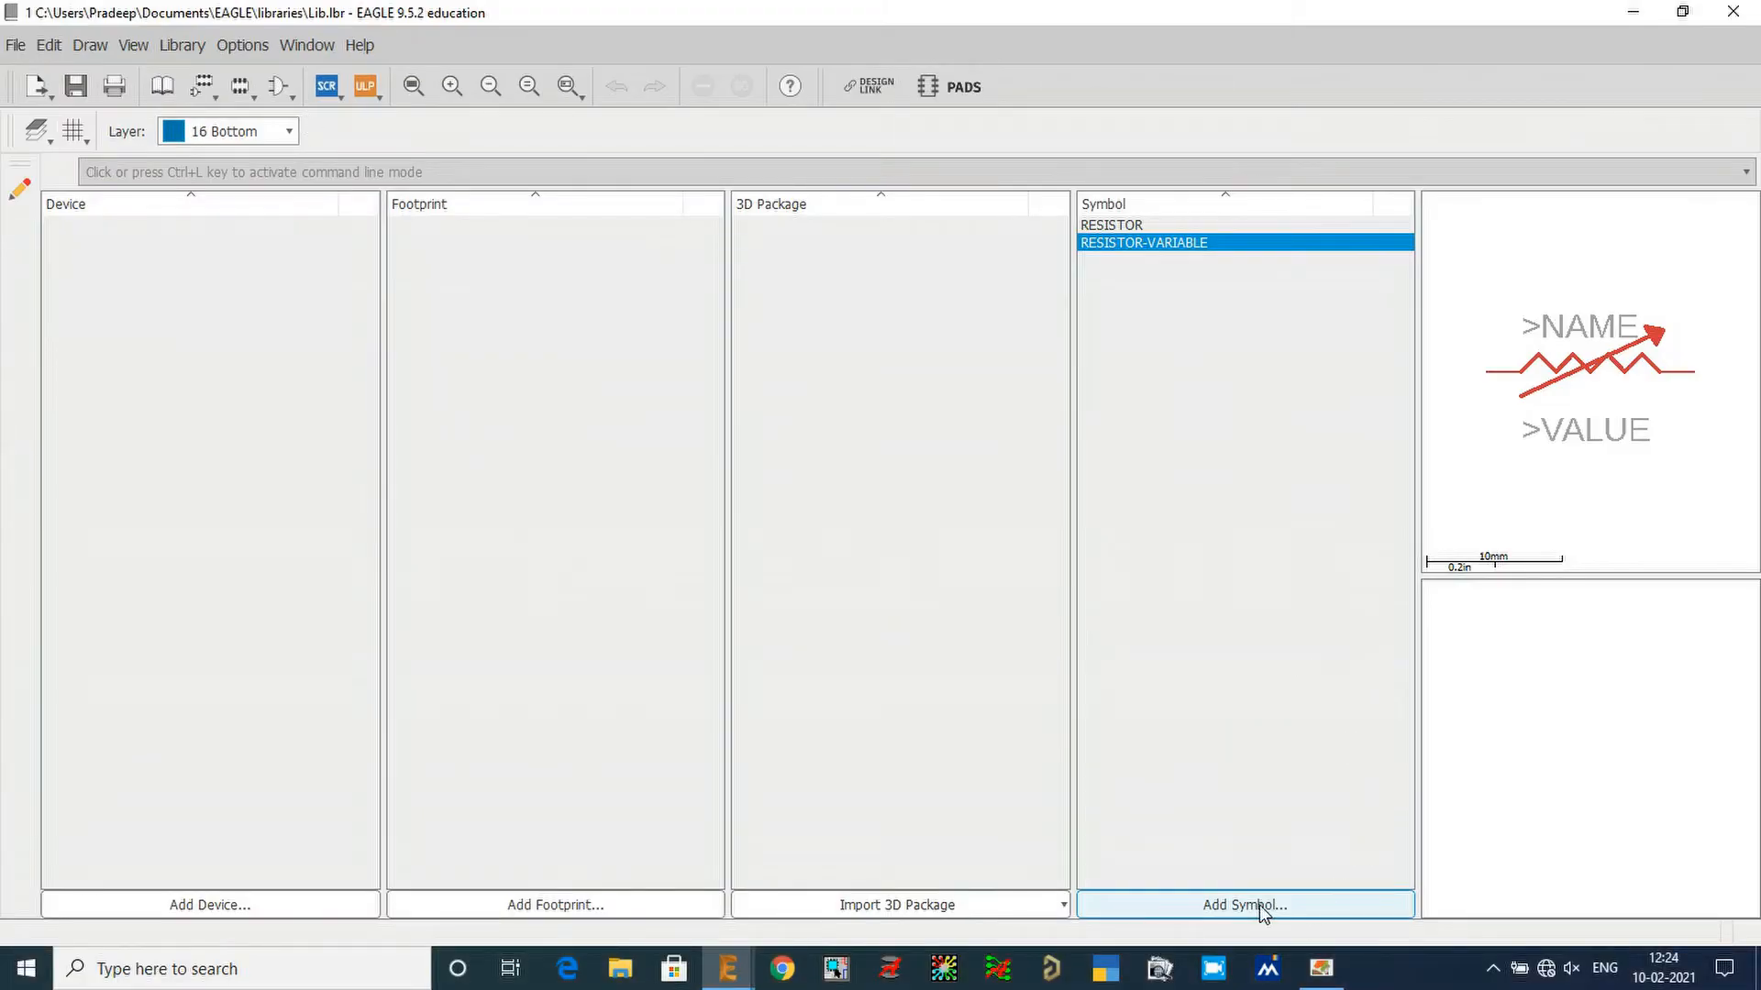
Step: Add a new symbol named RESISTOR-TAPPED to the library and confirm its creation
click(1253, 905)
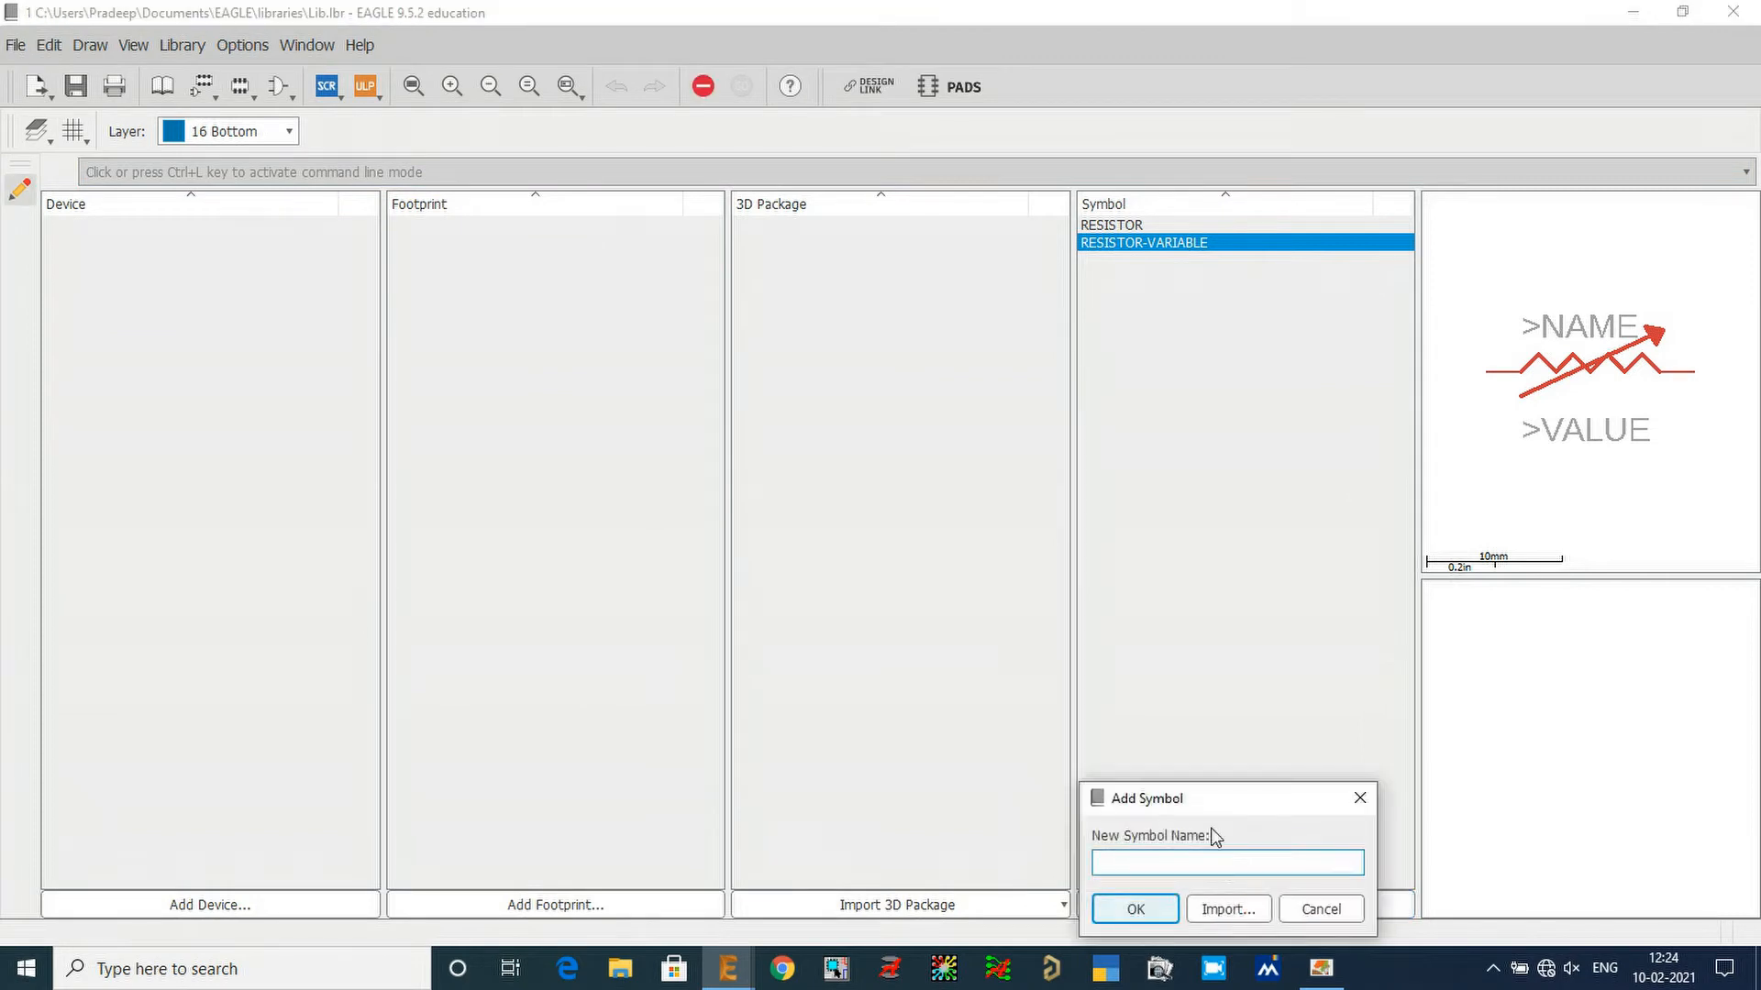
drag(1211, 802, 825, 278)
click(810, 334)
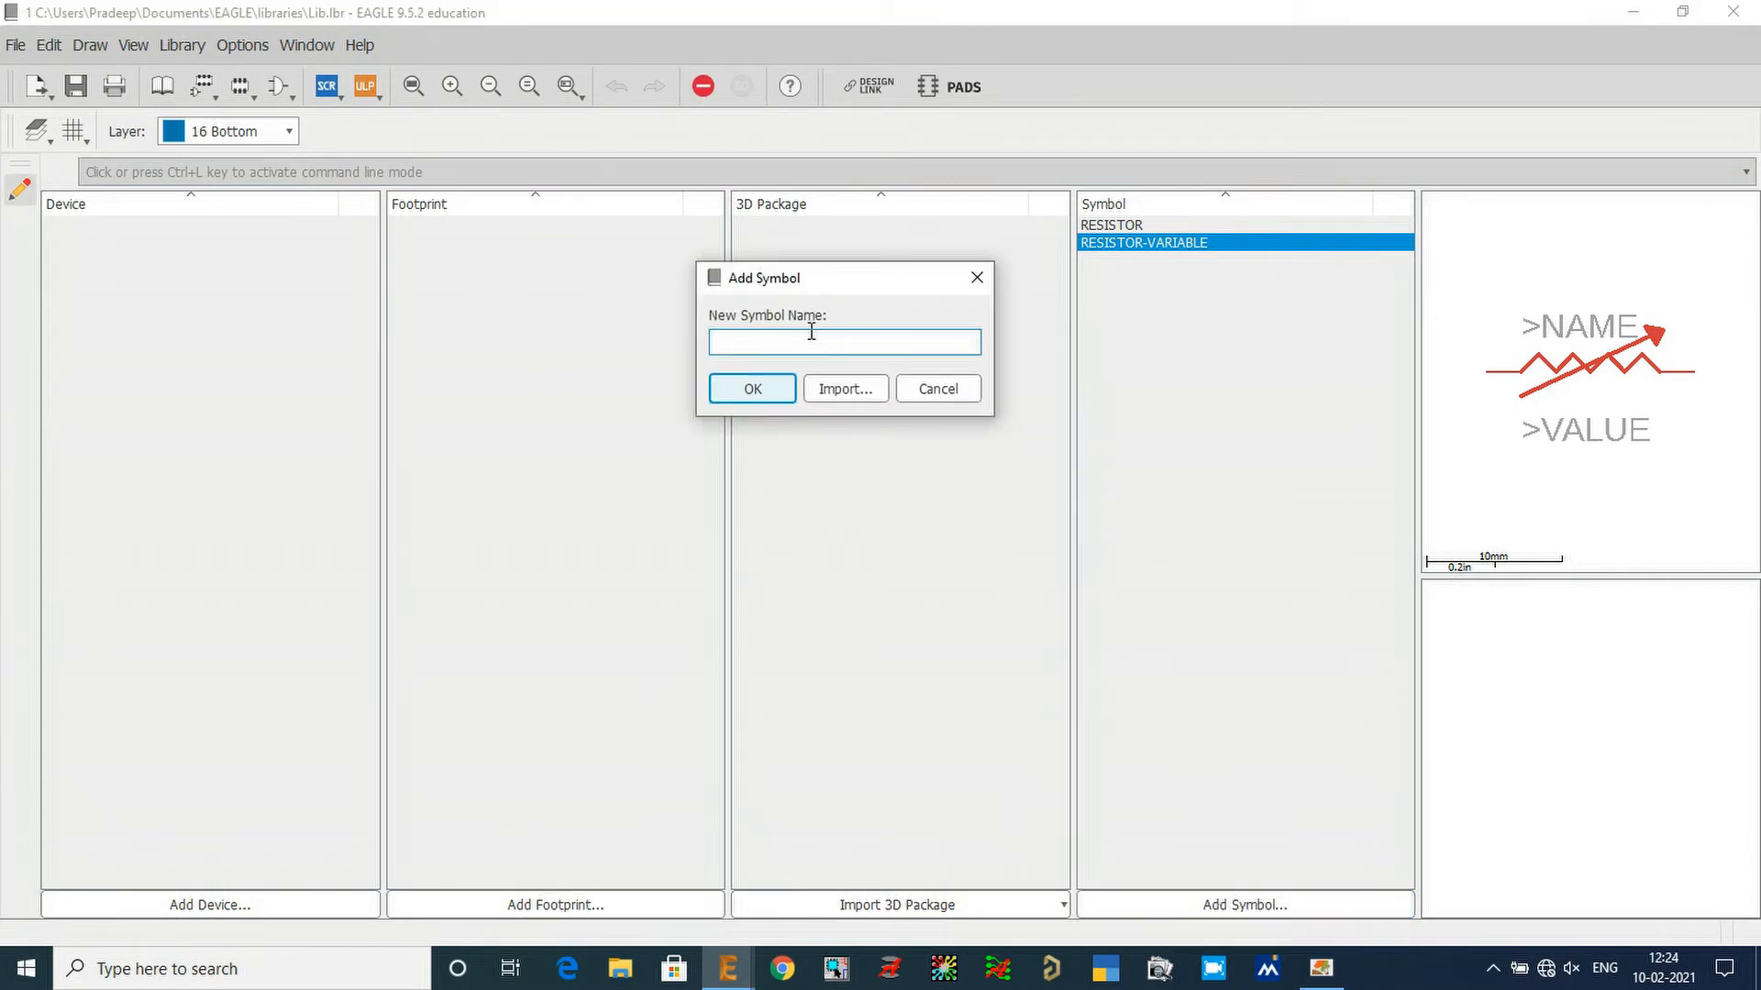
text(RESISTOR-TAPPED)
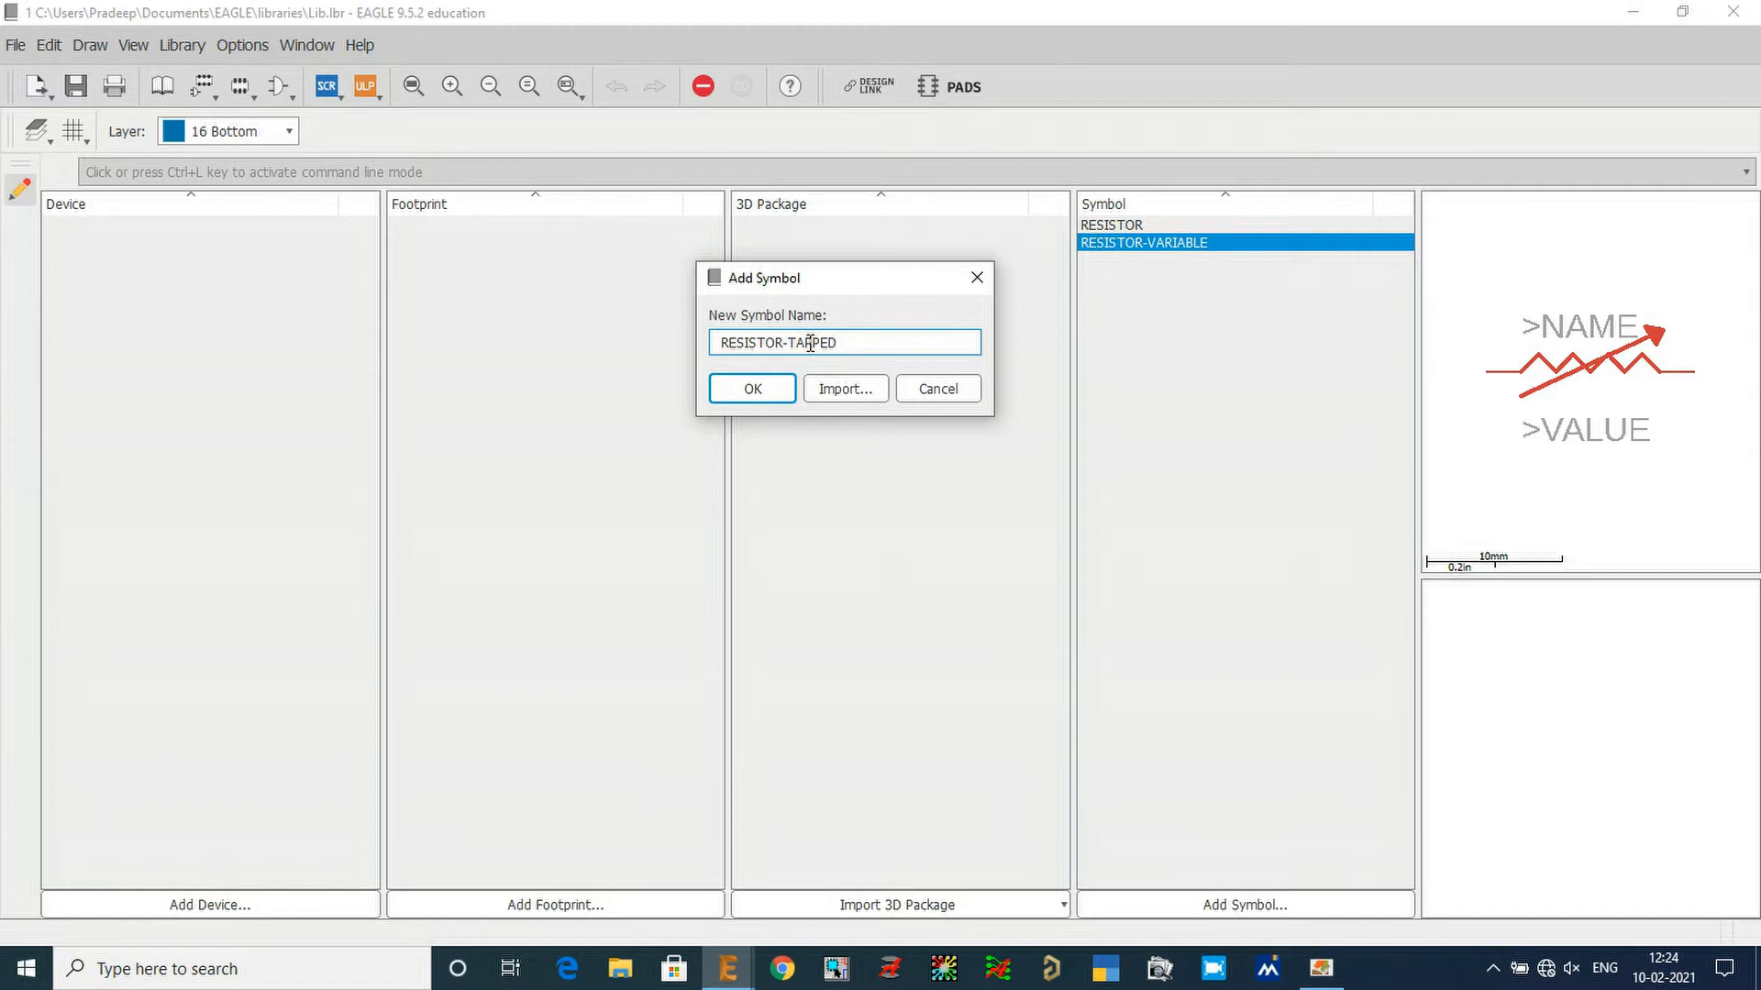
click(769, 389)
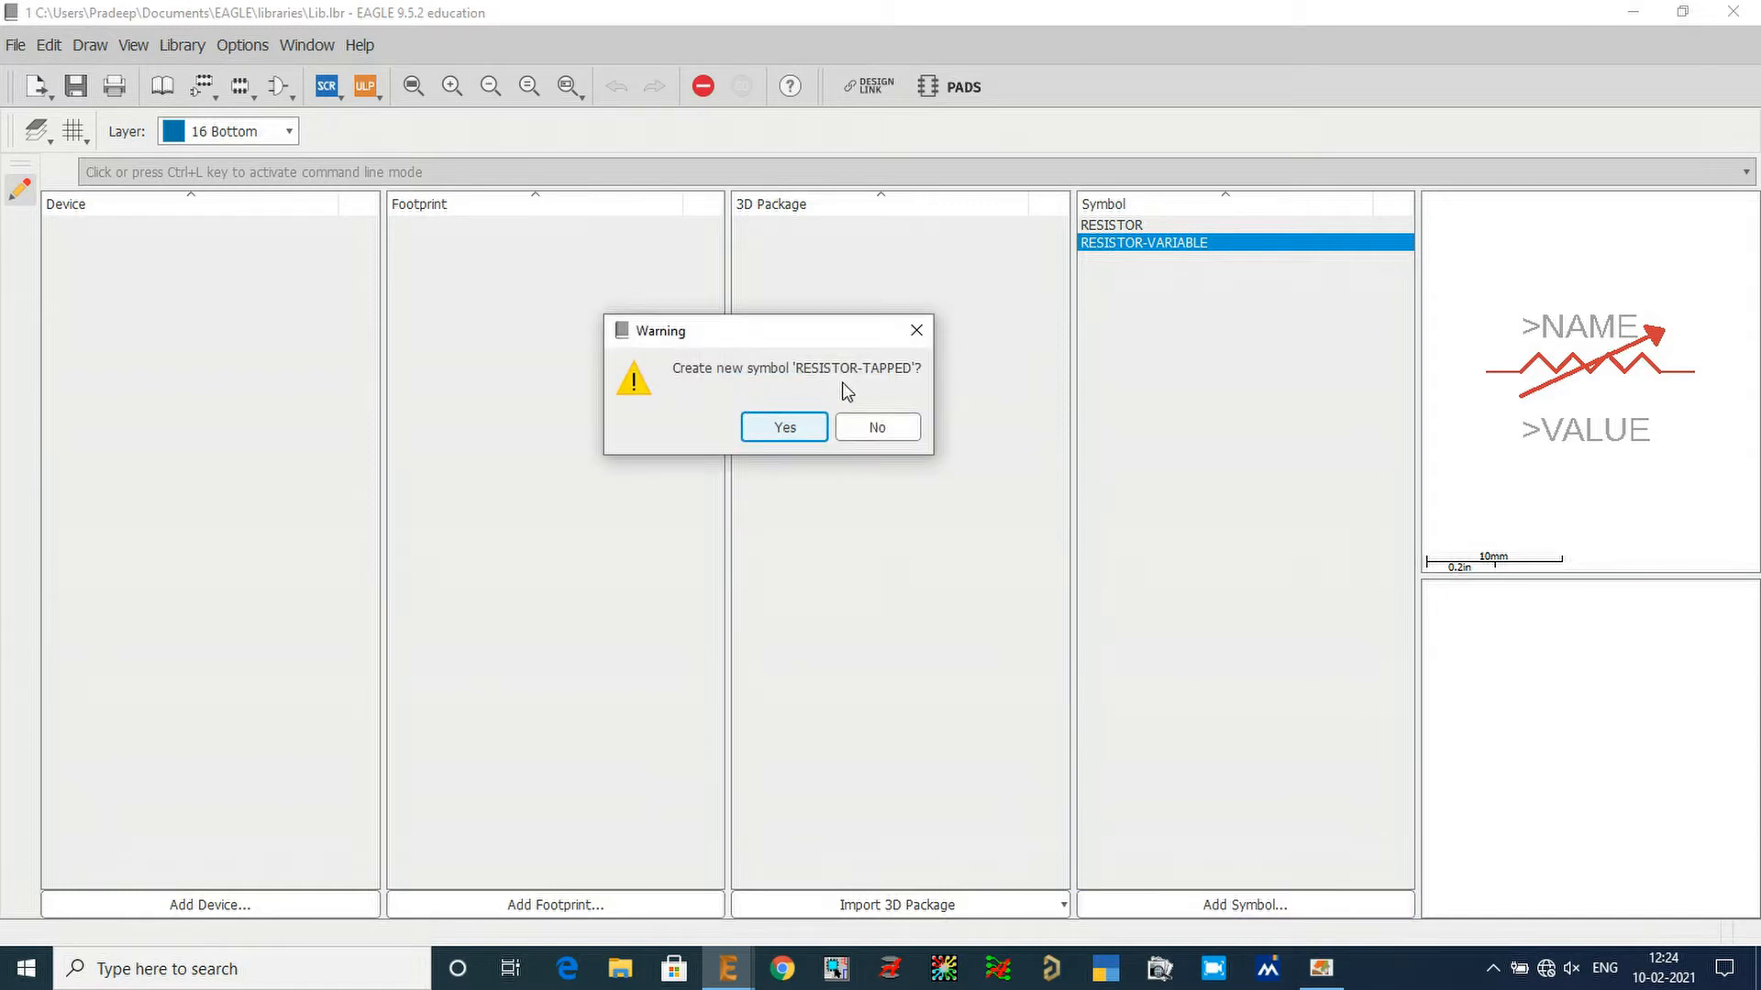
click(789, 427)
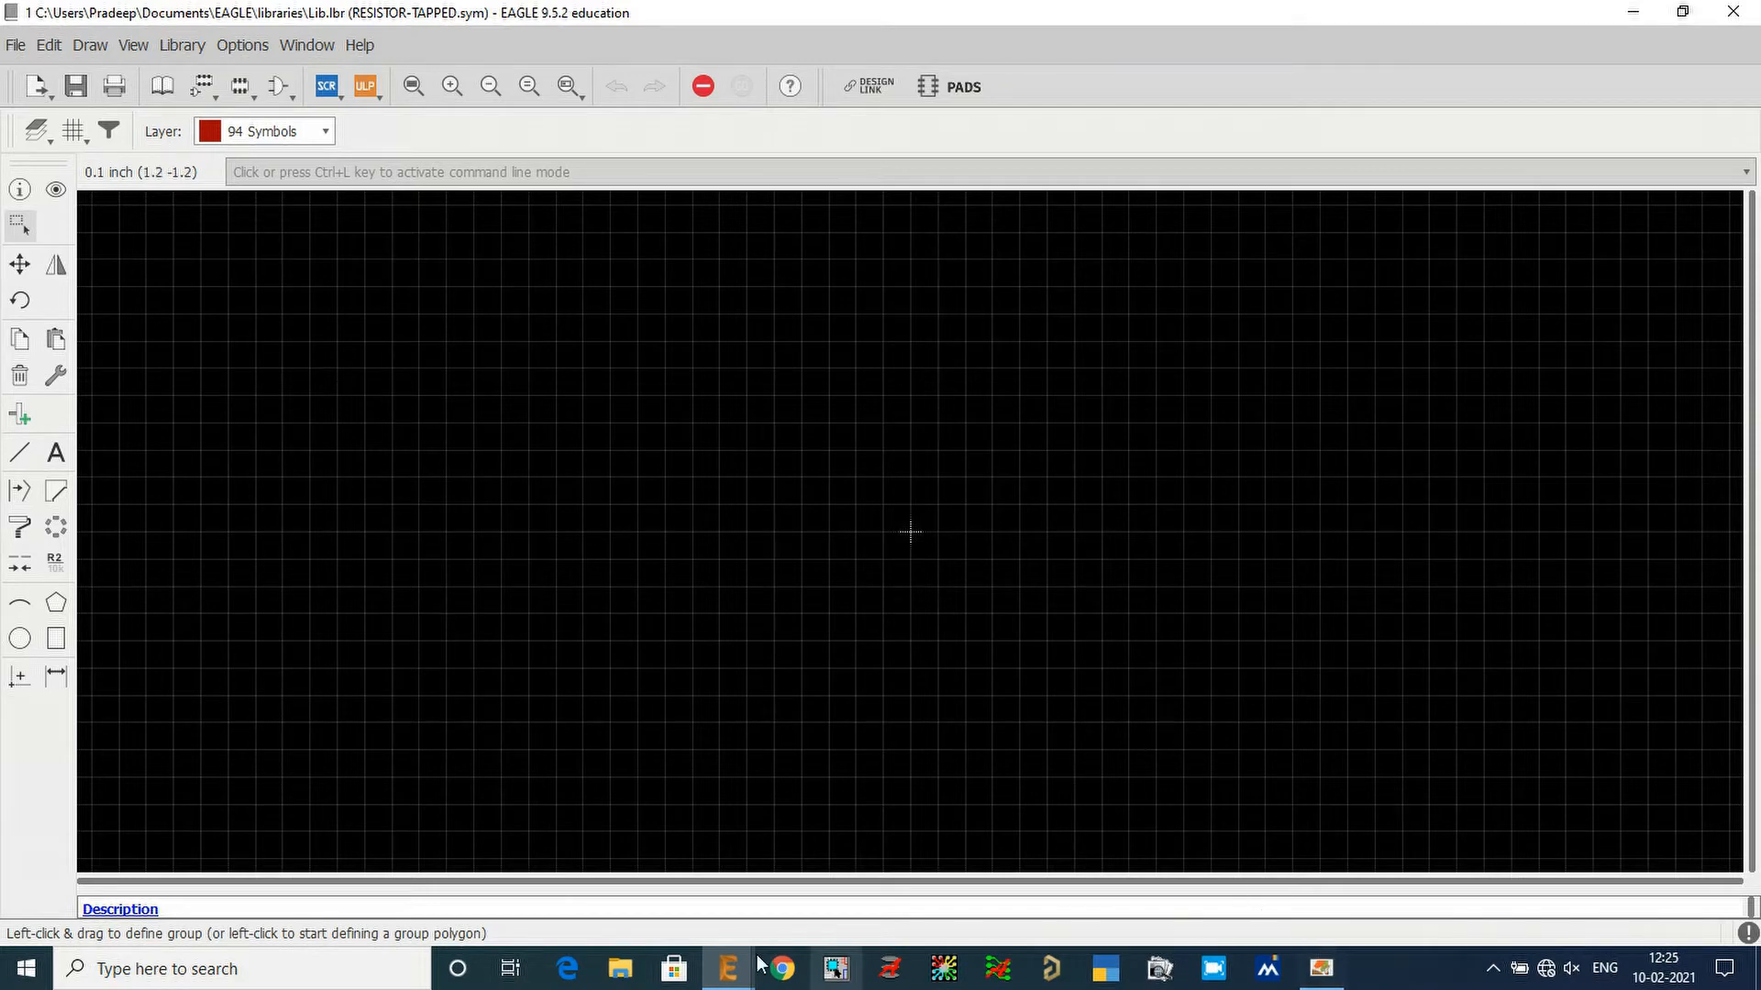
Step: Check the tapped resistor in the PDF, then place two inward-facing horizontal pins at (-0.4 0) and (0.4 0) inch in the EAGLE symbol
click(1320, 969)
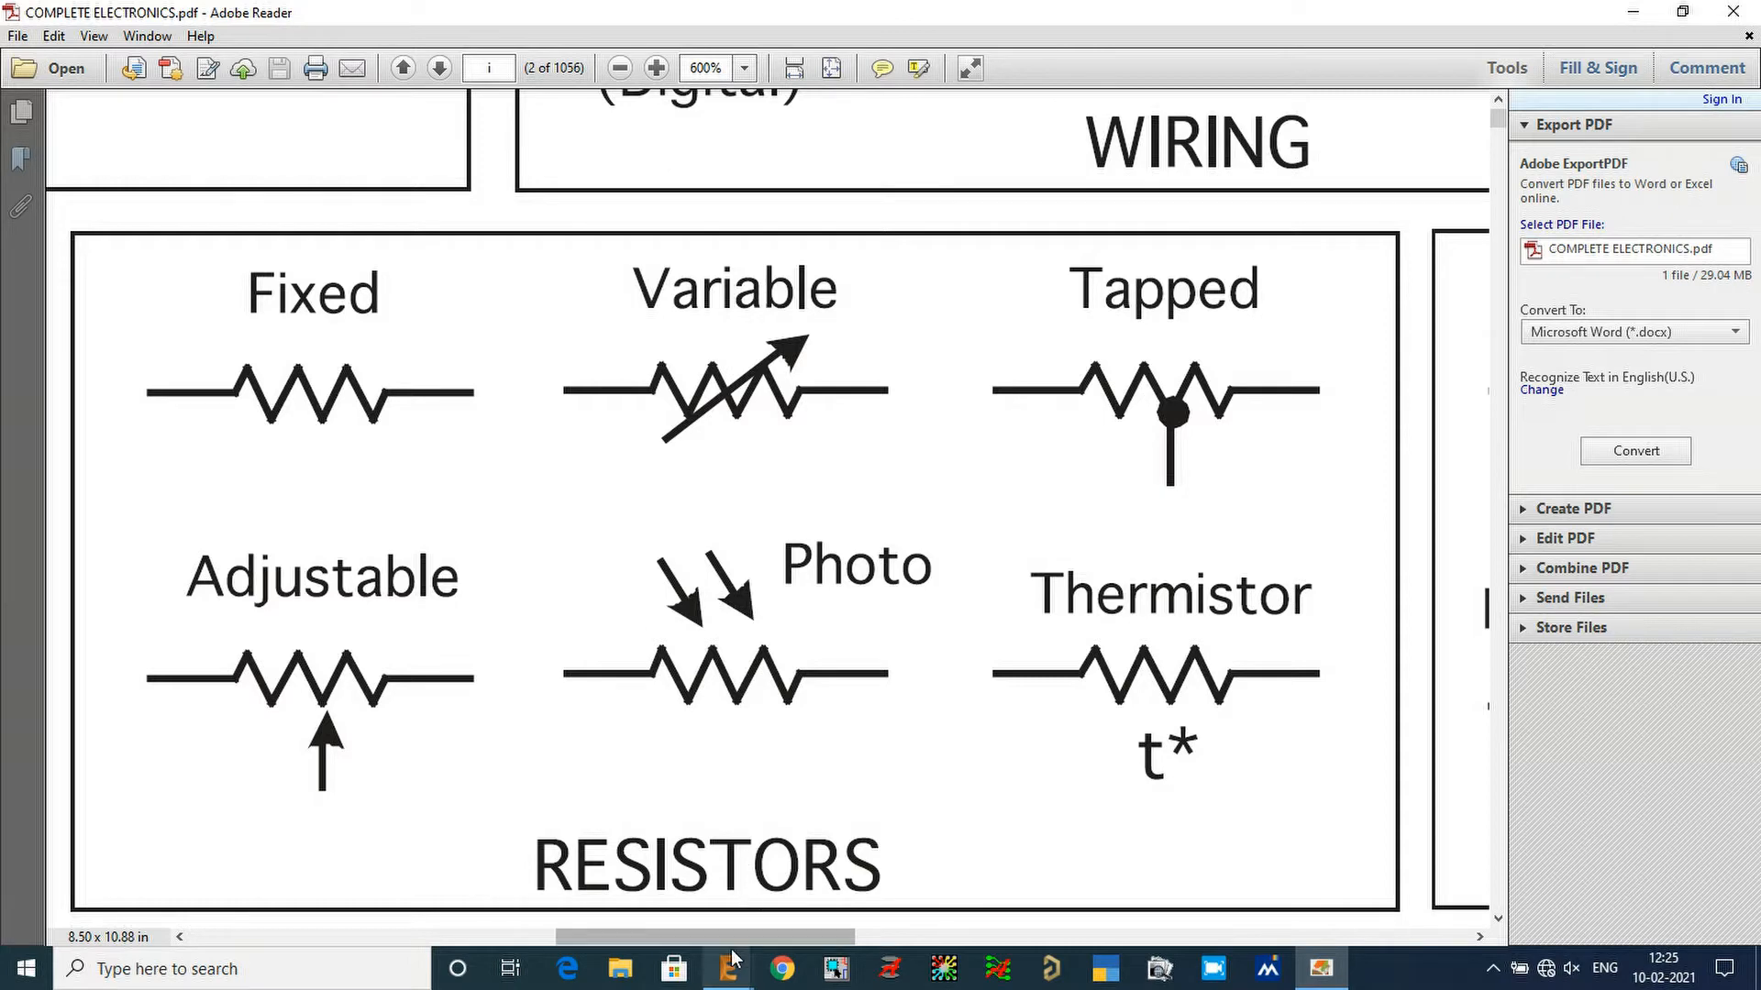
mouse_move(728, 969)
click(815, 890)
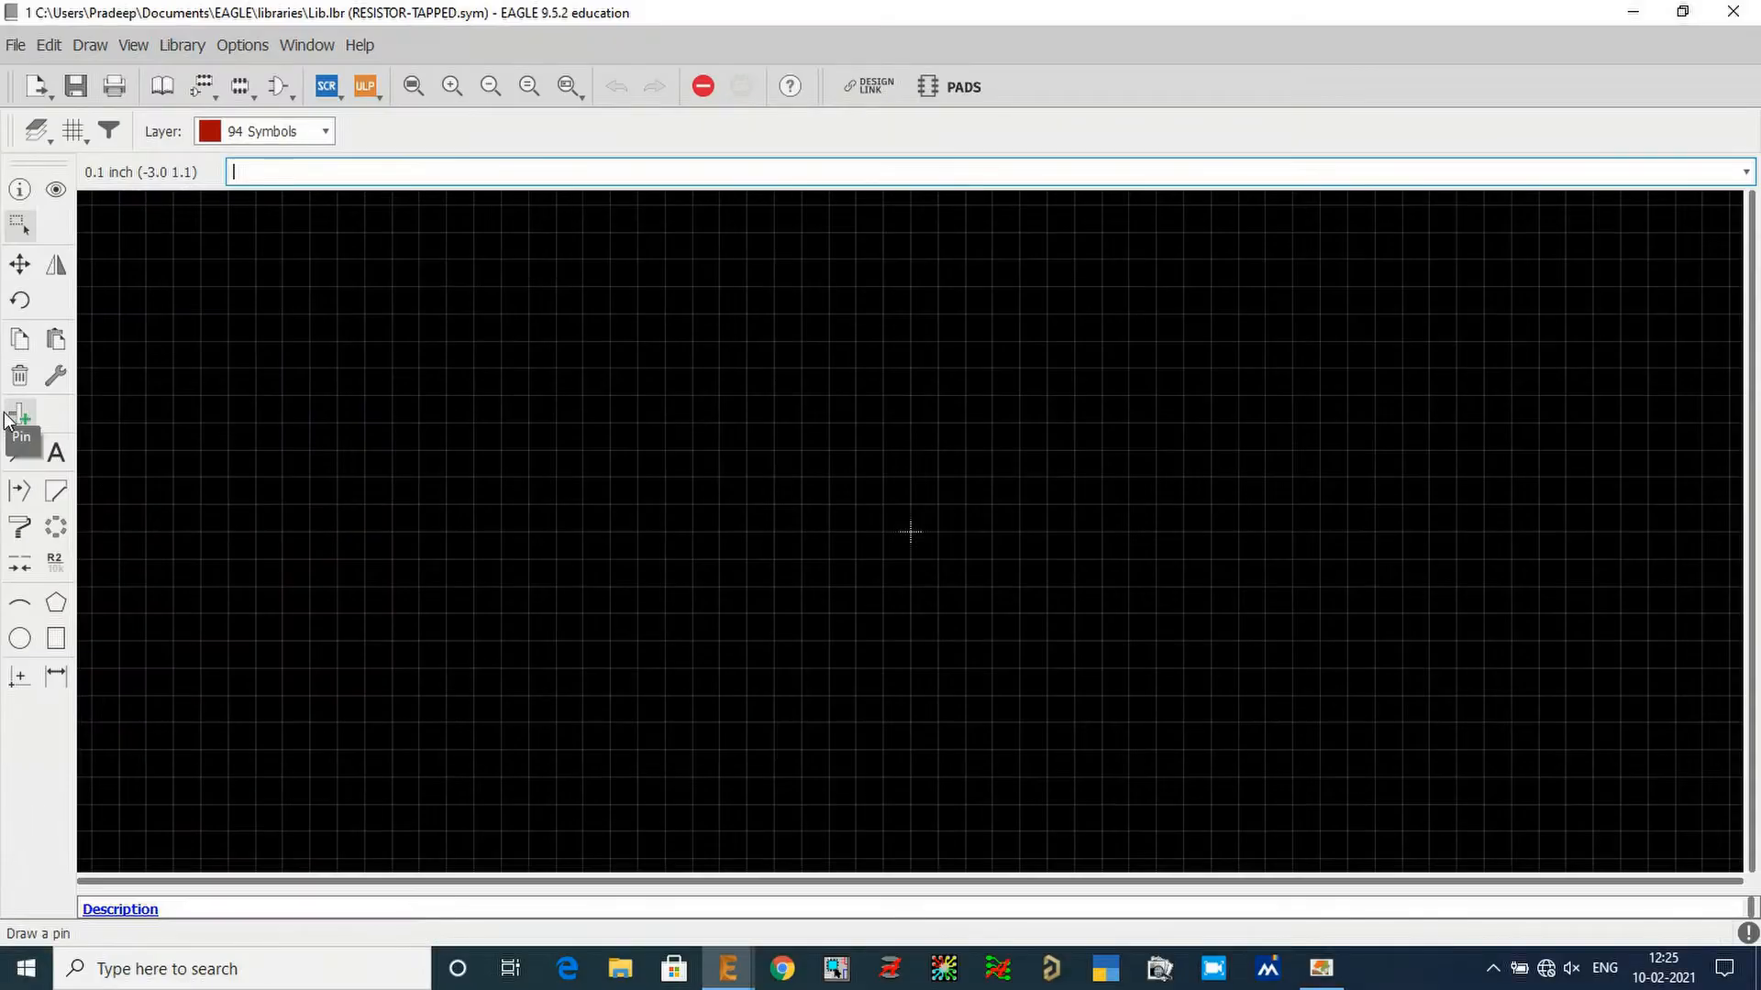
click(60, 380)
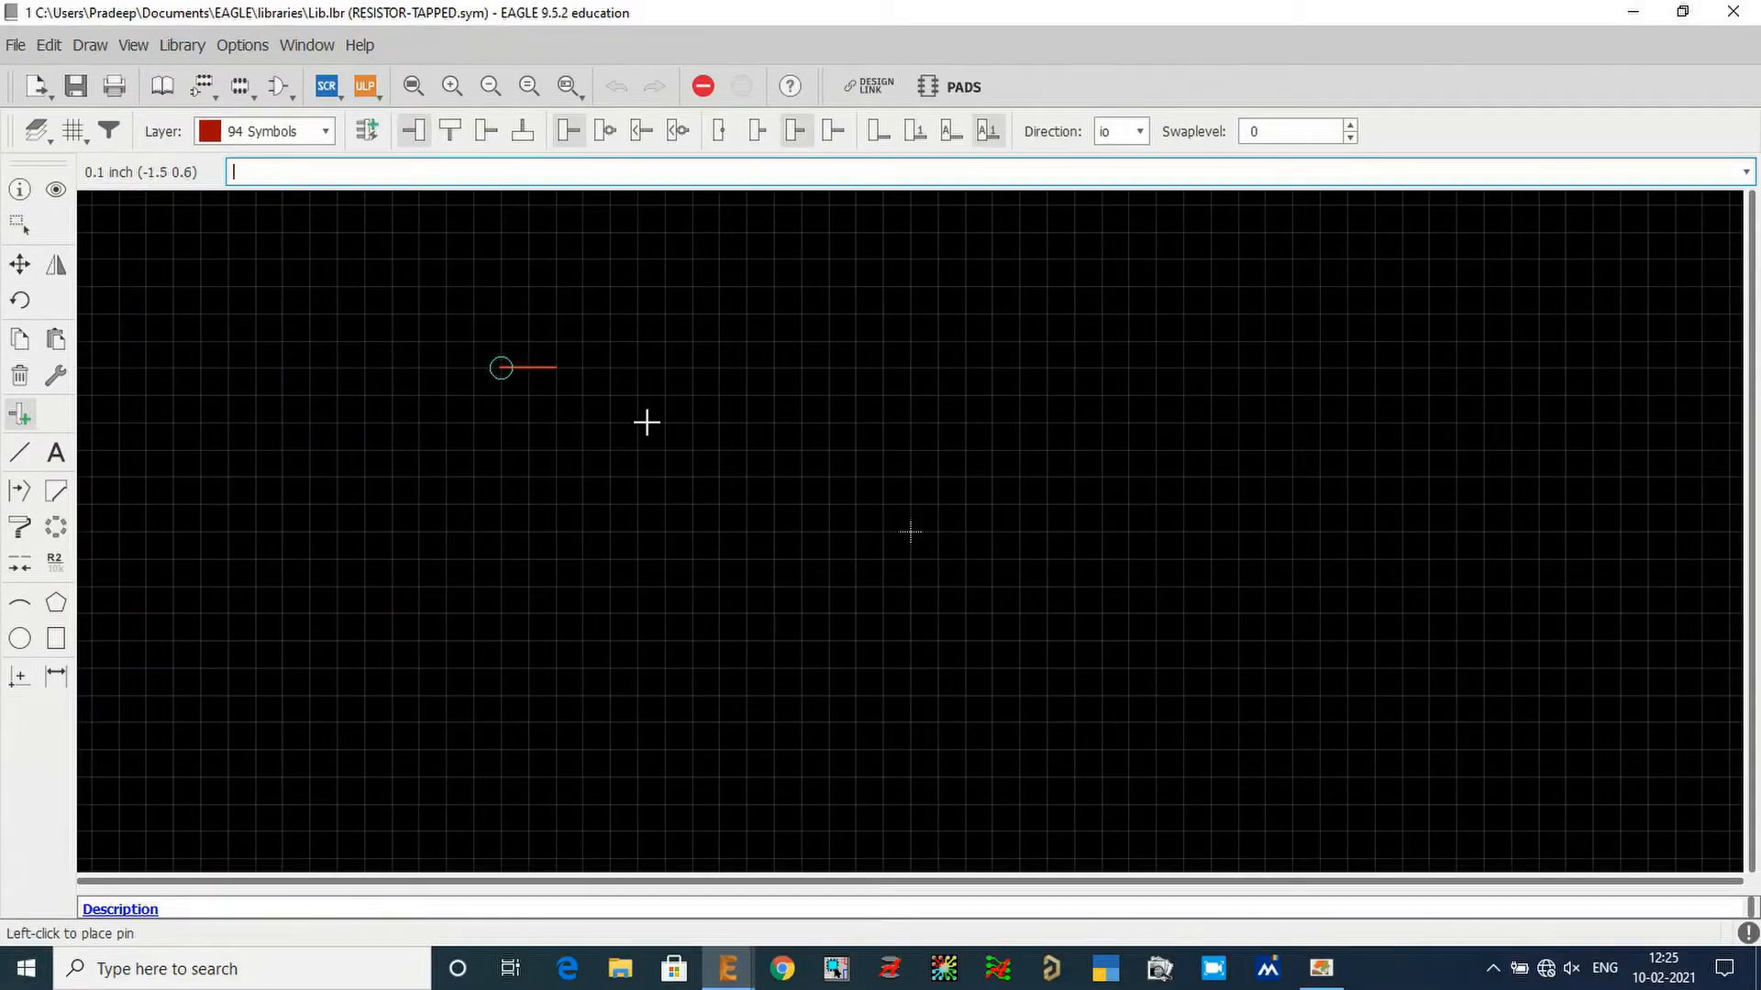
scroll(871, 524, up, 5)
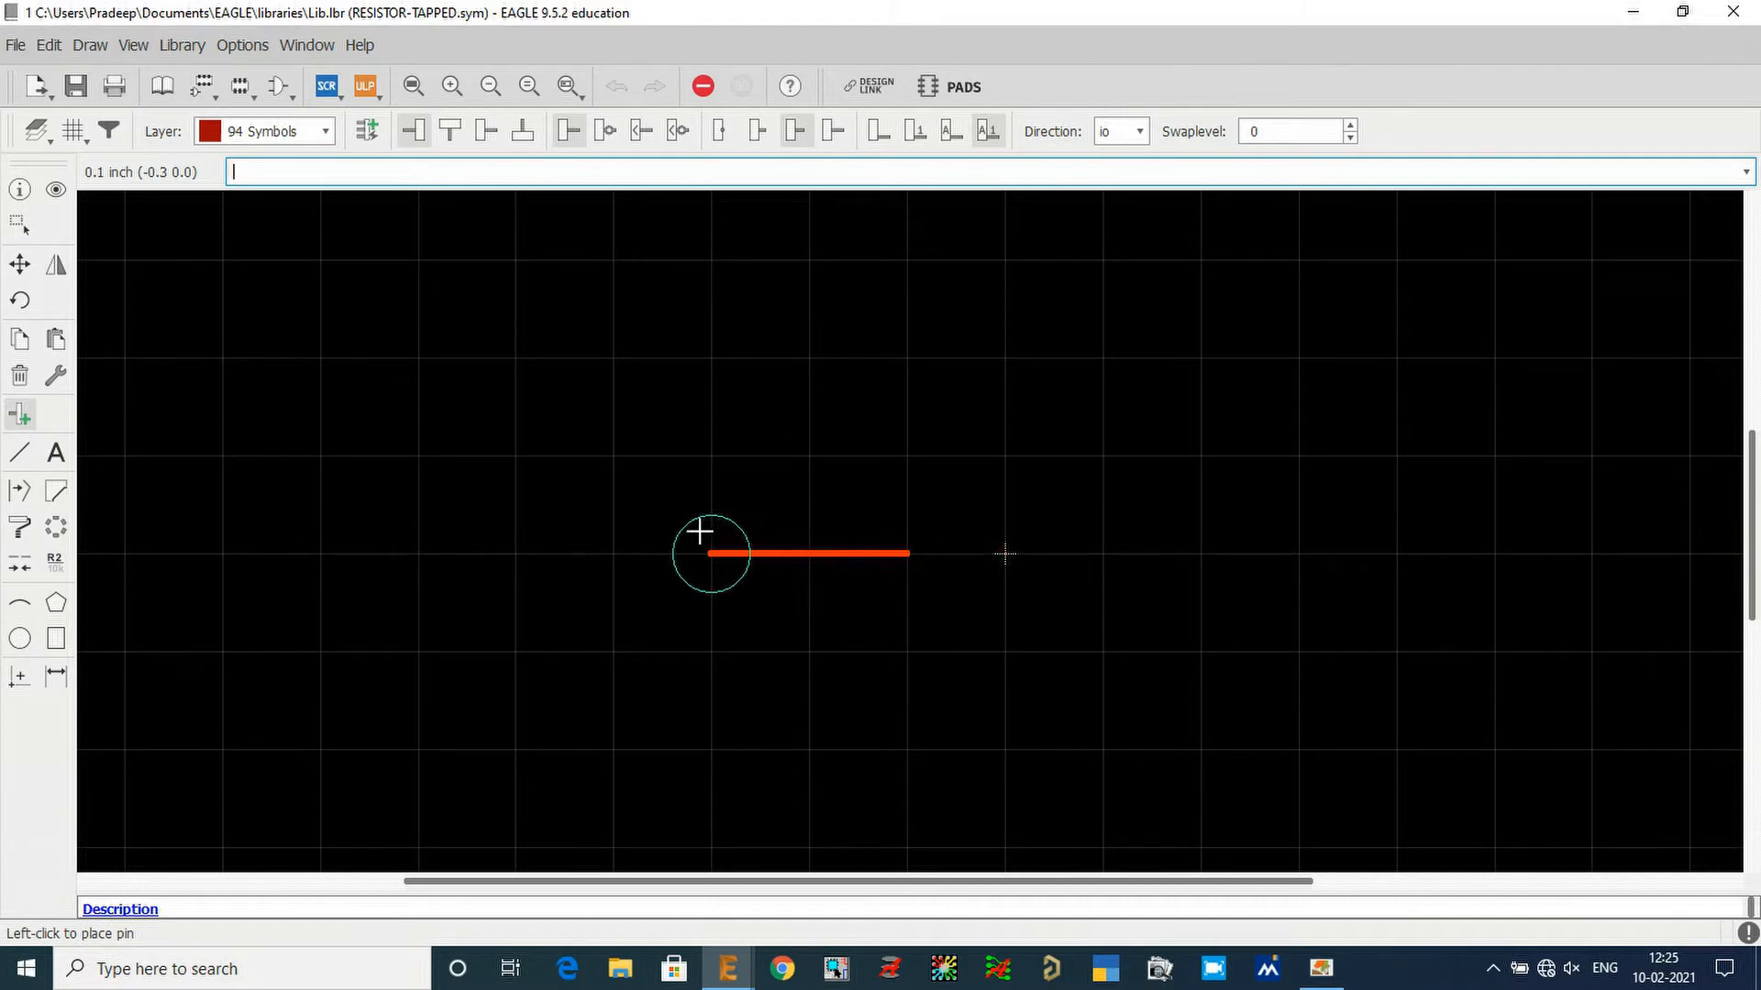
click(640, 532)
right_click(1270, 528)
right_click(1271, 530)
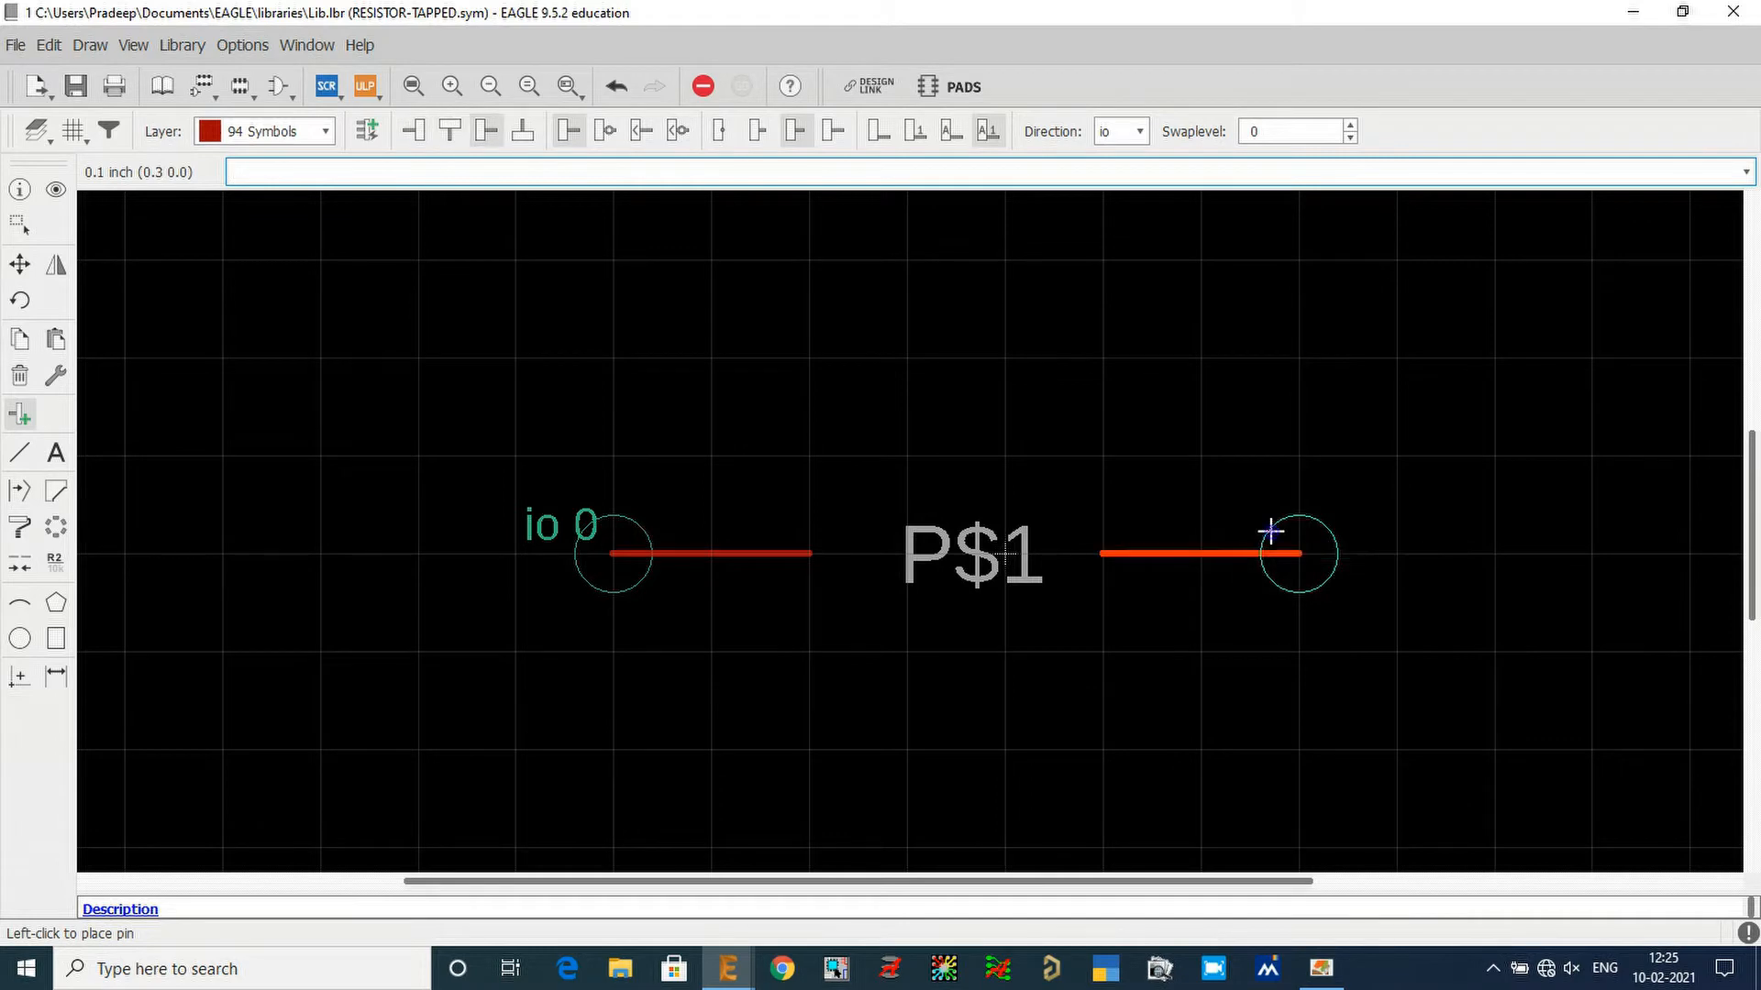
click(1427, 524)
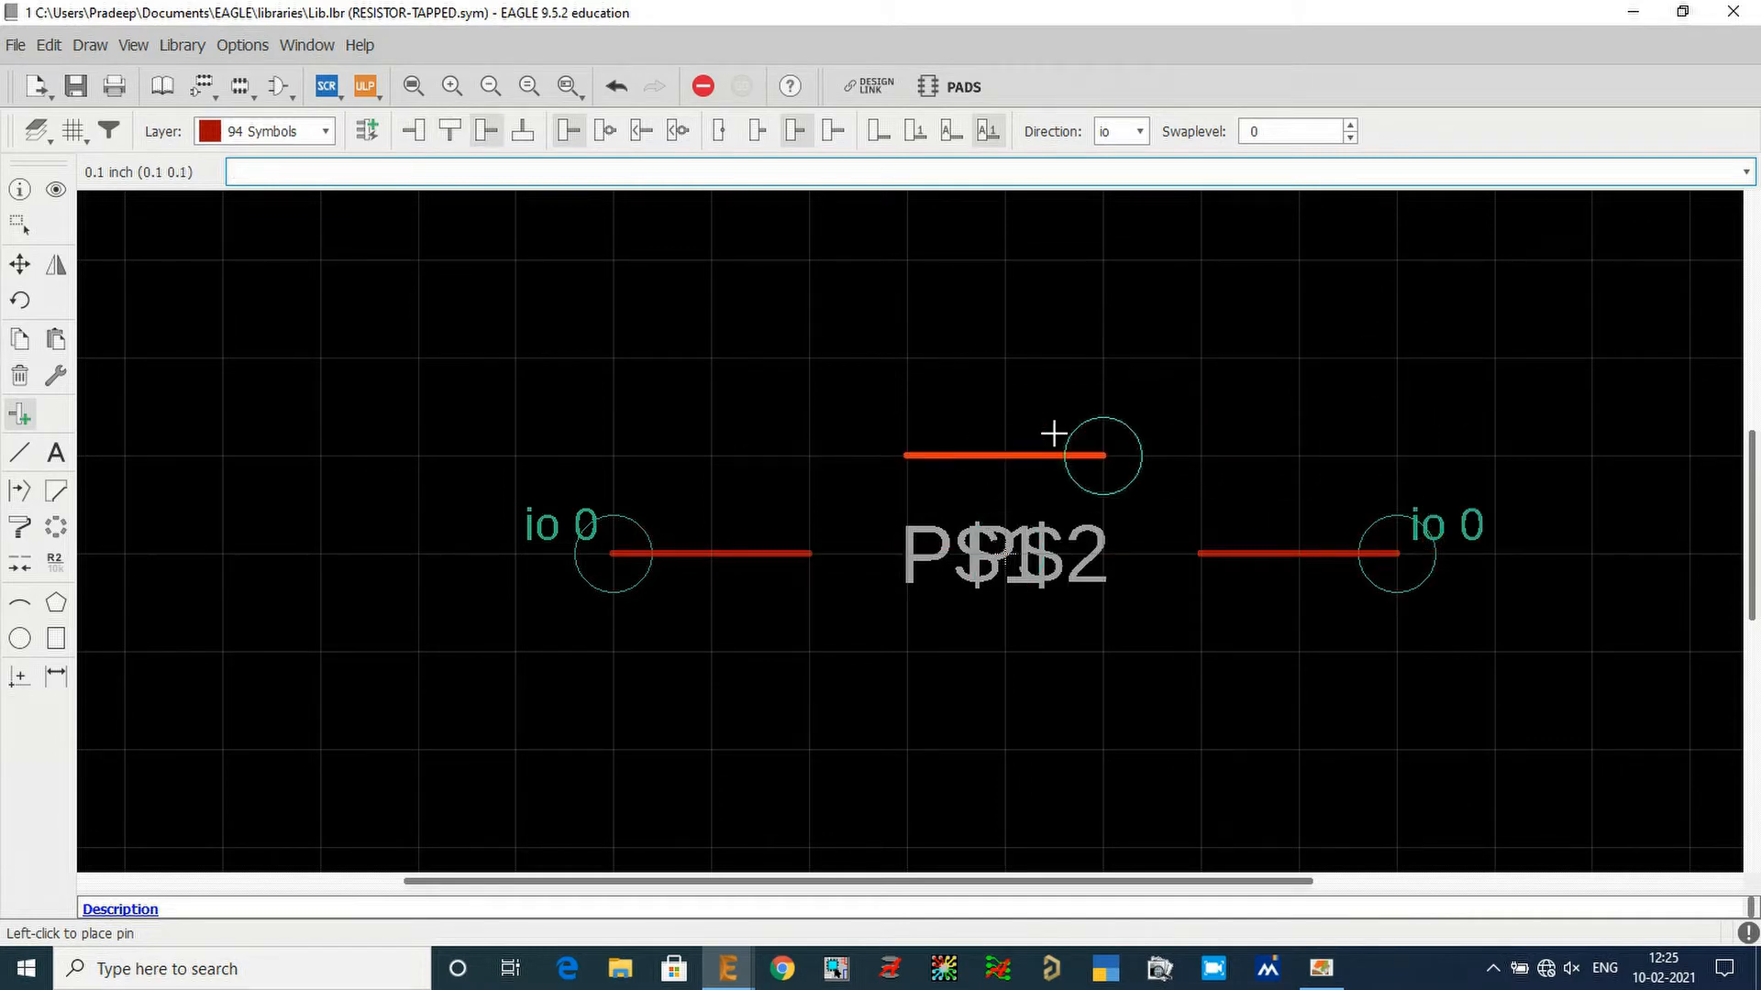
key(Escape)
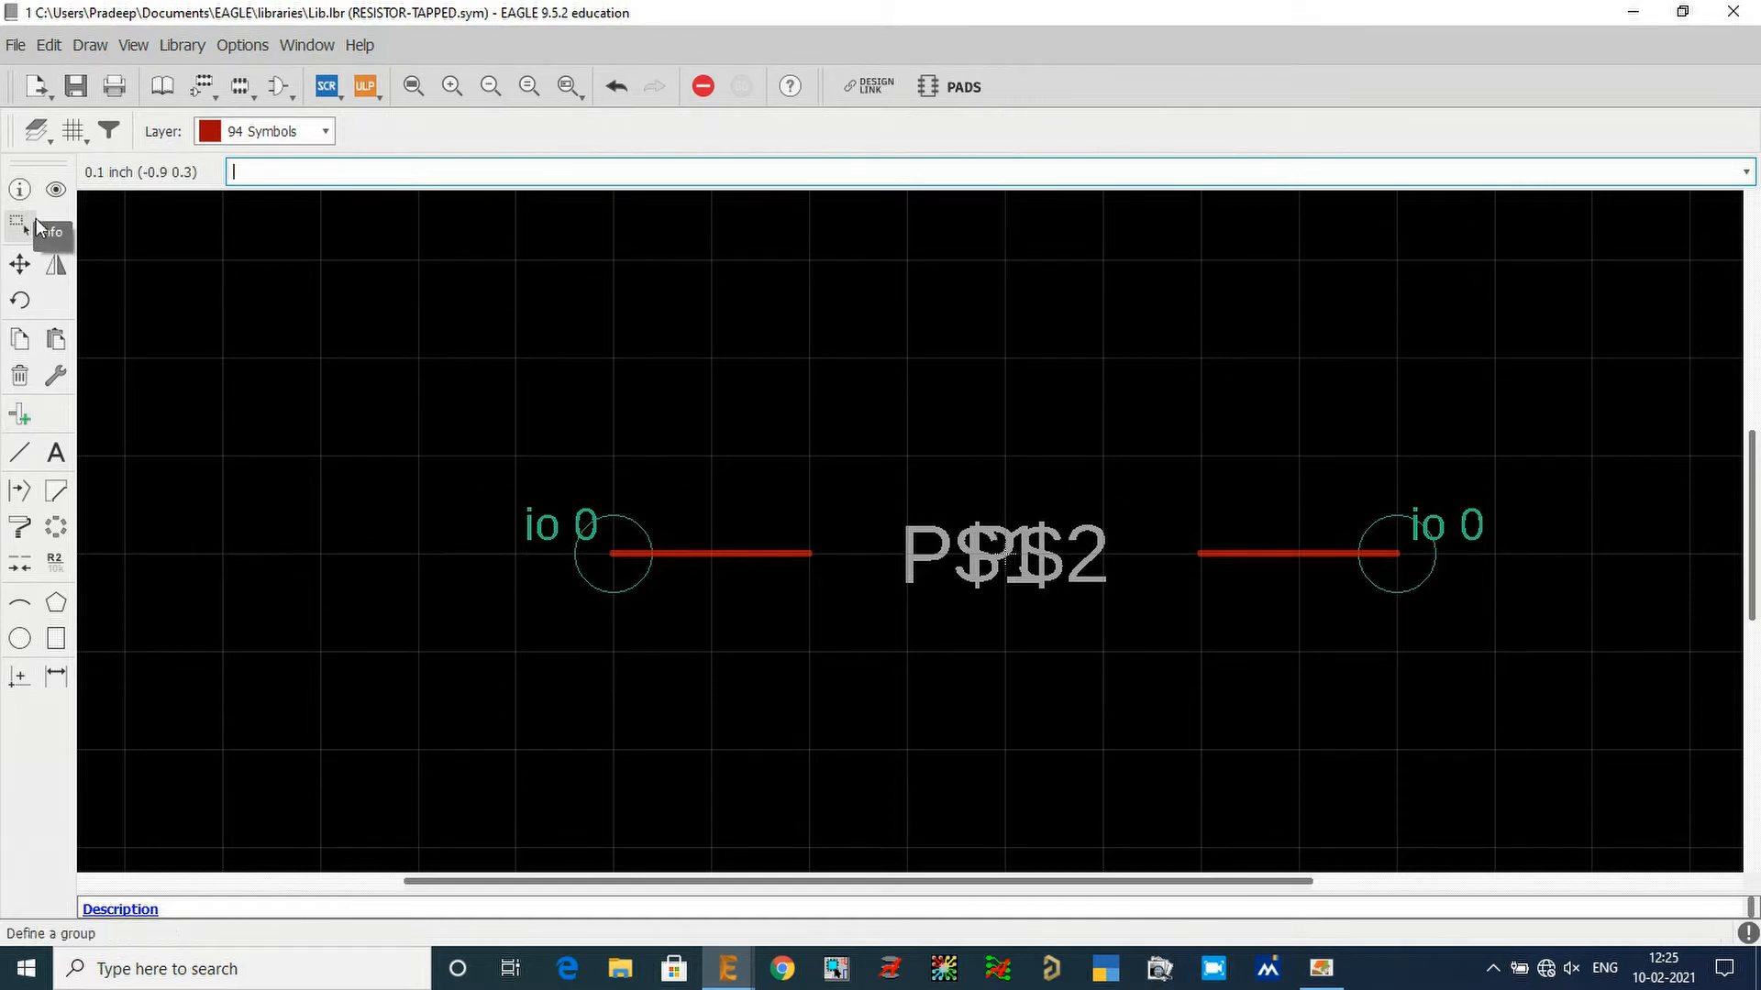
Step: Edit the left pin's properties: name 1, length short, visible off
click(12, 198)
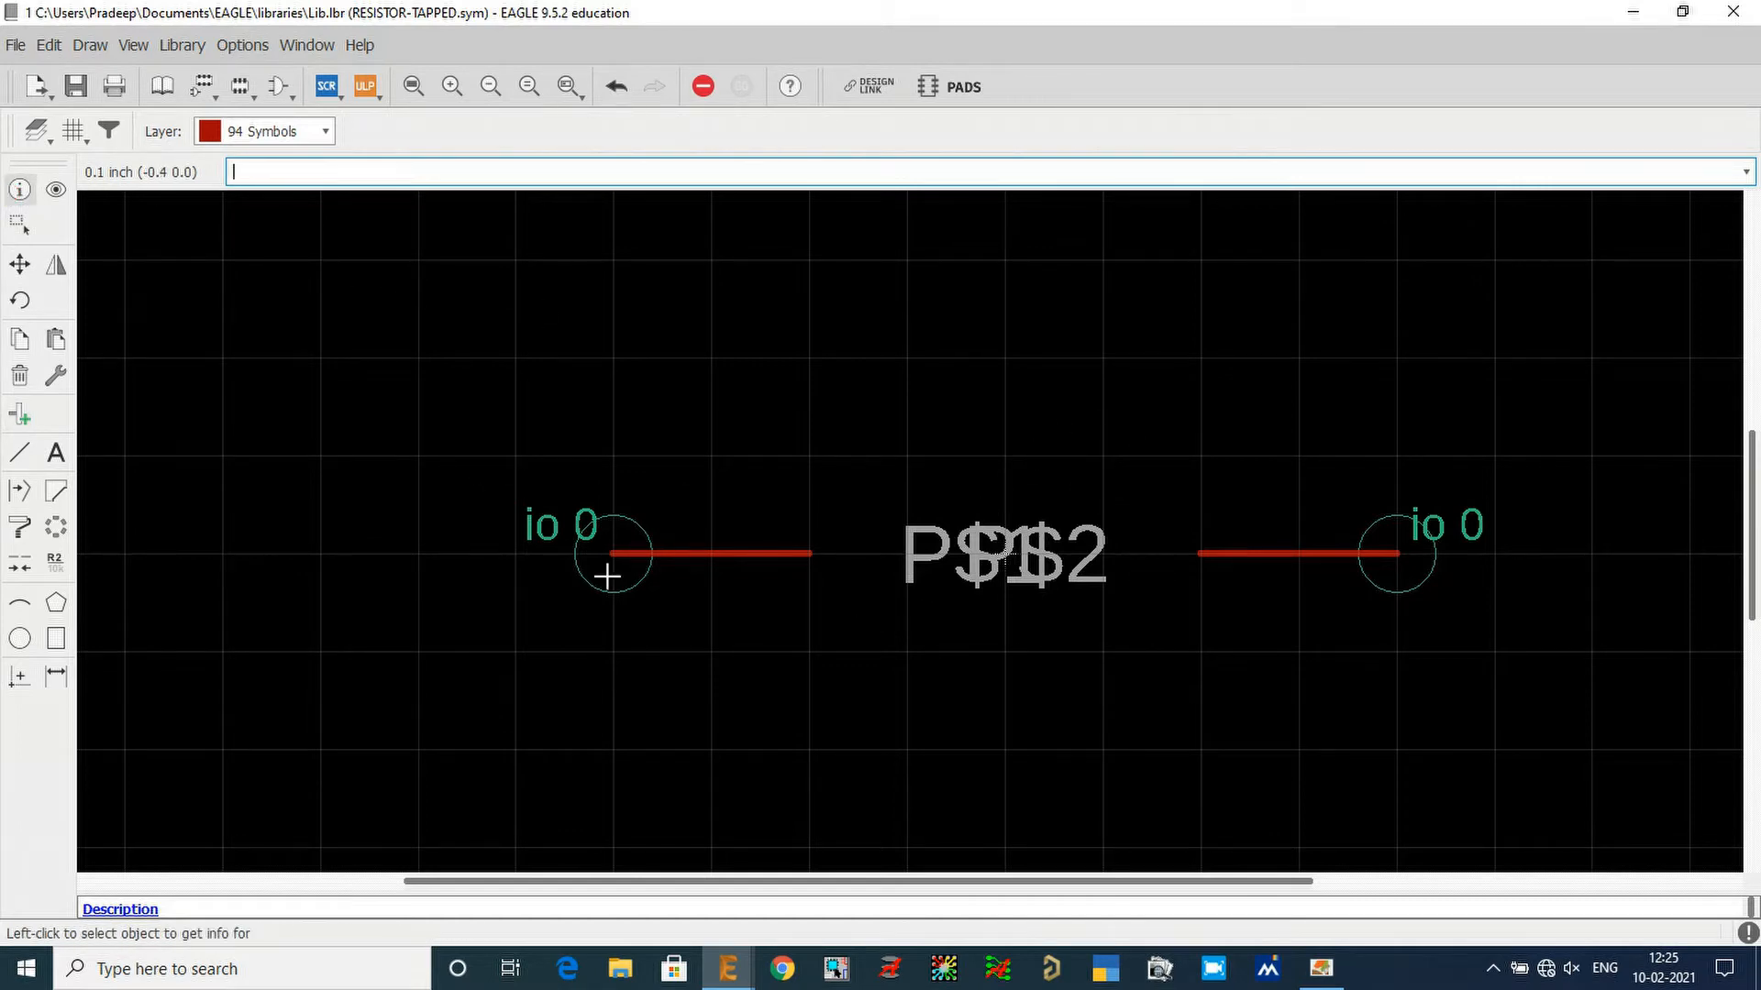
click(19, 190)
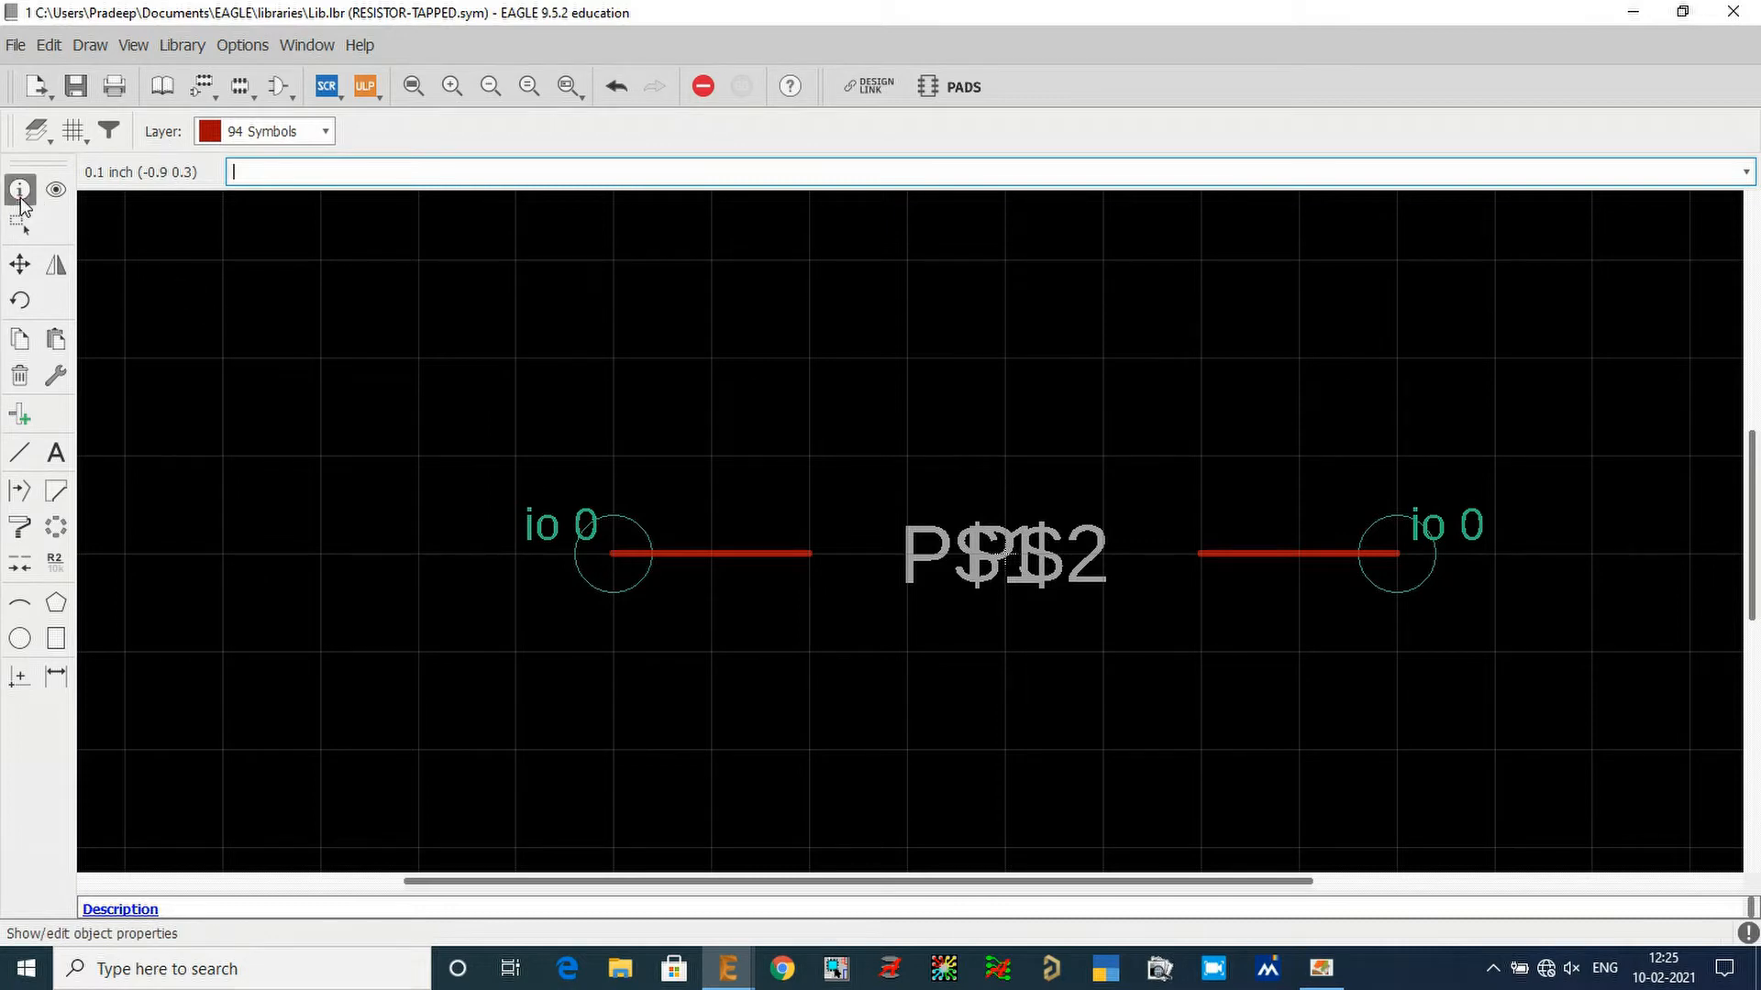
click(620, 553)
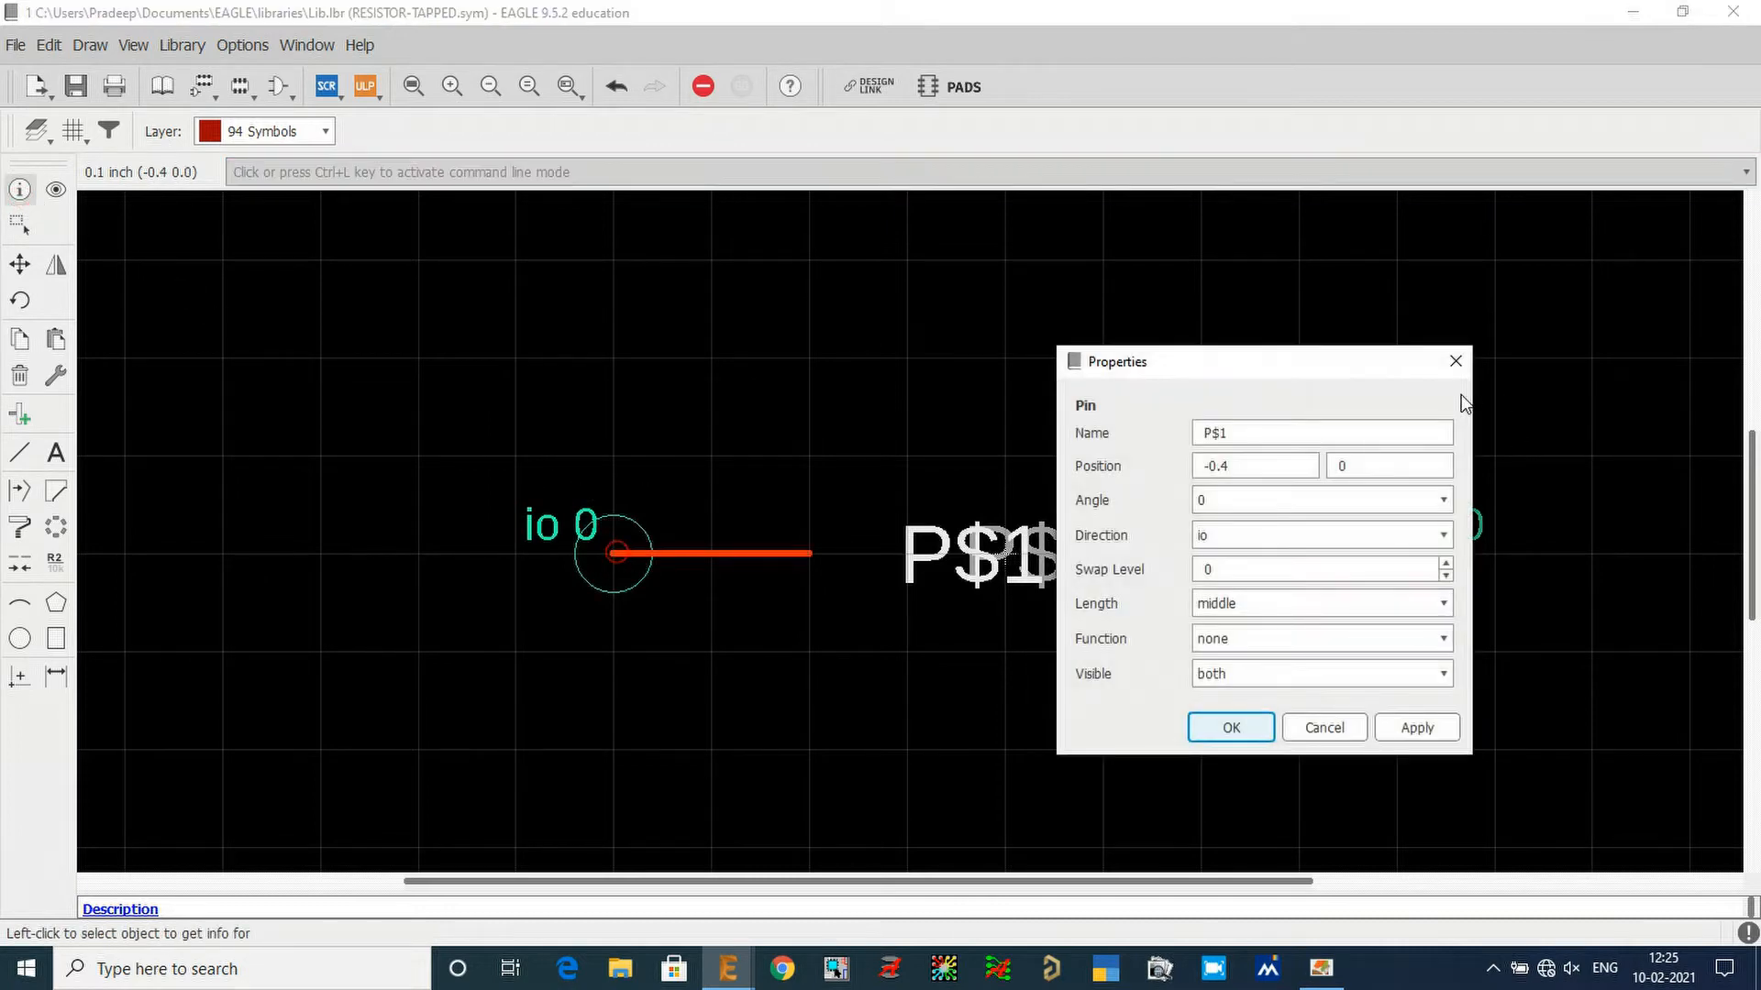
drag(1309, 433, 1062, 463)
text(1)
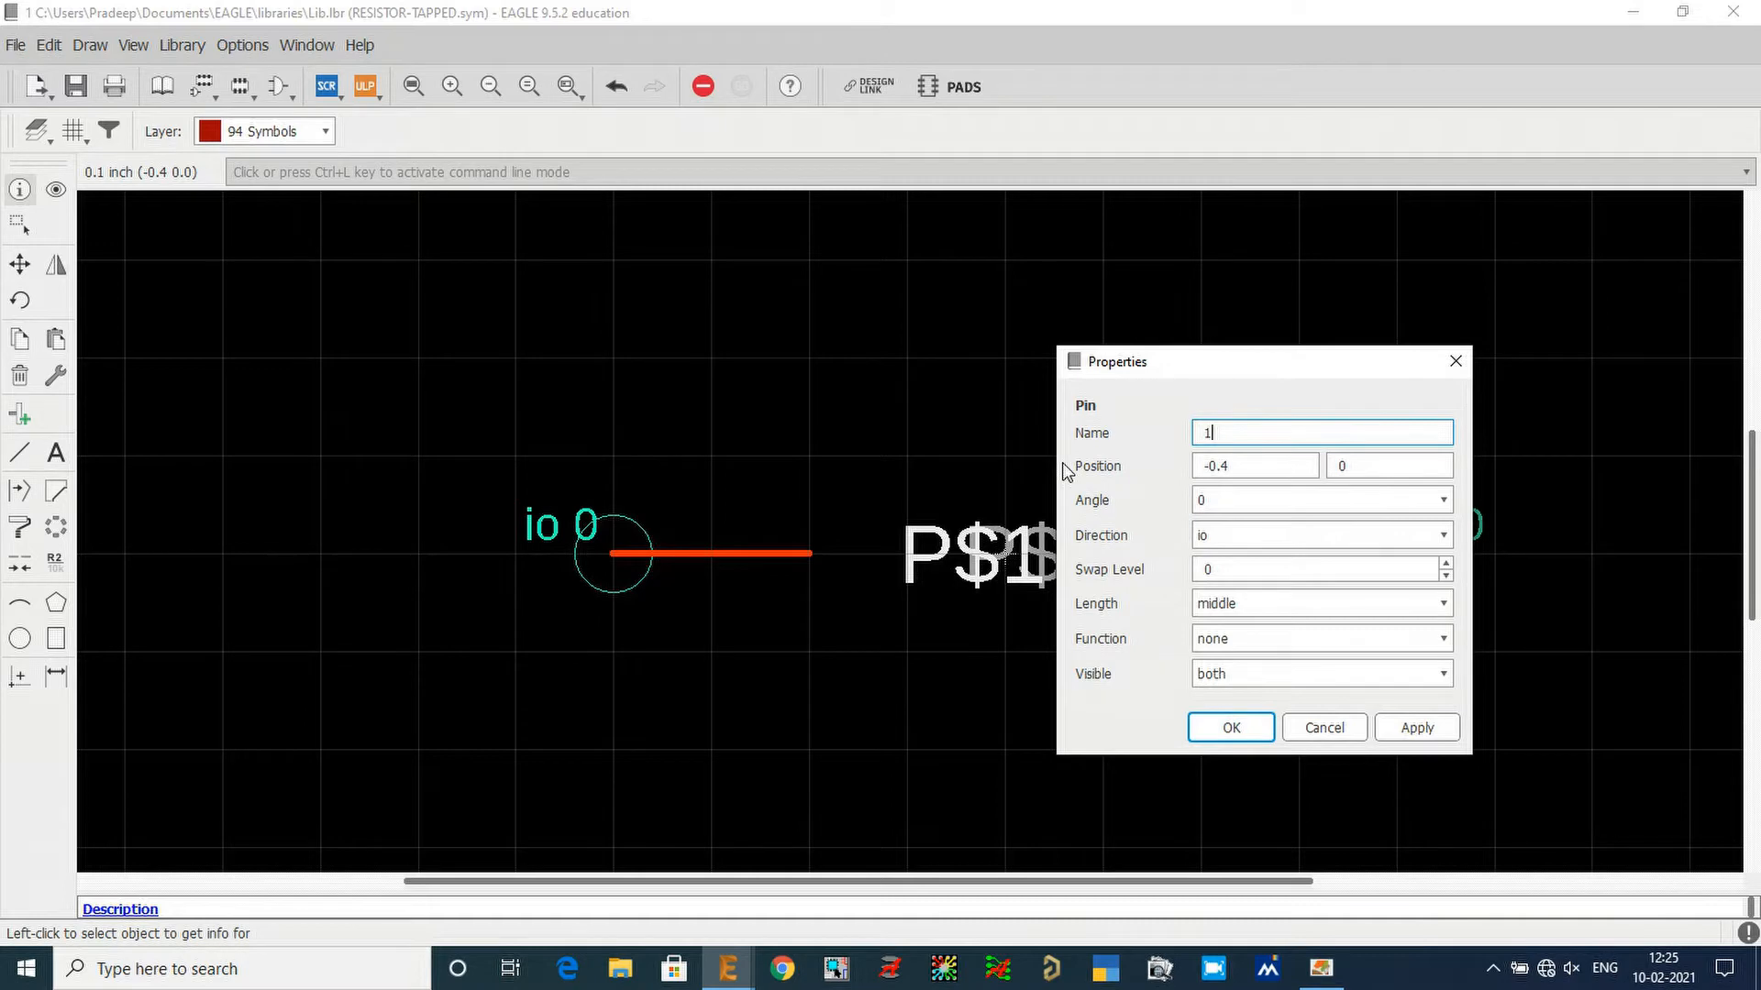
click(1262, 607)
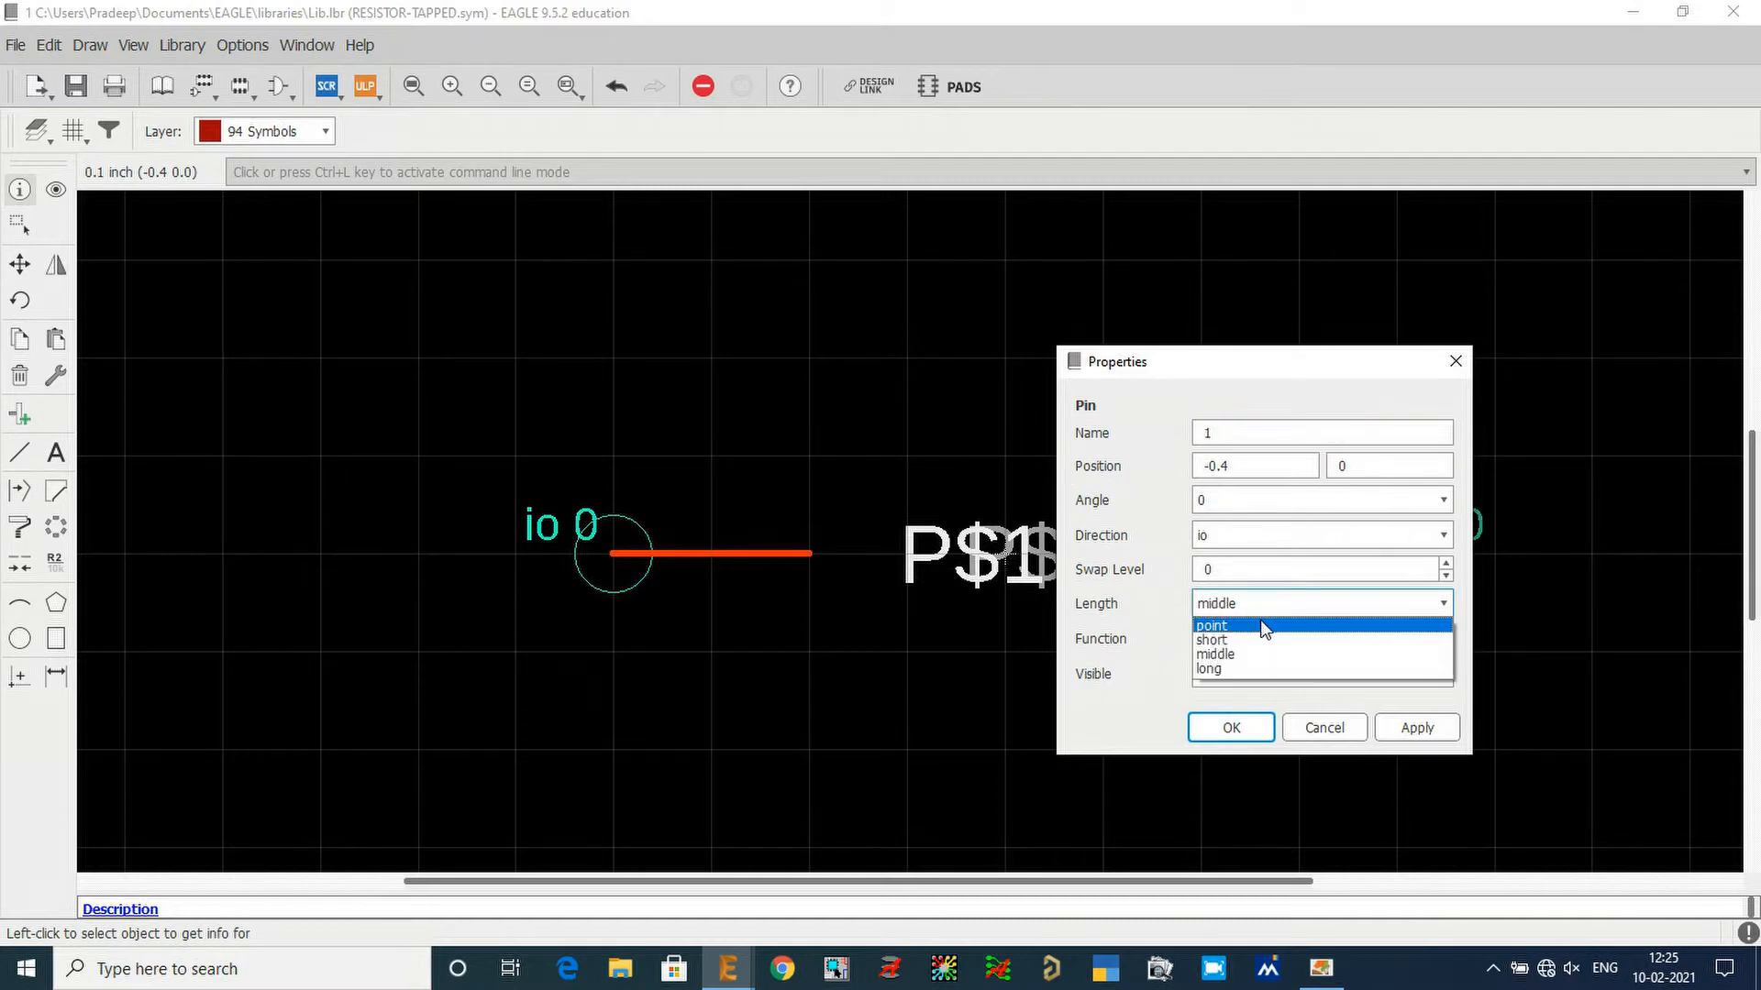
click(1263, 642)
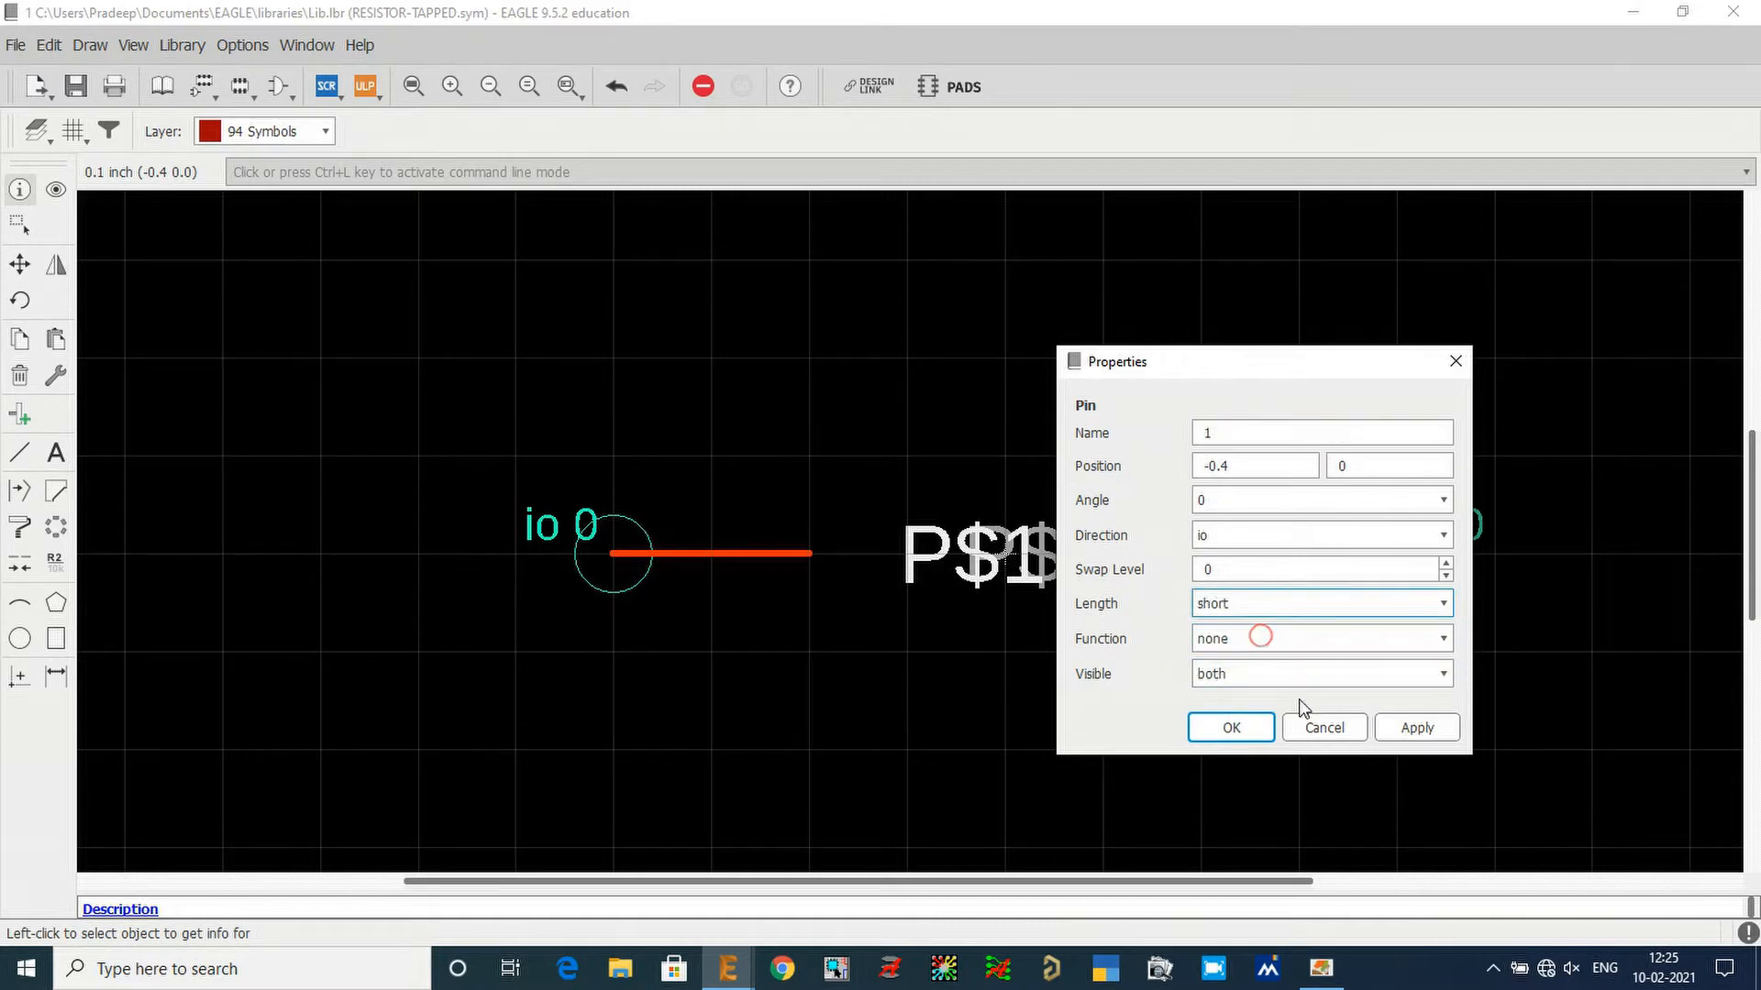
click(1252, 675)
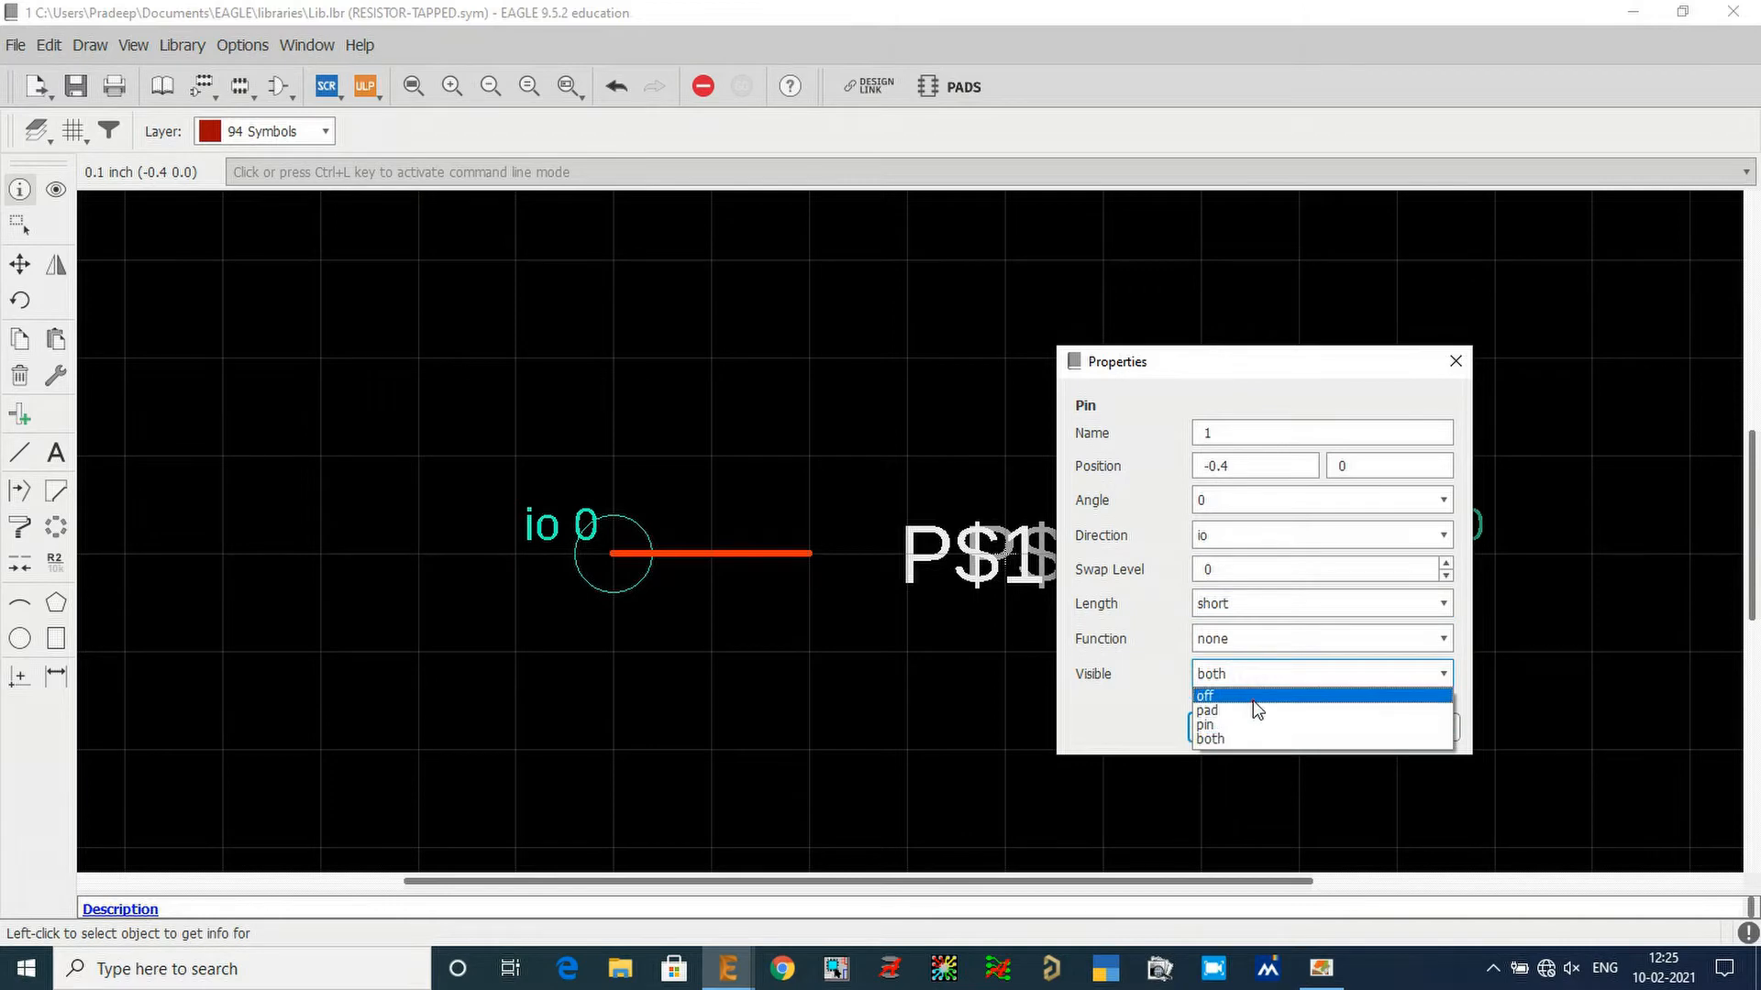
click(1253, 699)
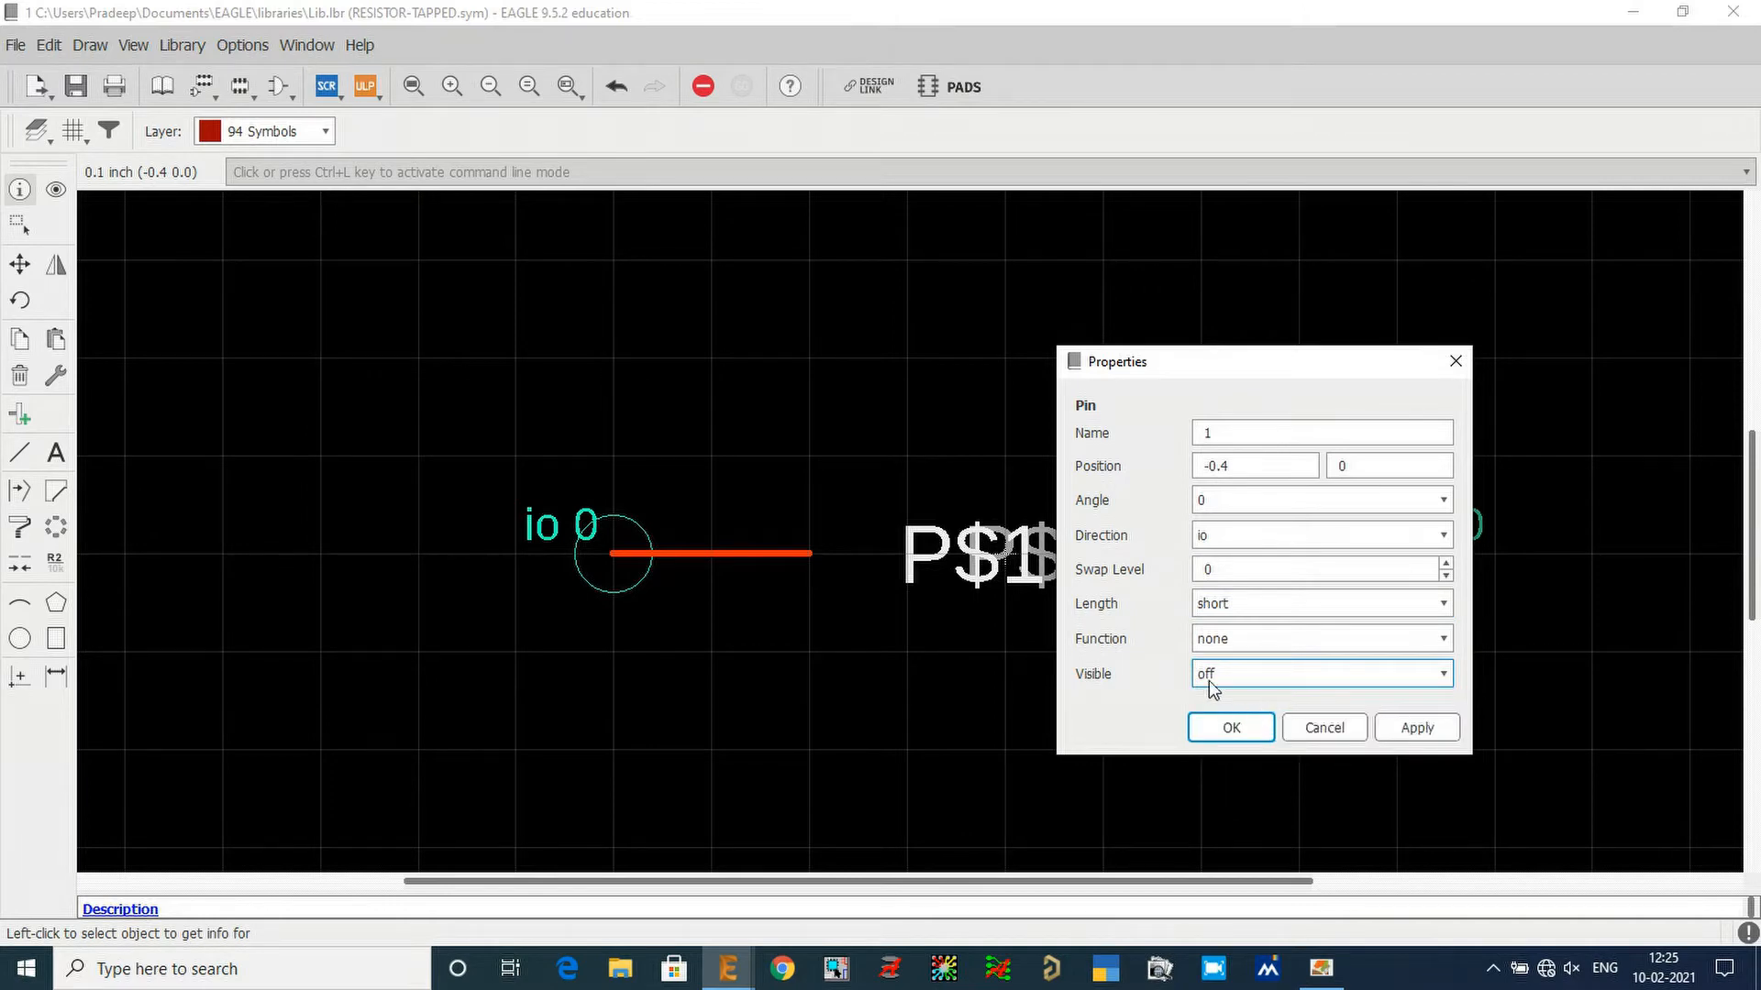
click(1408, 722)
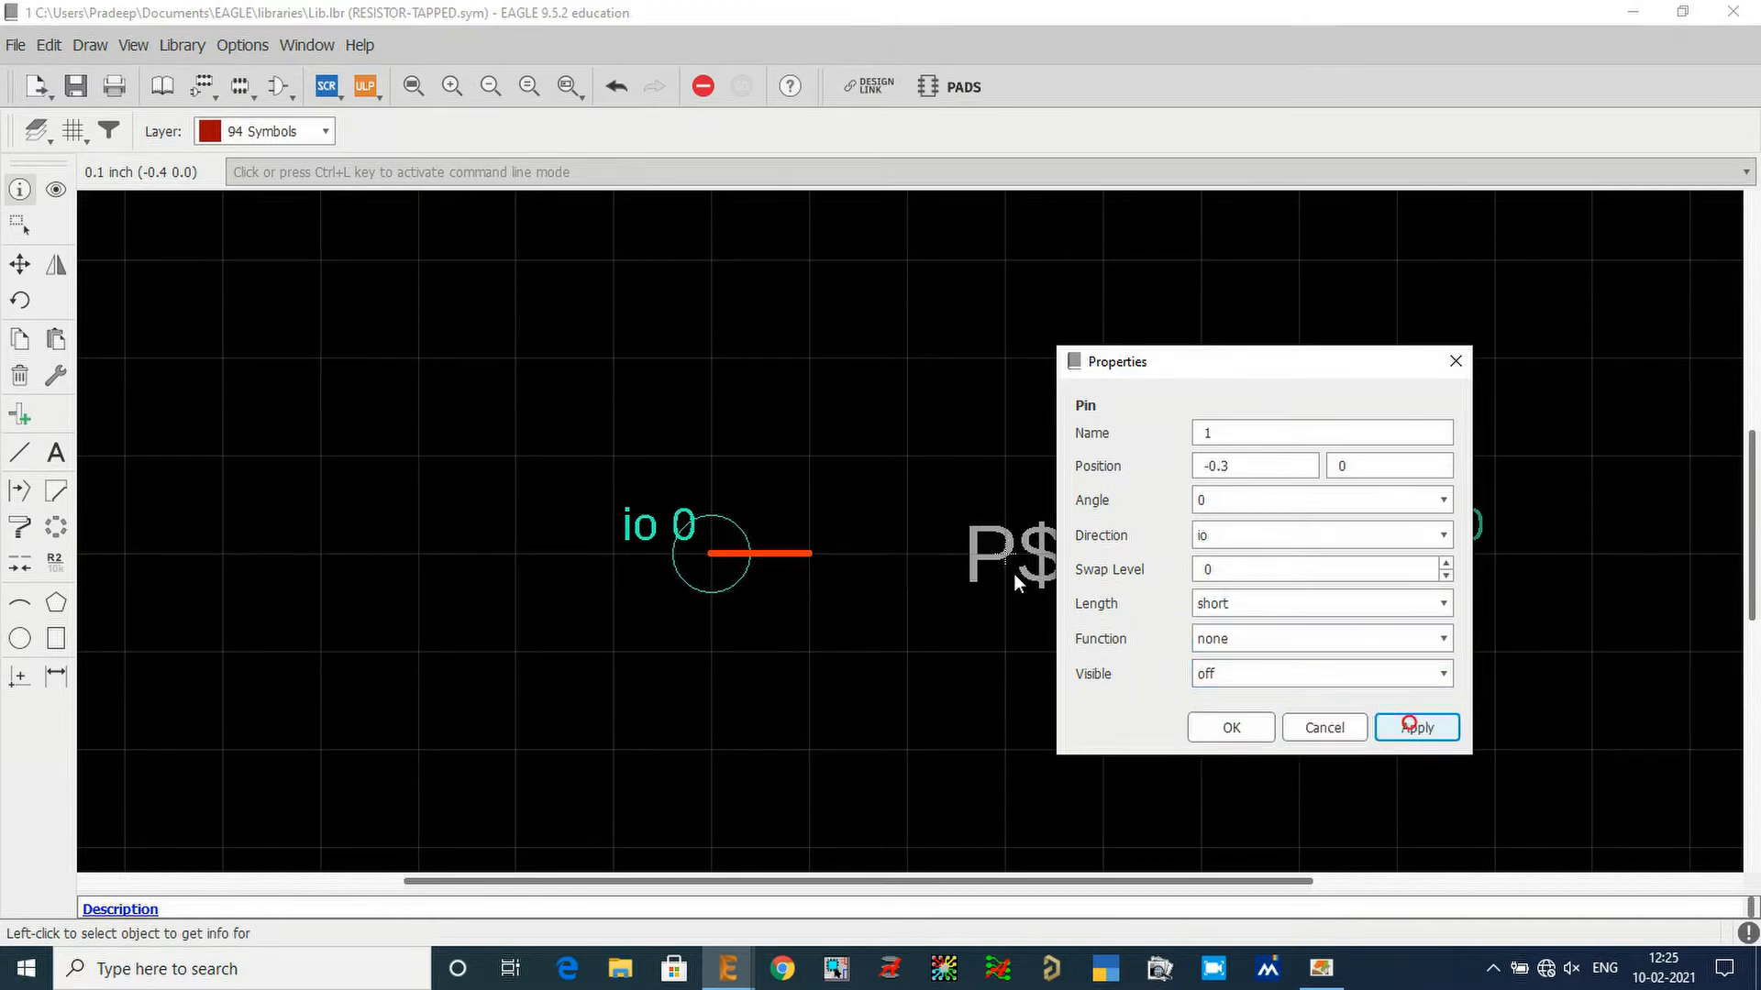
click(1238, 727)
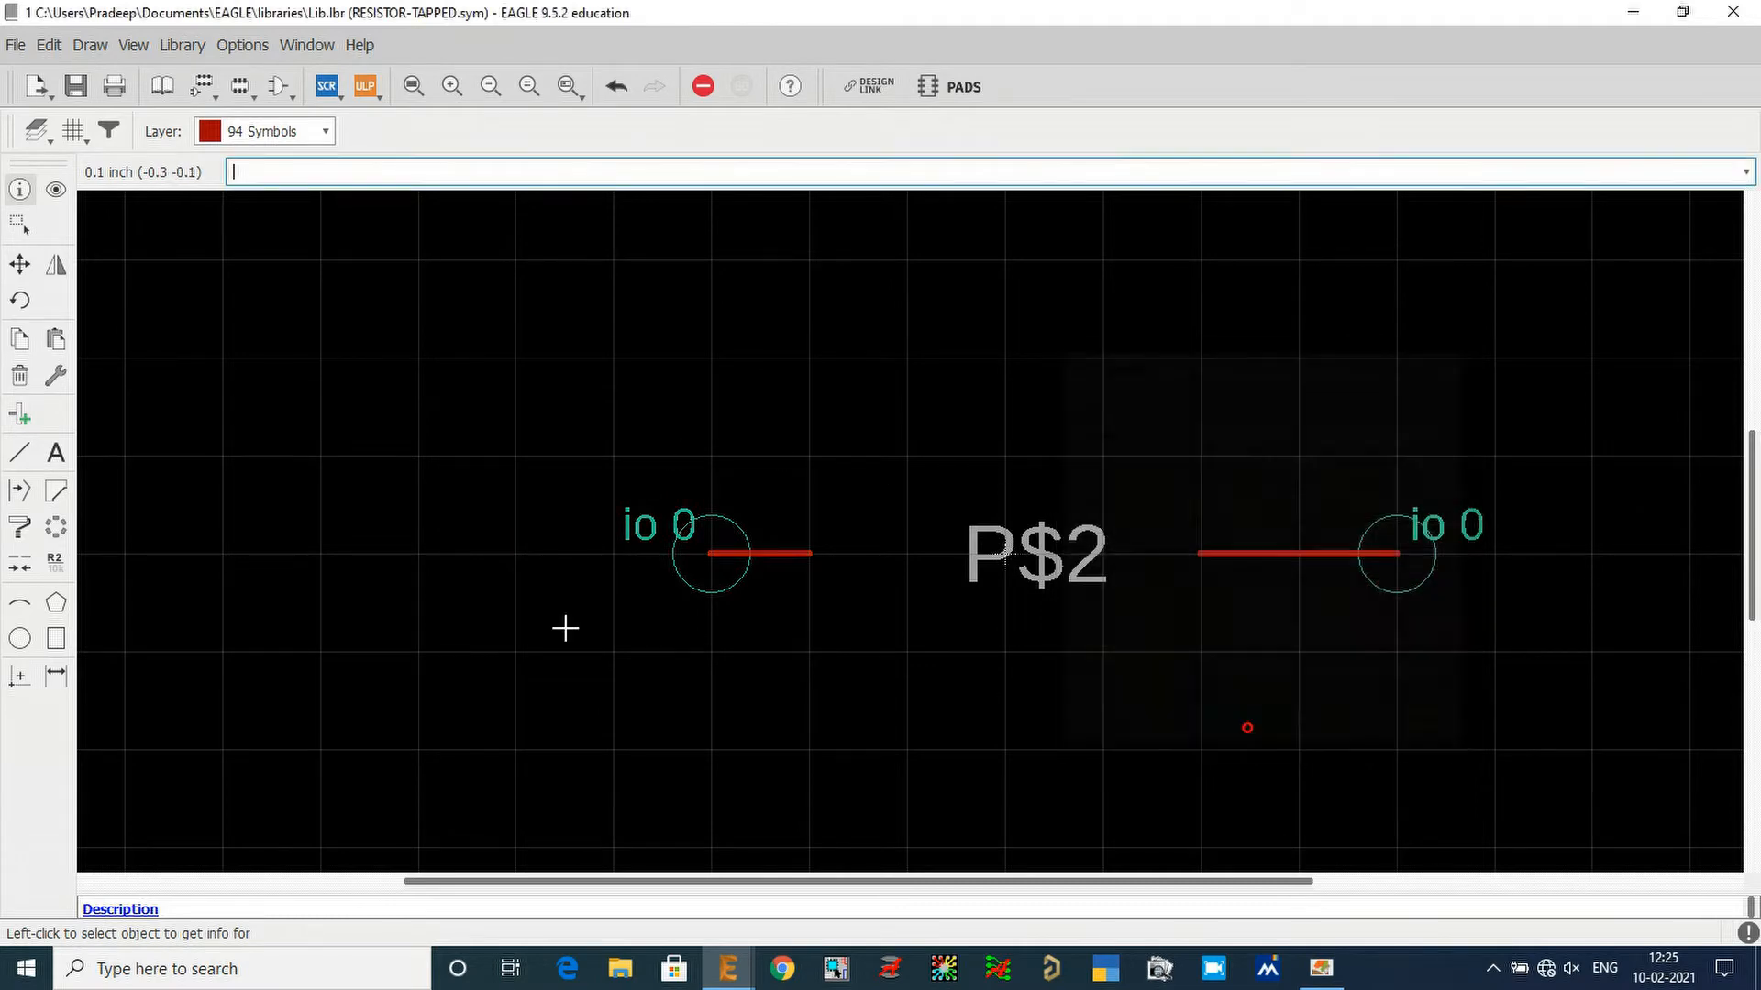
Step: Edit the right pin's properties: name 2, length short, visible off
click(1400, 553)
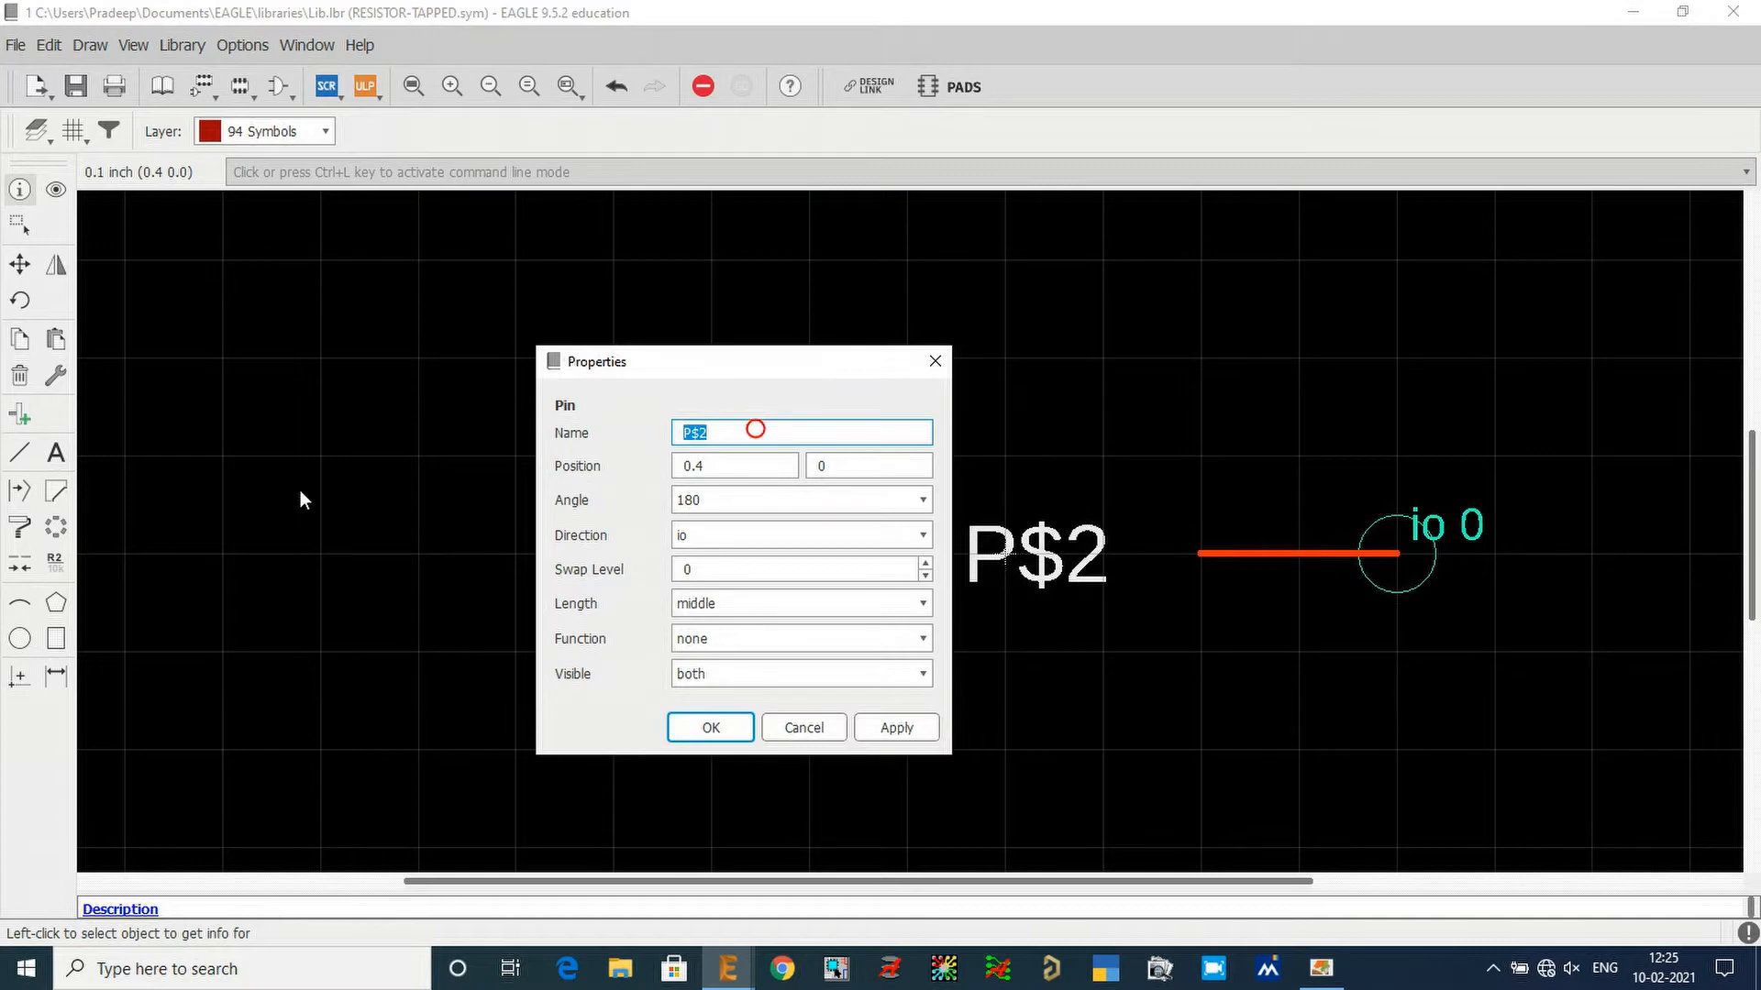
text(2)
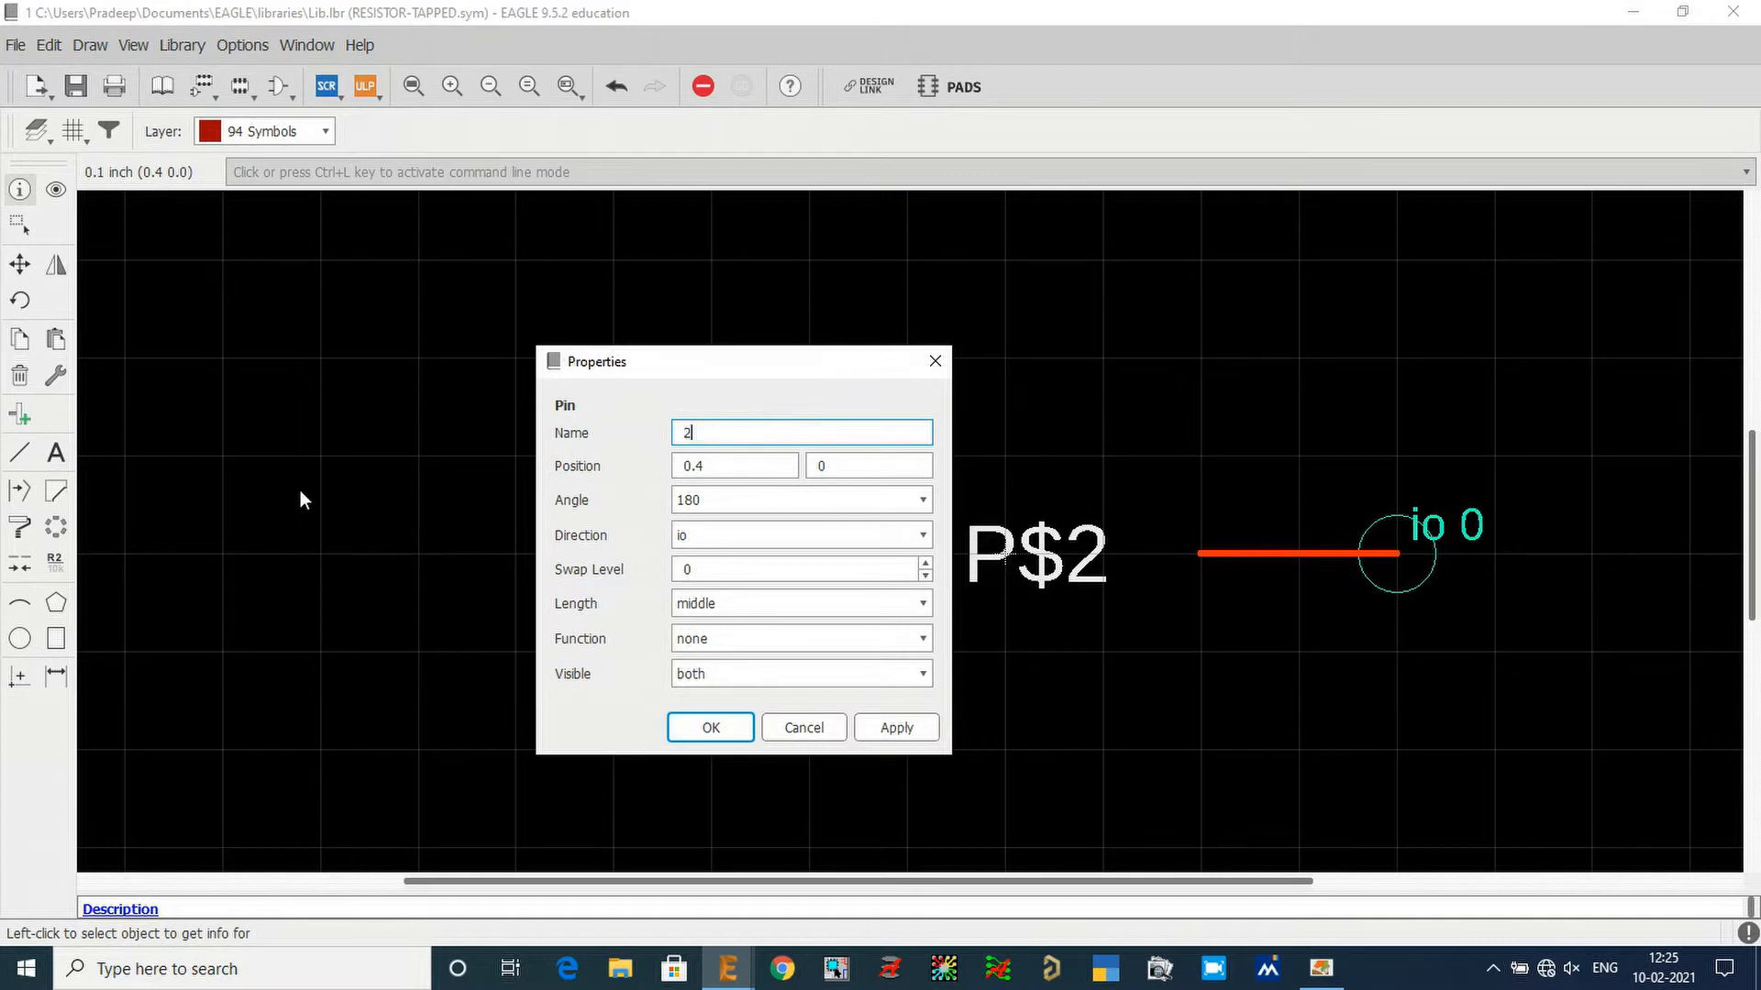
click(713, 603)
click(716, 641)
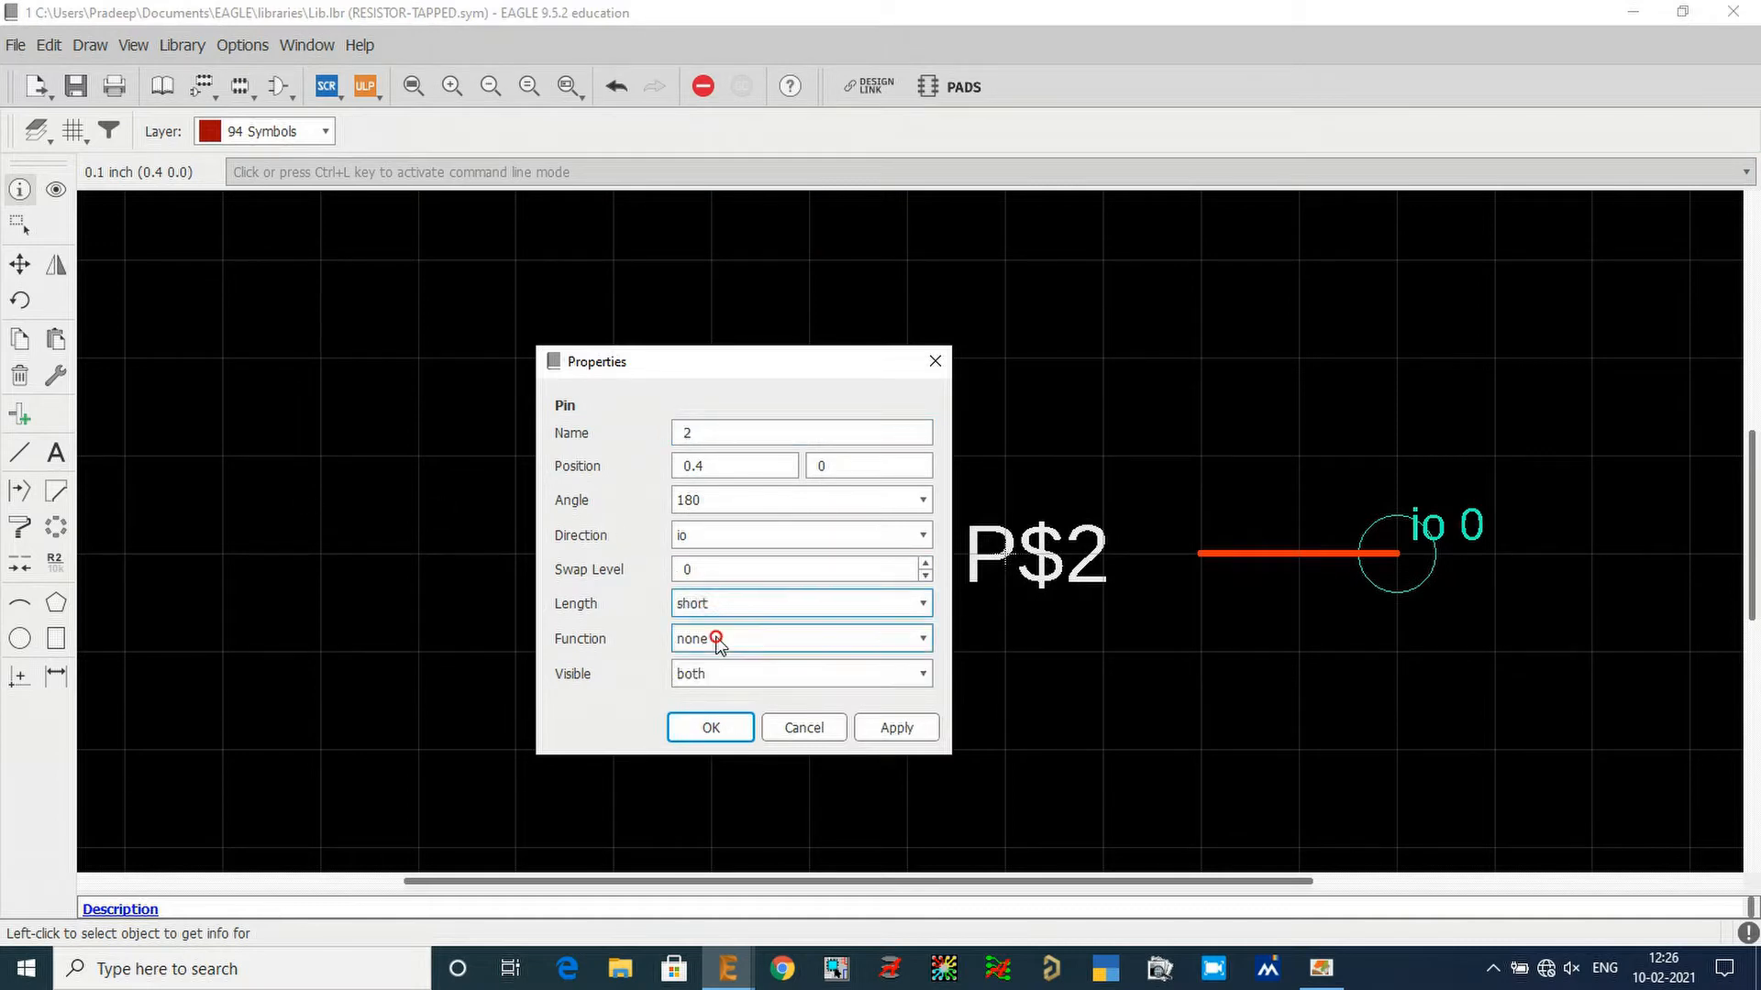
click(781, 674)
click(699, 739)
click(875, 737)
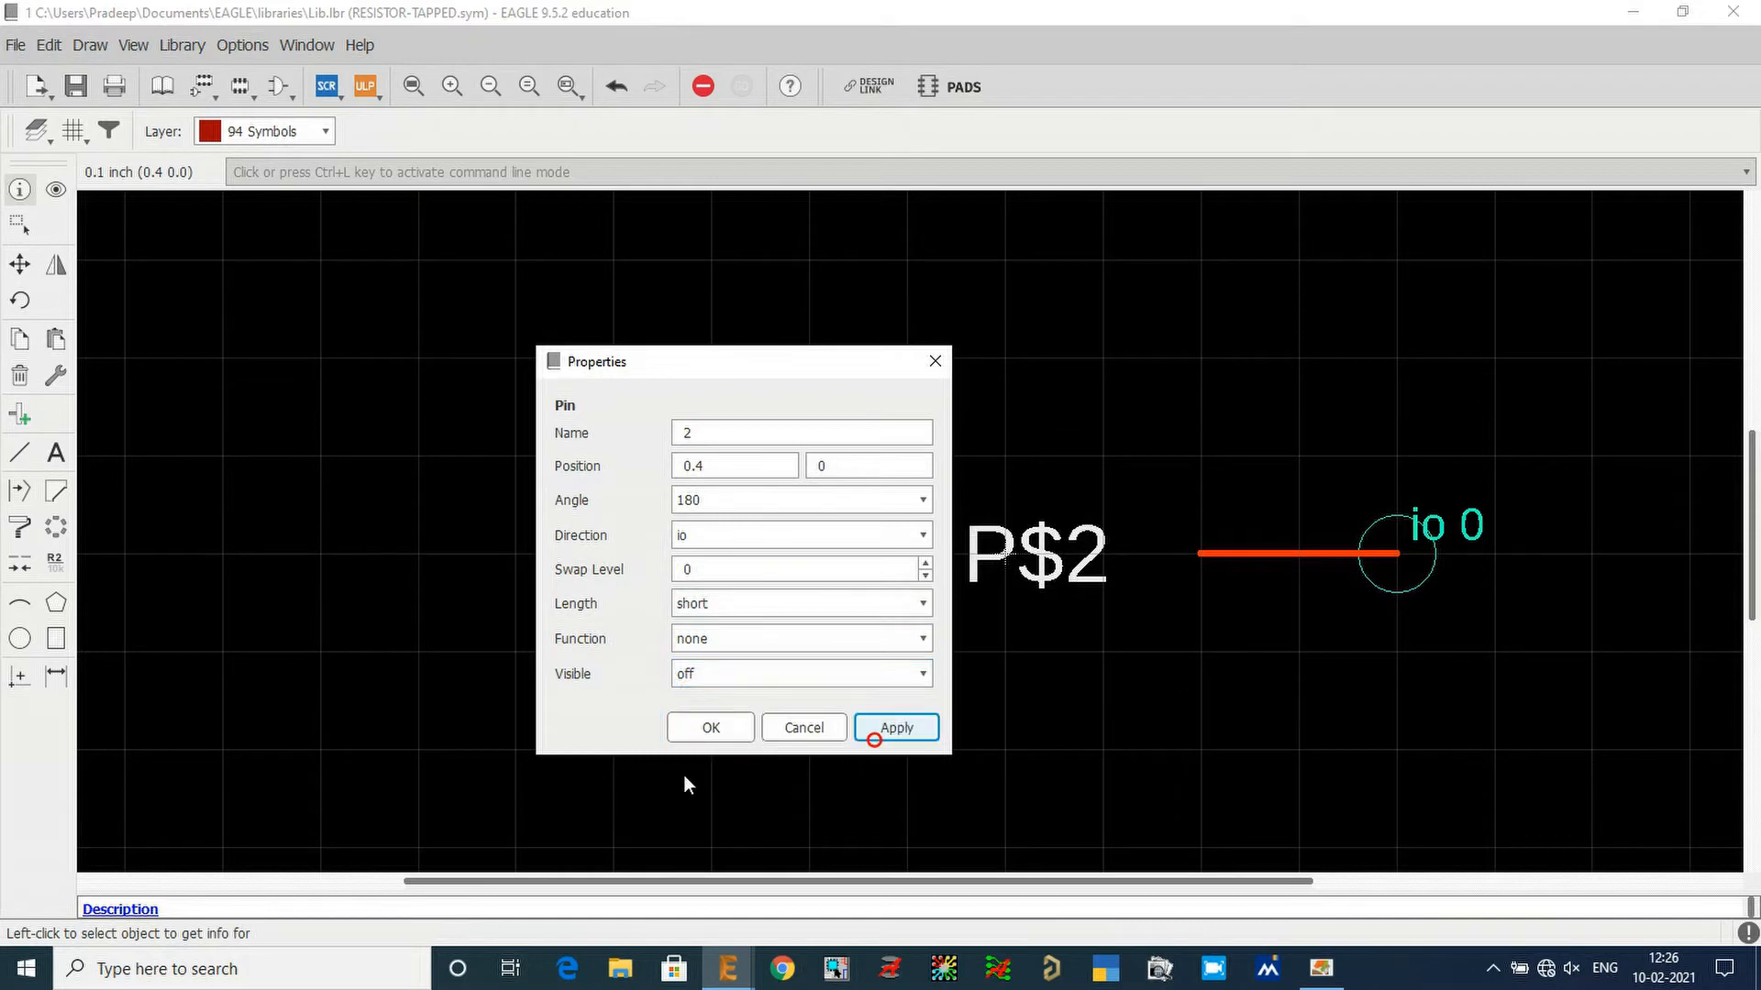
Step: Move pin 1 to (-0.2 0) and pin 2 to (0.2 0) inch
click(19, 264)
click(711, 550)
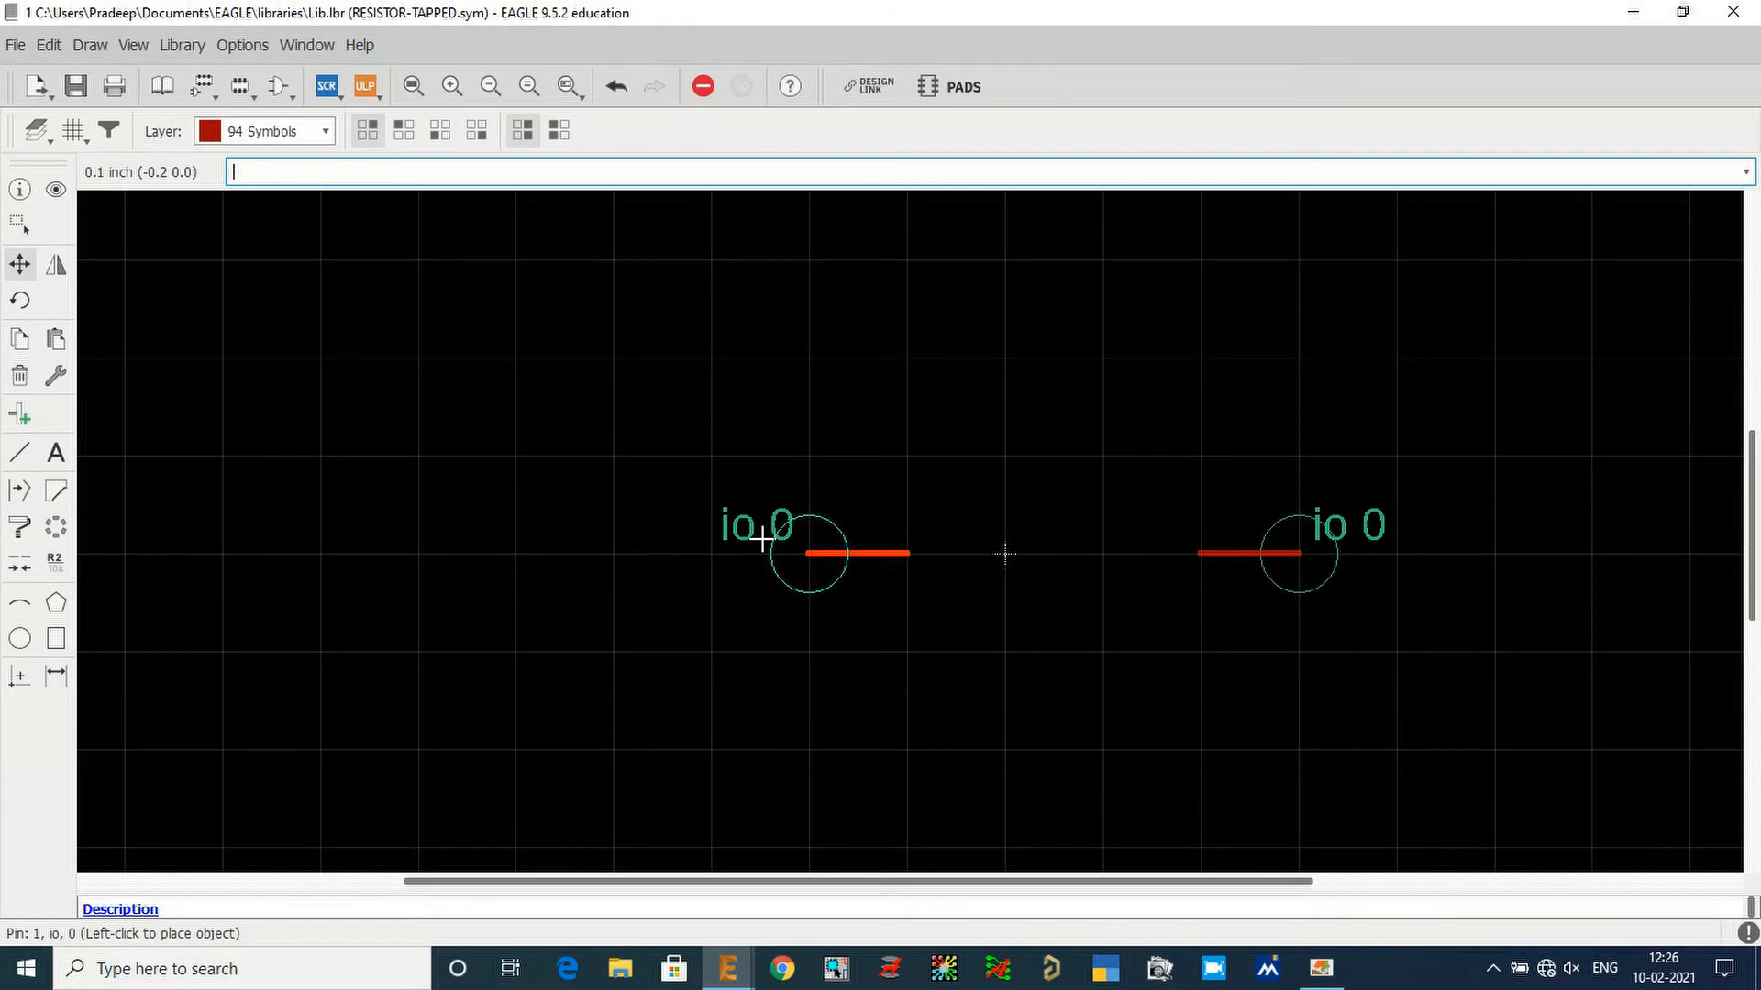
click(763, 540)
click(1295, 554)
click(1211, 567)
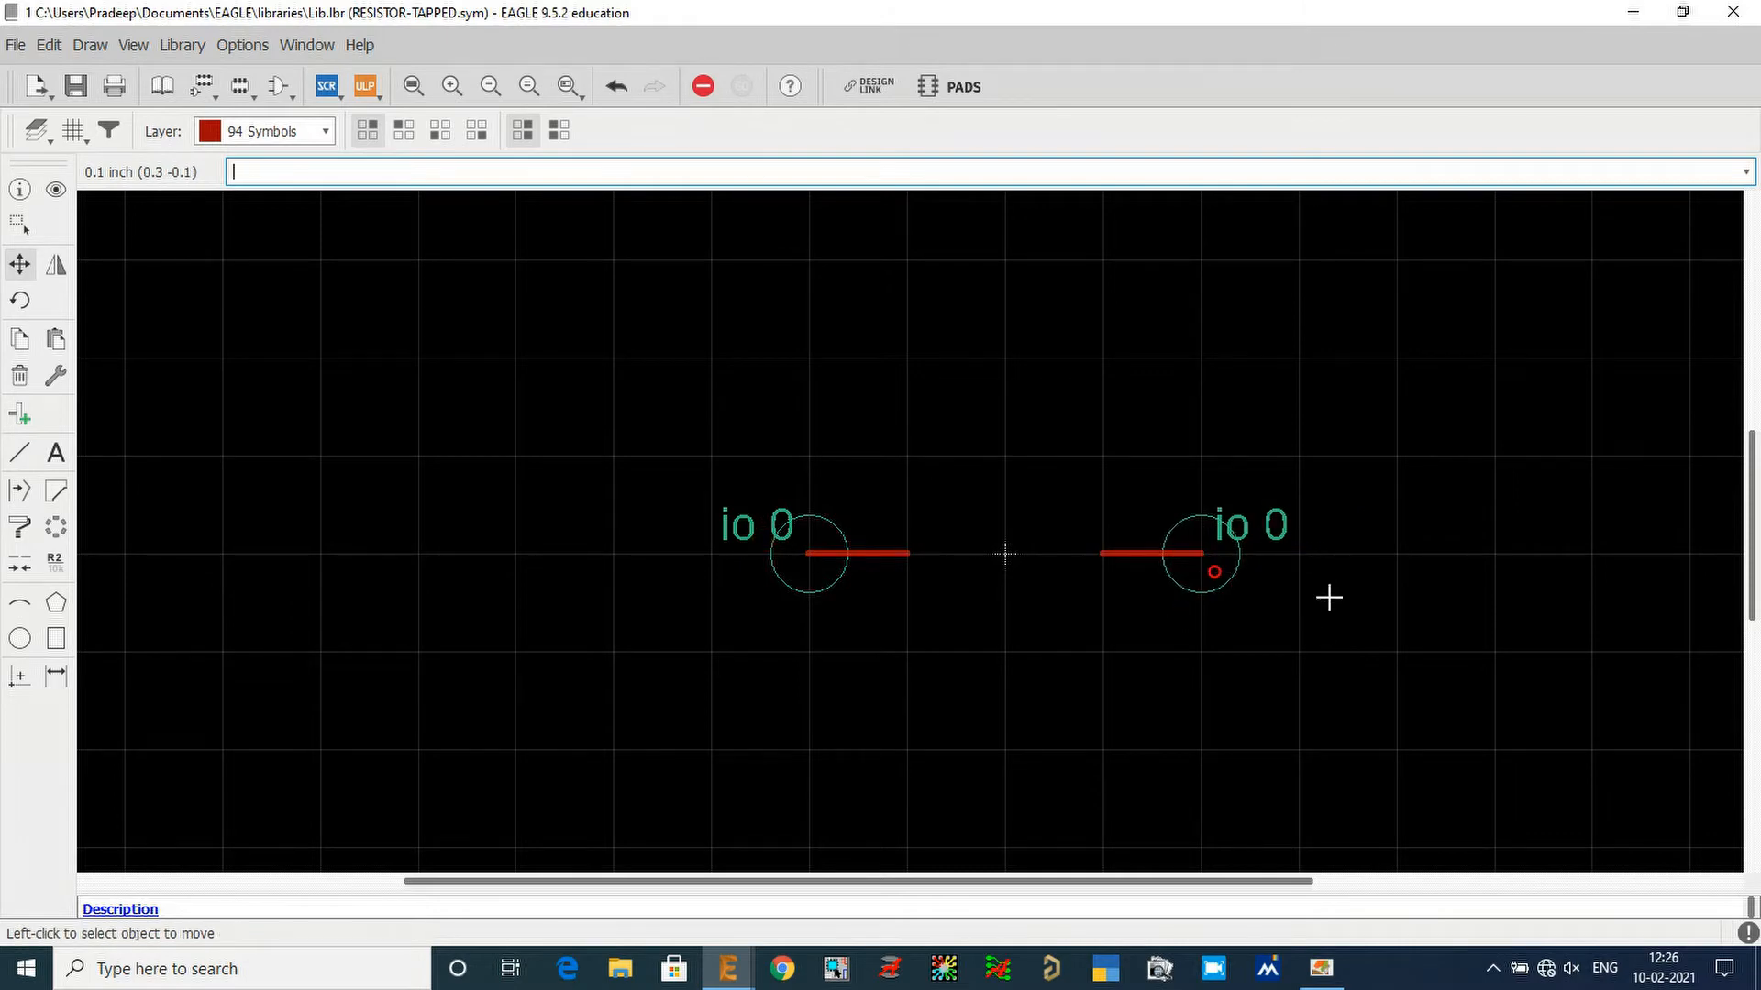
Step: Start the Line tool on layer 94 Symbols and set its bend style to a direct straight line at any angle
scroll(1356, 545, up, 5)
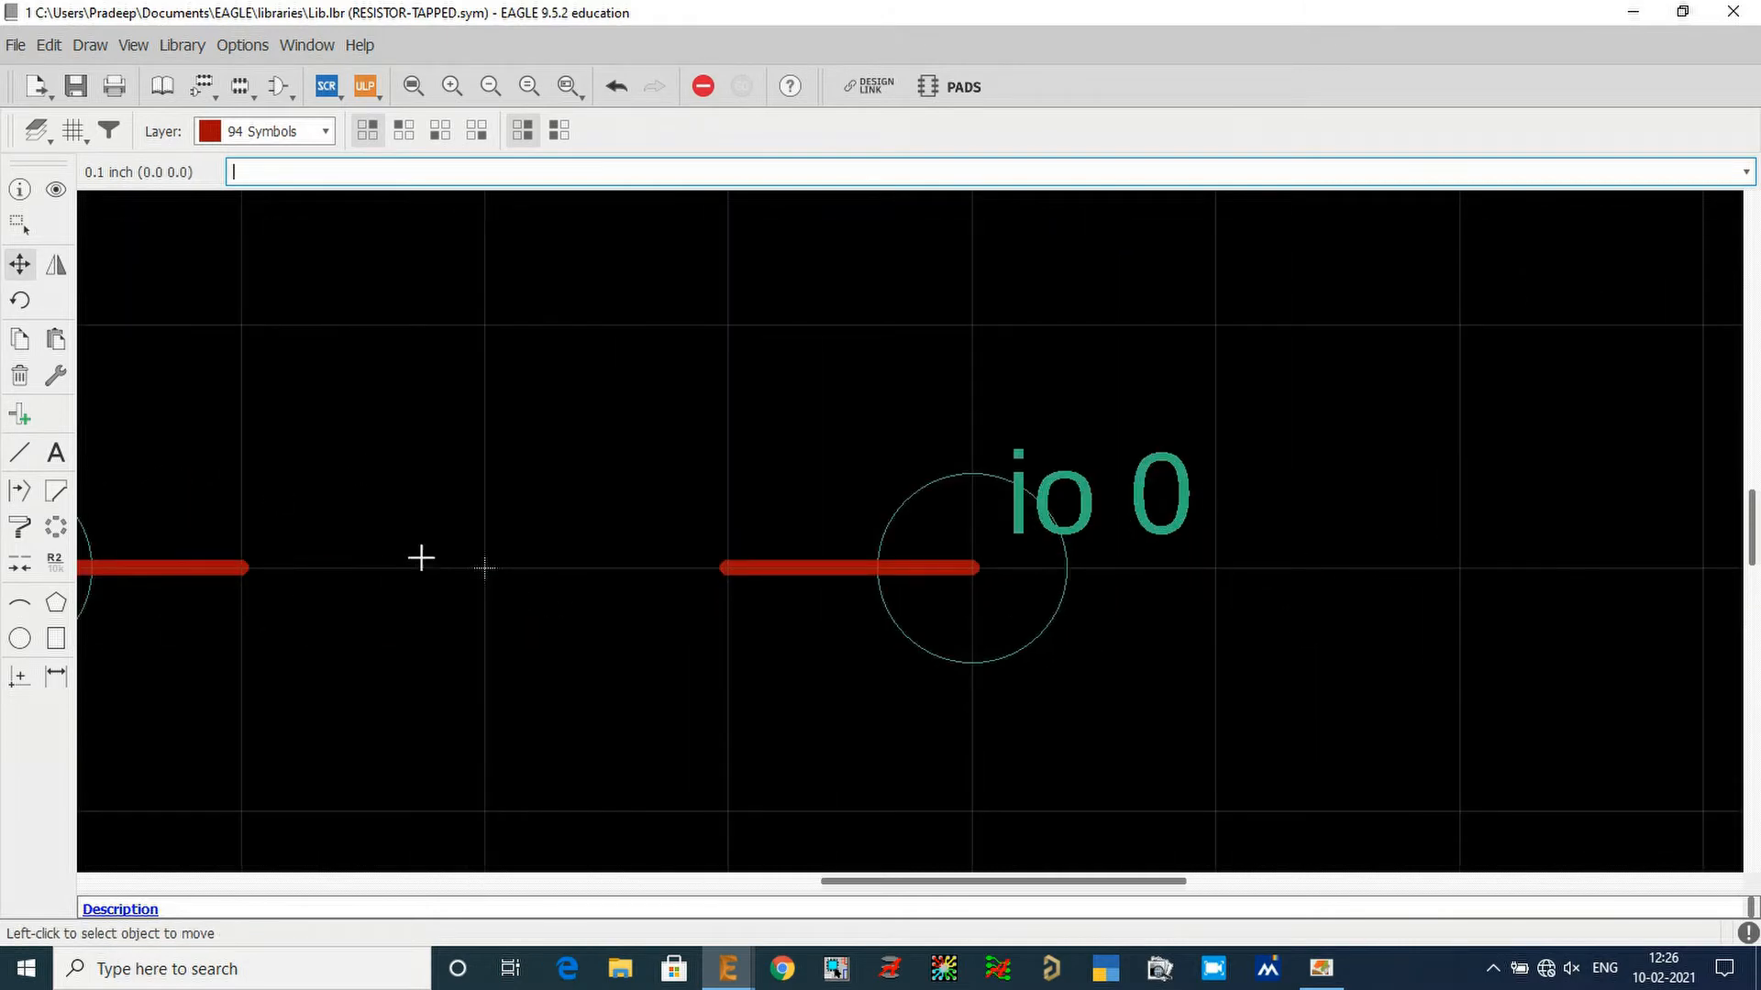
click(20, 453)
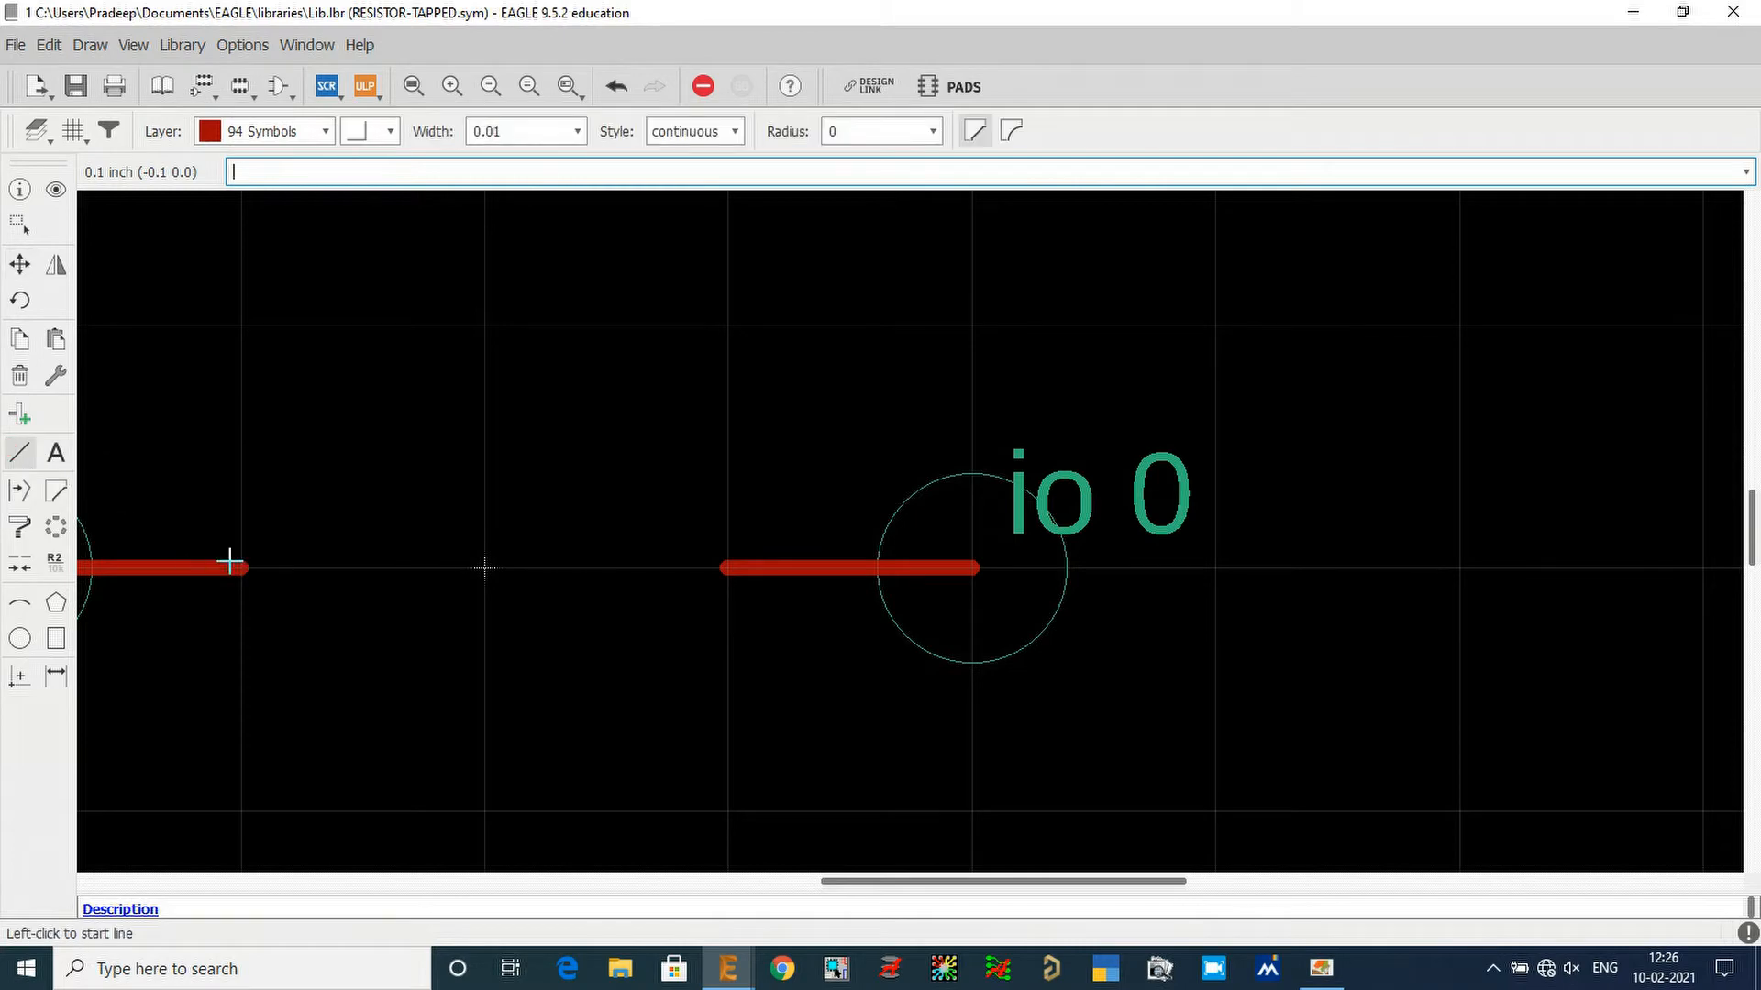
click(16, 457)
click(305, 137)
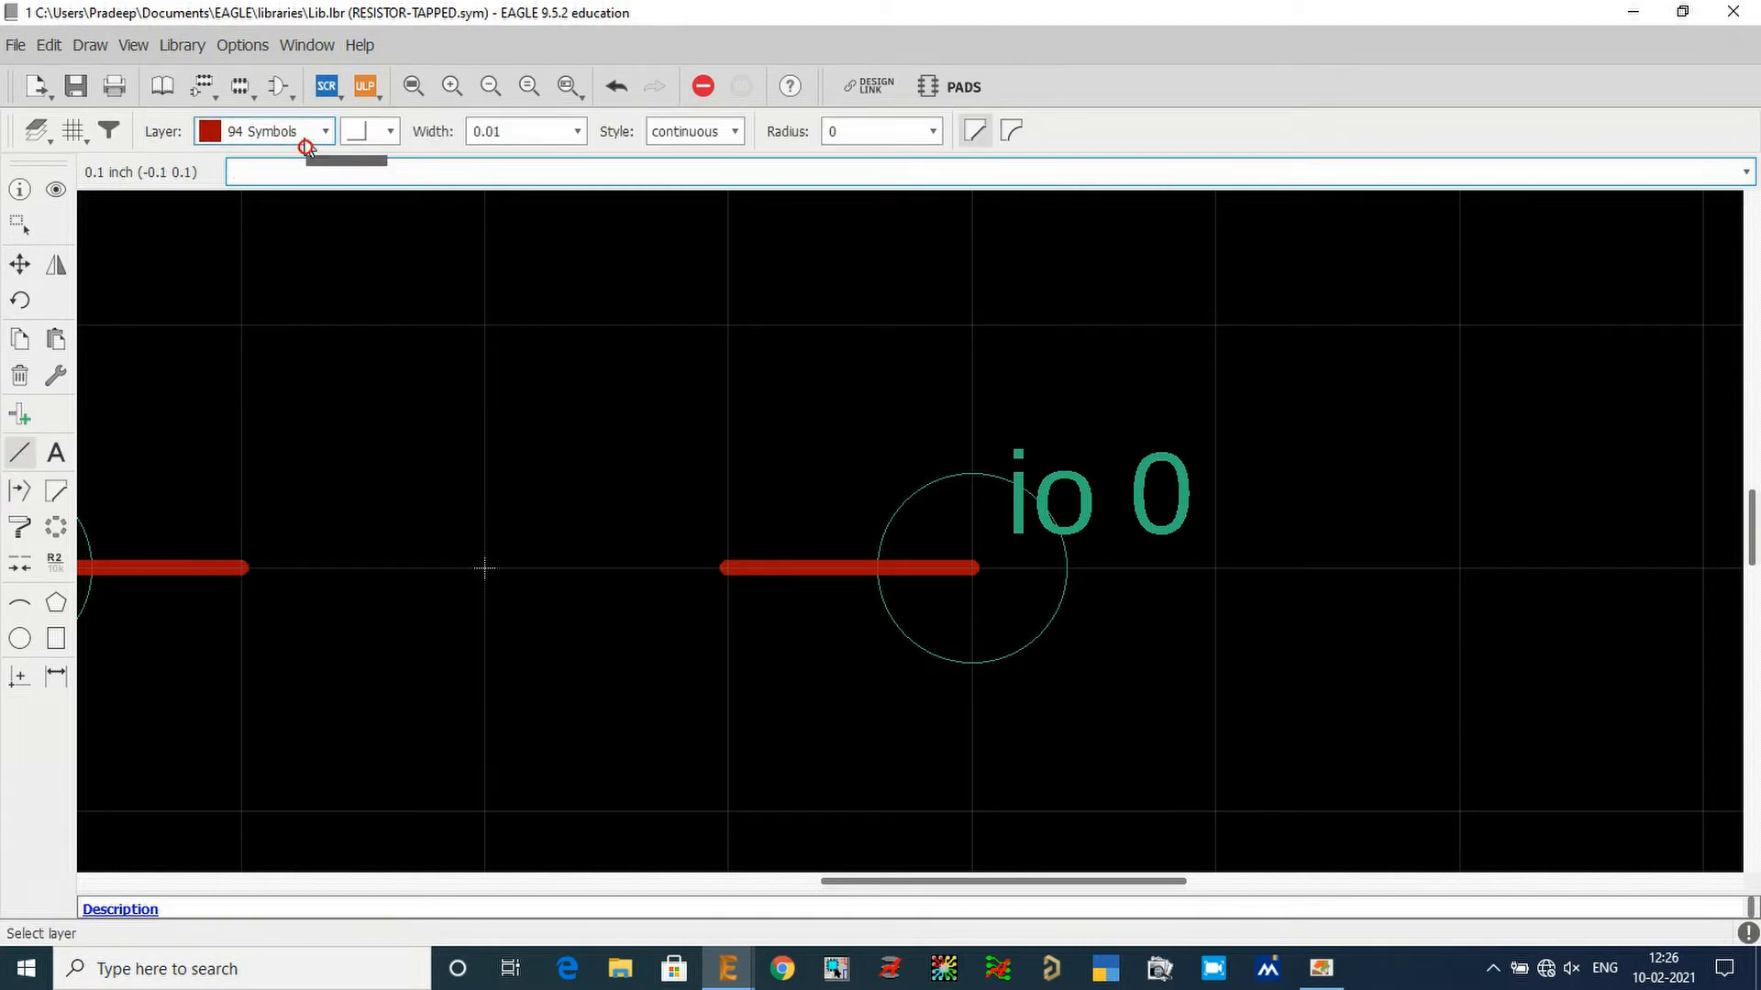
click(304, 138)
click(388, 132)
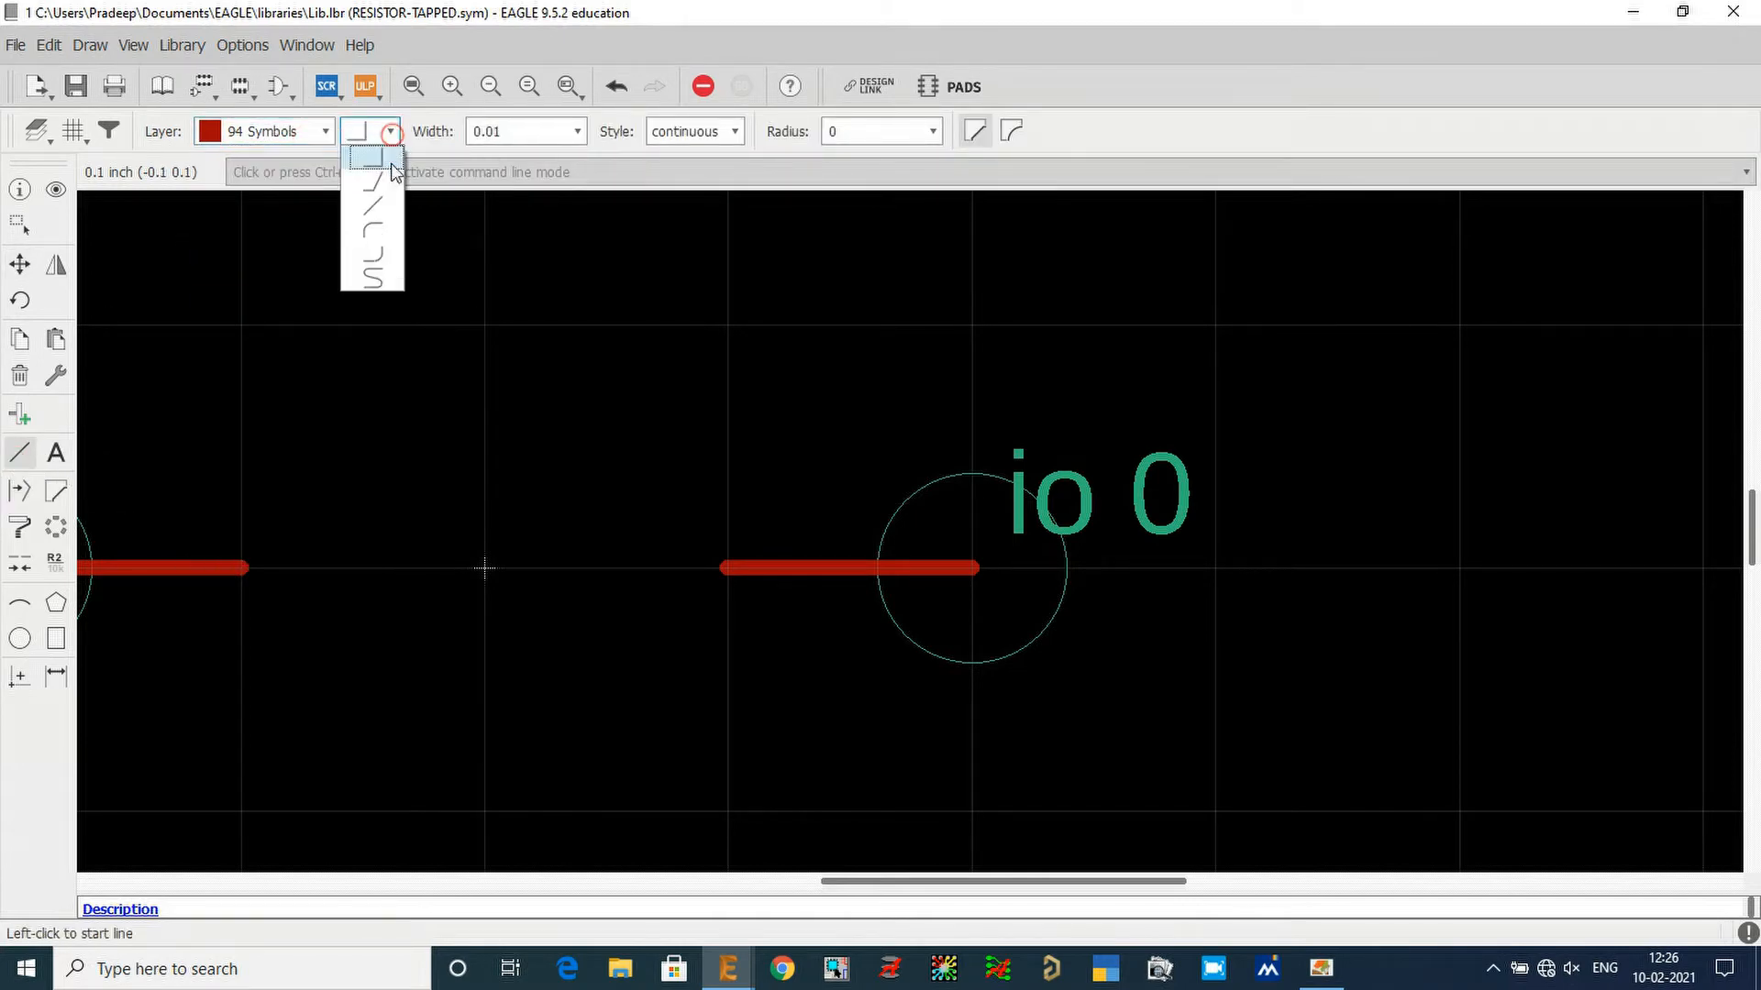
click(383, 210)
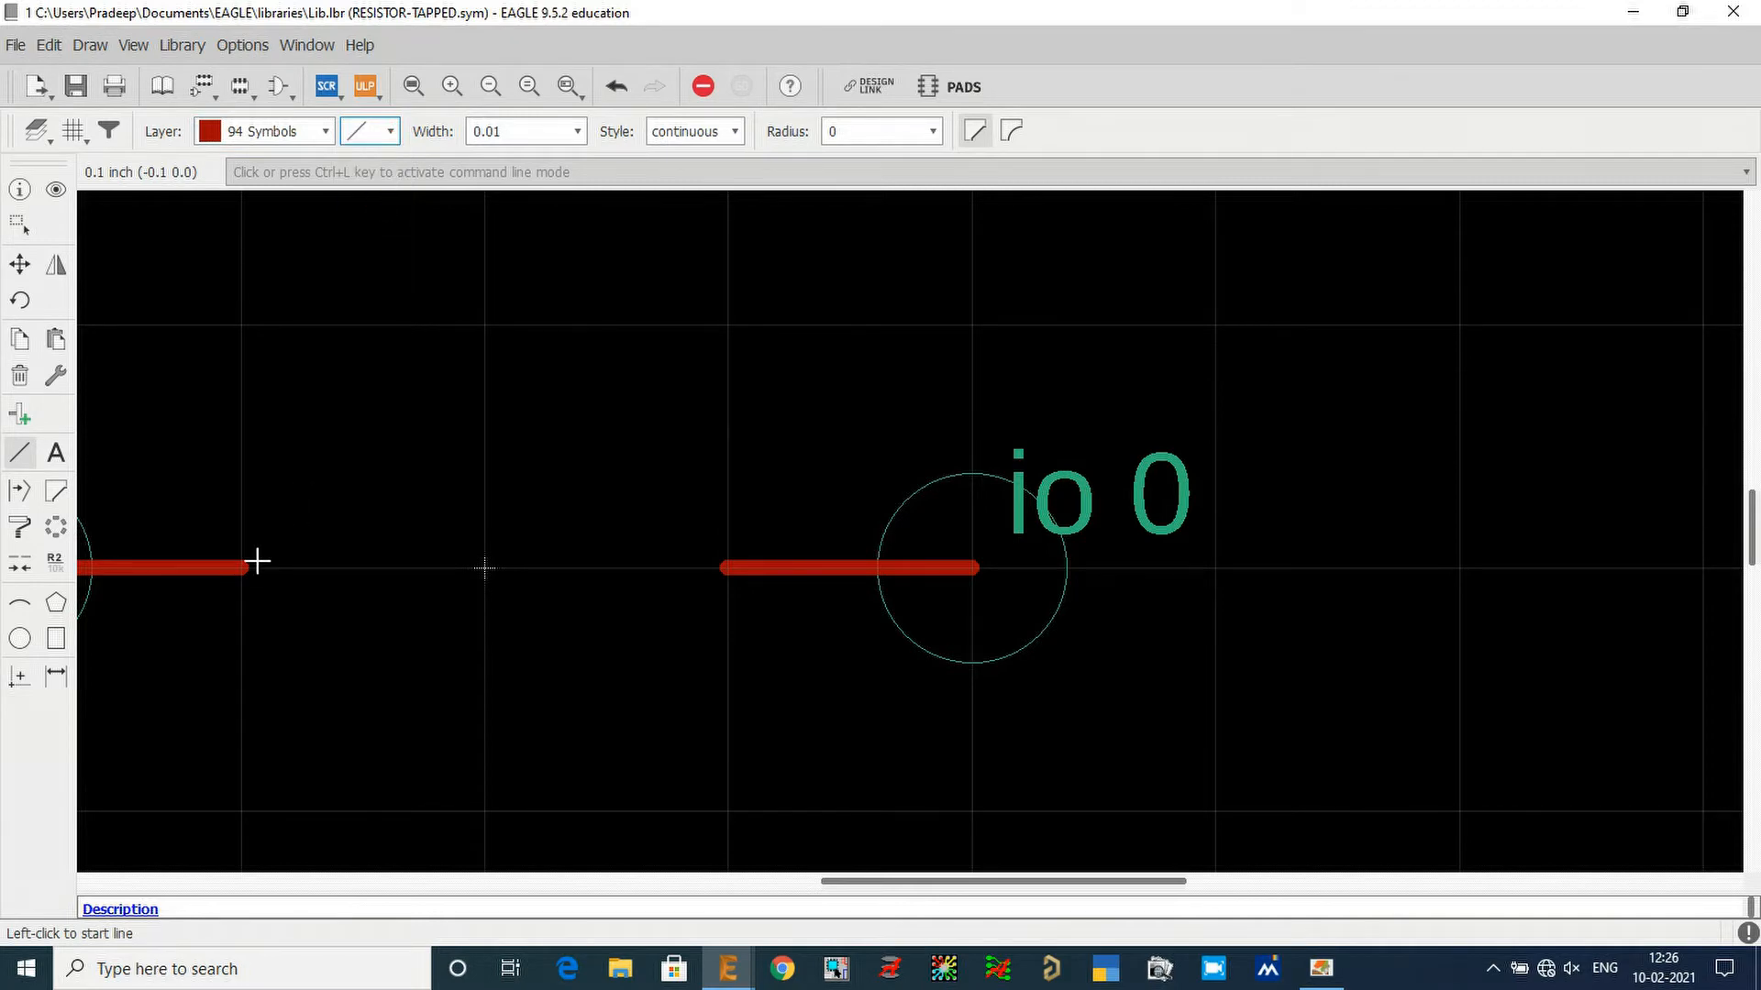
Step: Try a single triangular peak from (-0.1 0) through (0 0.1) to (0.1 0), and undo its lines
click(253, 564)
click(470, 413)
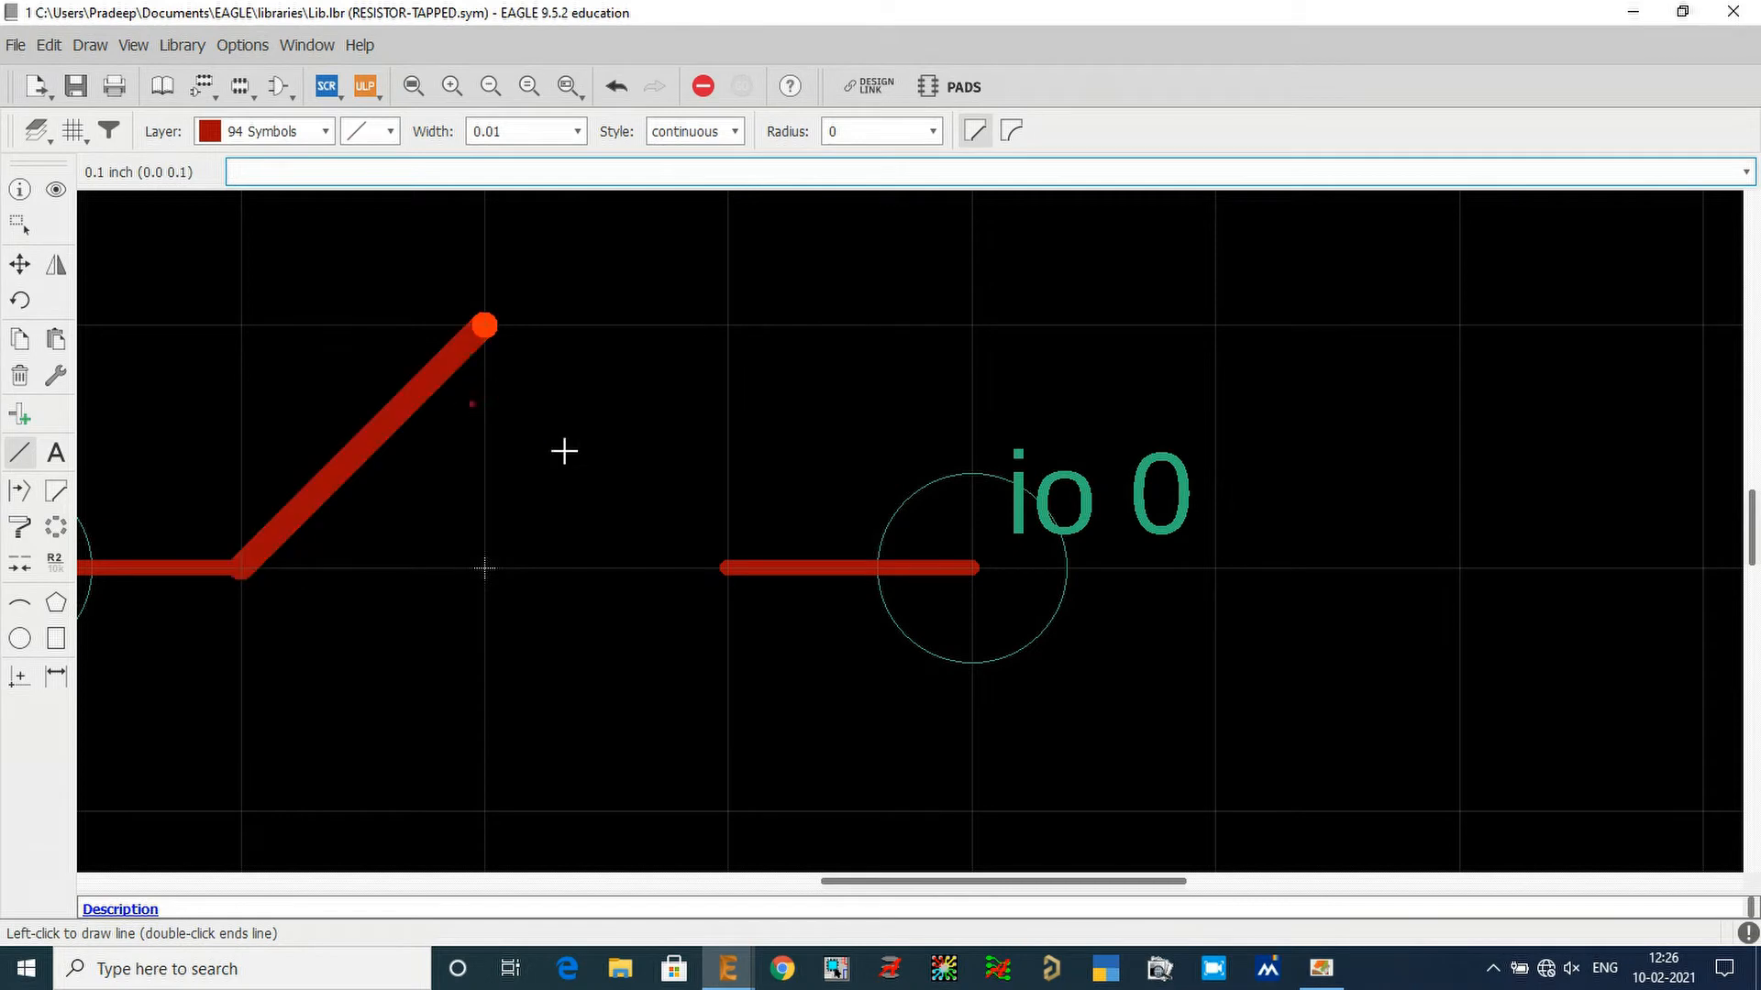
double_click(662, 564)
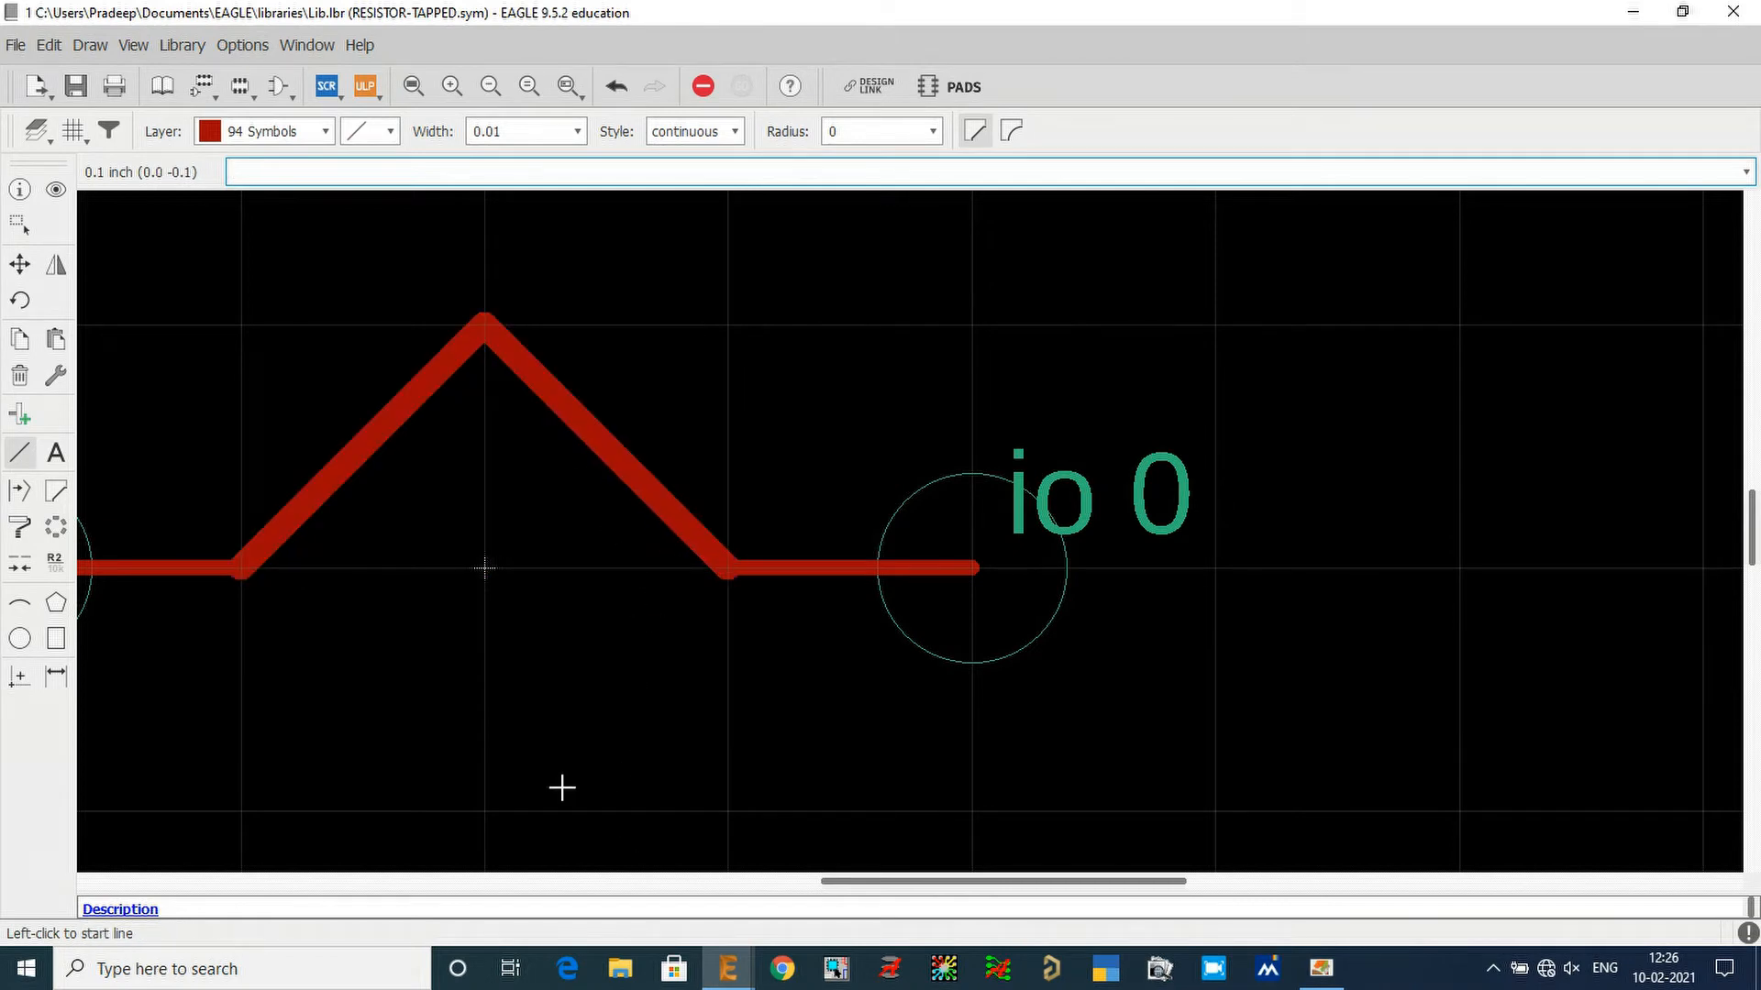
key(ctrl+z)
key(ctrl+z)
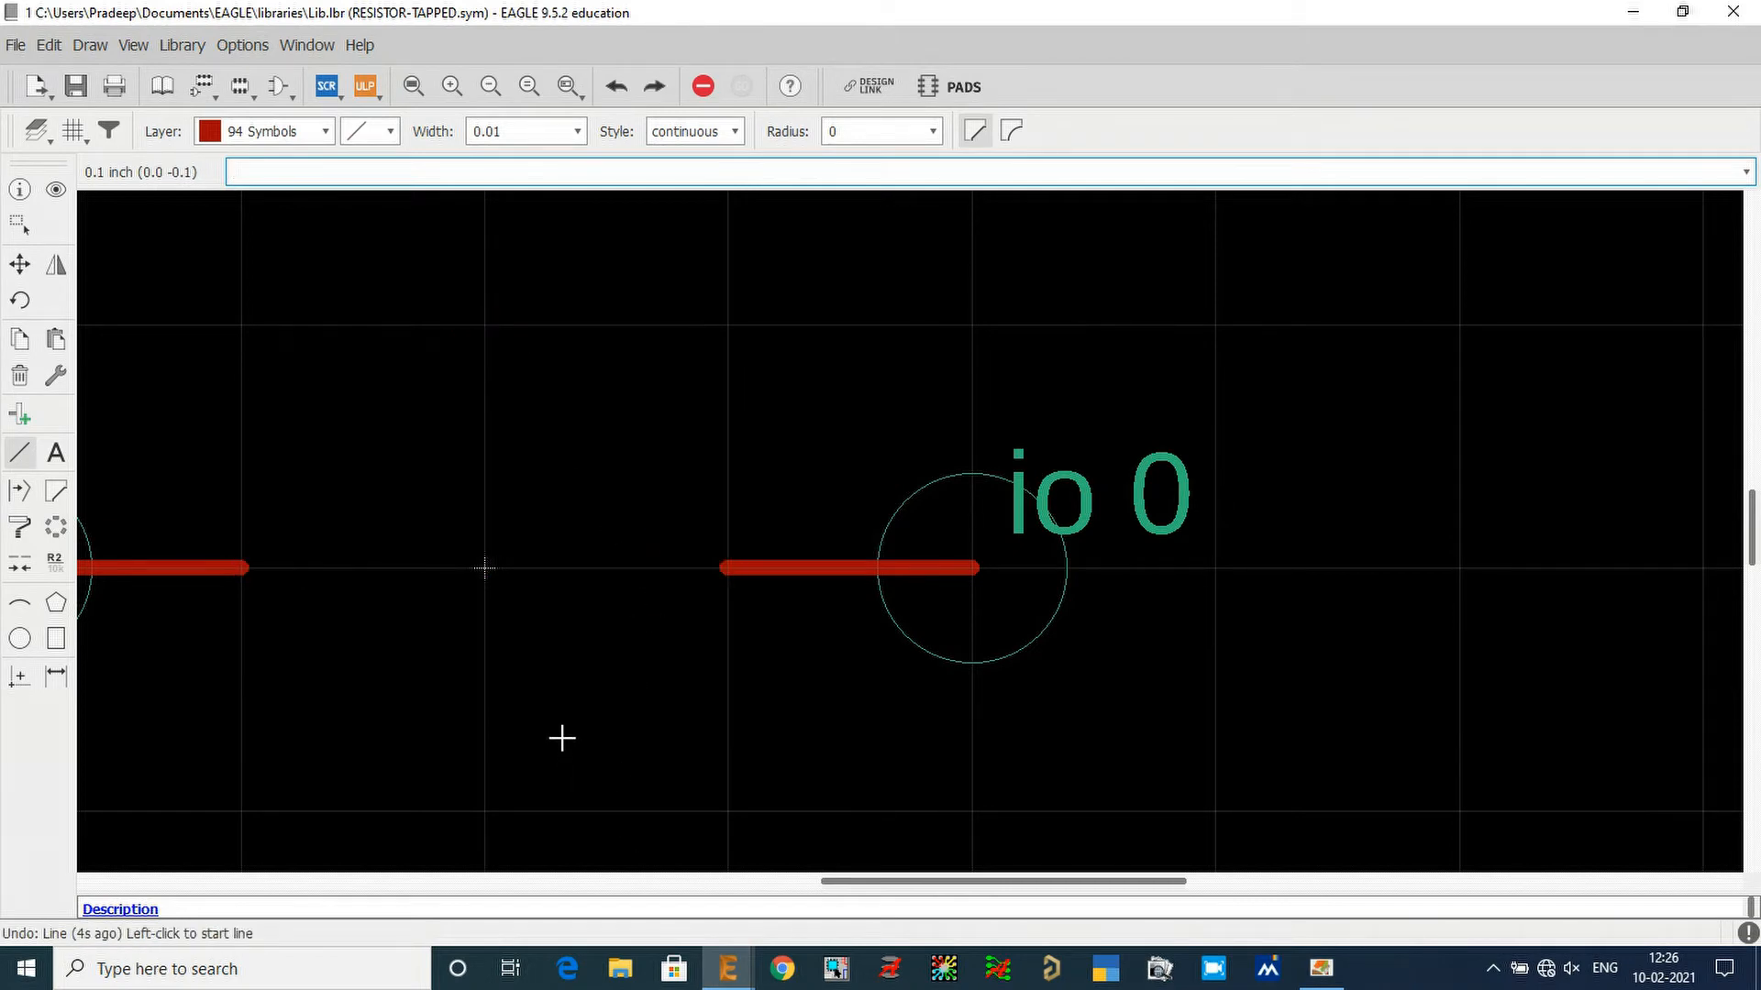
Step: Set the grid size to 0.05 inch
scroll(1404, 603, down, 1)
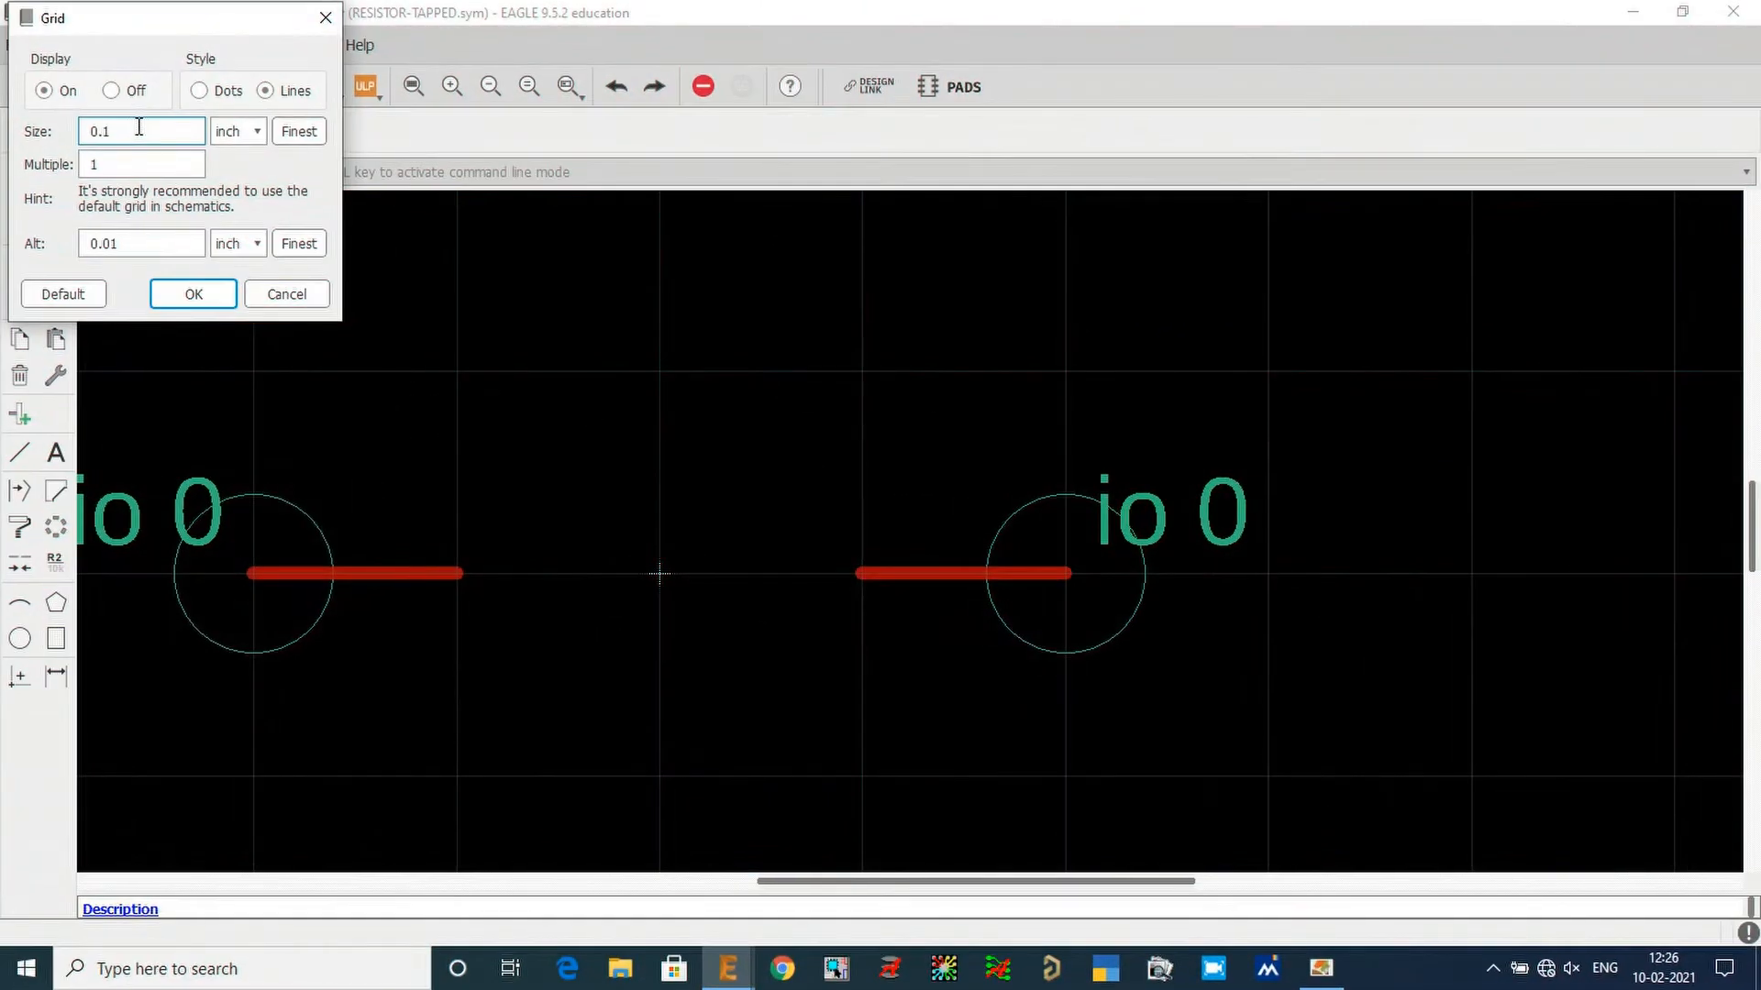
text(5)
key(Return)
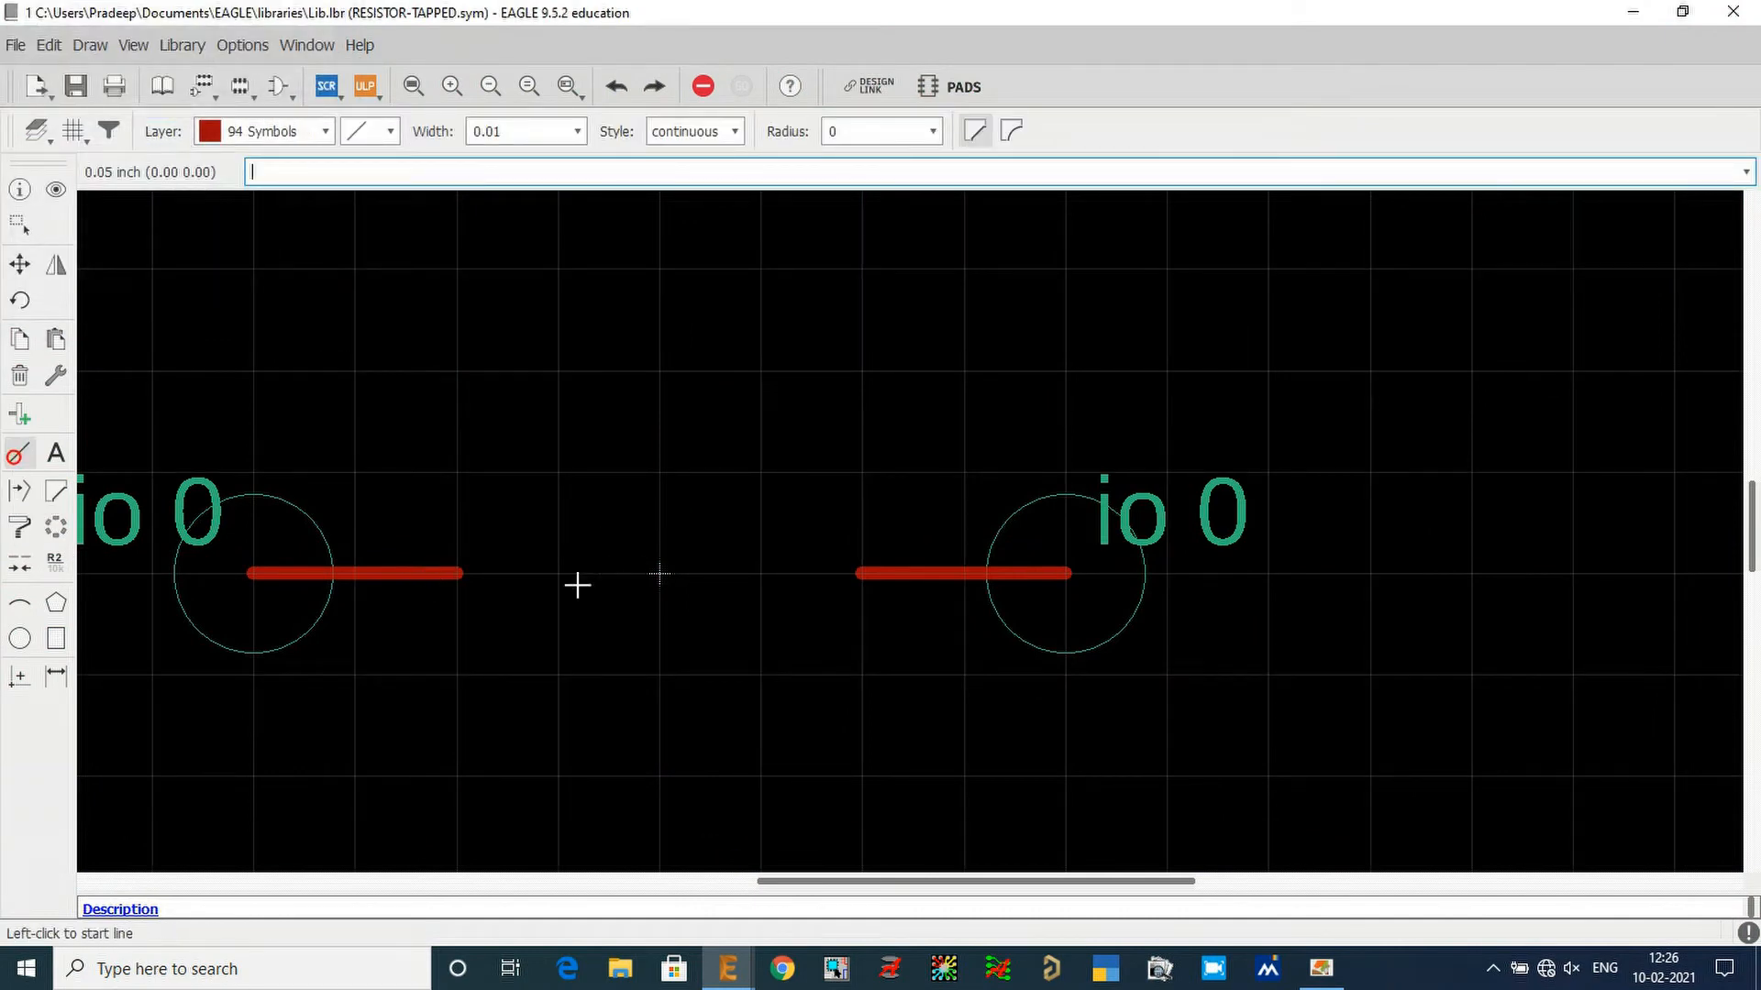
Step: Draw the resistor zigzag between the pins from (-0.1 0) through (-0.05 0.05), (0 0) and (0.05 0.05) to (0.1 0) inch
click(456, 573)
click(558, 472)
click(660, 573)
click(659, 472)
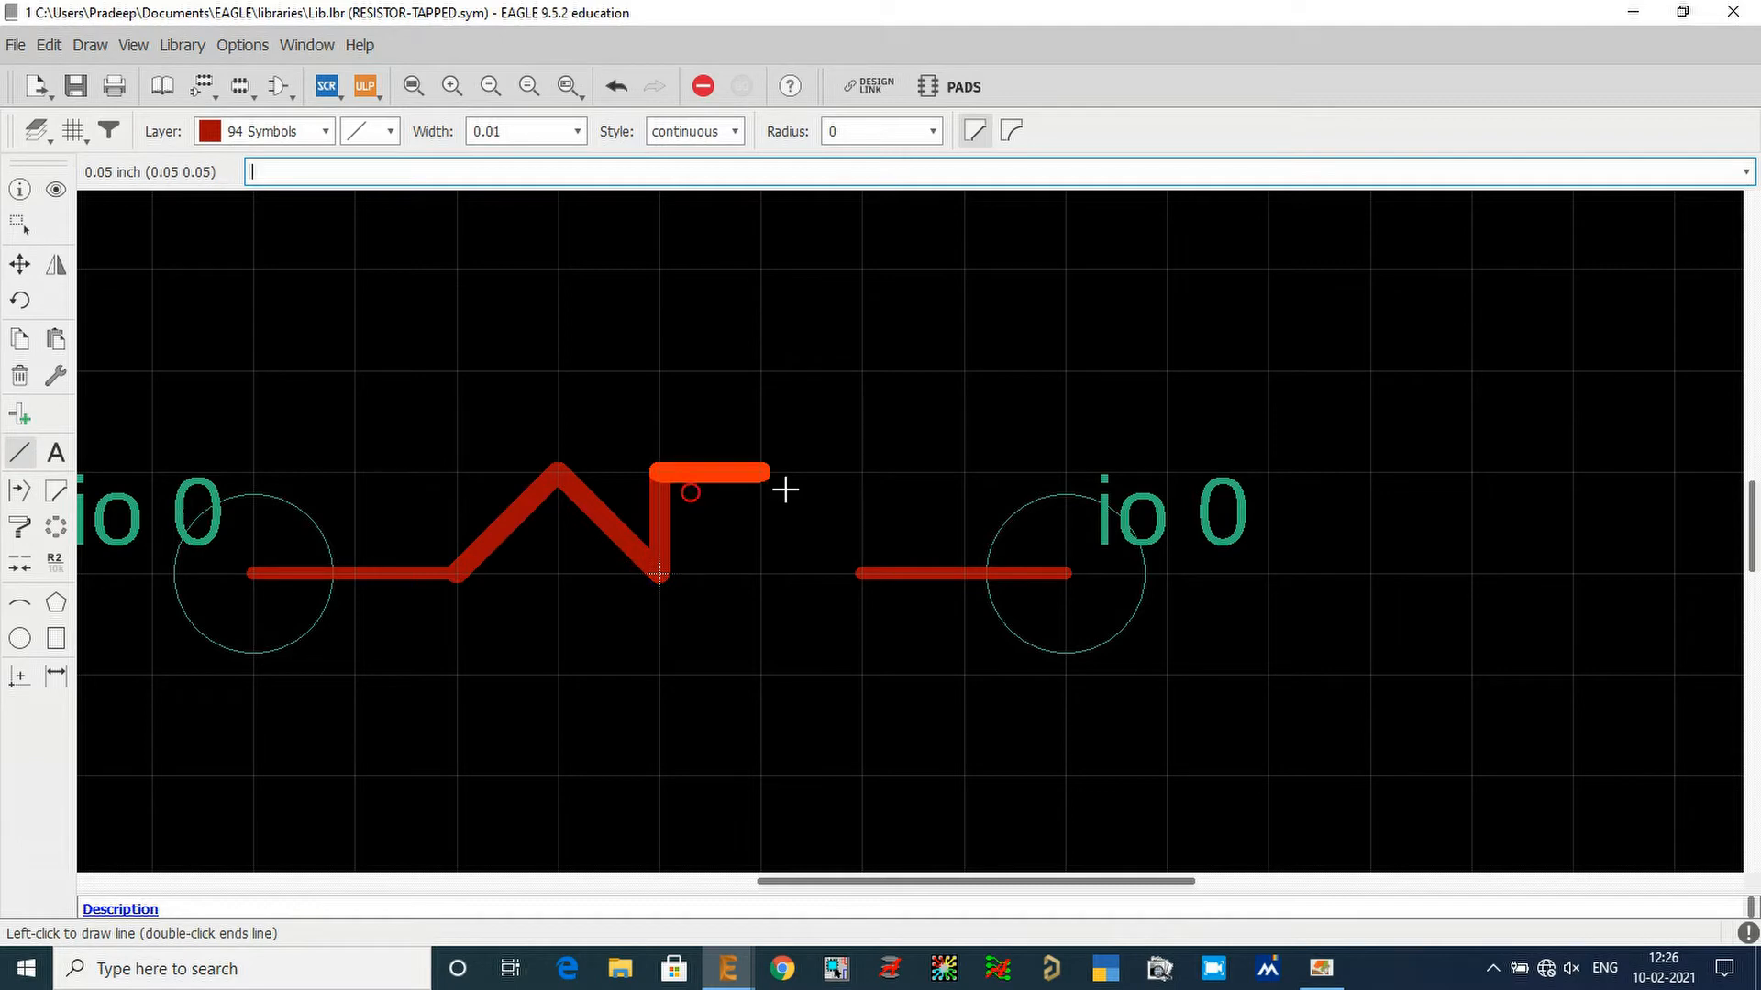
double_click(659, 573)
click(659, 573)
click(760, 473)
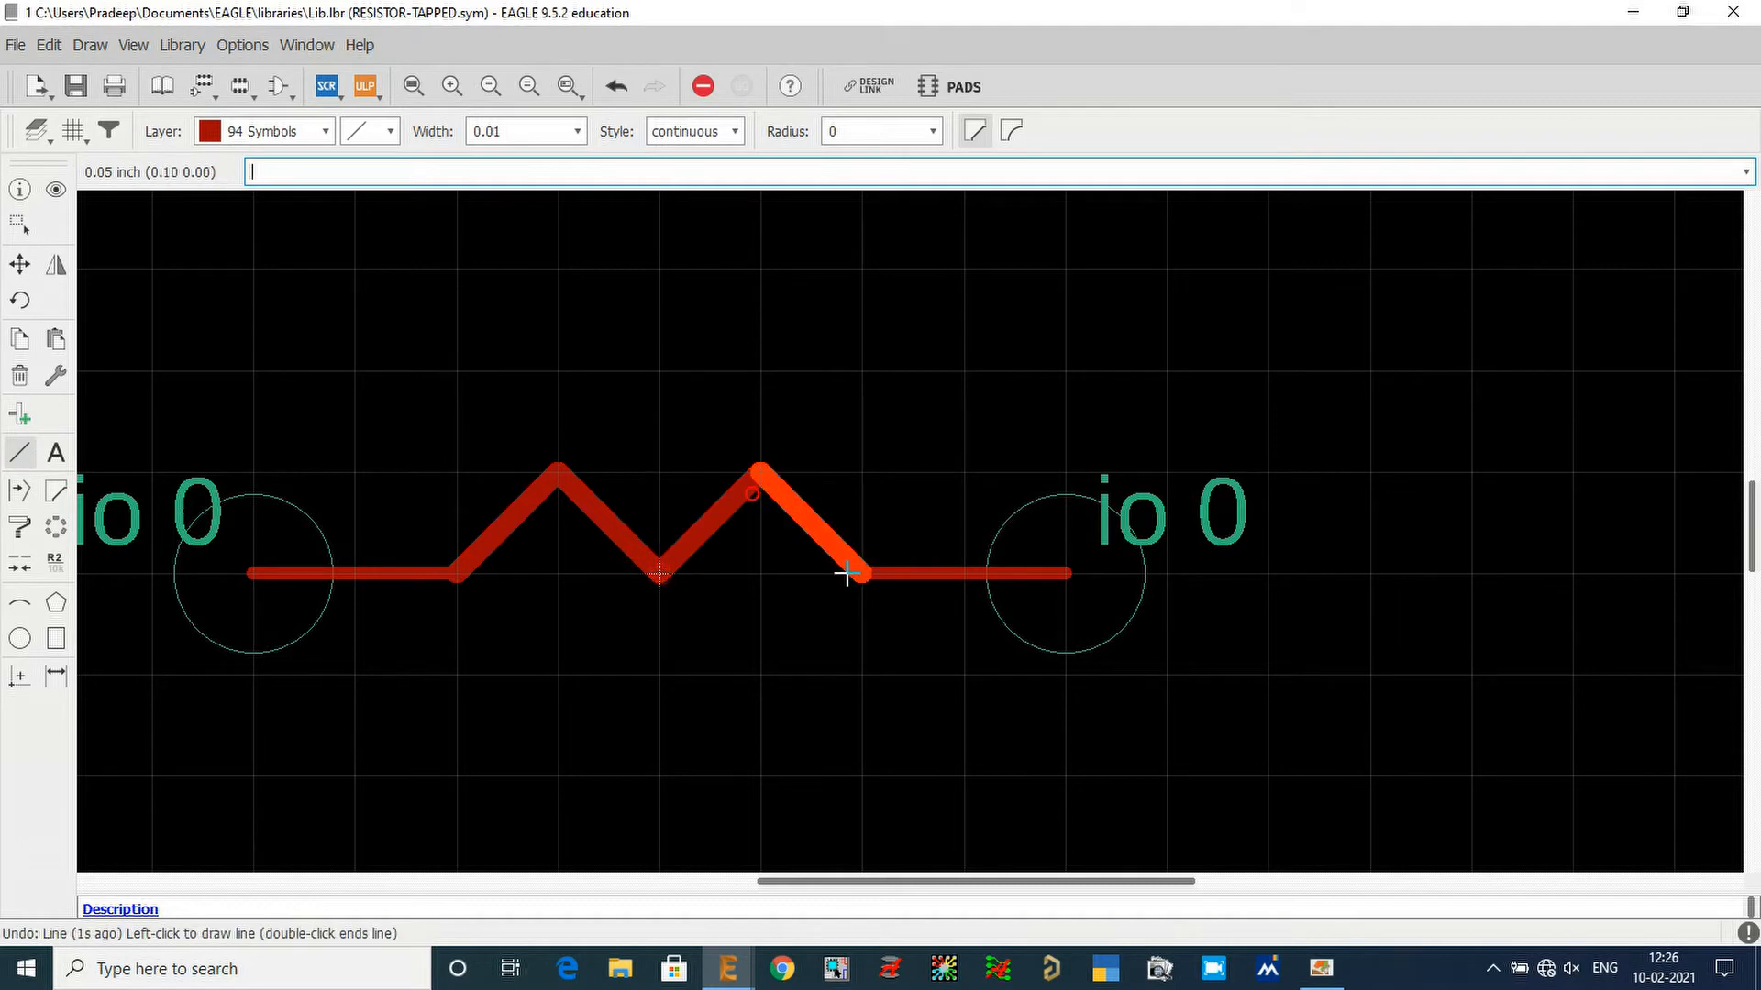
double_click(858, 573)
Step: Restore the grid size to 0.1 inch
click(18, 224)
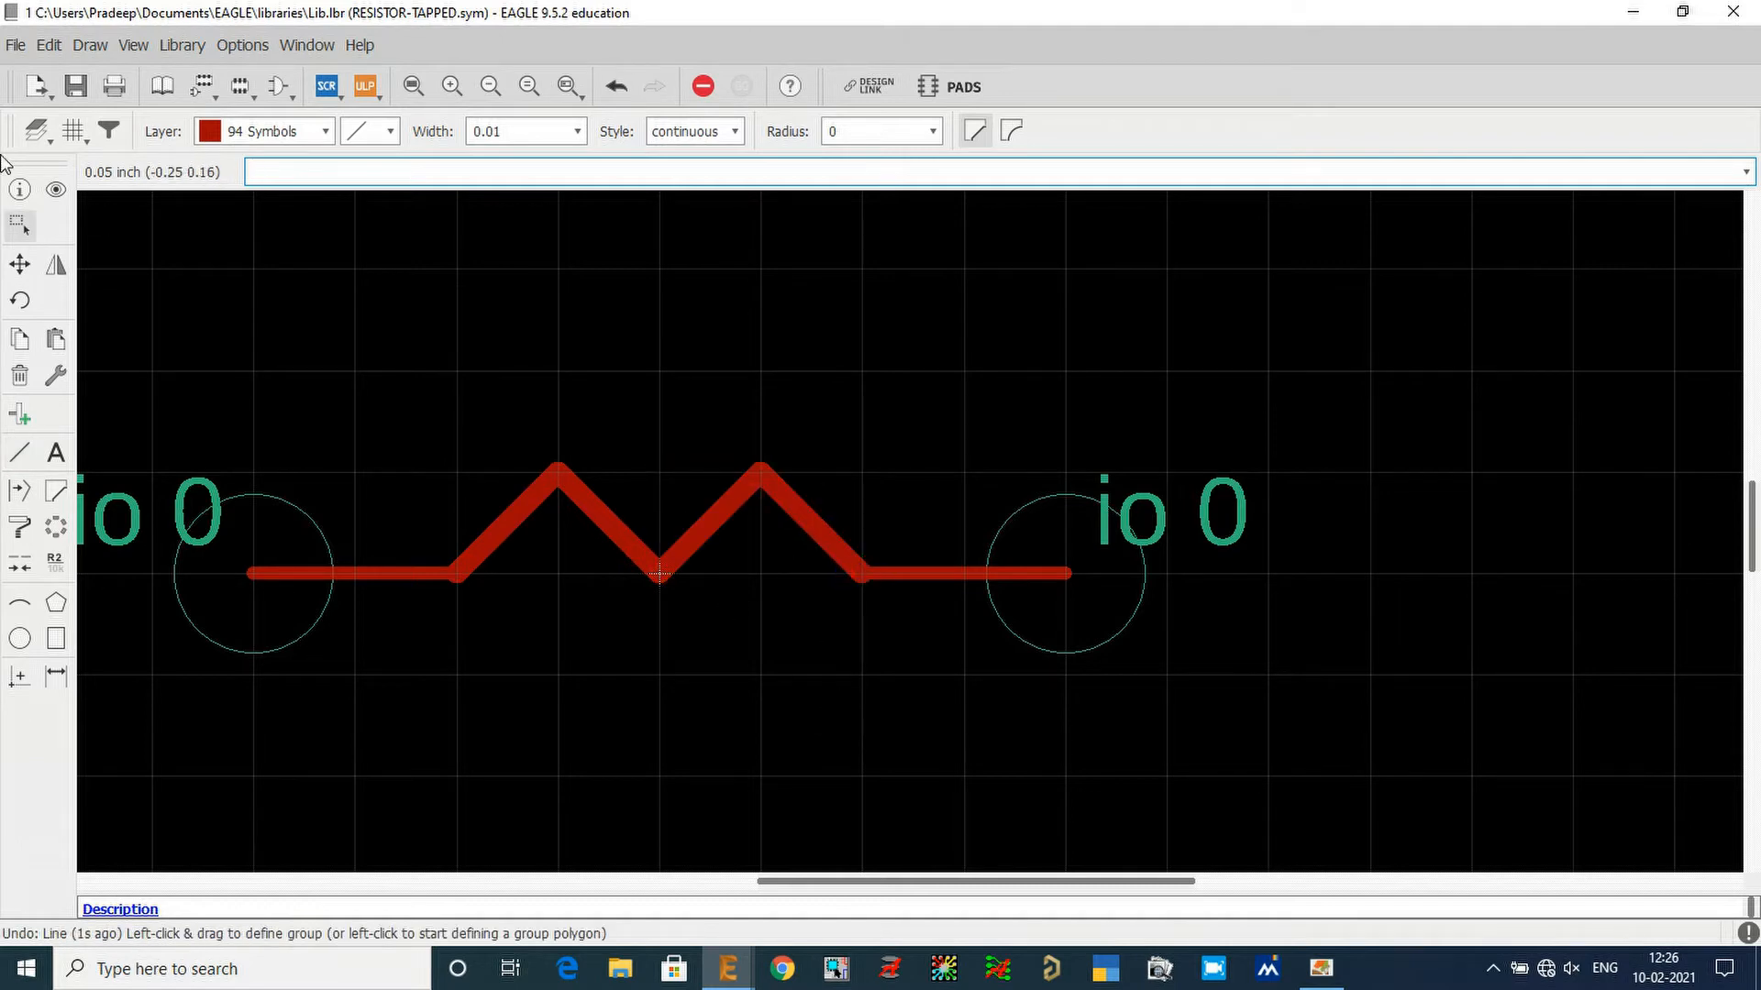
click(72, 131)
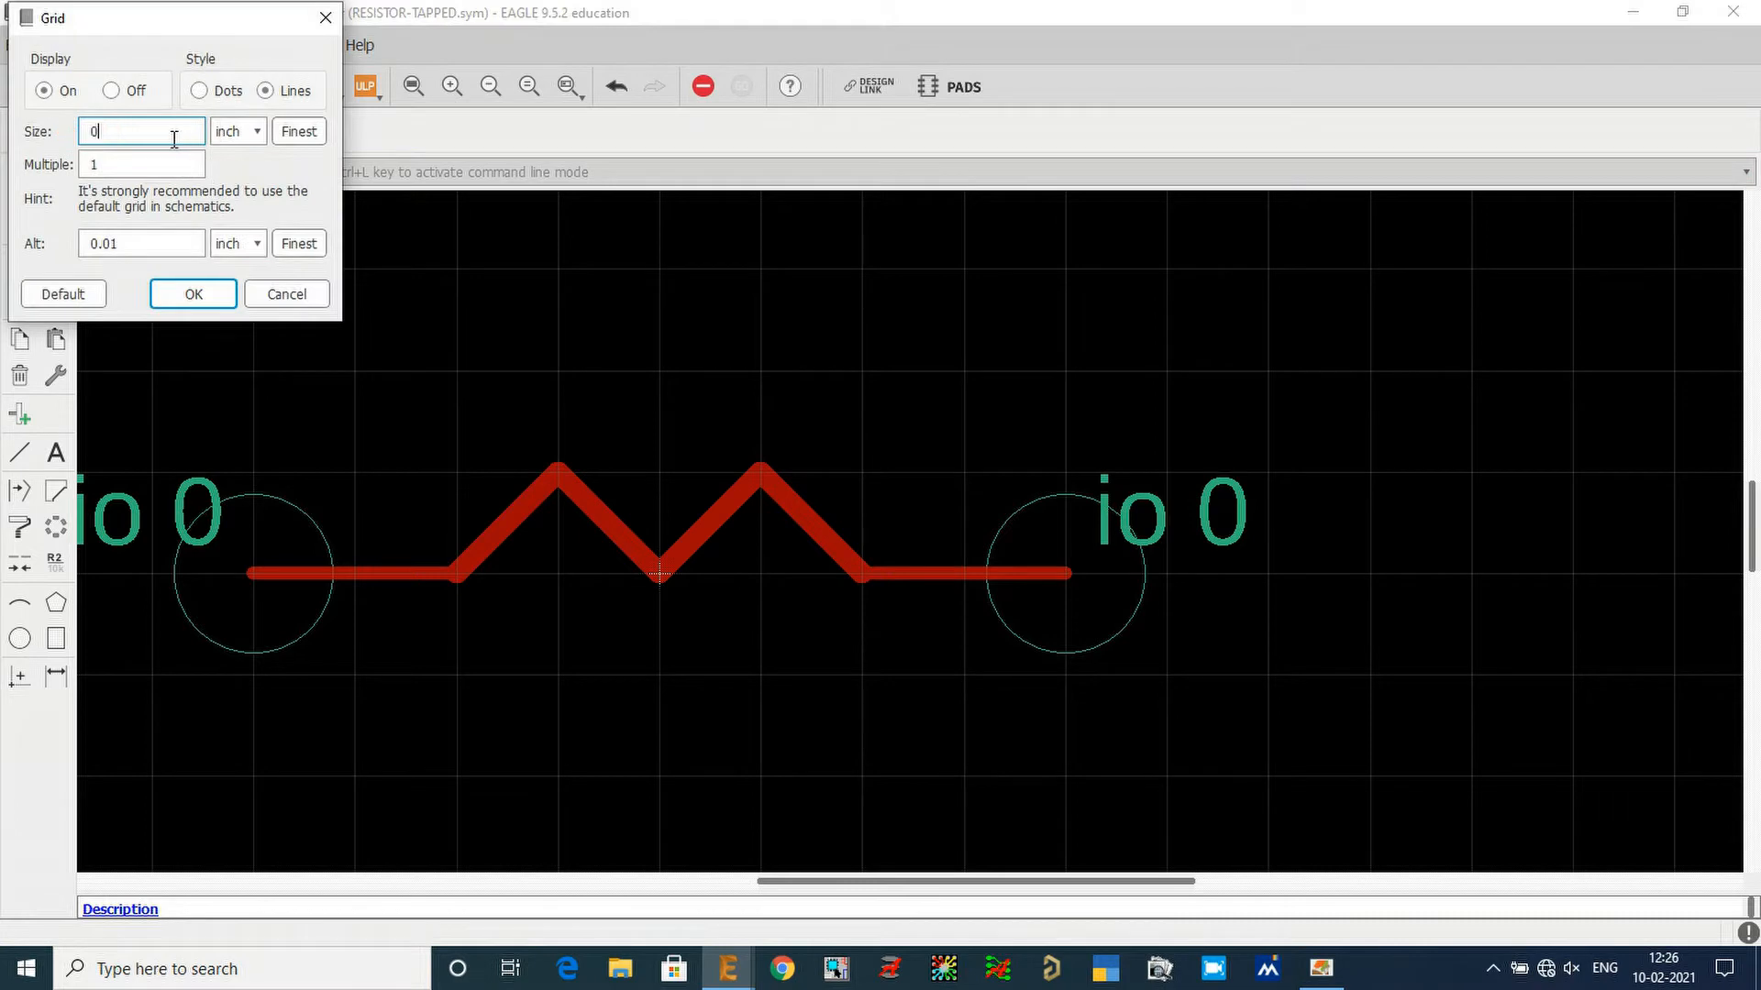
key(Return)
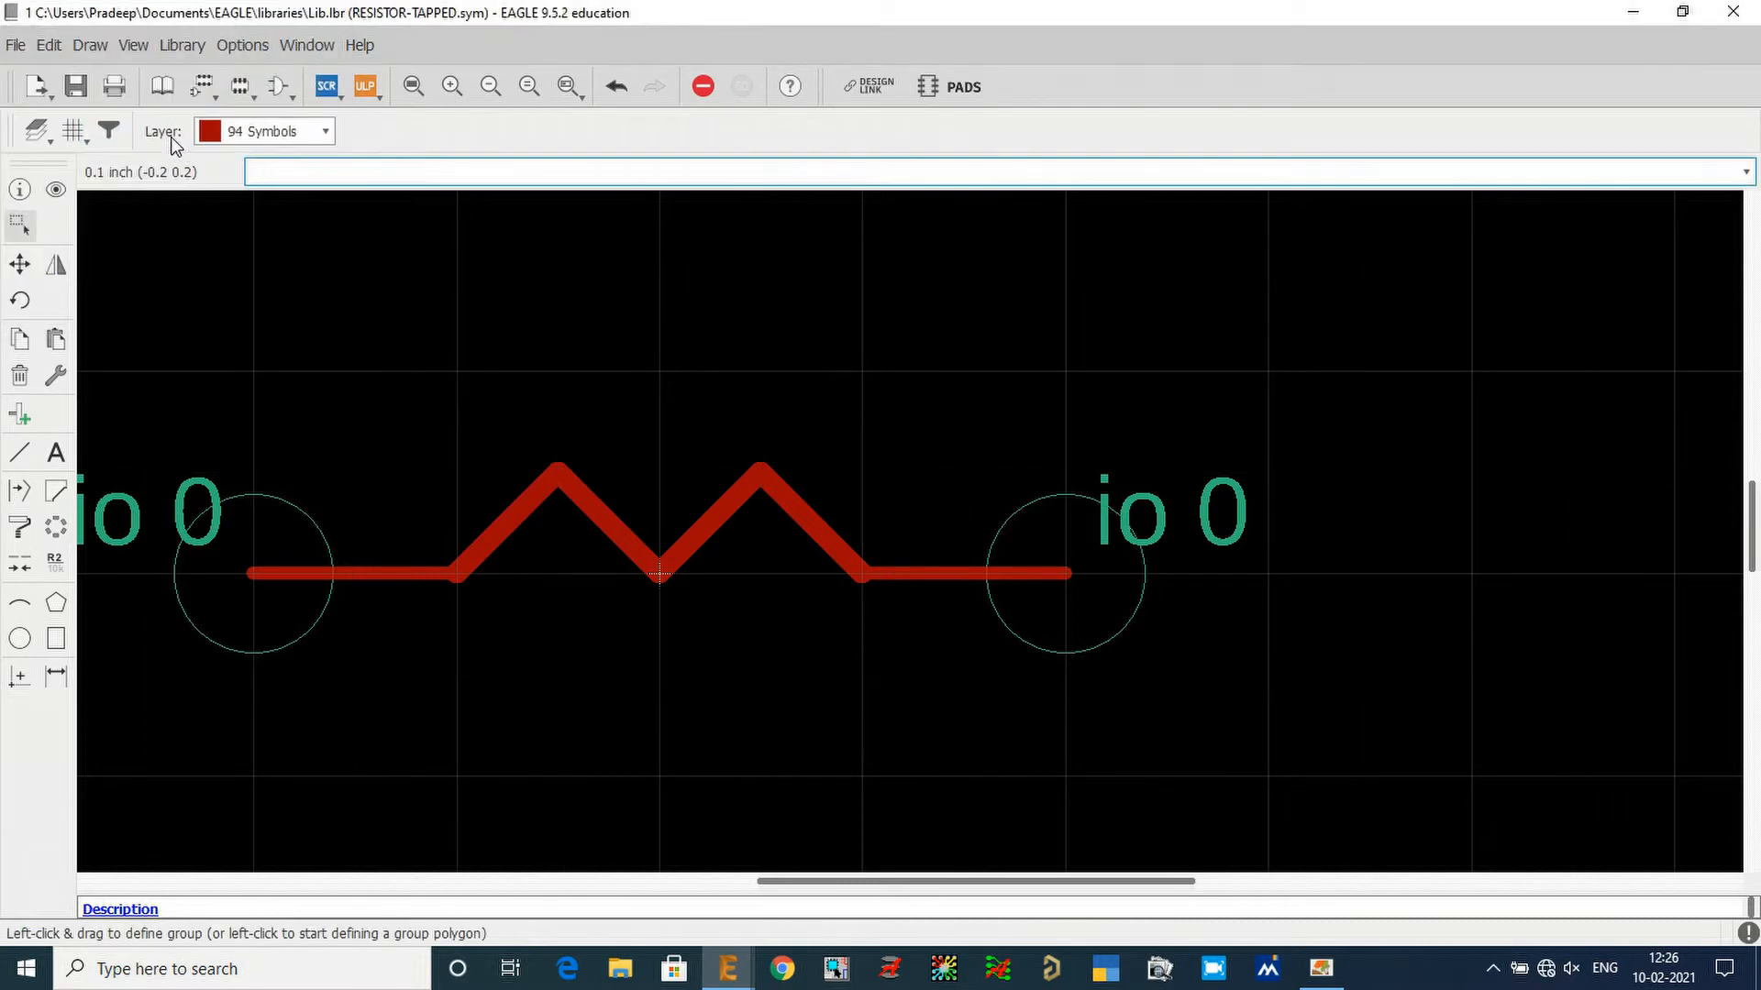
Step: Move pin 1 outward to (-0.3 0) inch, away from the zigzag's left end
scroll(1525, 484, down, 2)
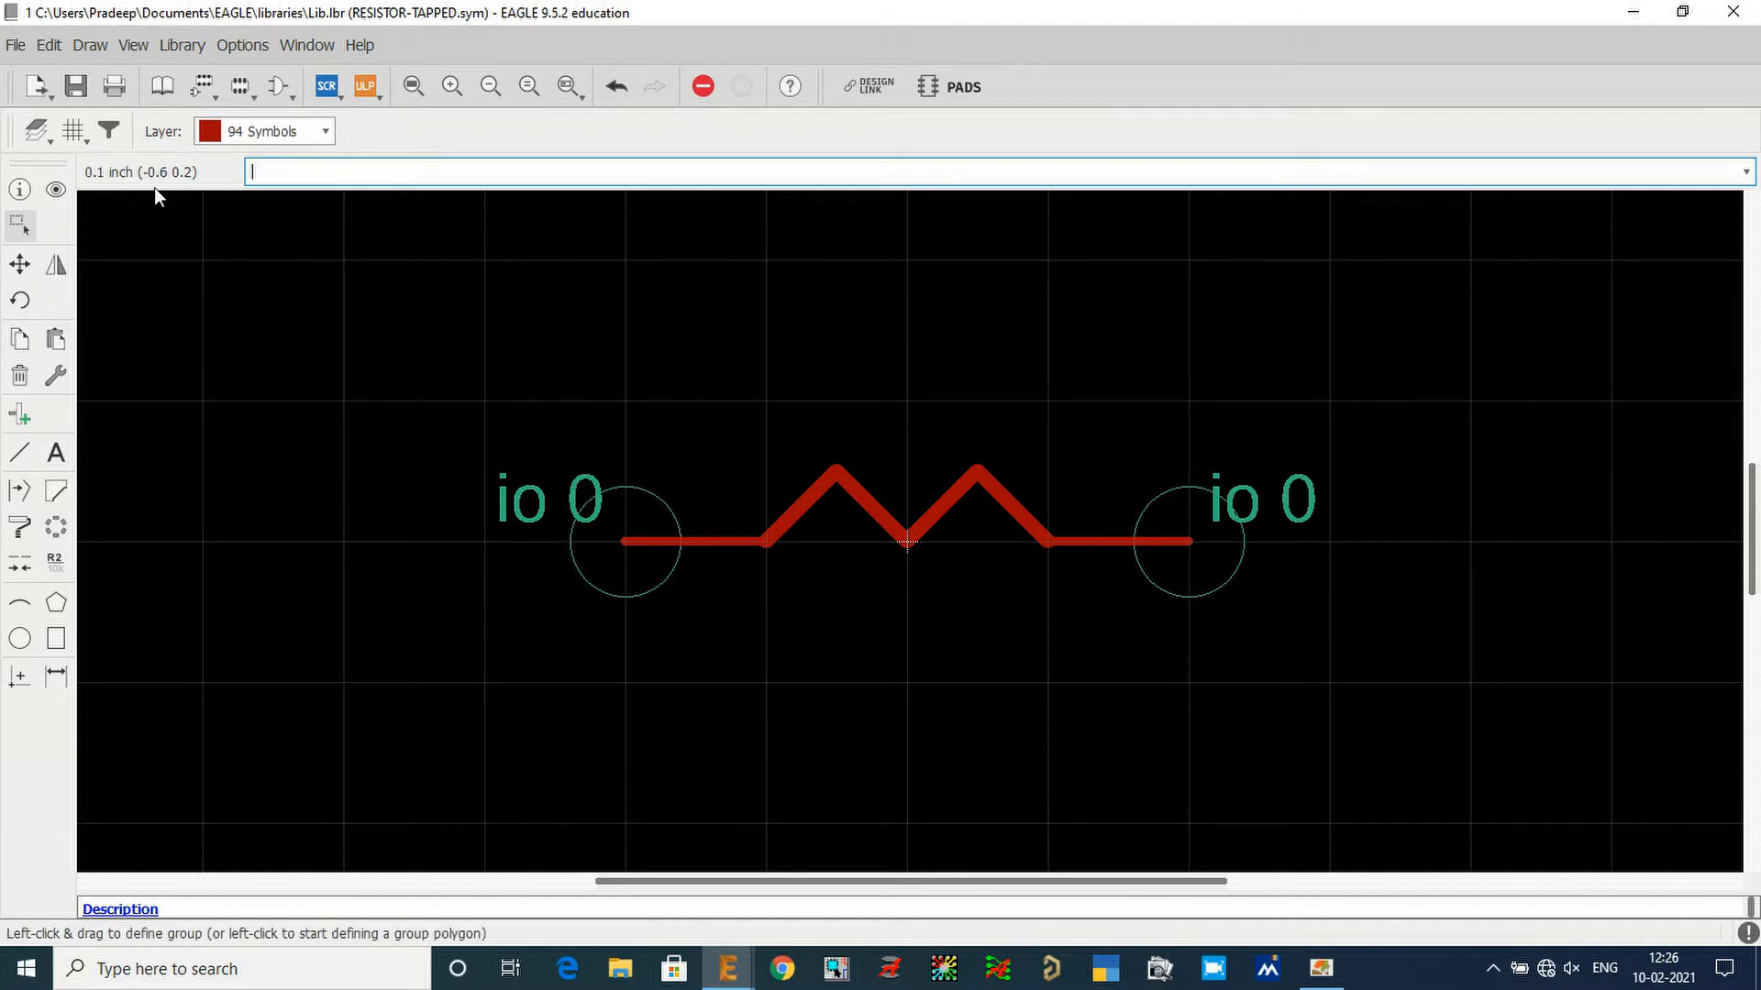
click(19, 264)
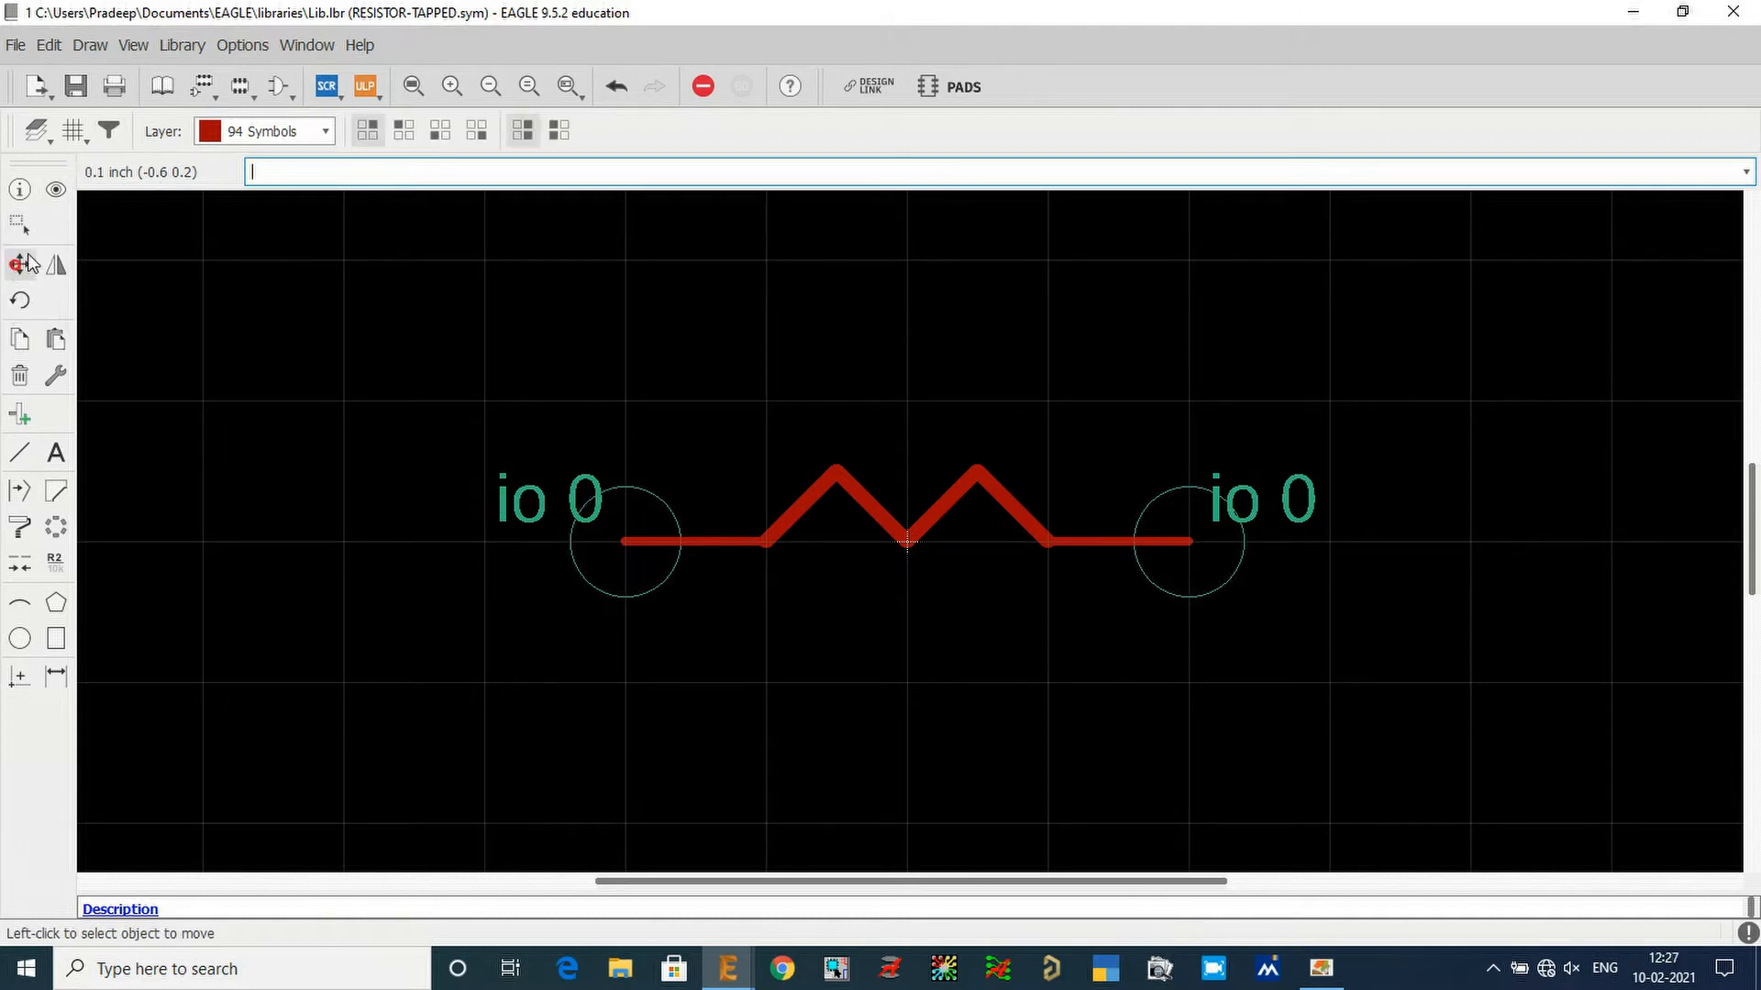
click(621, 539)
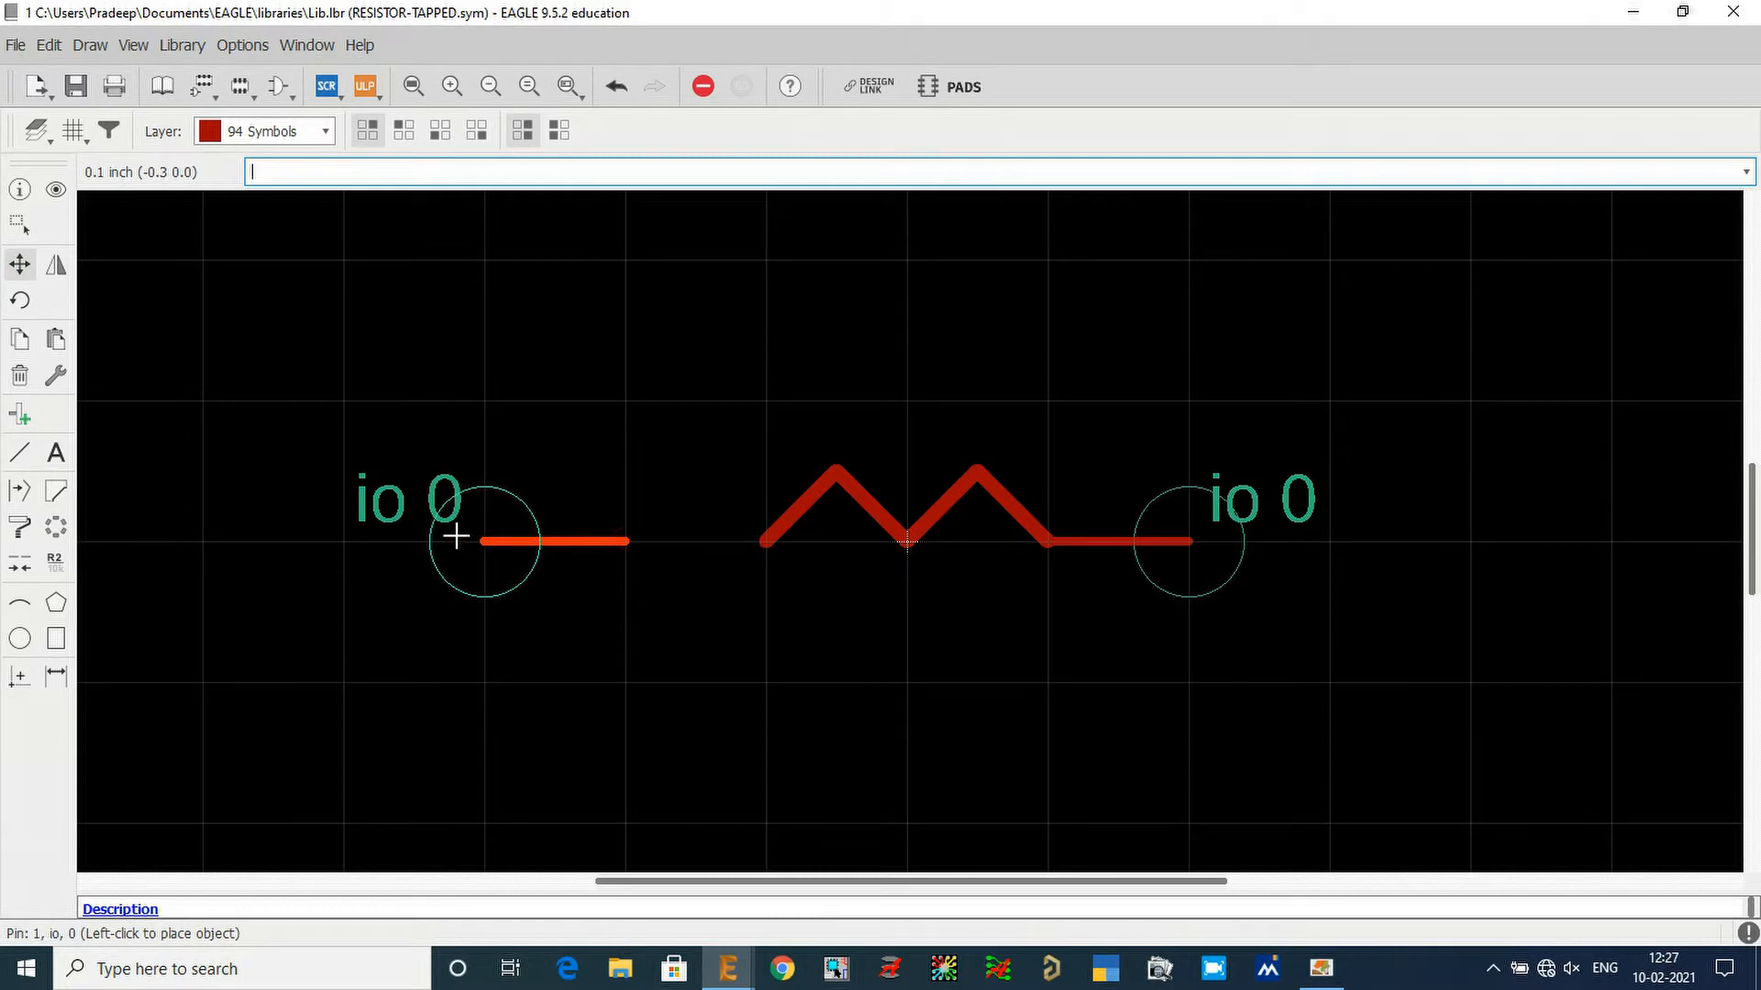
click(454, 535)
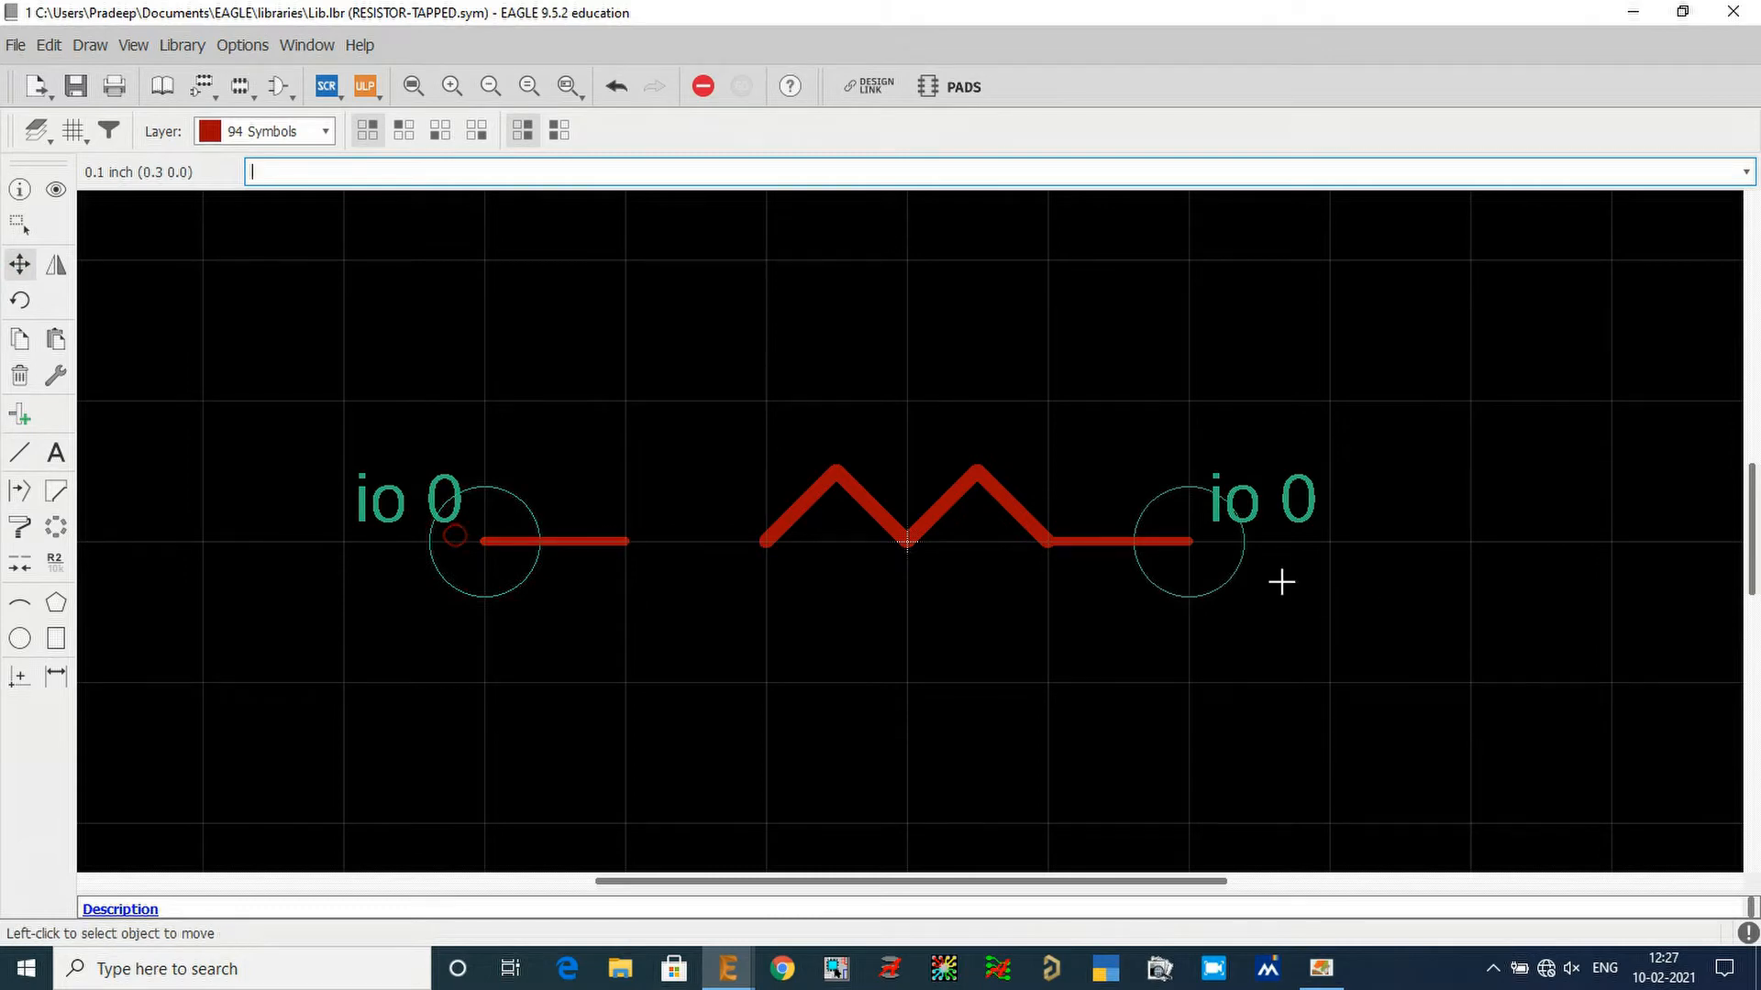
Step: Move the right-hand pin outward to (0.3 0) inch, away from the zigzag's right end
click(1191, 541)
click(1291, 547)
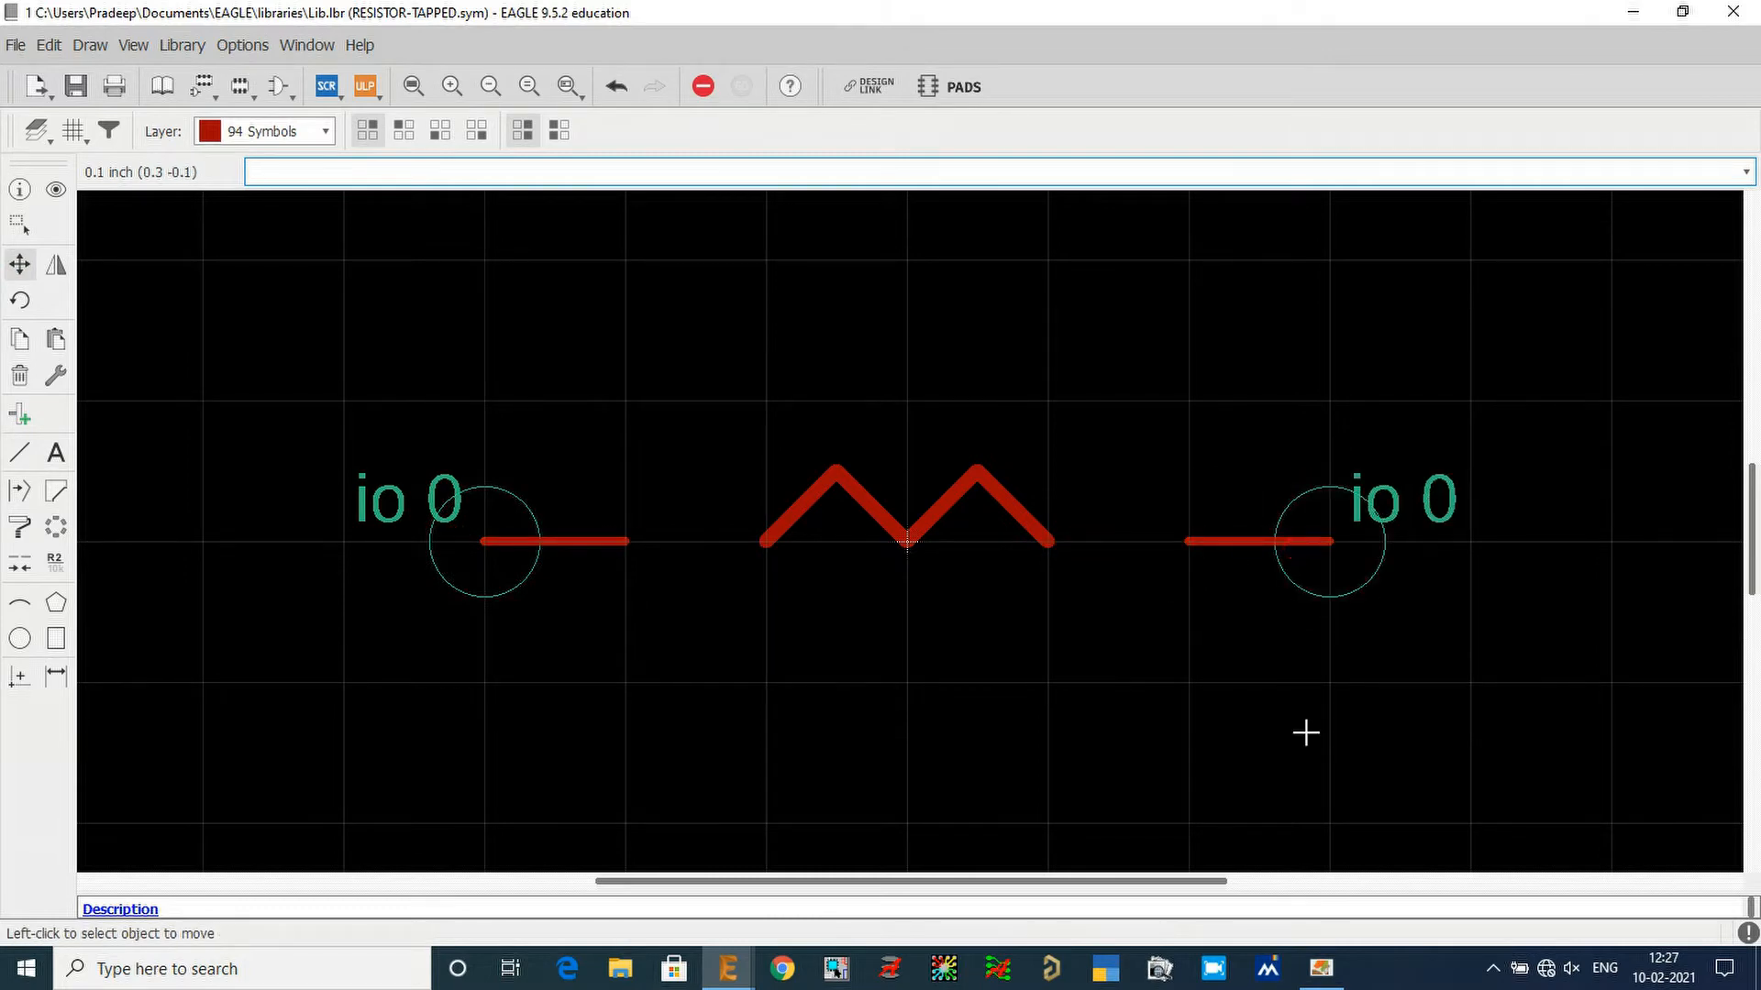
click(21, 225)
Step: Set the grid size to 0.05 inch
click(72, 131)
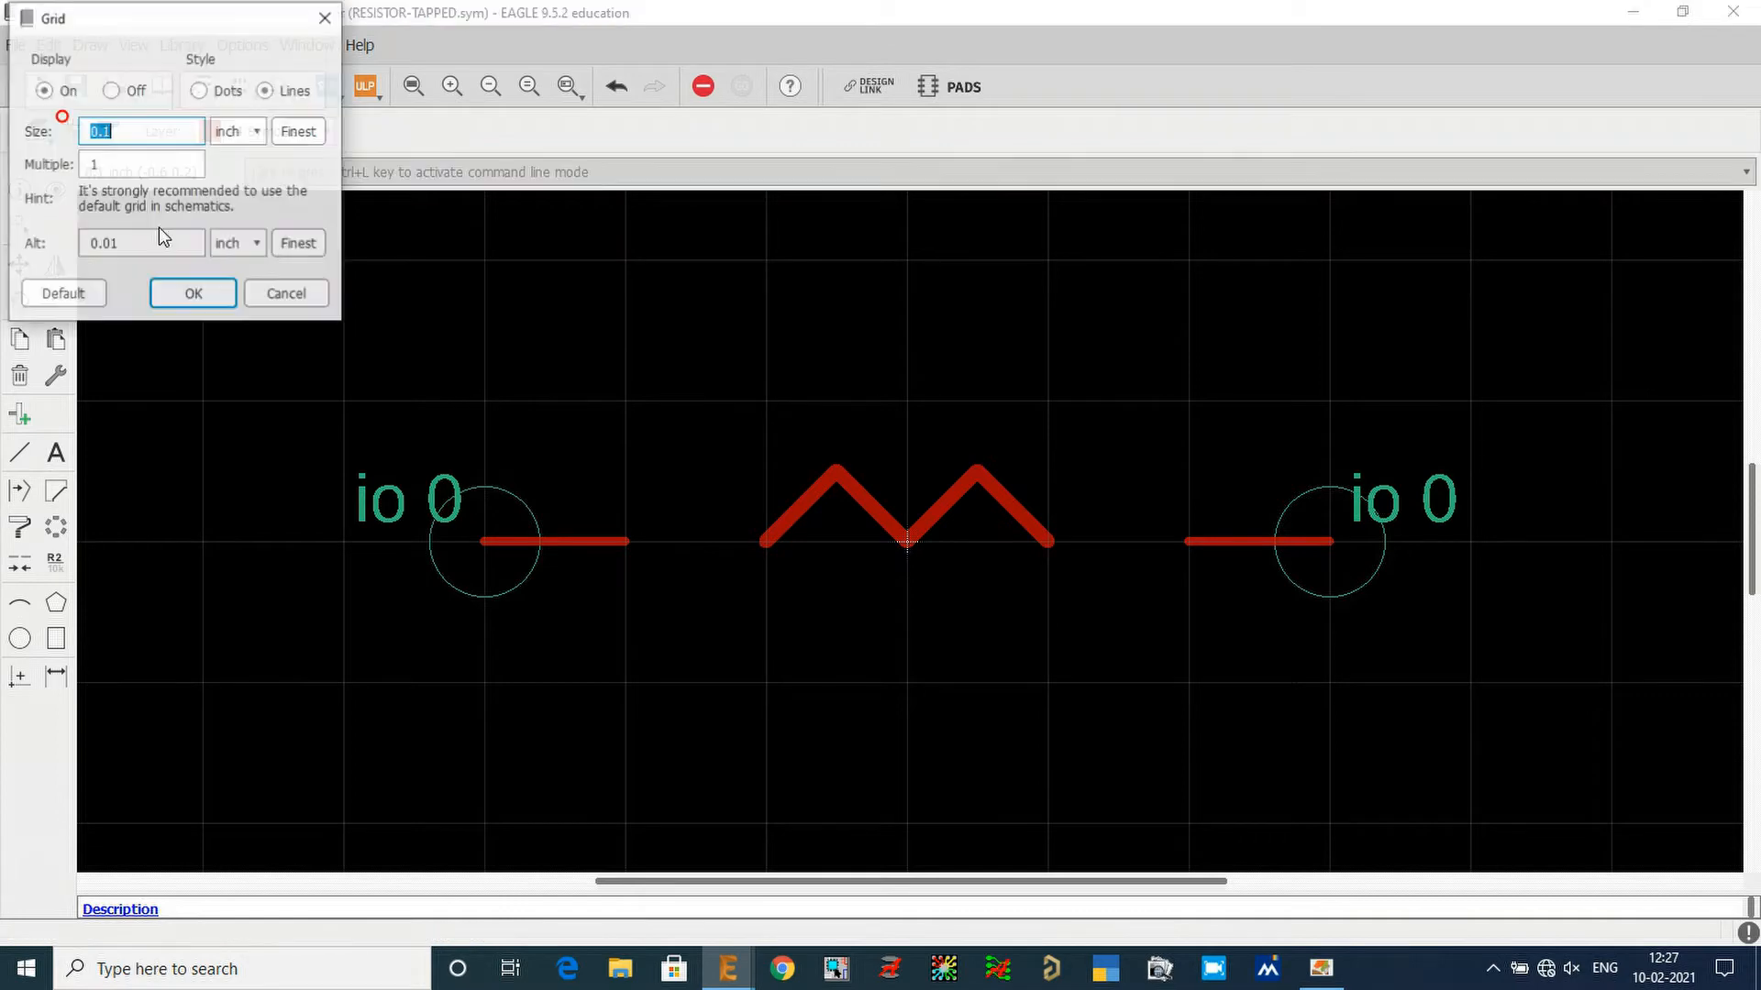
text(0.05)
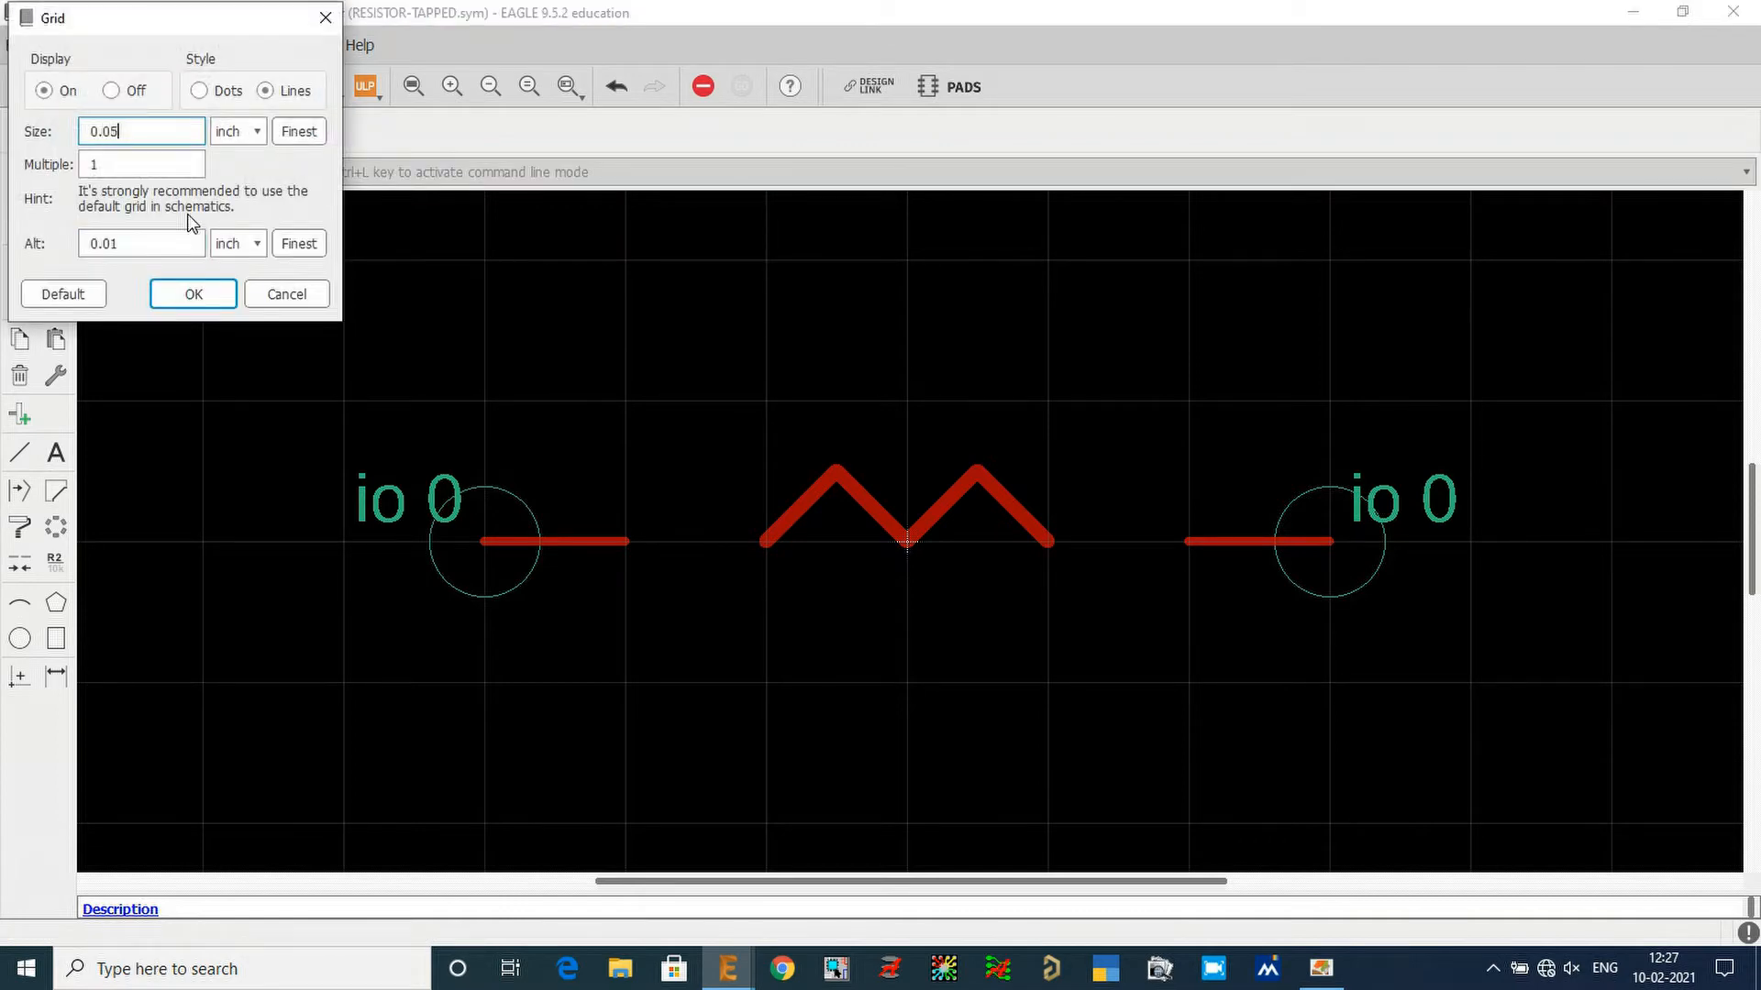
key(Return)
Step: Extend the zigzag to the left pin with a peak from (-0.2 0) through (-0.15 0.05) to (-0.1 0) inch
click(21, 452)
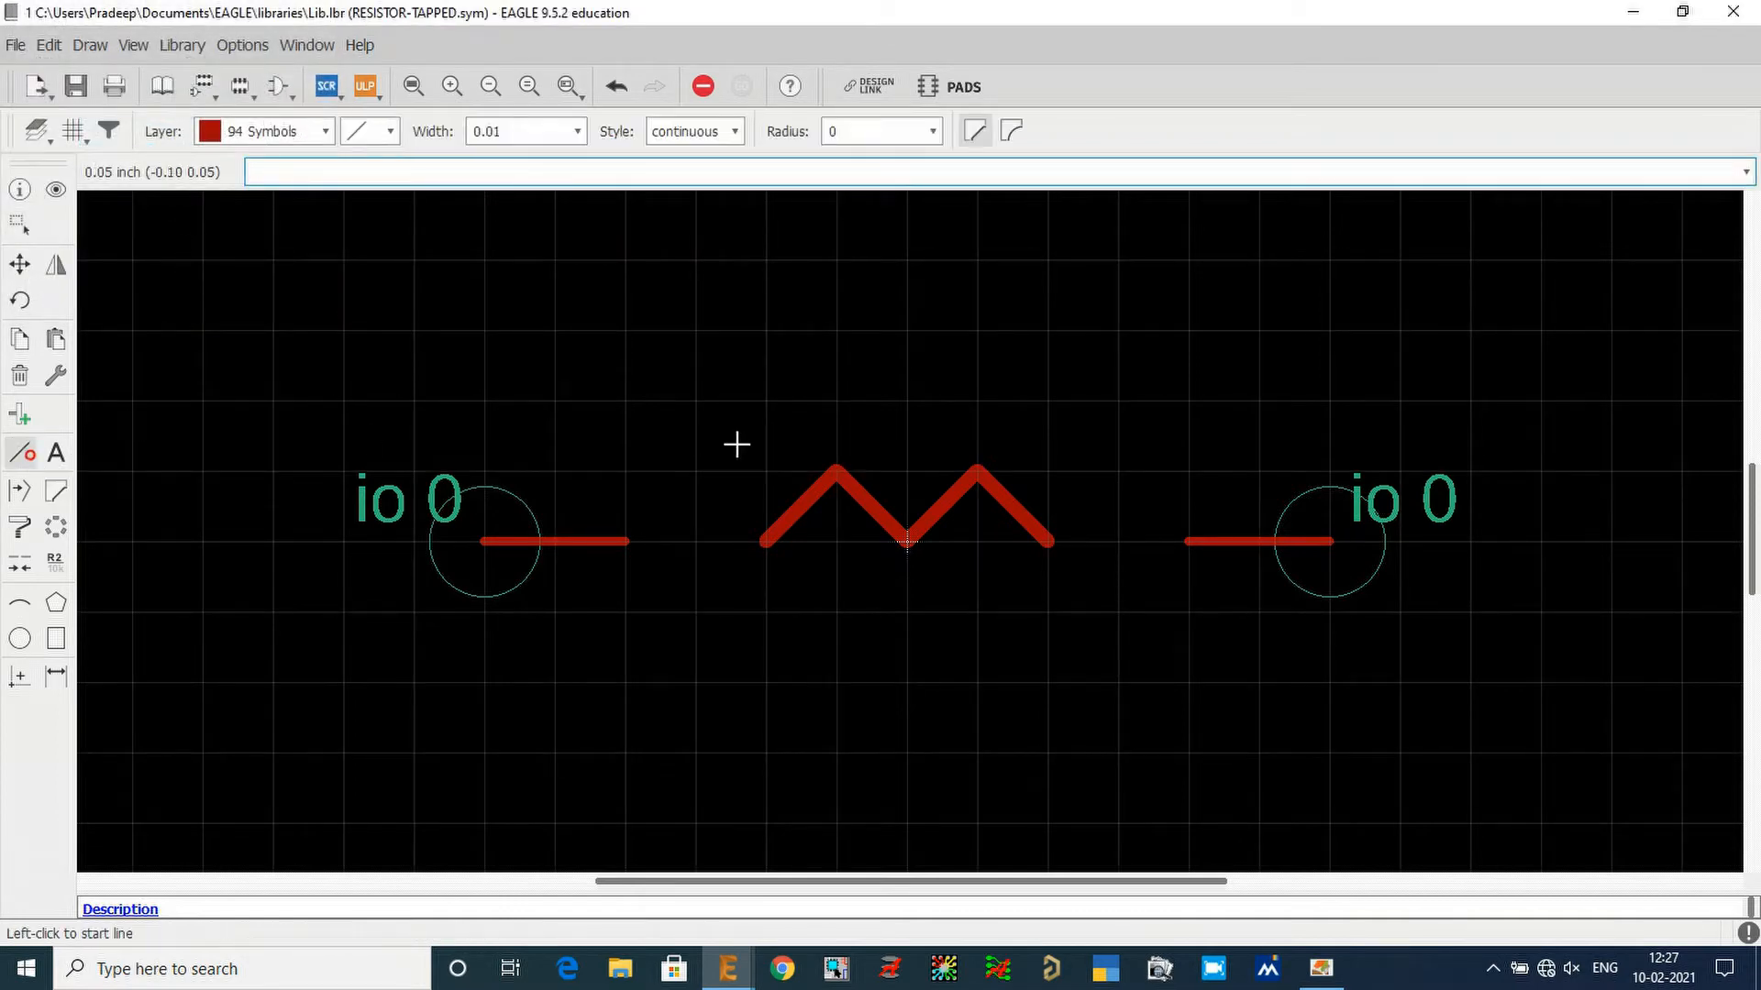
click(625, 541)
click(696, 472)
double_click(766, 541)
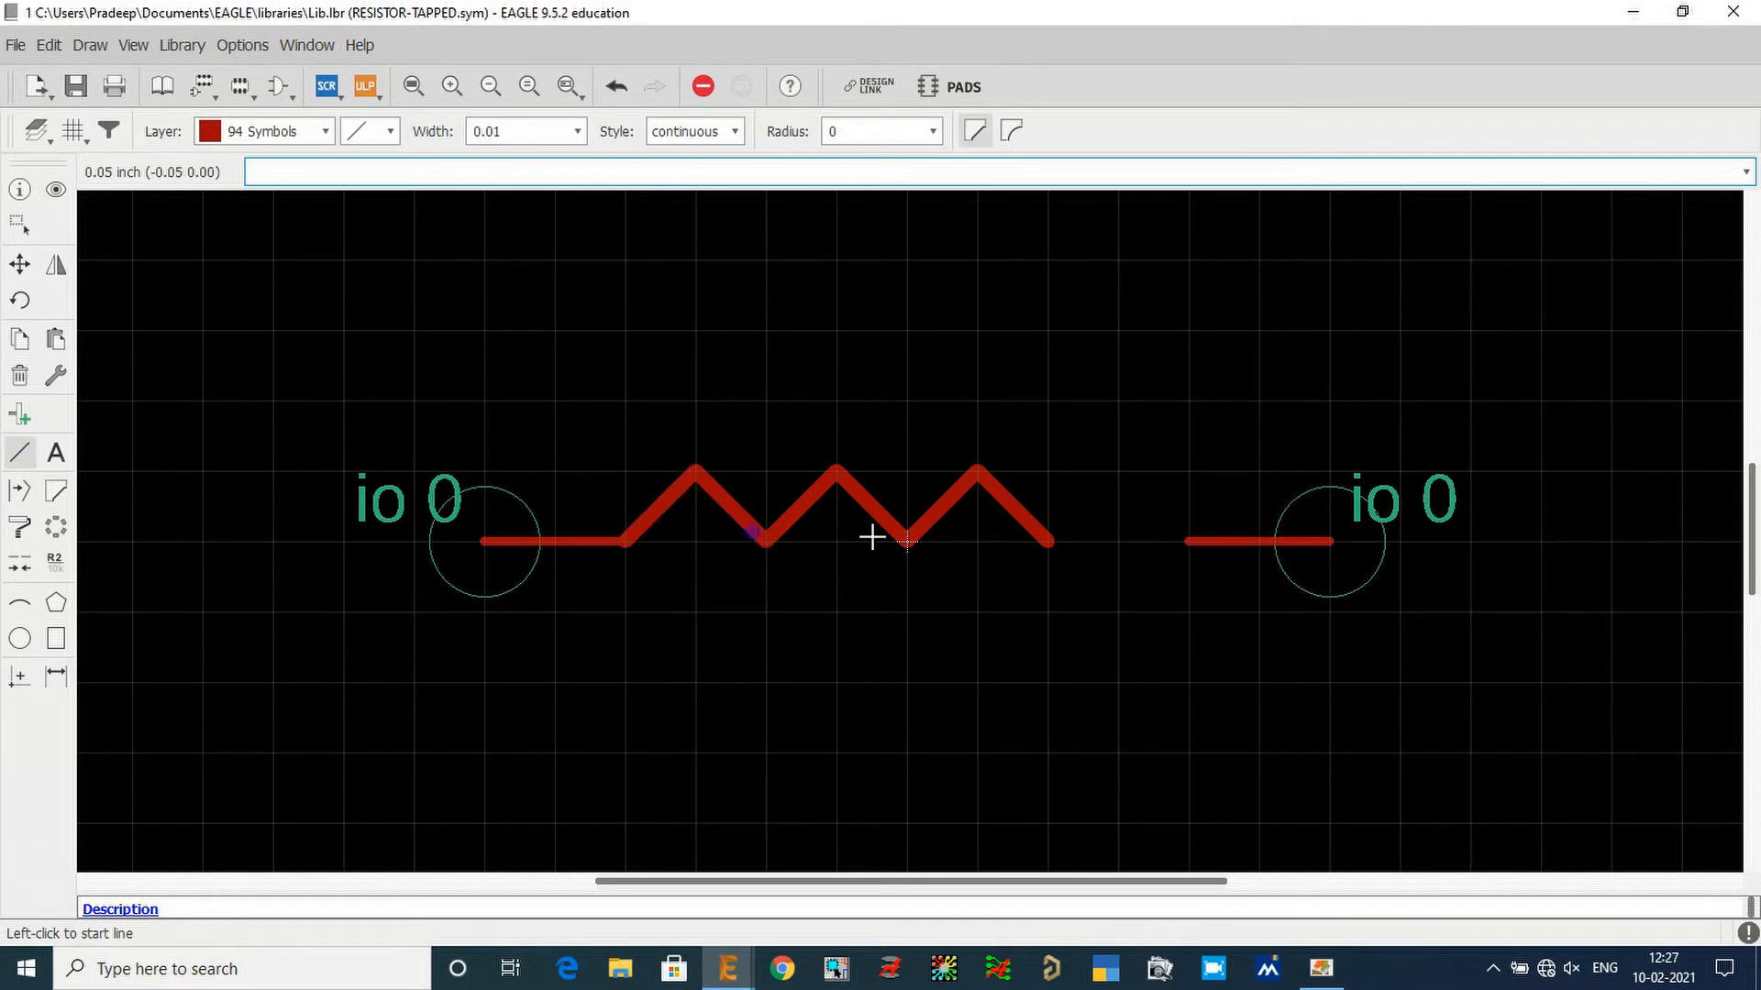
Step: Extend the zigzag to the right pin with a peak from (0.1 0) through (0.15 0.05) to (0.2 0) inch
click(1050, 541)
click(1137, 542)
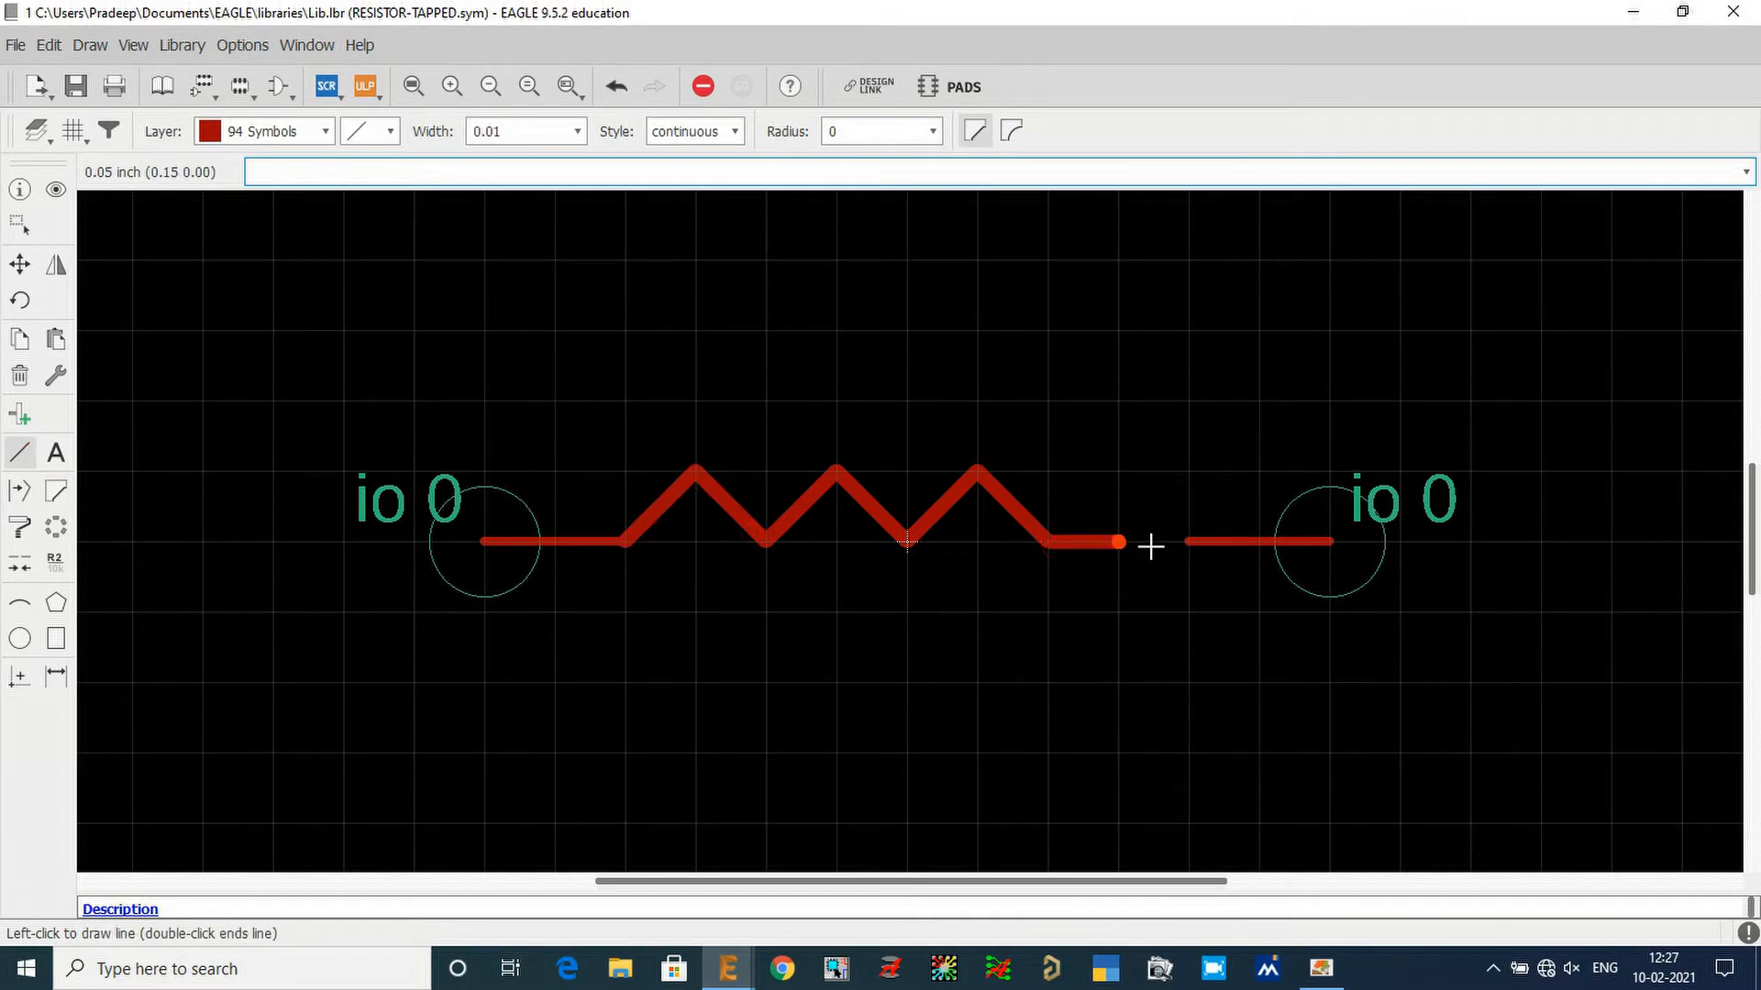
key(ctrl+z)
click(1116, 475)
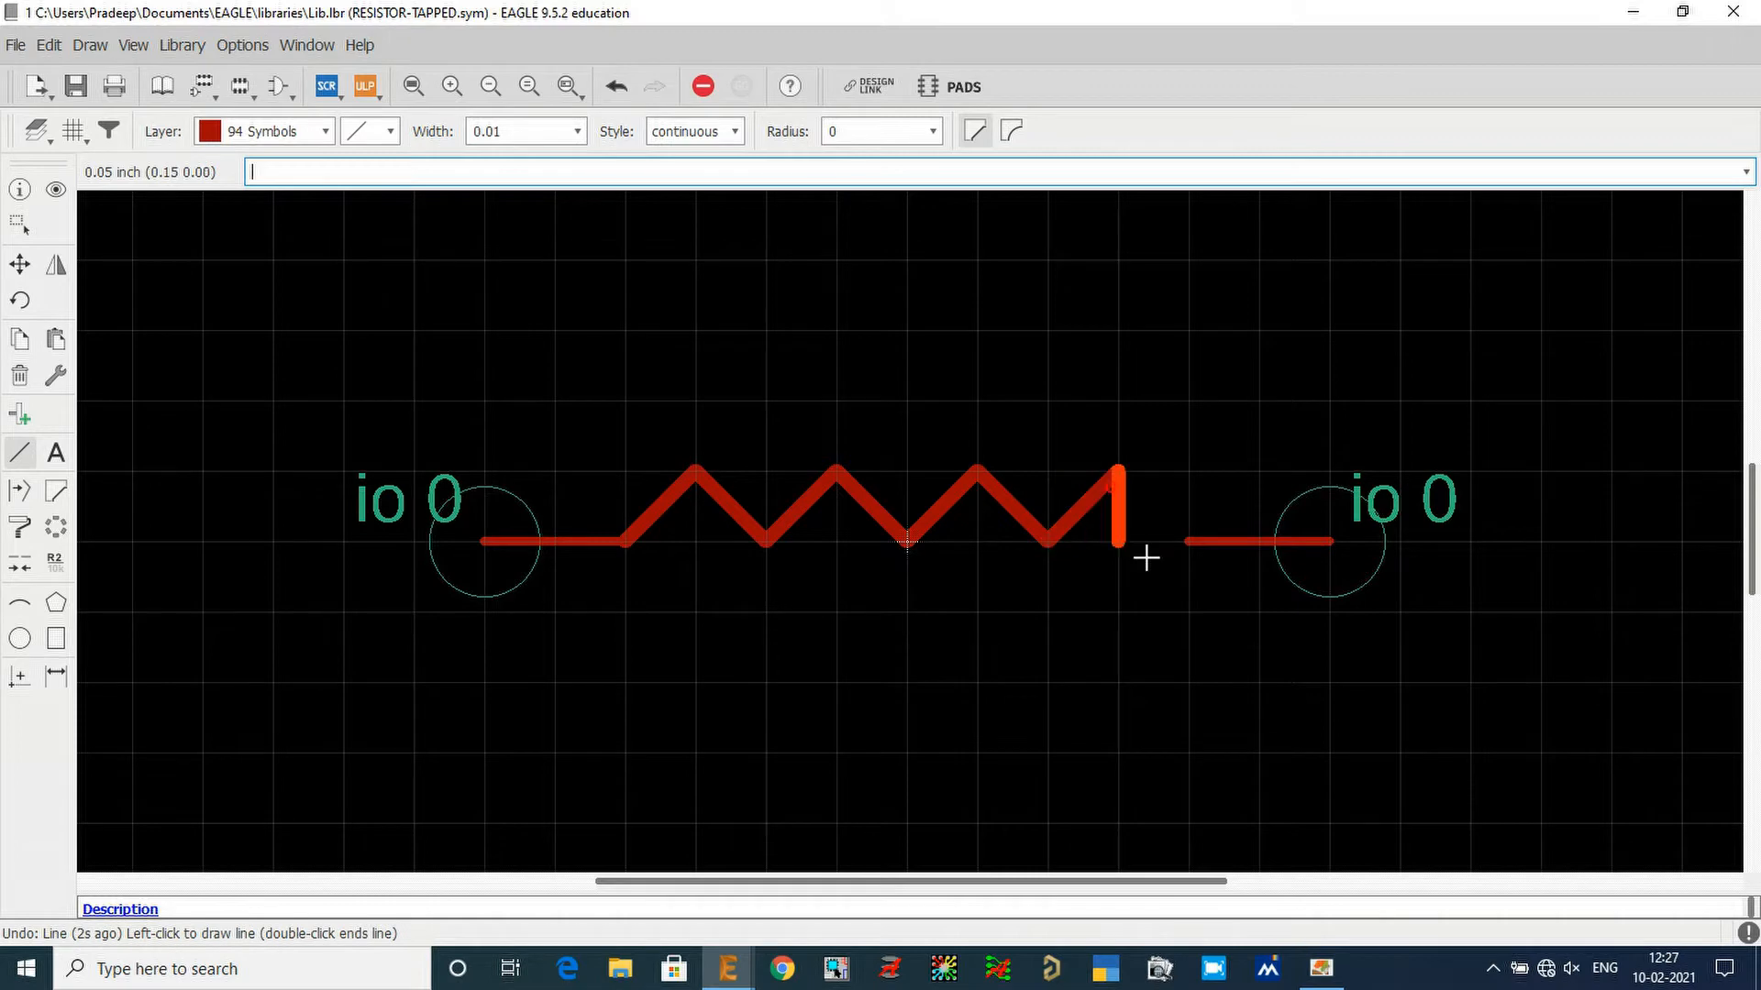
double_click(1172, 548)
scroll(948, 430, down, 1)
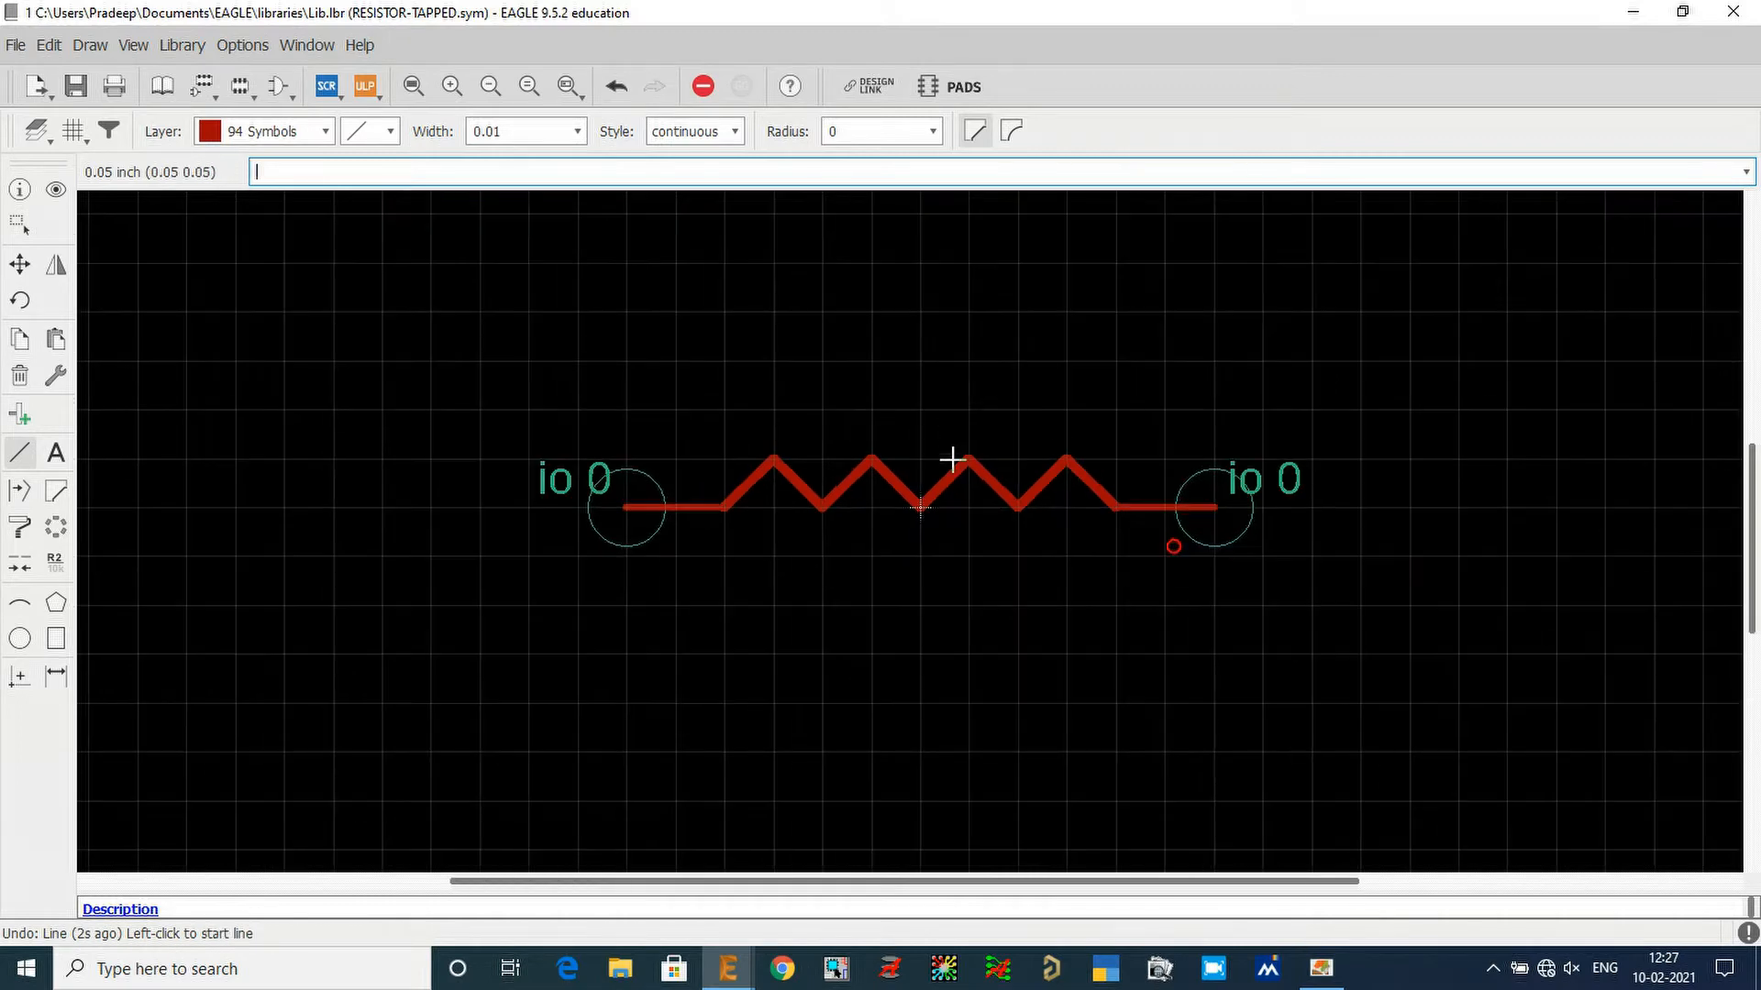
Step: Examine the Tapped resistor drawing in COMPLETE ELECTRONICS.pdf in Adobe Reader and return to the EAGLE symbol editor
click(1321, 968)
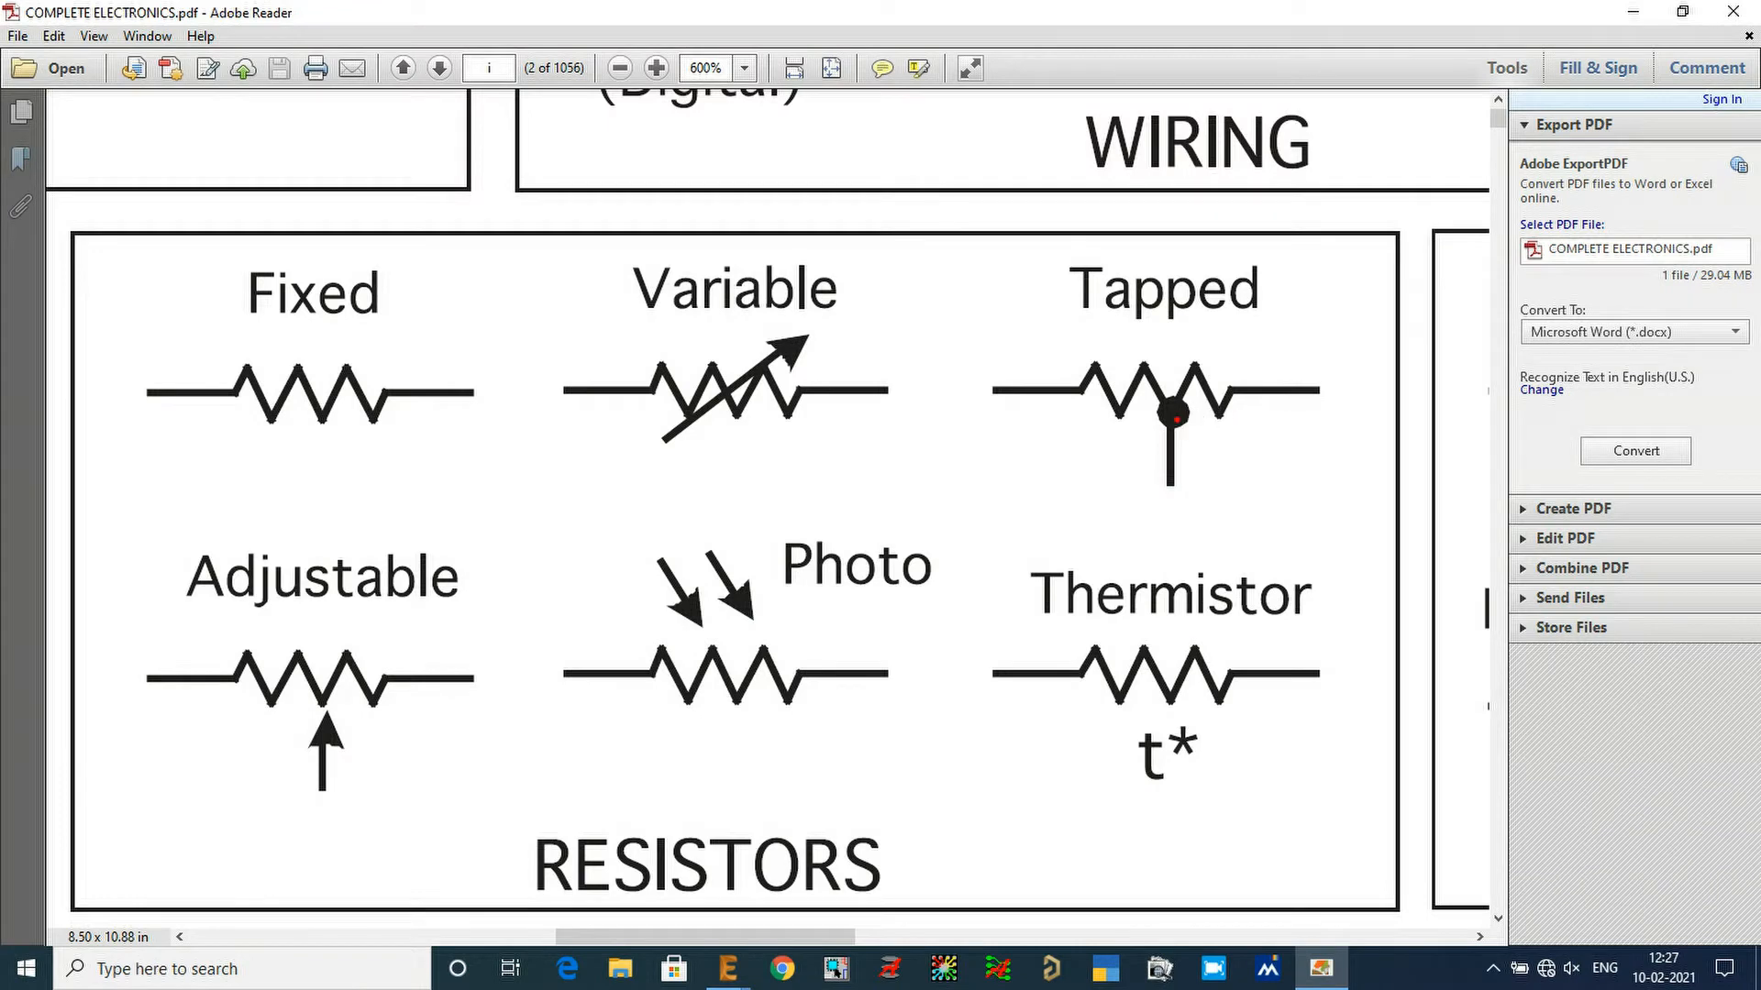
ctrl+drag(1142, 393, 1195, 489)
key(Escape)
click(727, 969)
click(890, 897)
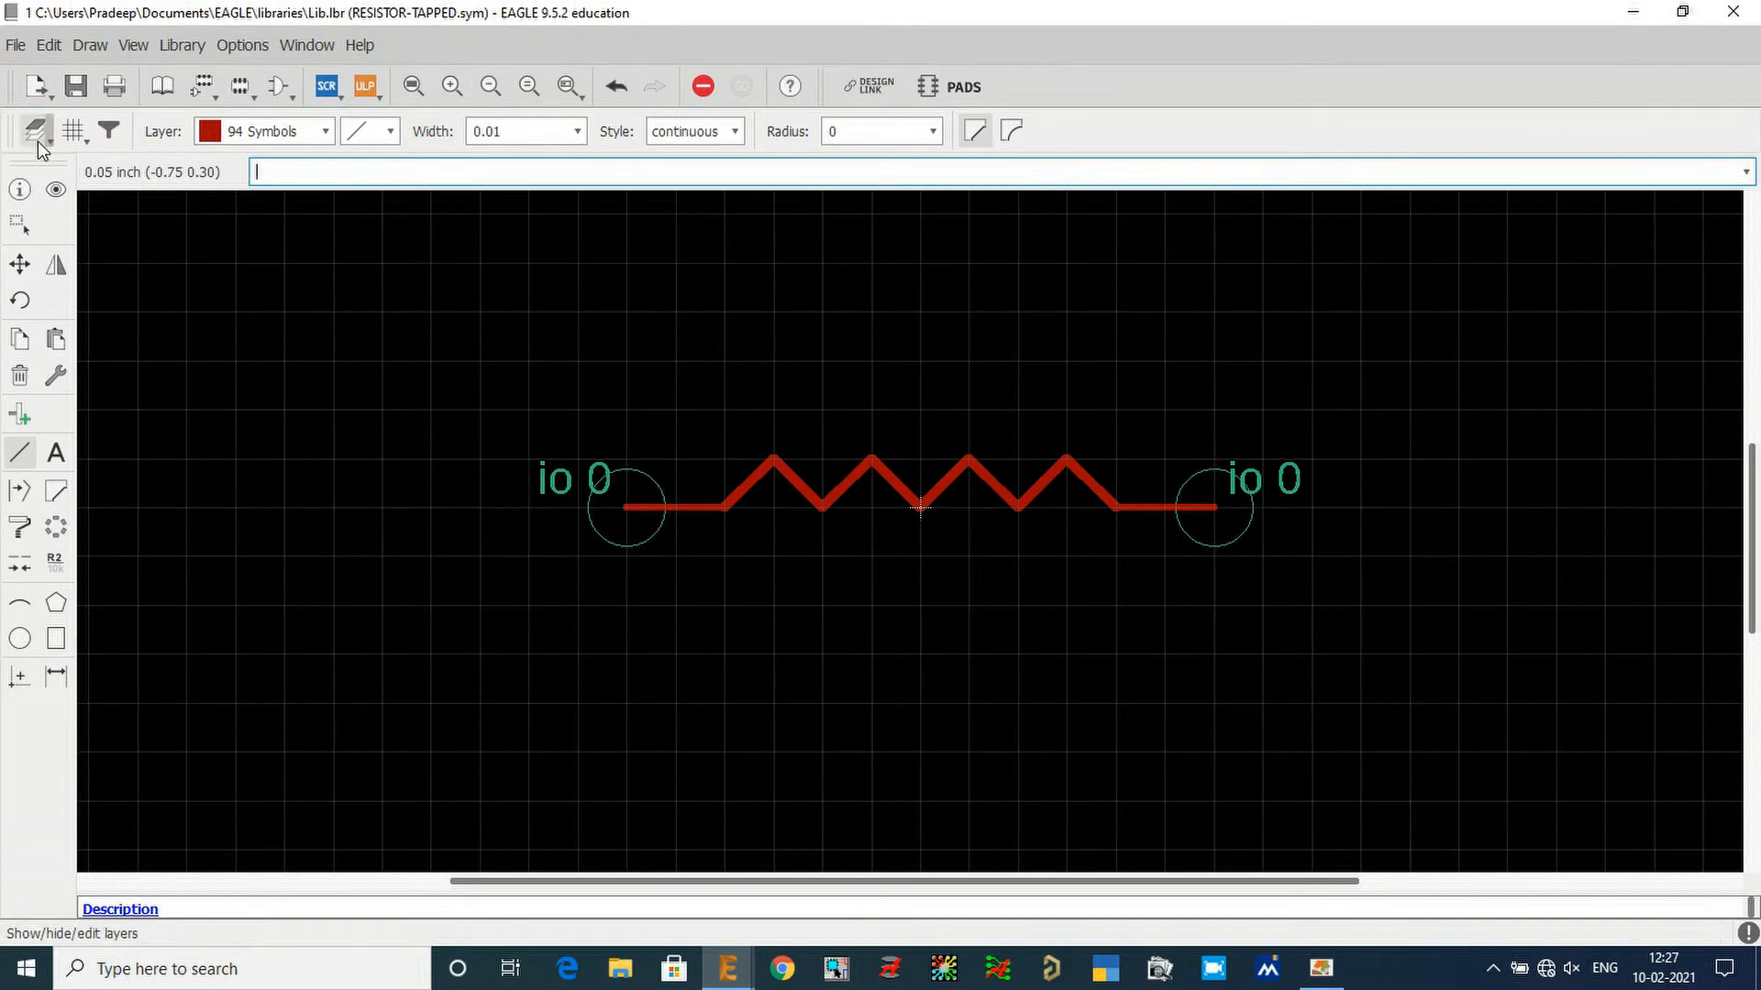
Step: Restore the grid size to 0.1 inch
click(71, 133)
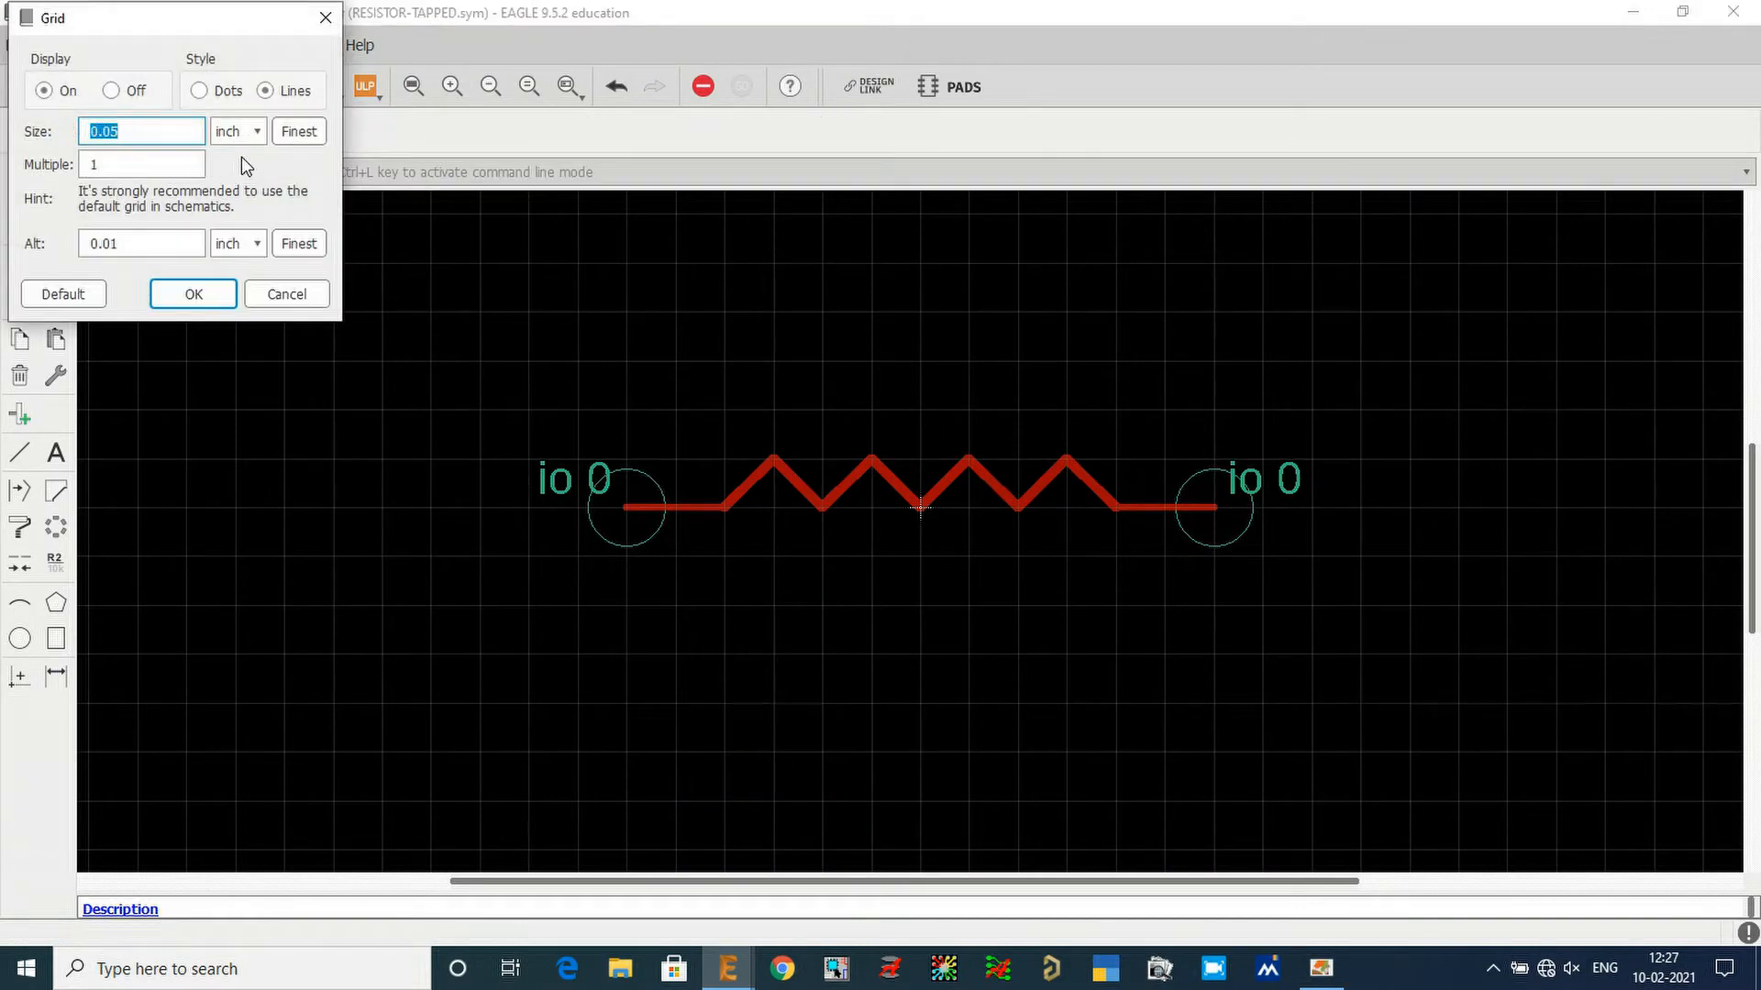
text(0.1)
key(Return)
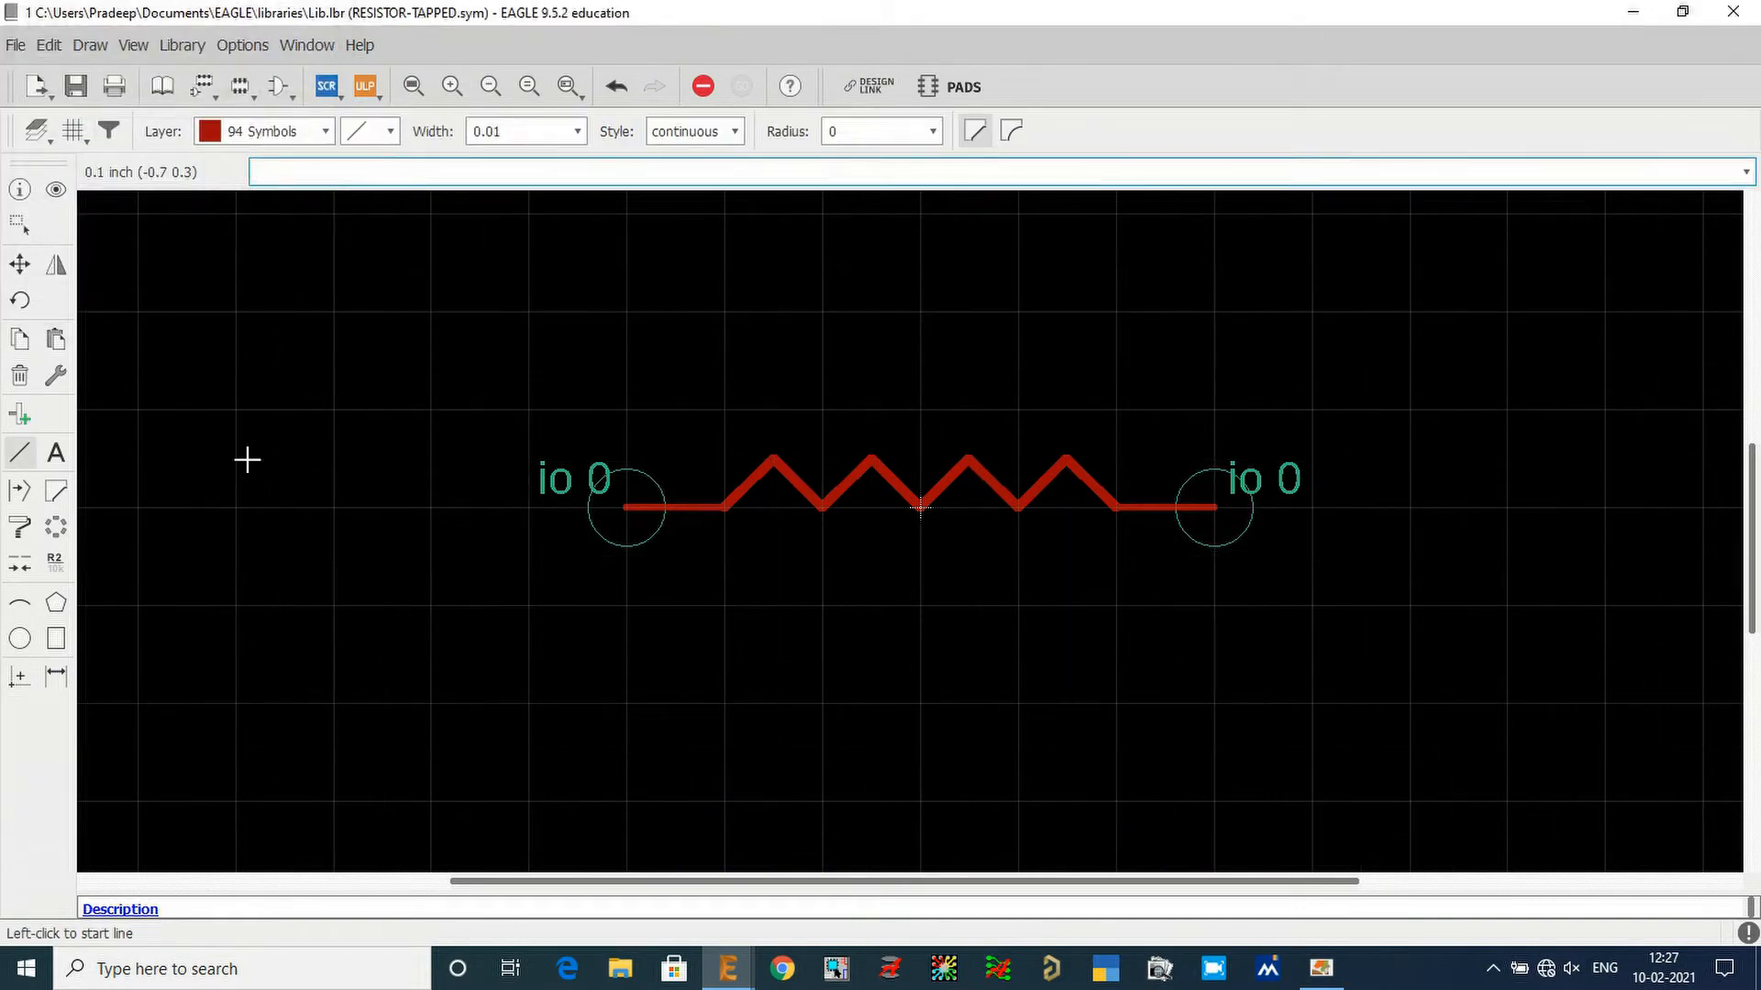
Step: Place a short tap pin rotated 90 degrees, with its names hidden, at (0 -0.2) inch below the zigzag's center
click(20, 414)
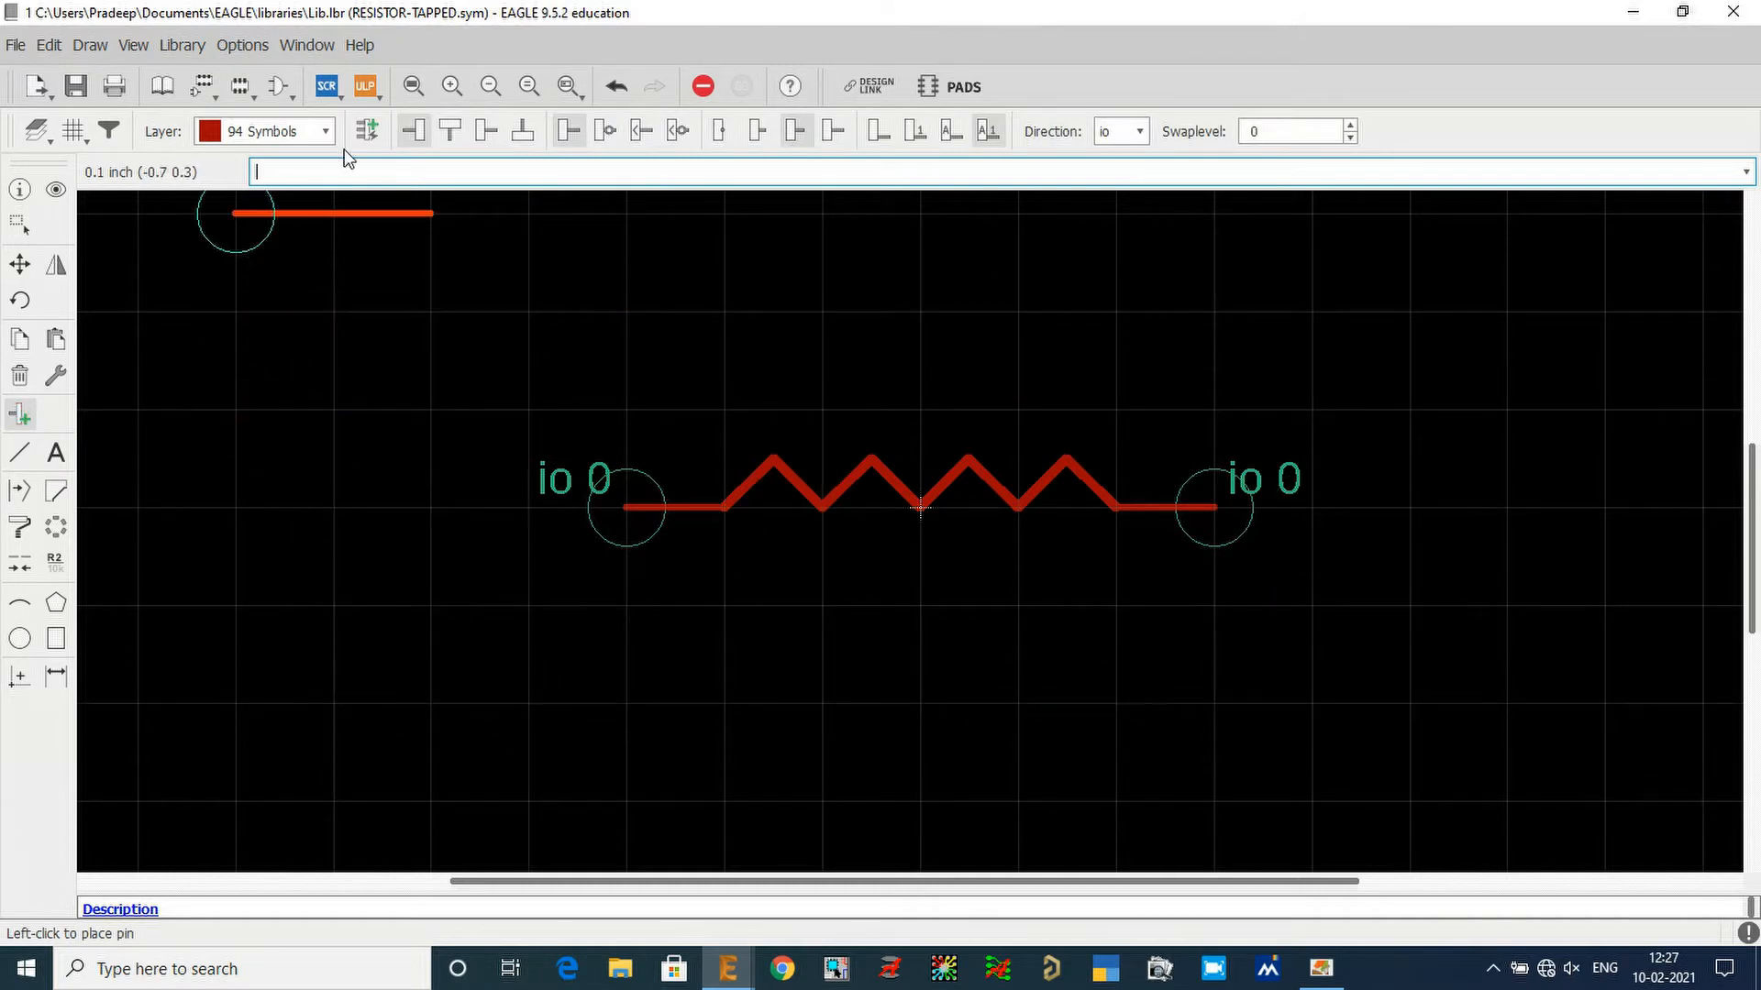
click(442, 133)
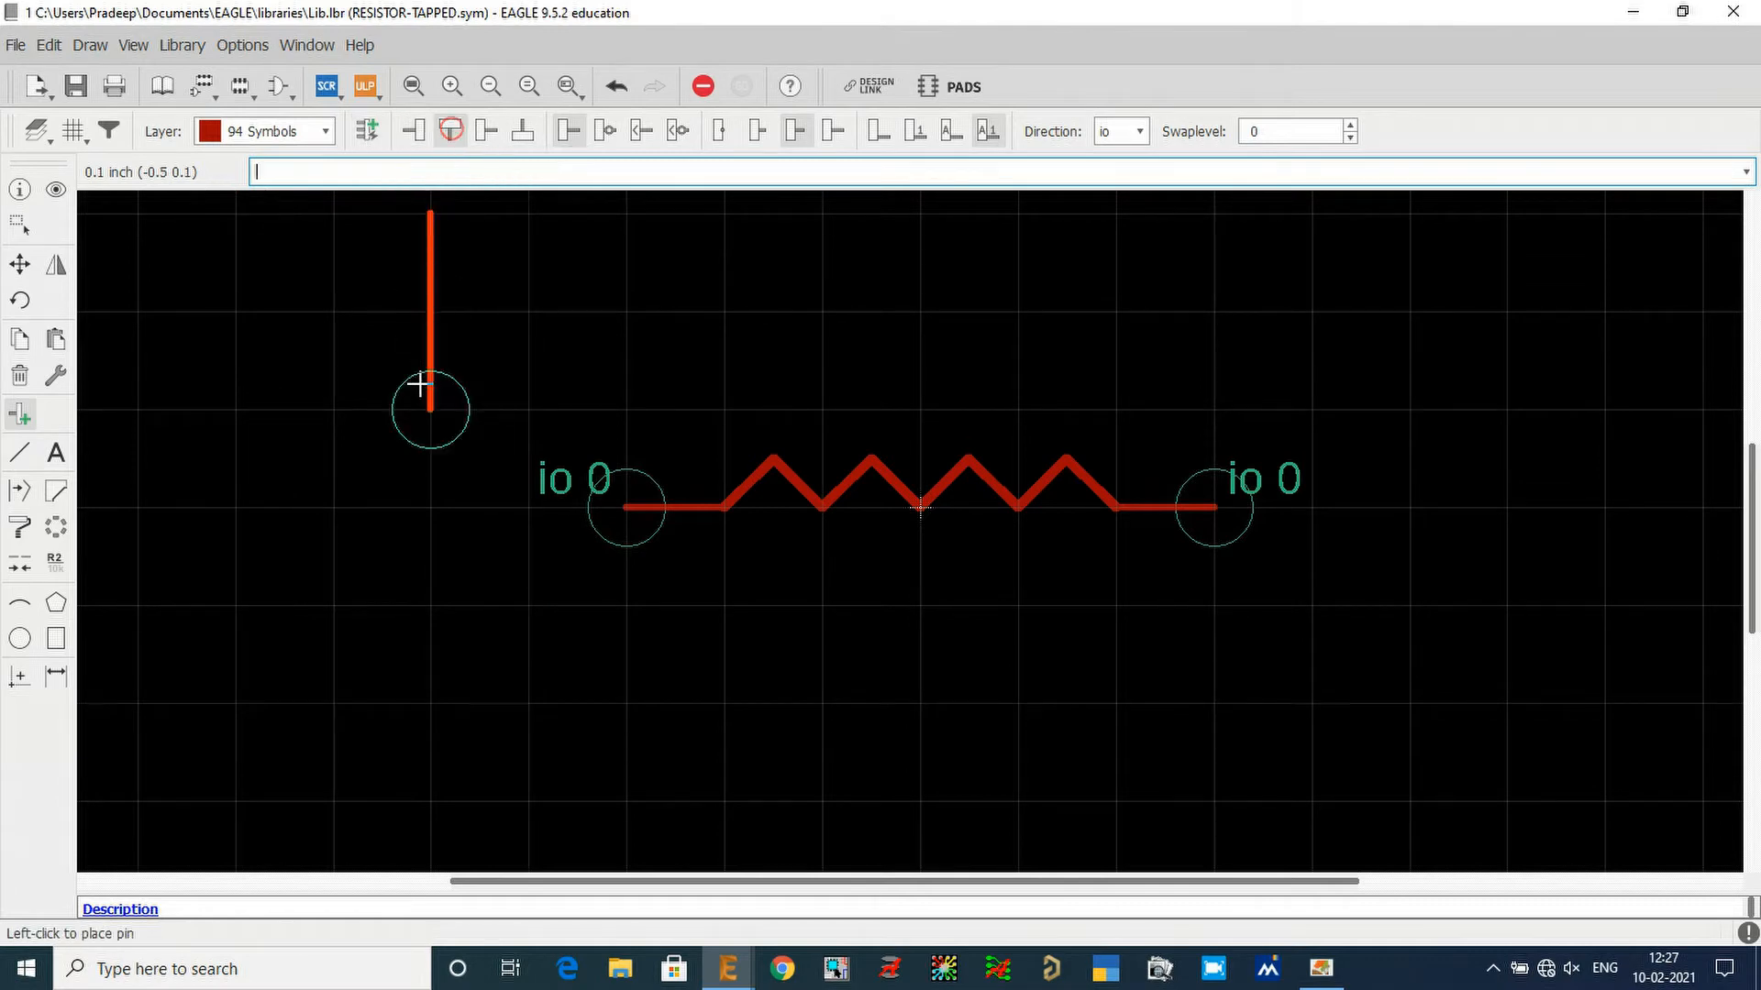
click(427, 130)
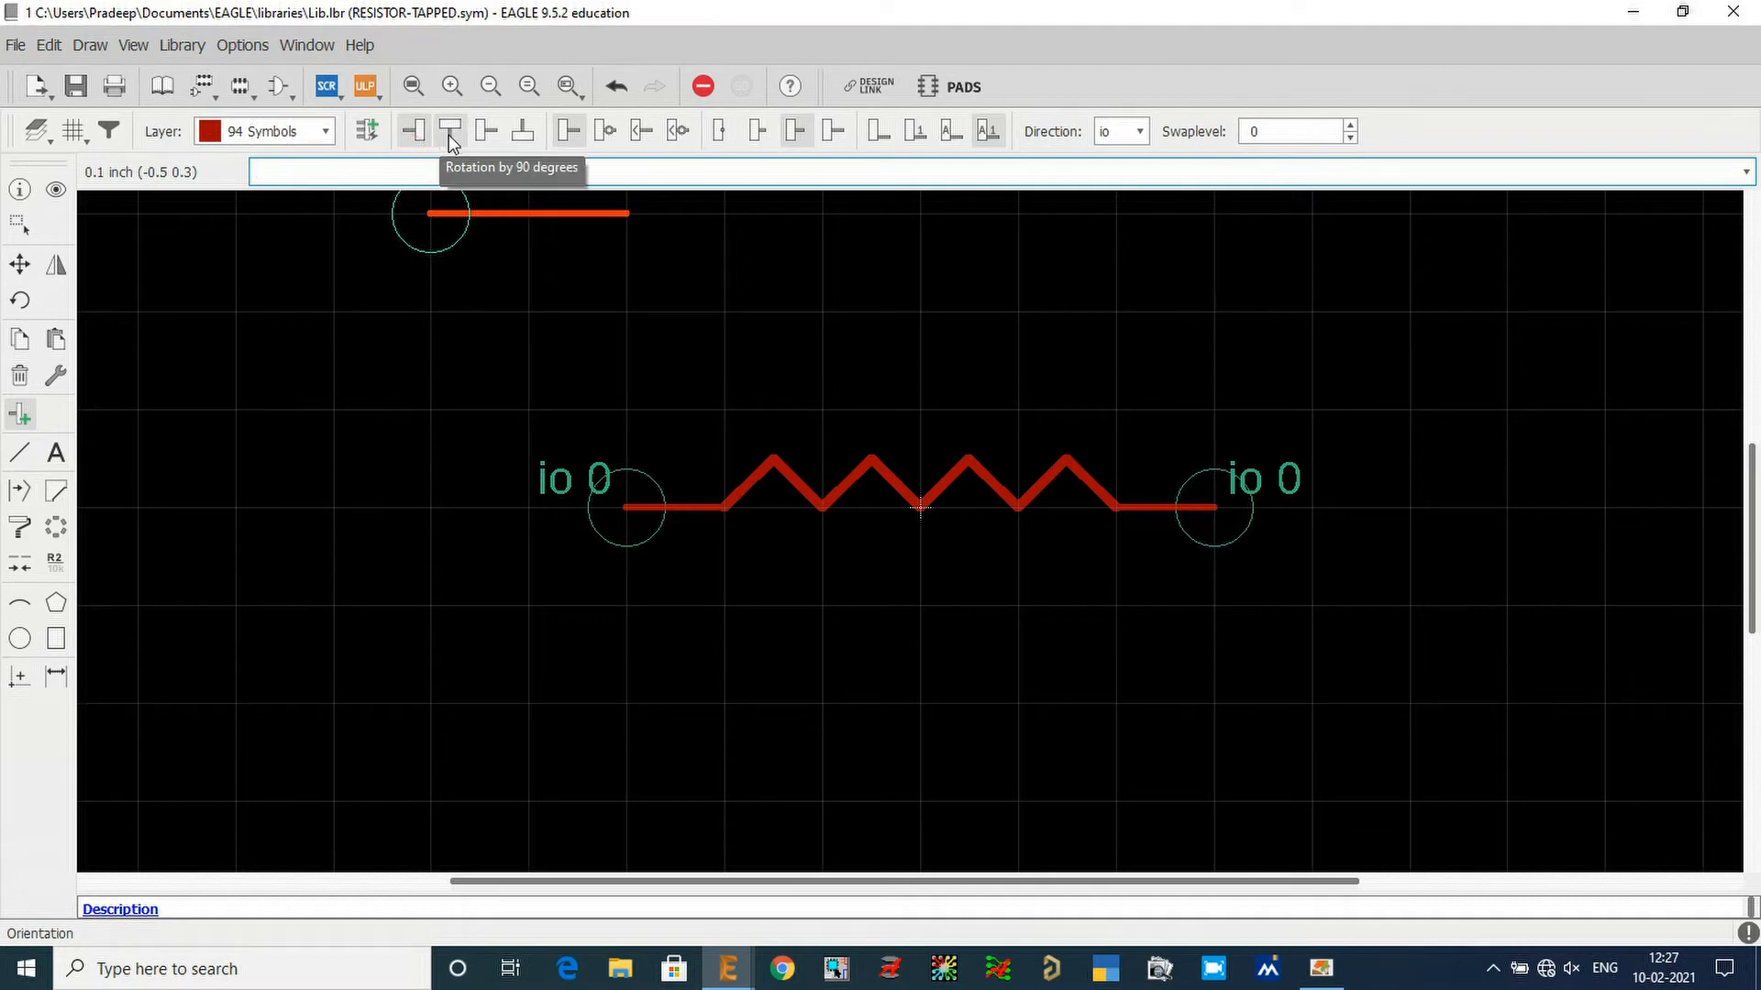
click(449, 137)
click(486, 133)
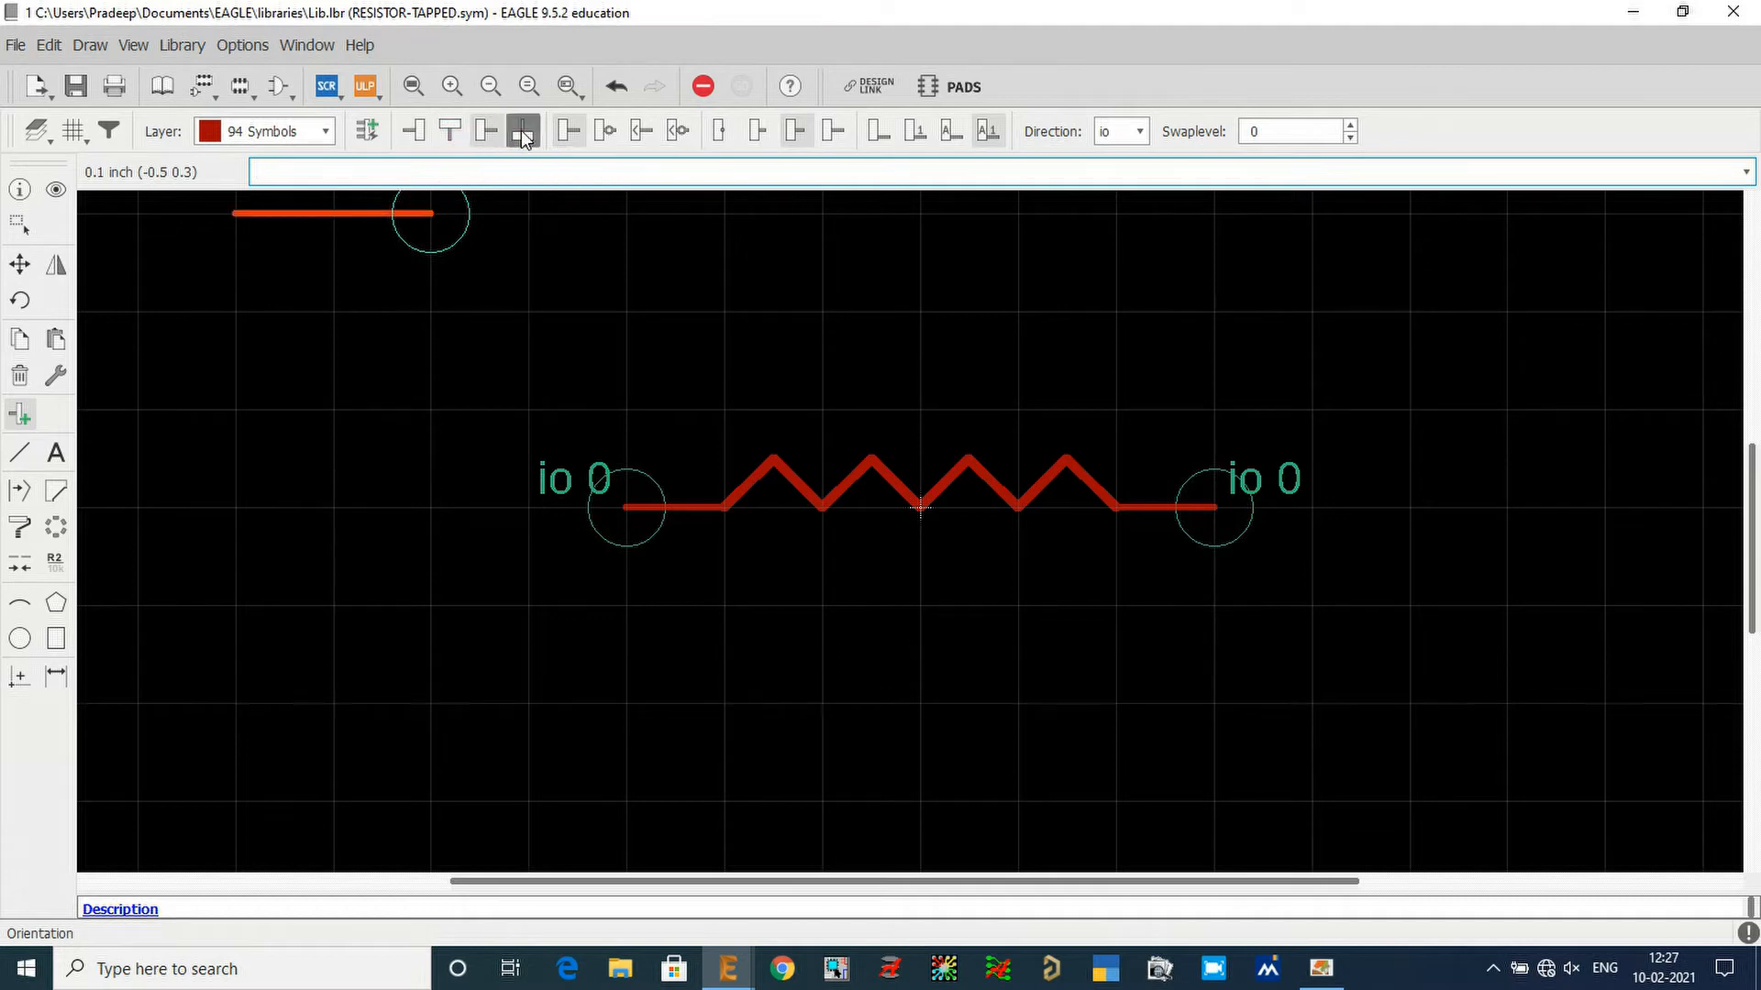
click(521, 133)
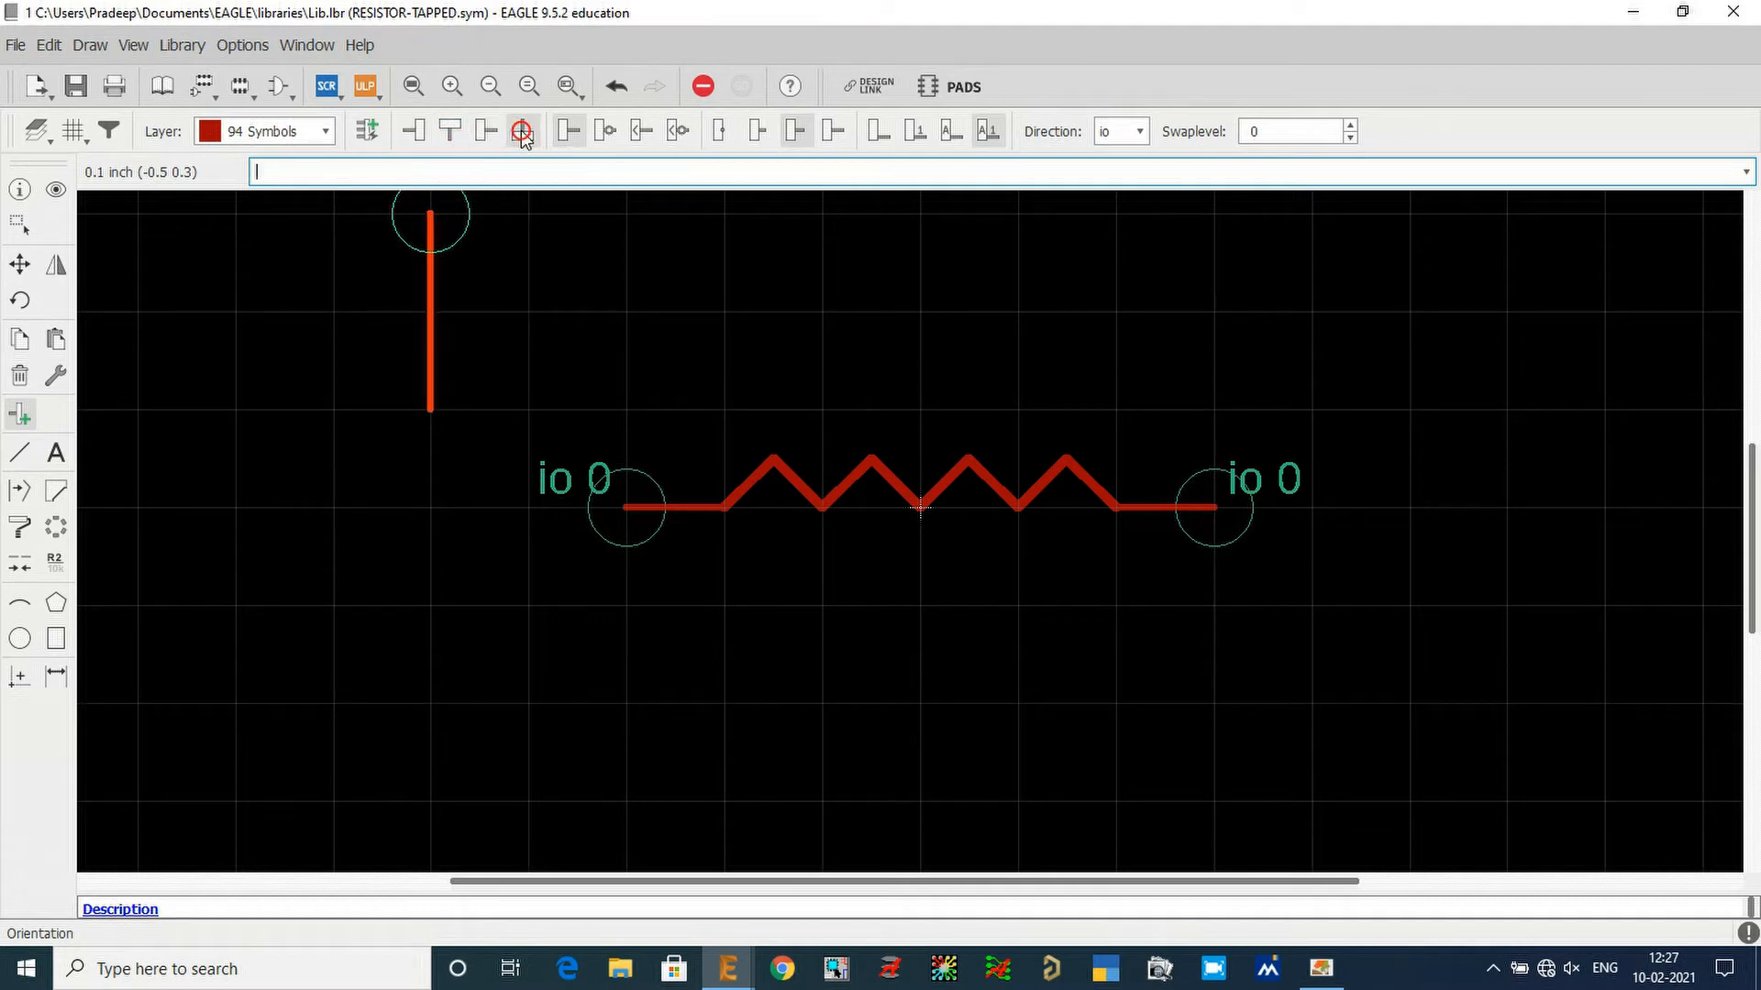
click(459, 140)
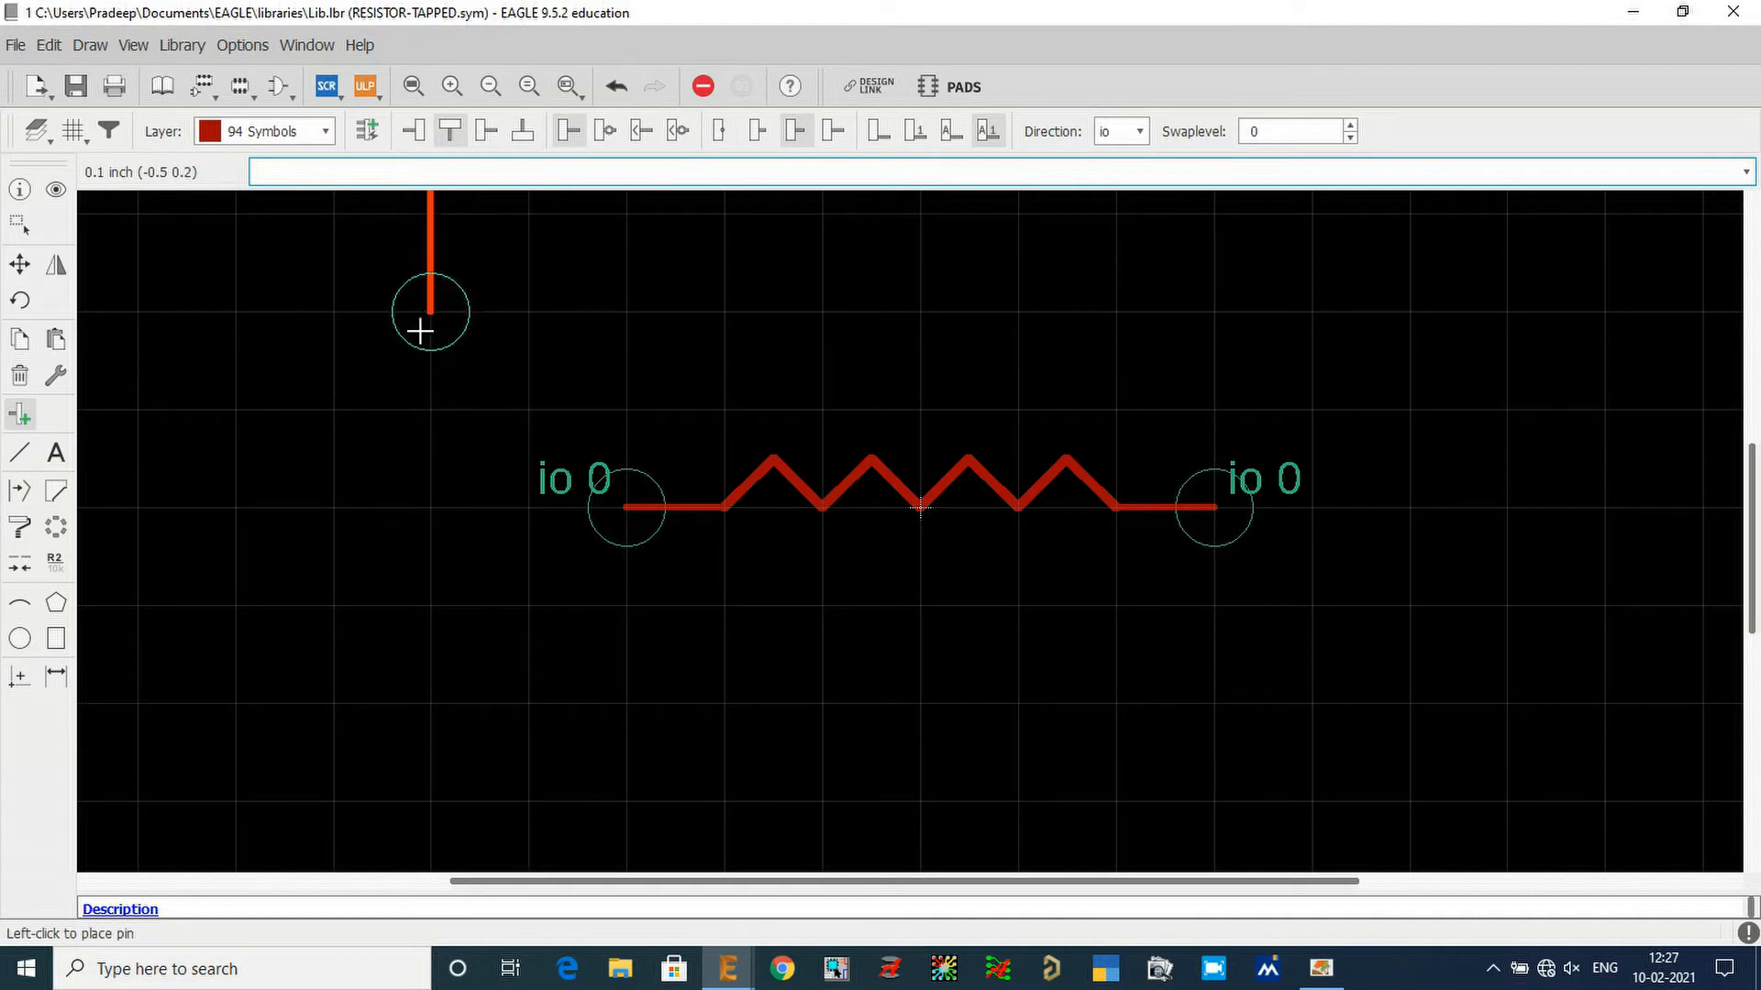
click(758, 138)
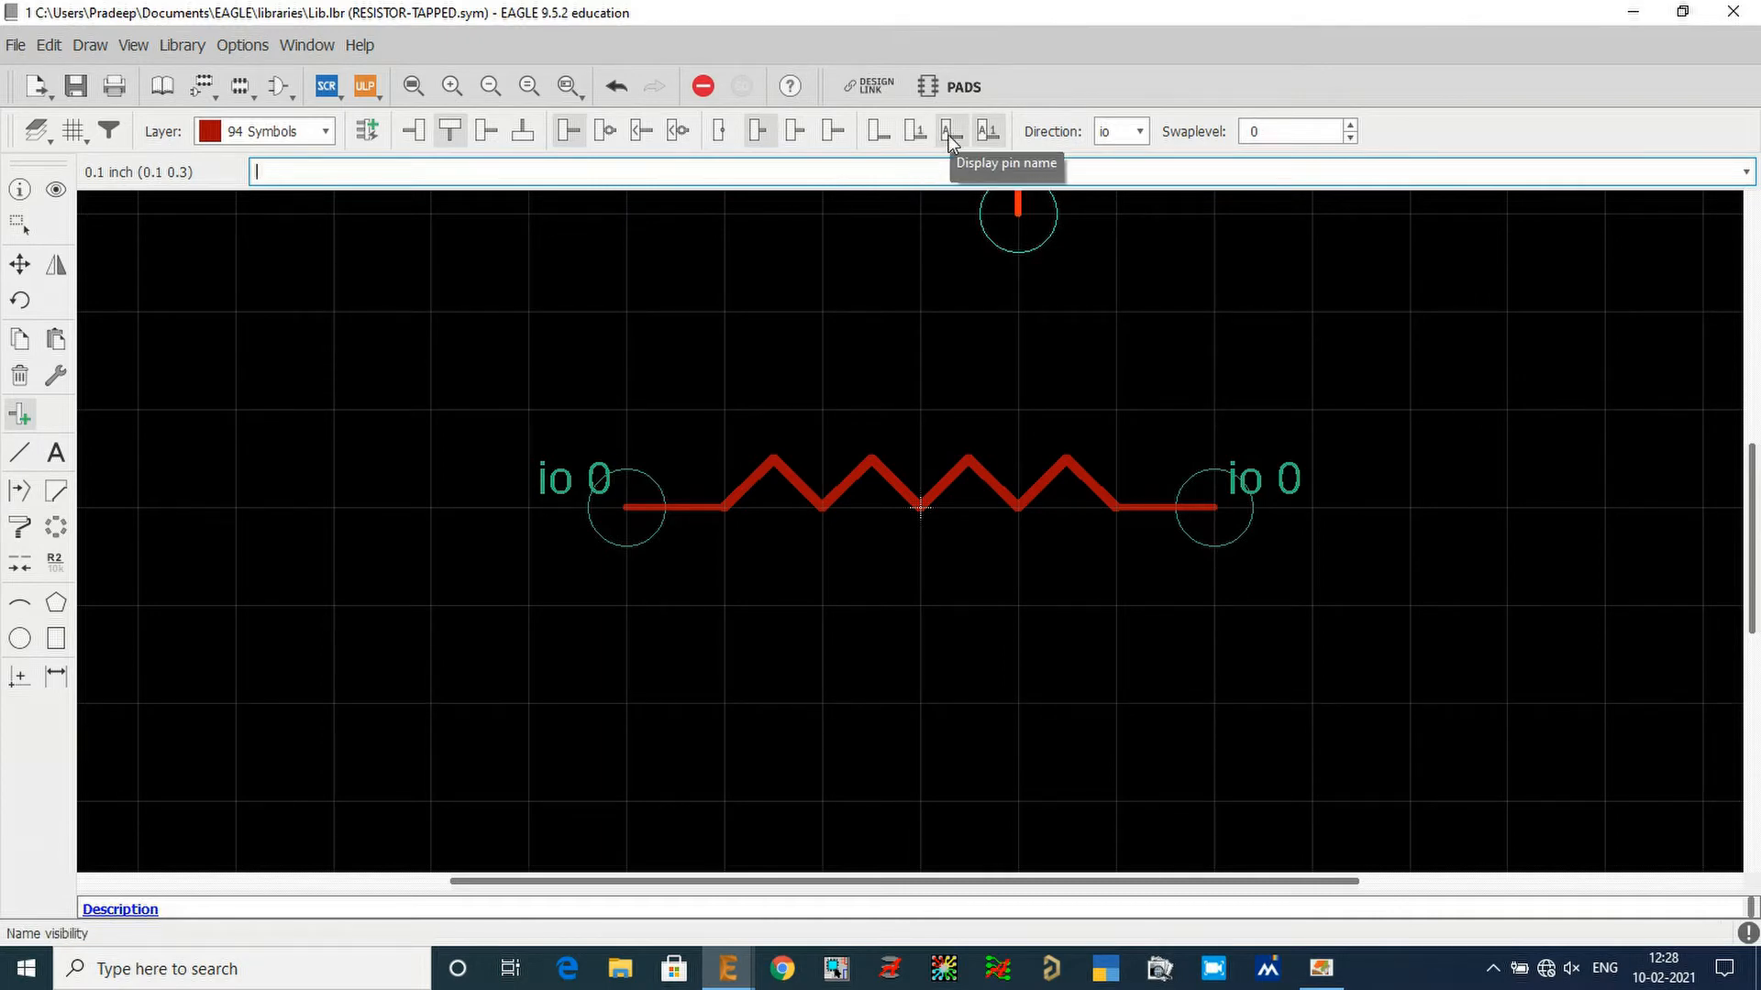
click(999, 136)
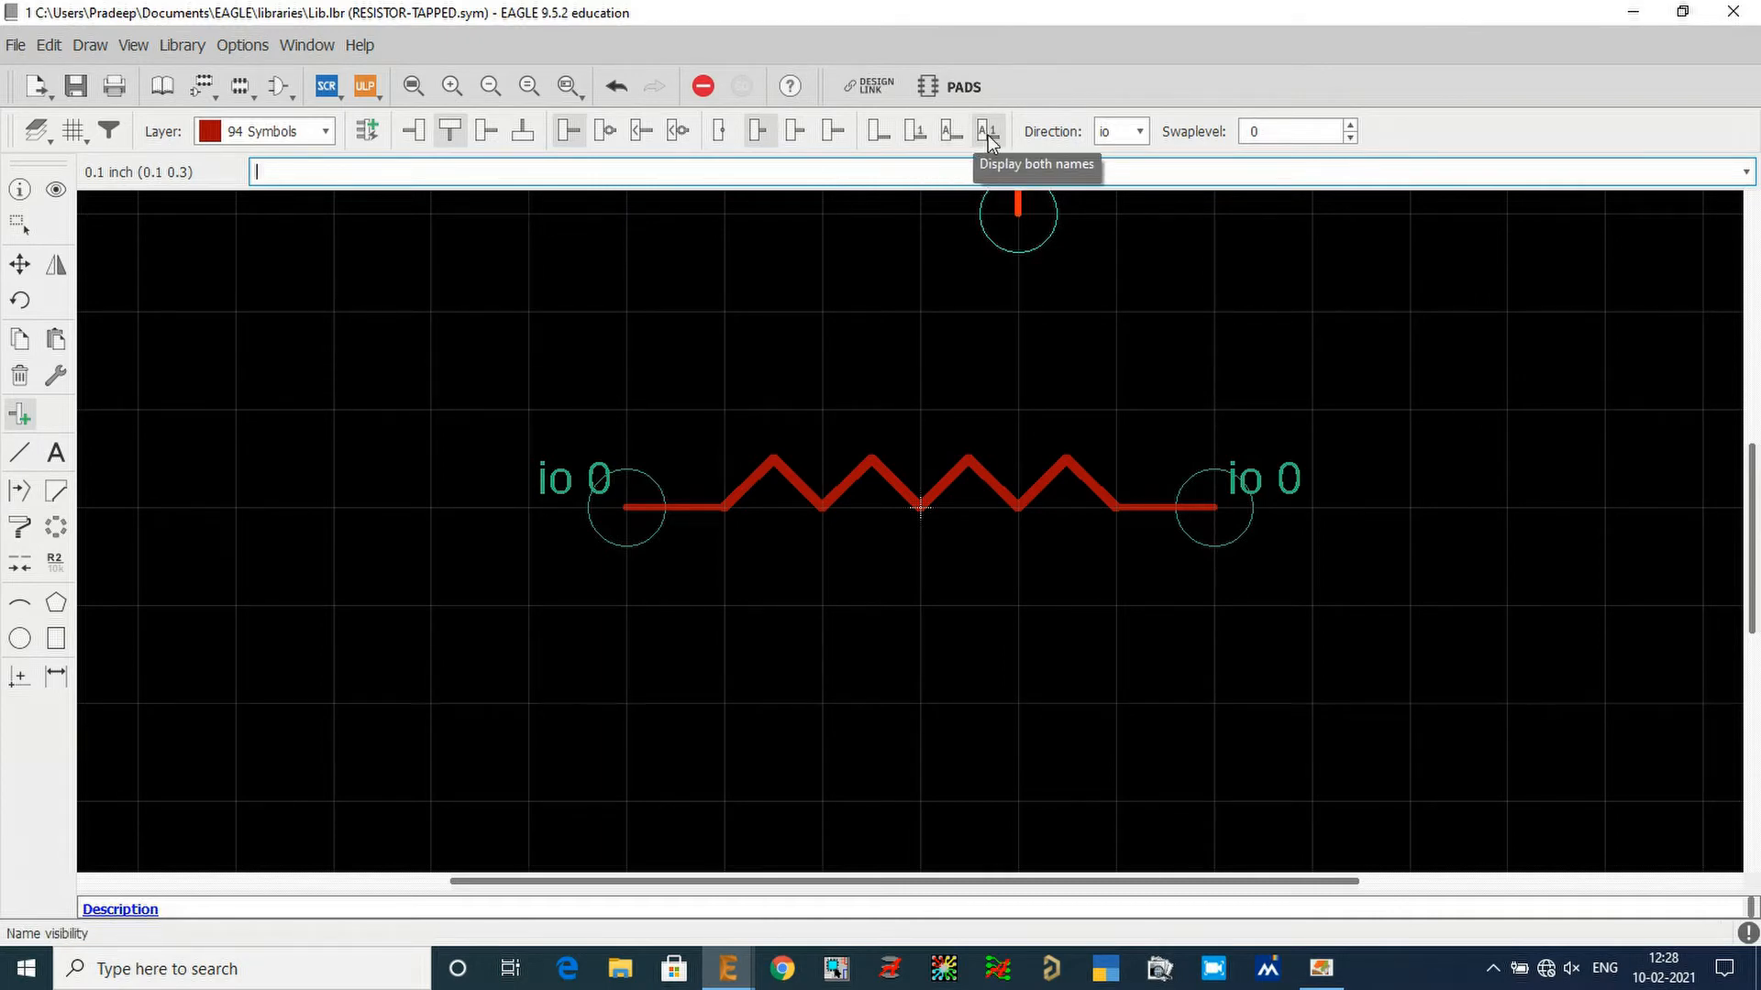
click(879, 138)
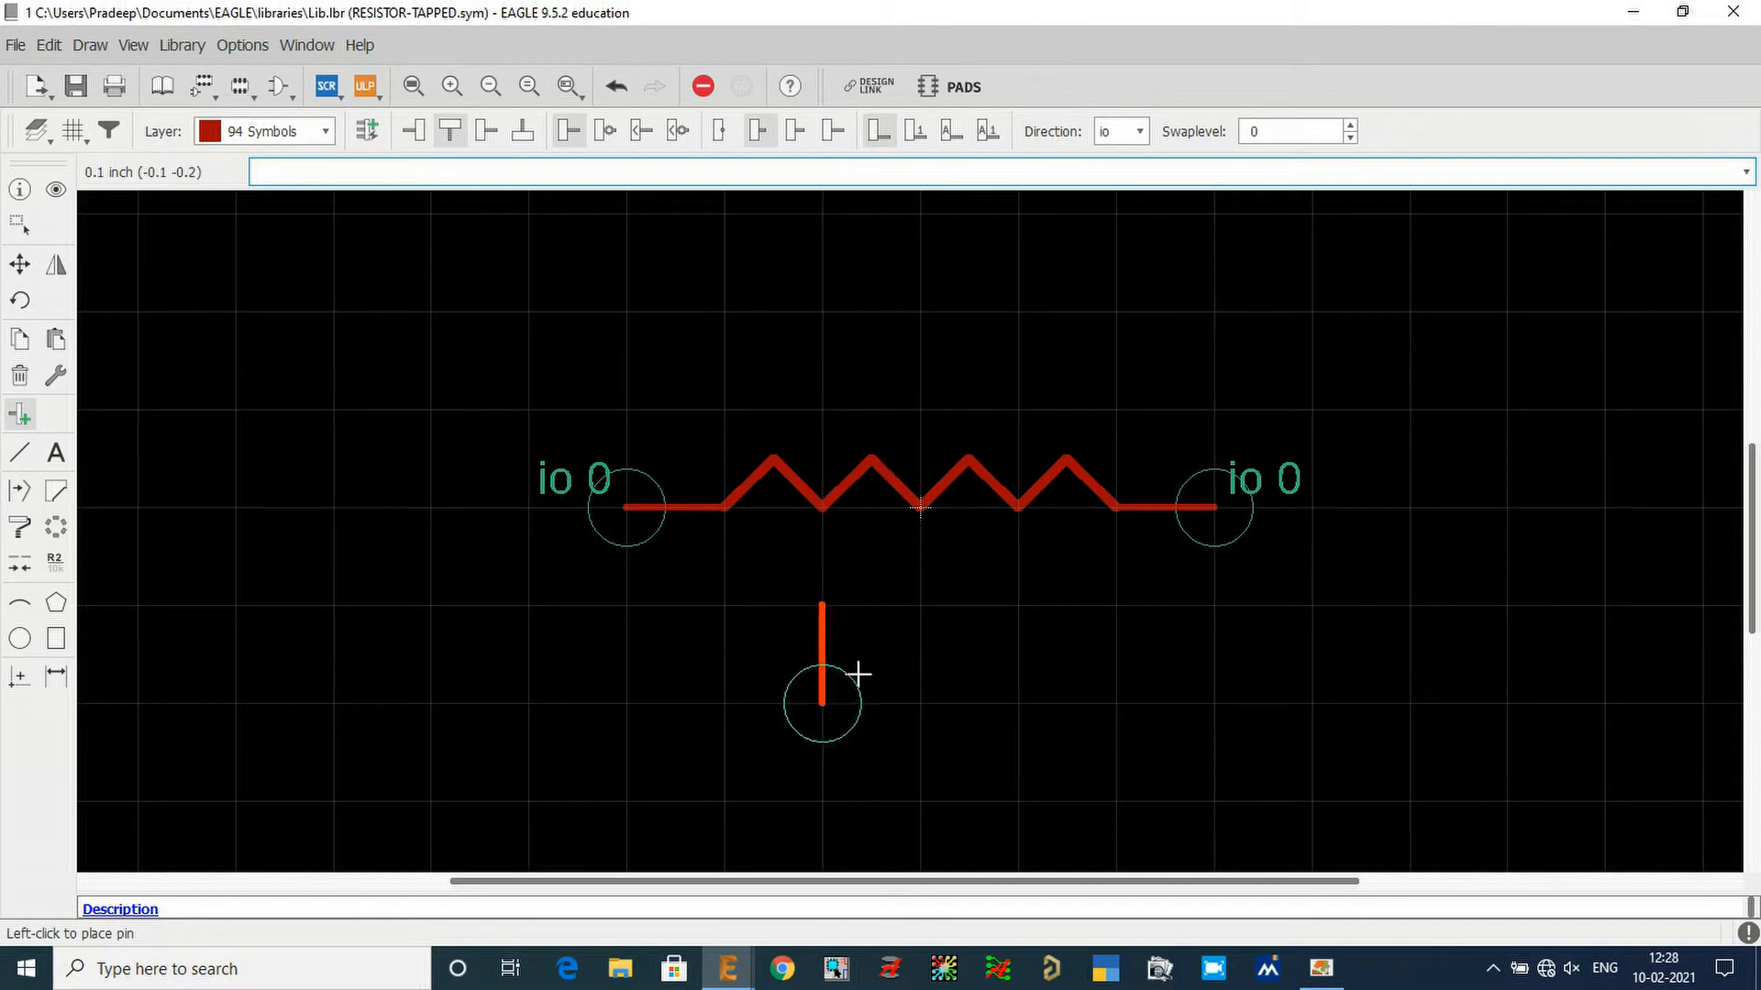
click(953, 680)
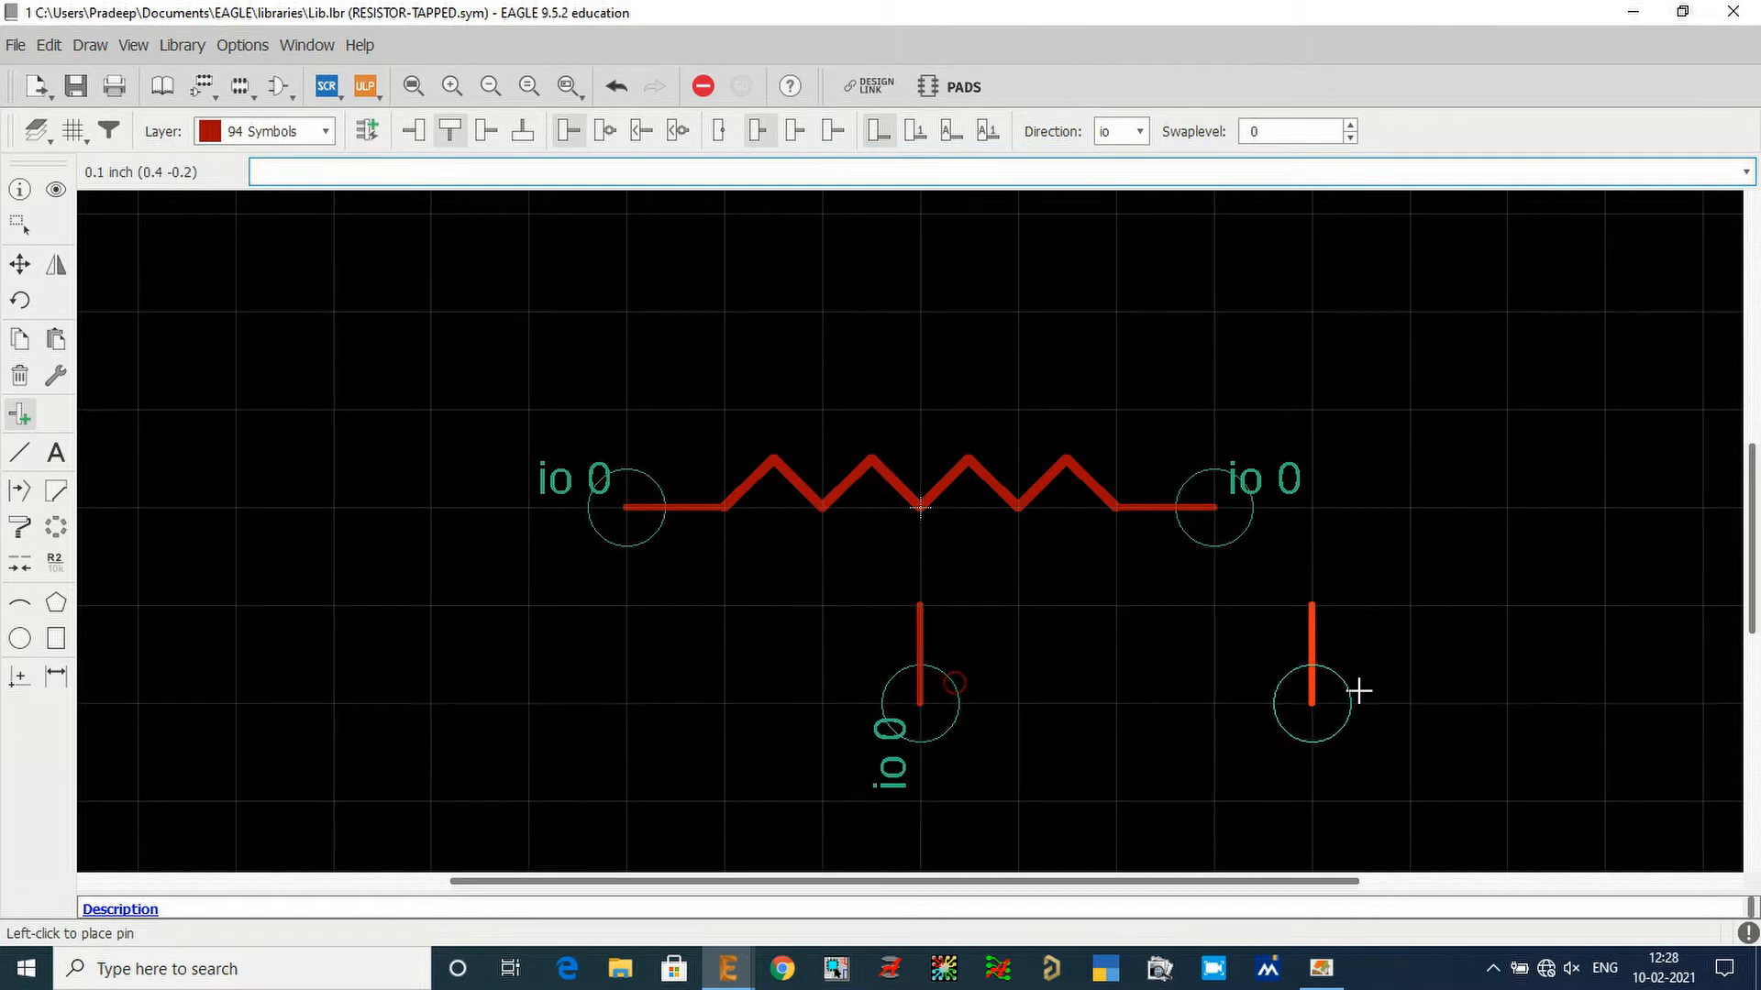
key(Escape)
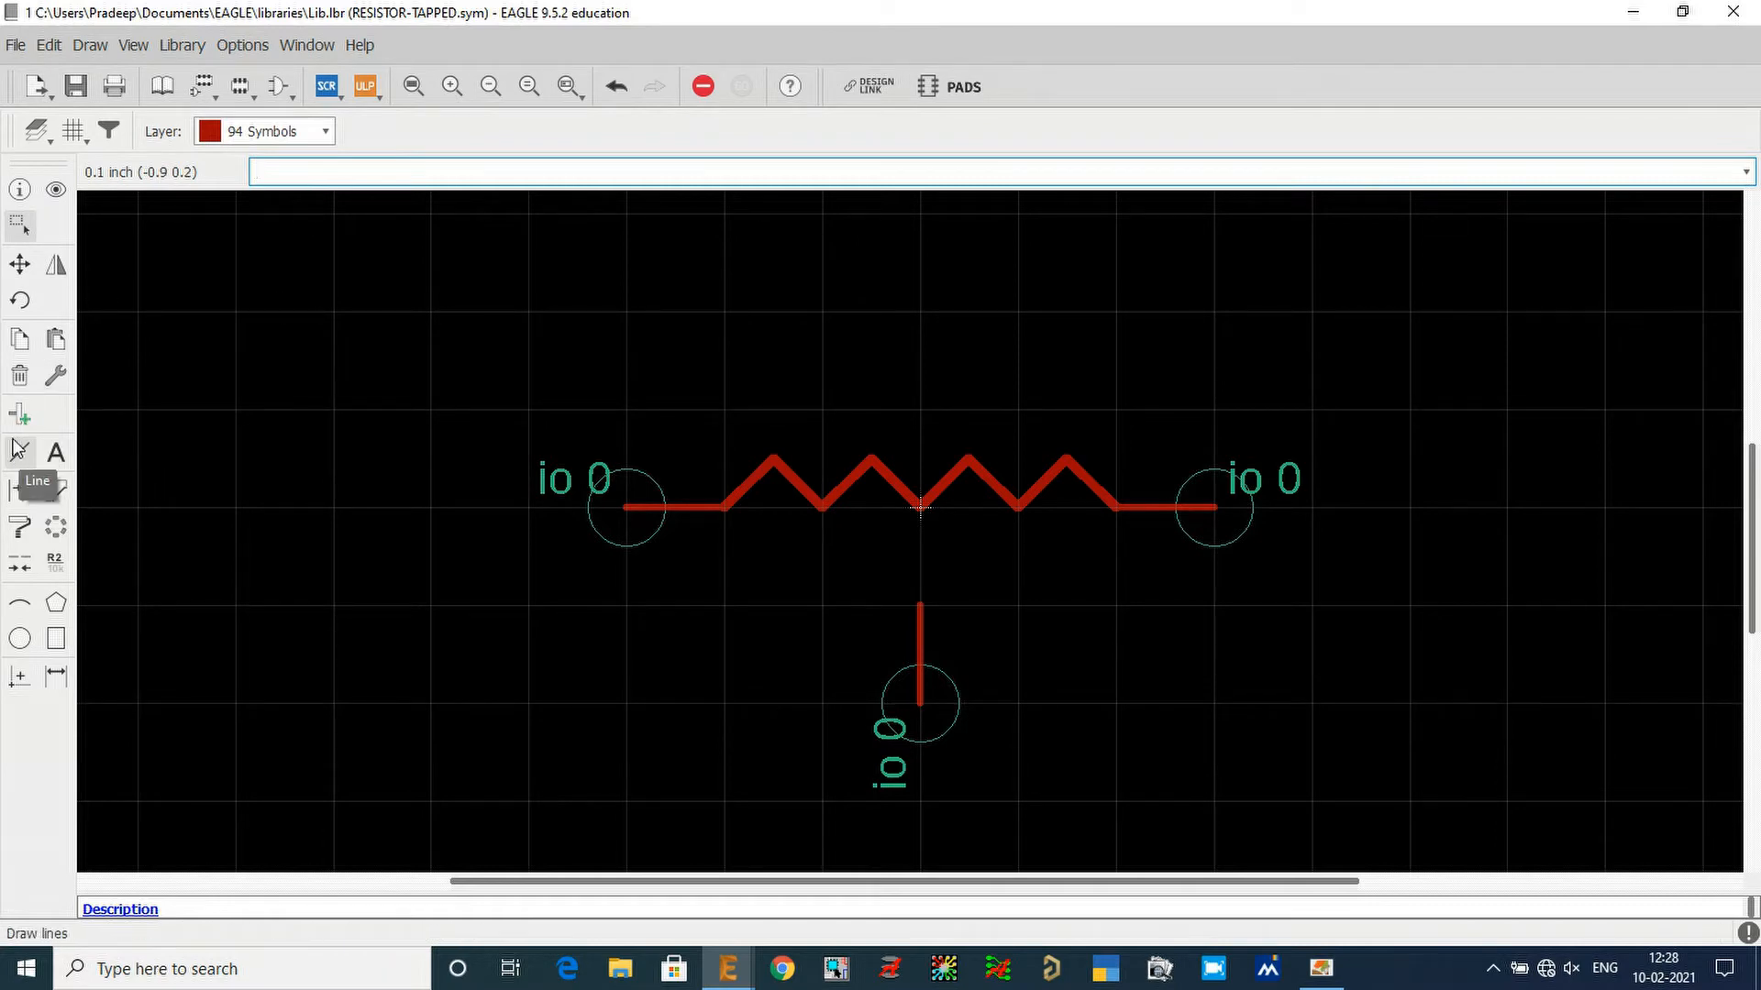
Step: Inspect the tap pin's properties without changing them
click(20, 415)
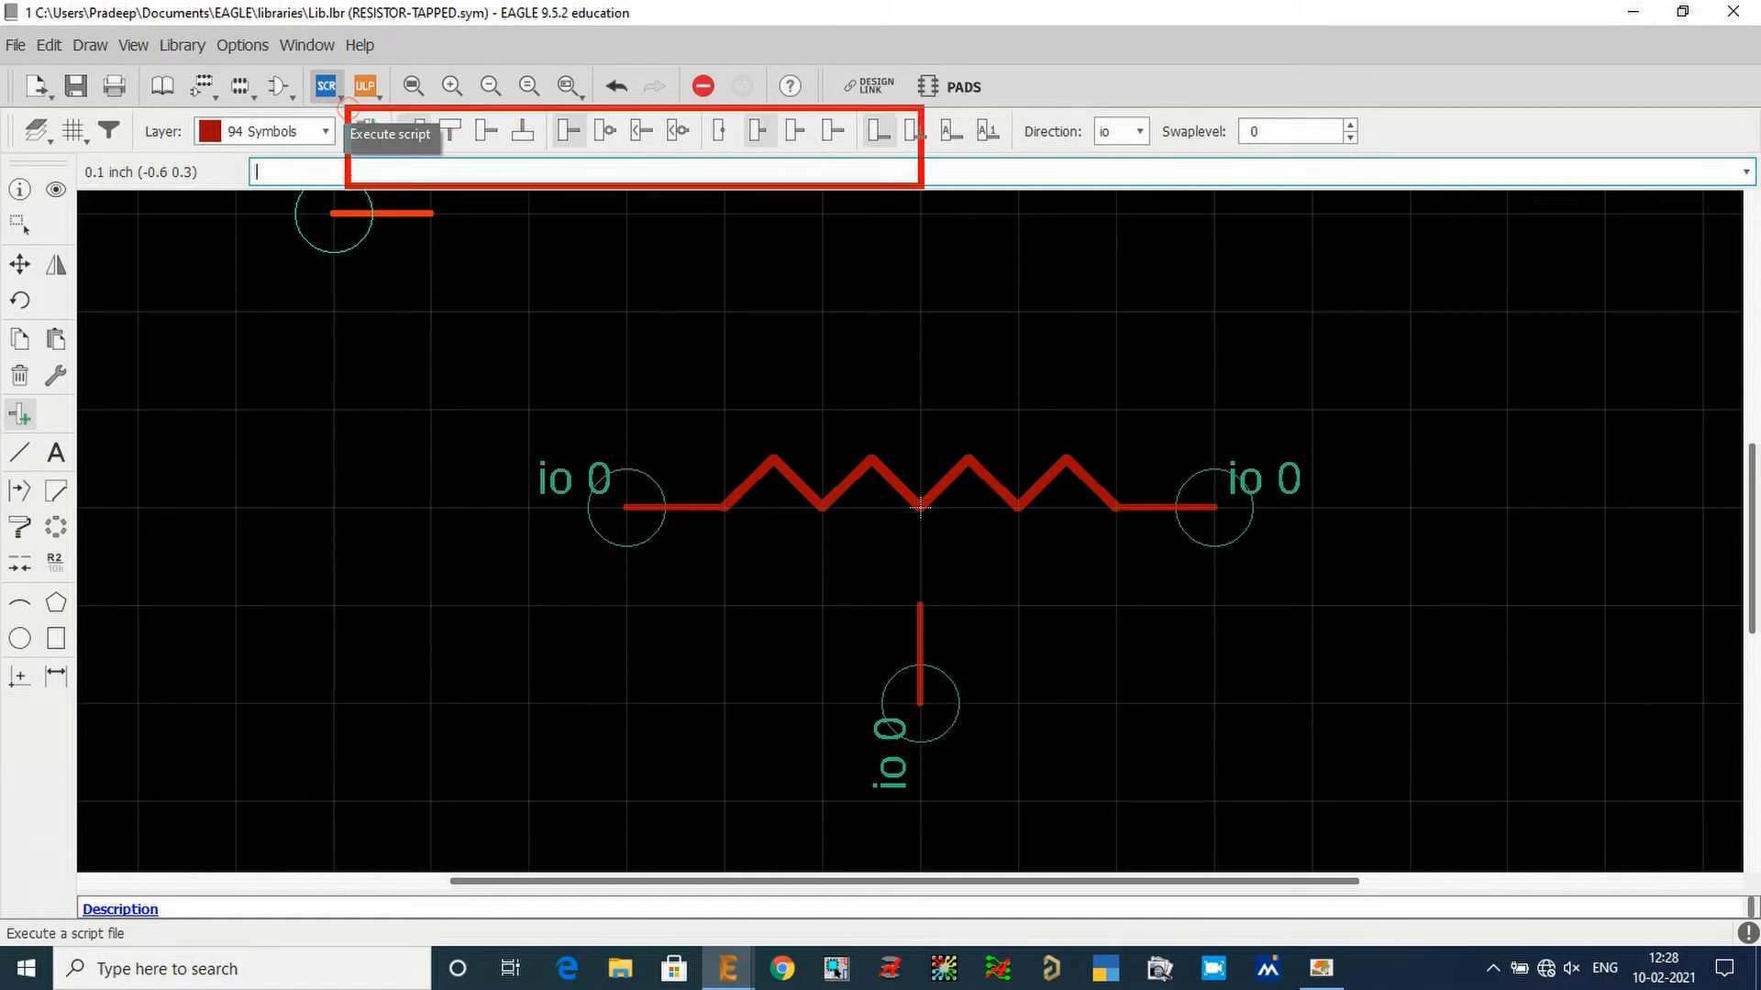
key(Escape)
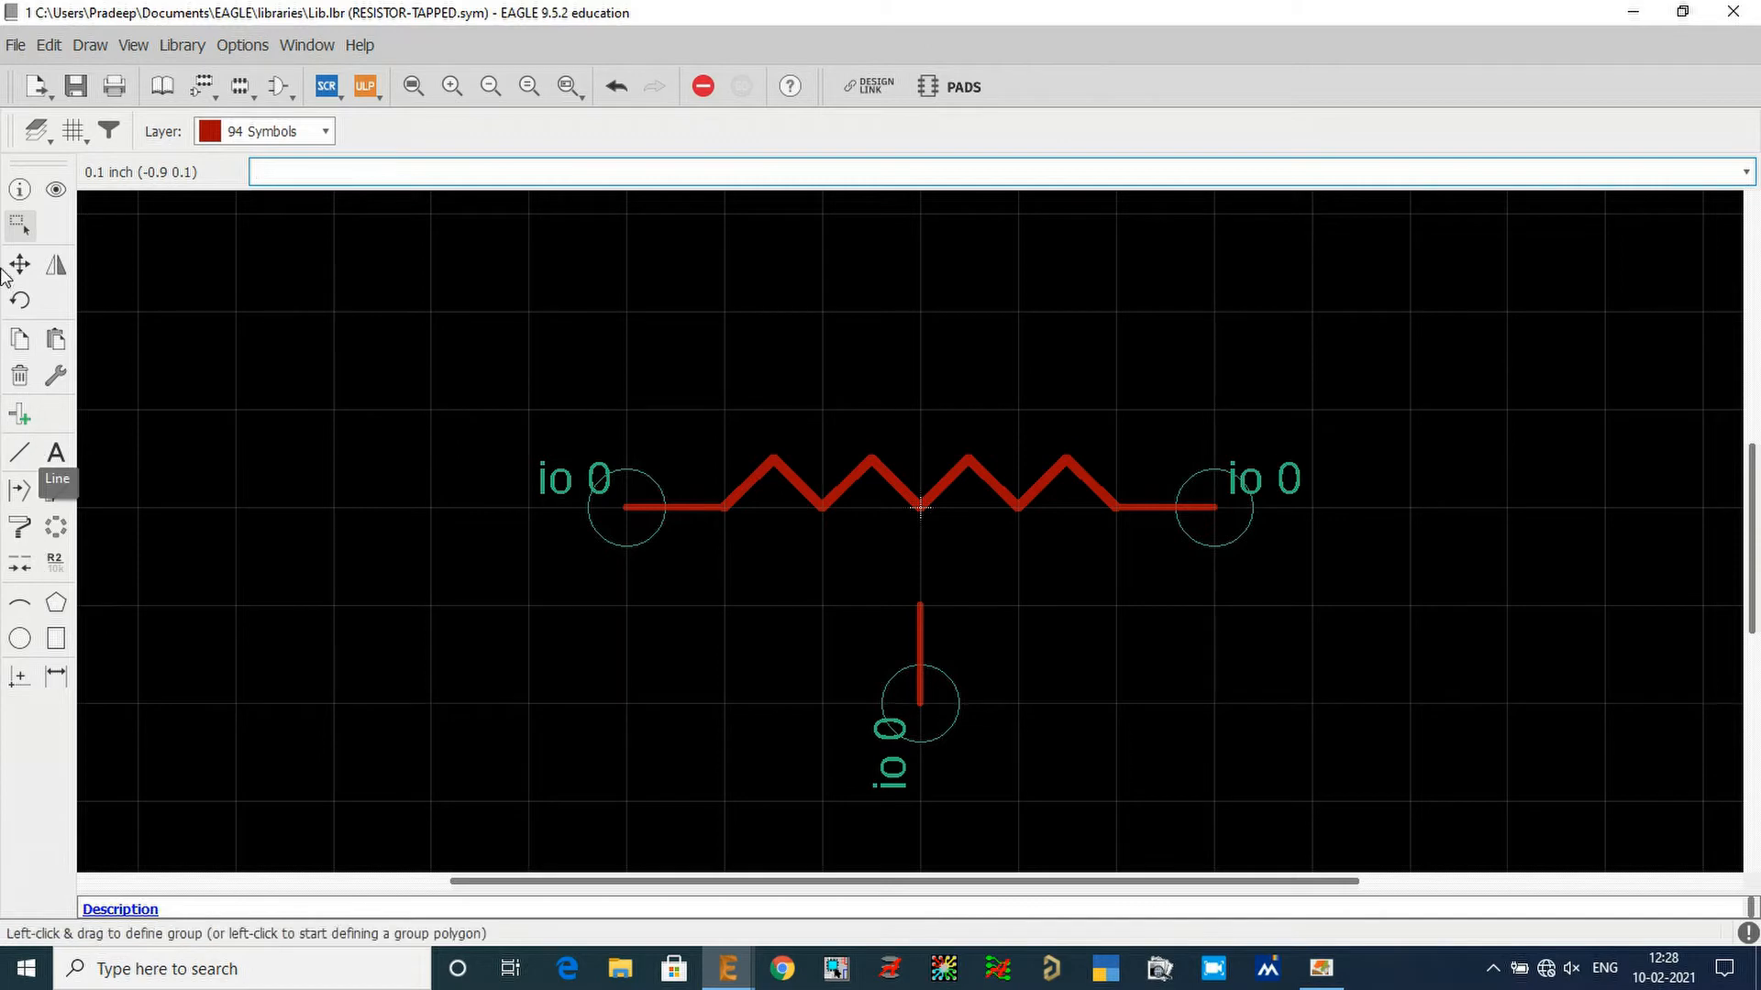
click(20, 191)
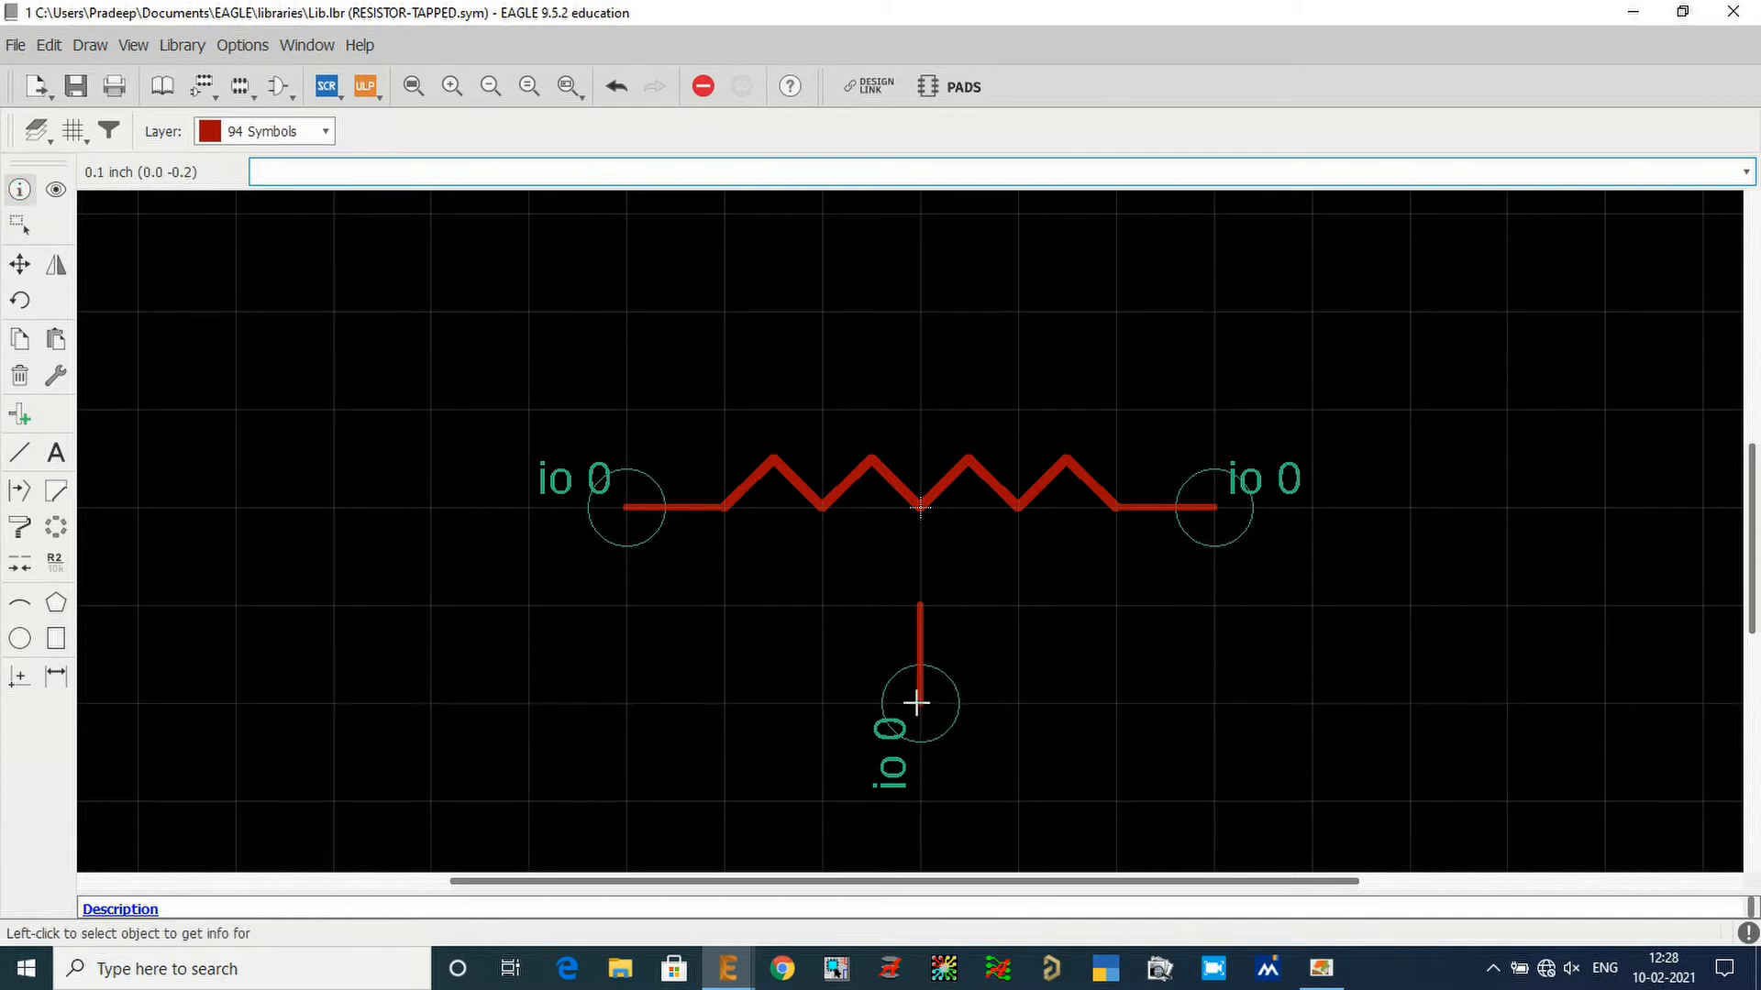
click(918, 700)
double_click(589, 570)
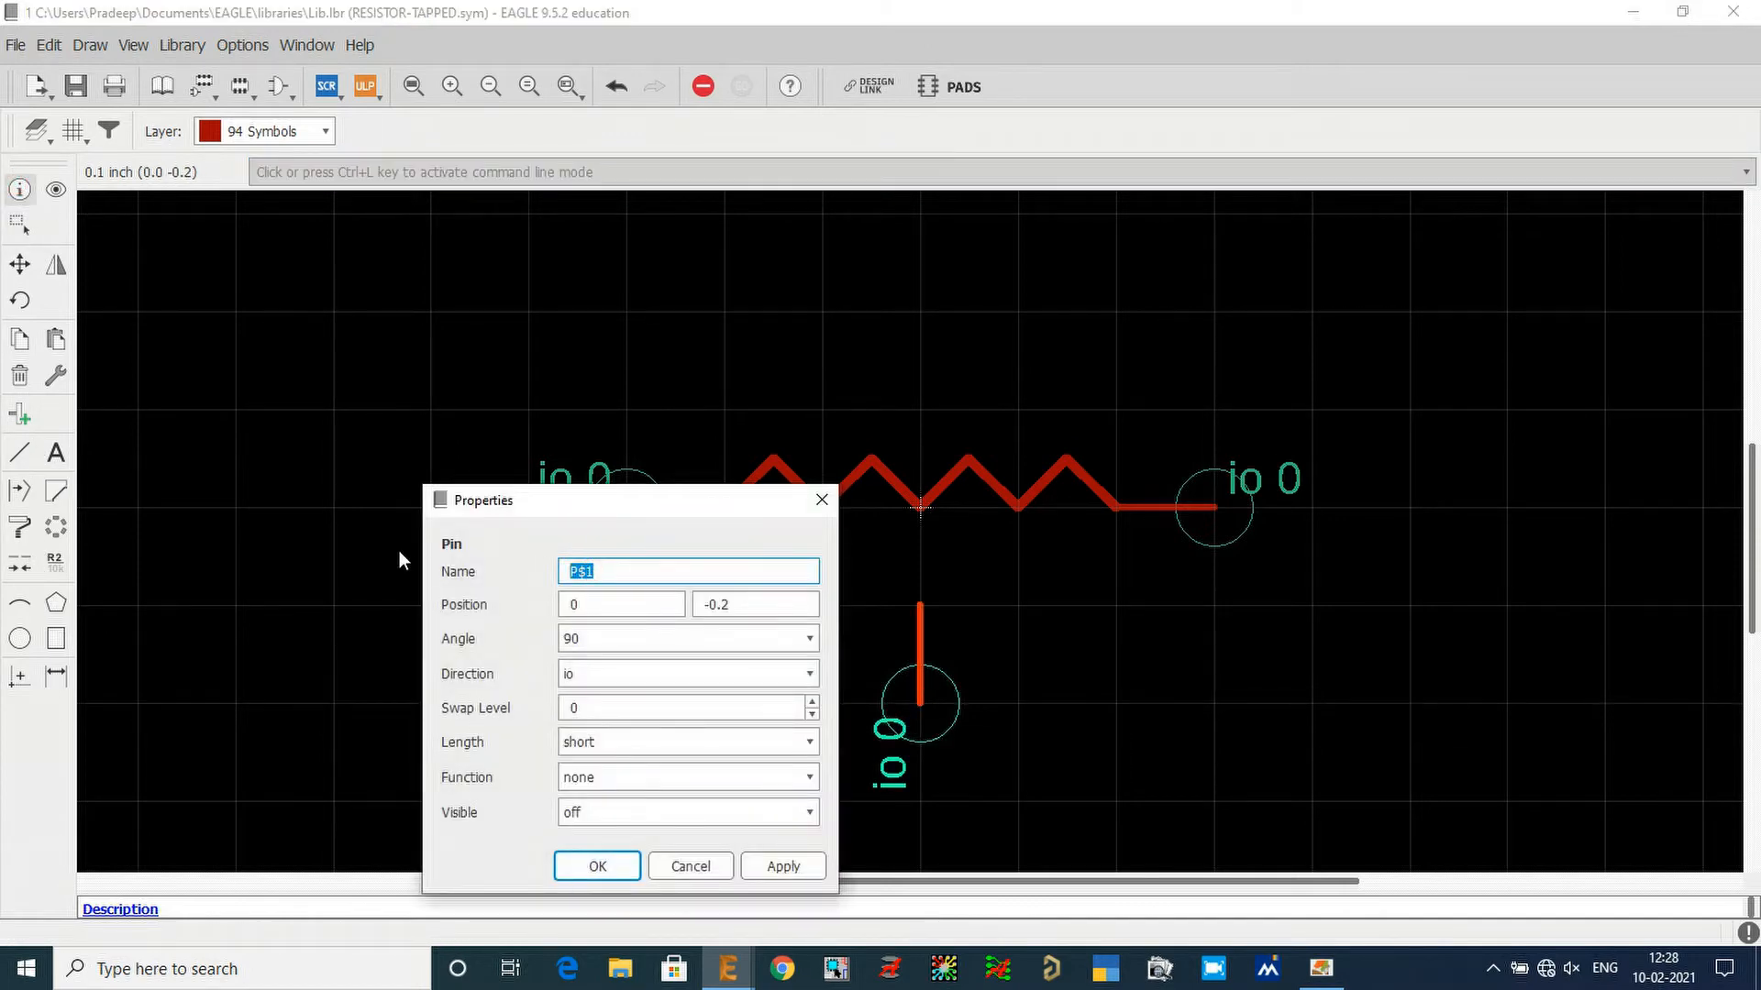
key(Escape)
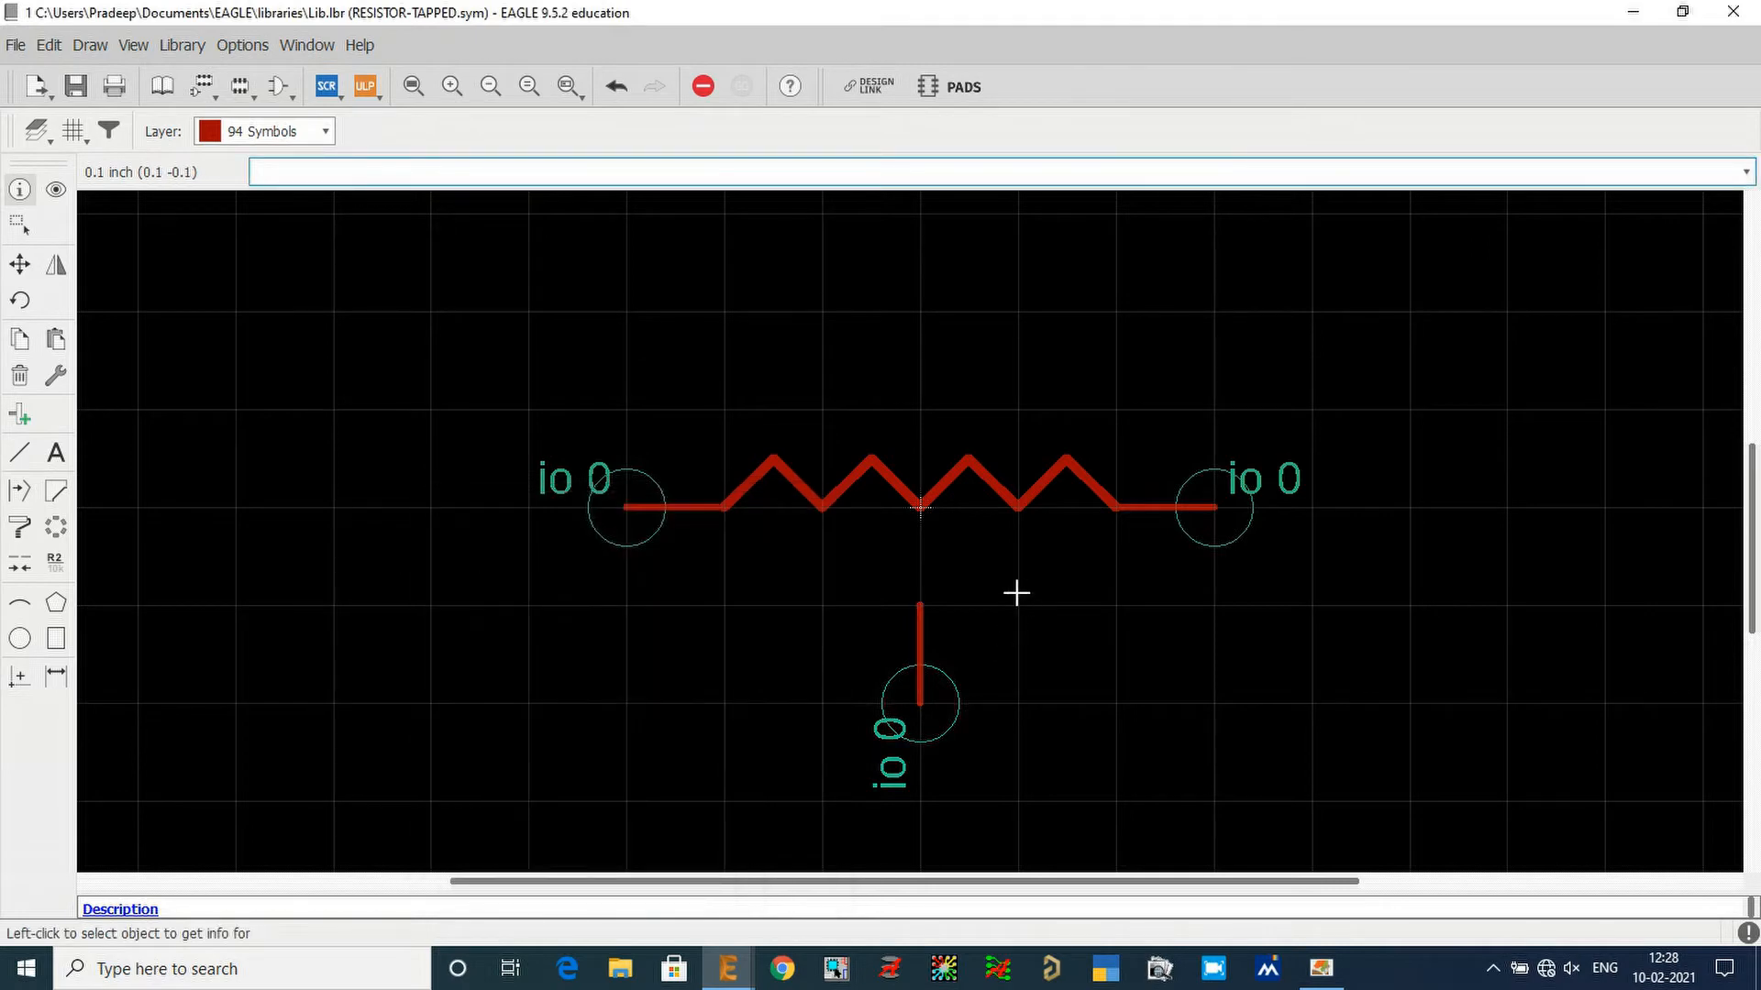
Step: Draw a continuous 0.01-wide line on layer 94 Symbols from the tap pin's upper end (0 -0.1) to the zigzag's center (0 0)
scroll(1016, 593, up, 4)
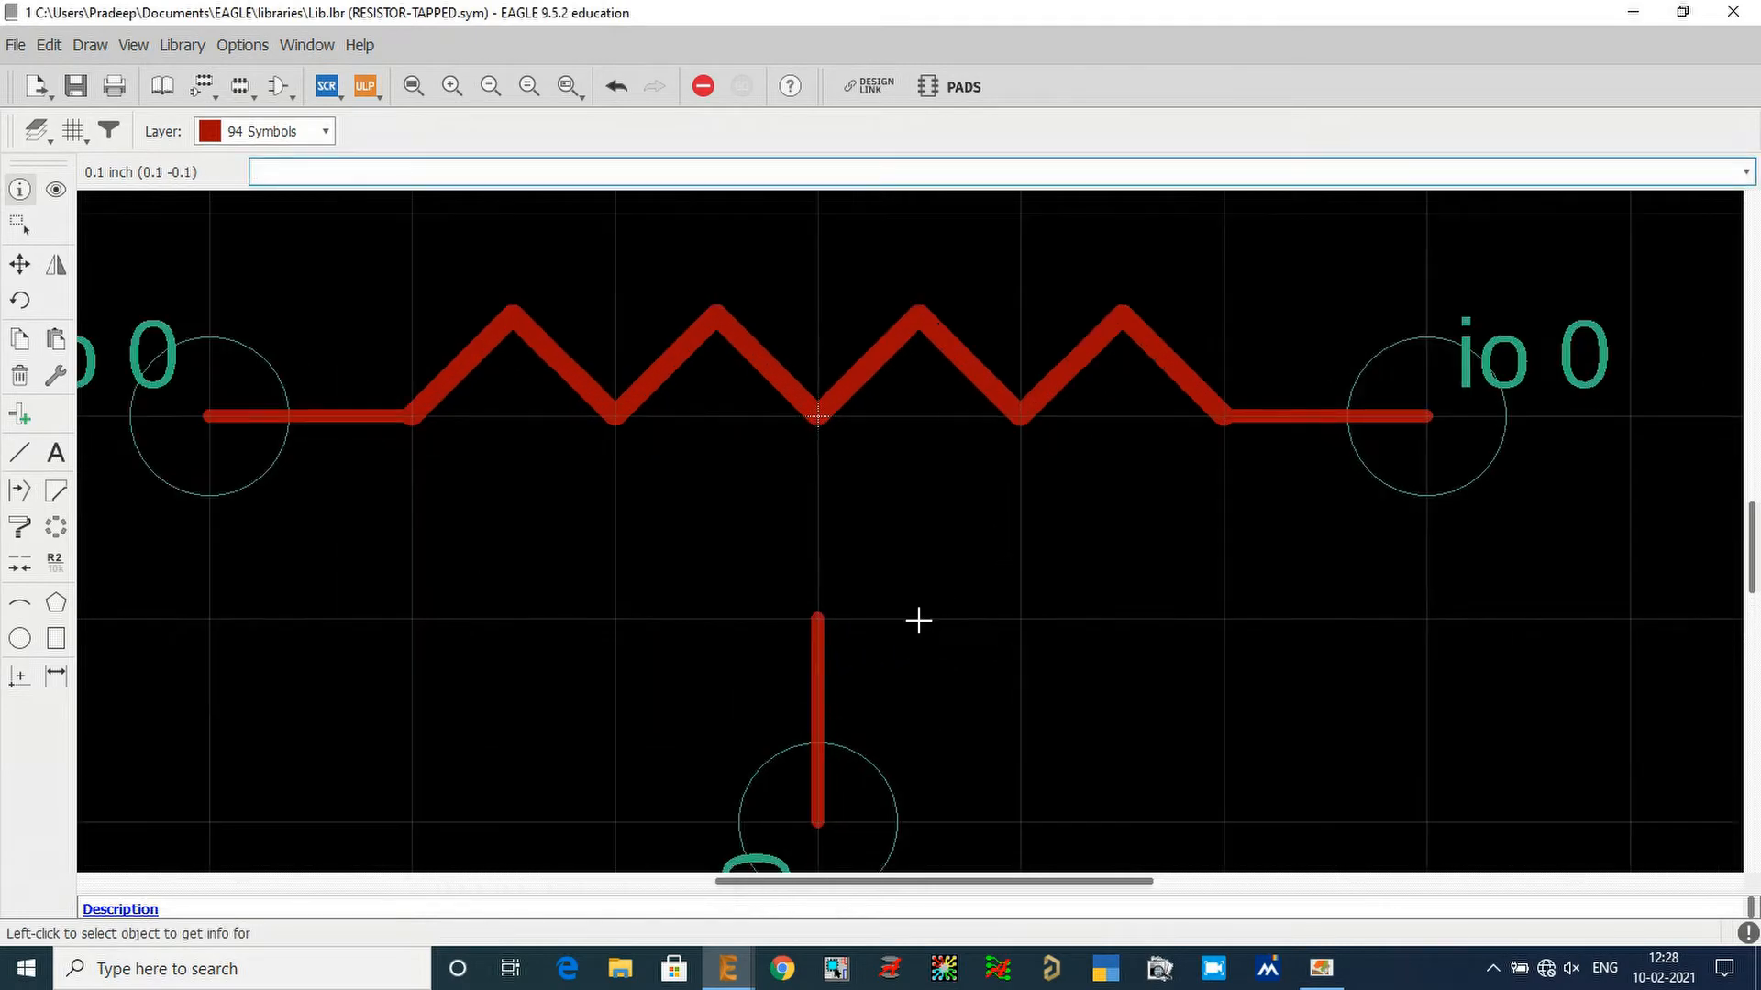
click(21, 454)
click(279, 135)
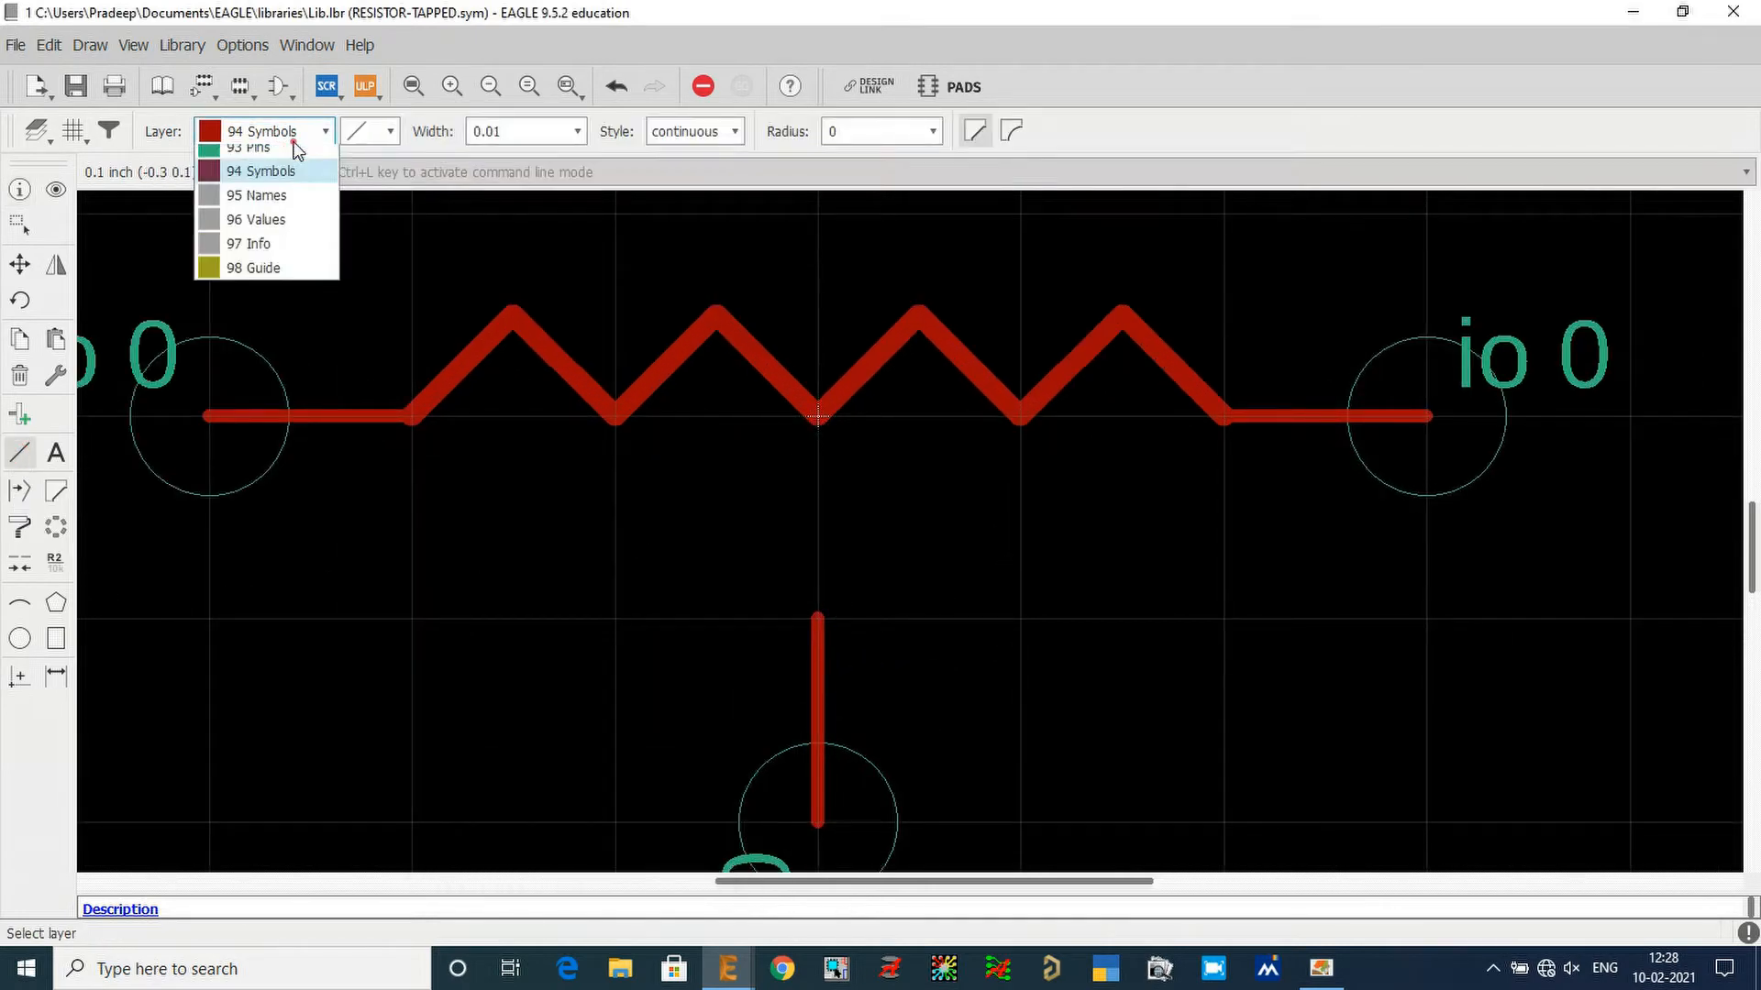
click(293, 140)
click(392, 133)
click(395, 136)
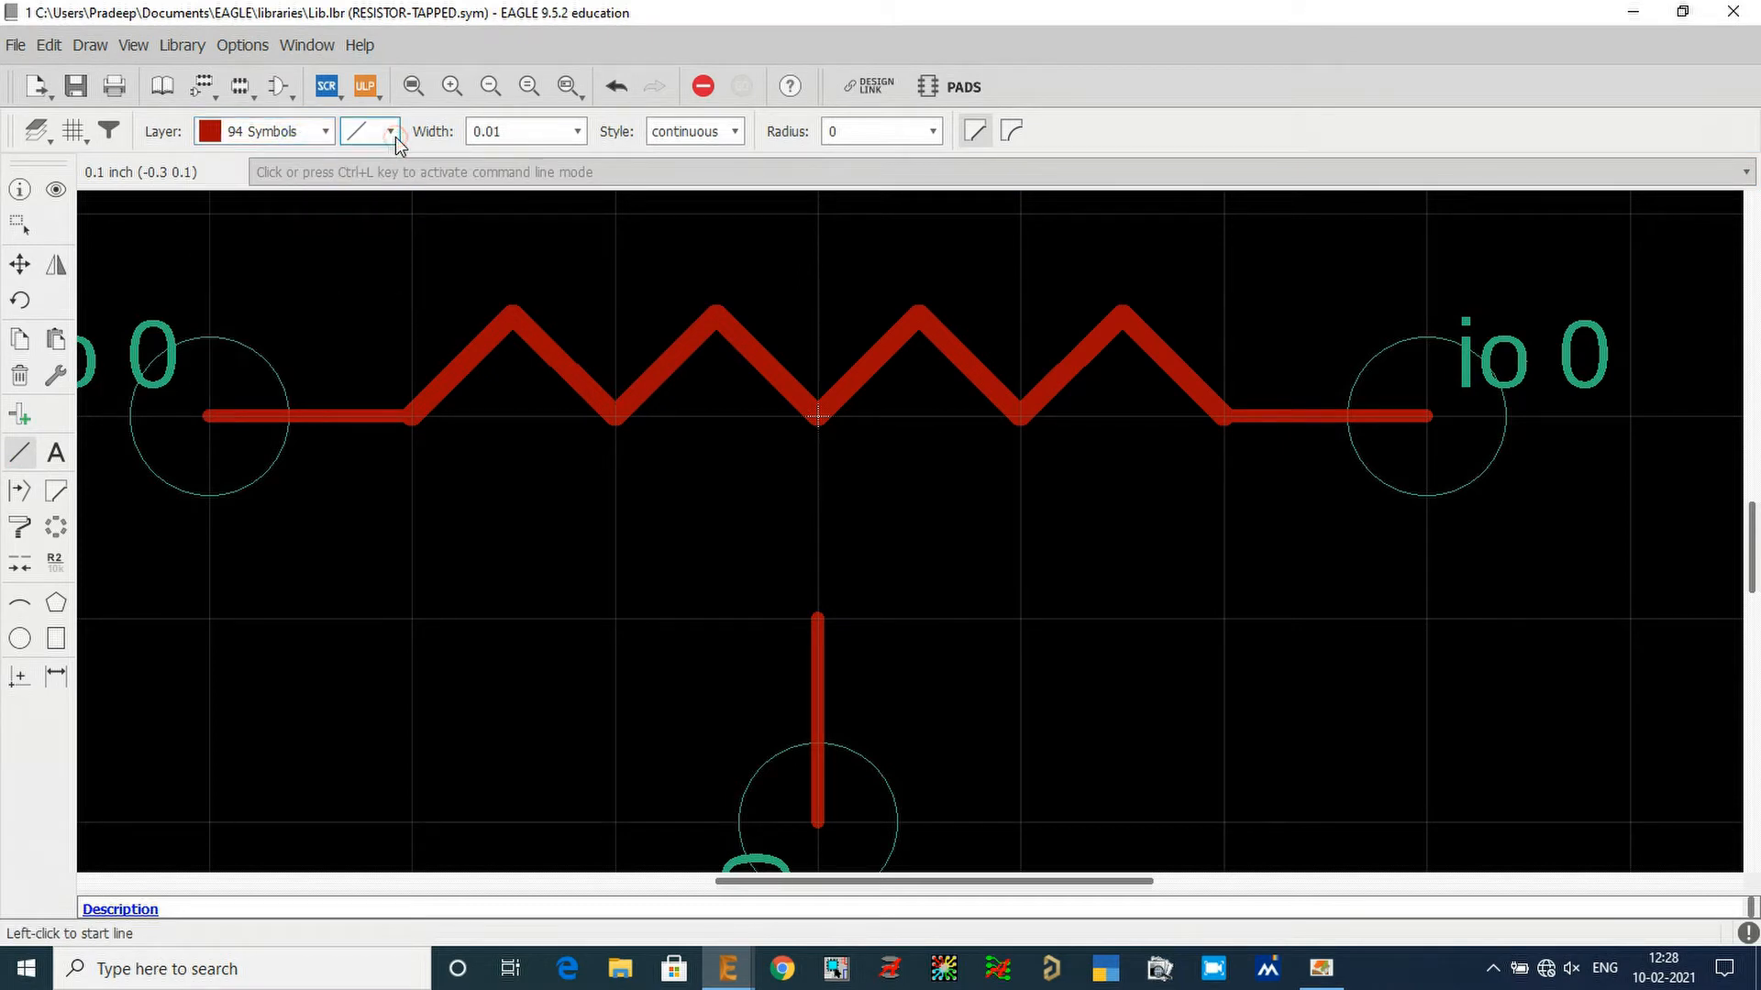
click(689, 135)
click(688, 133)
click(818, 619)
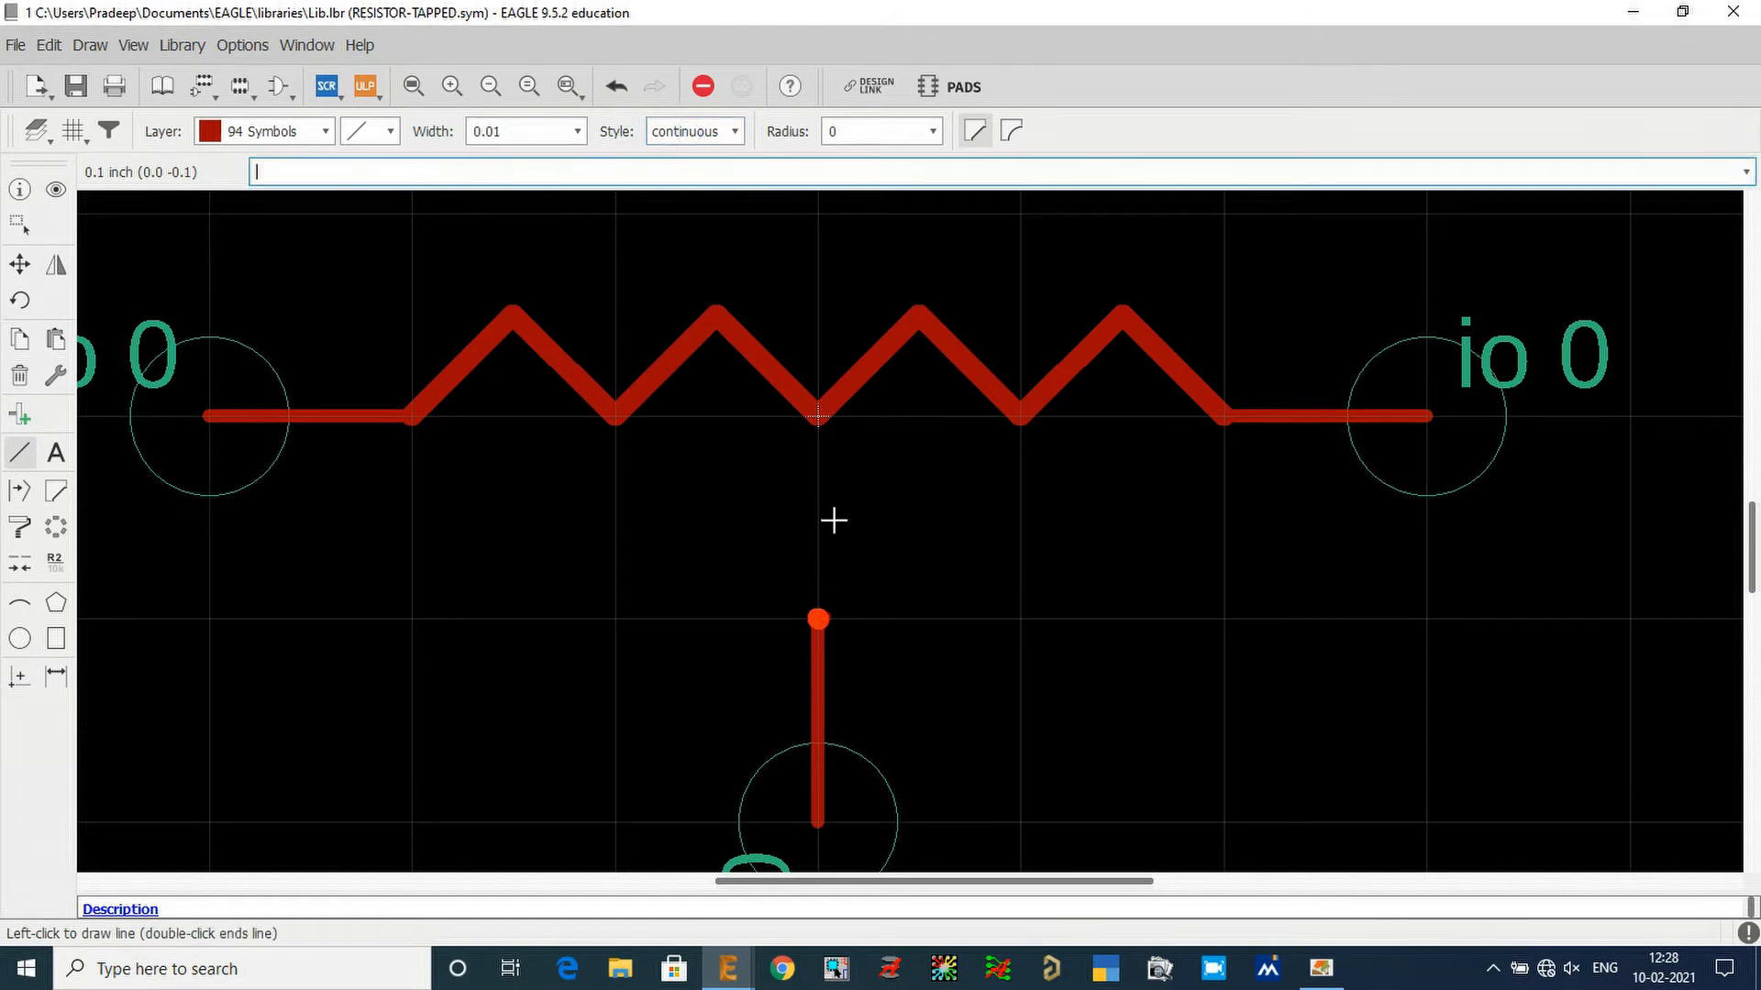
double_click(817, 417)
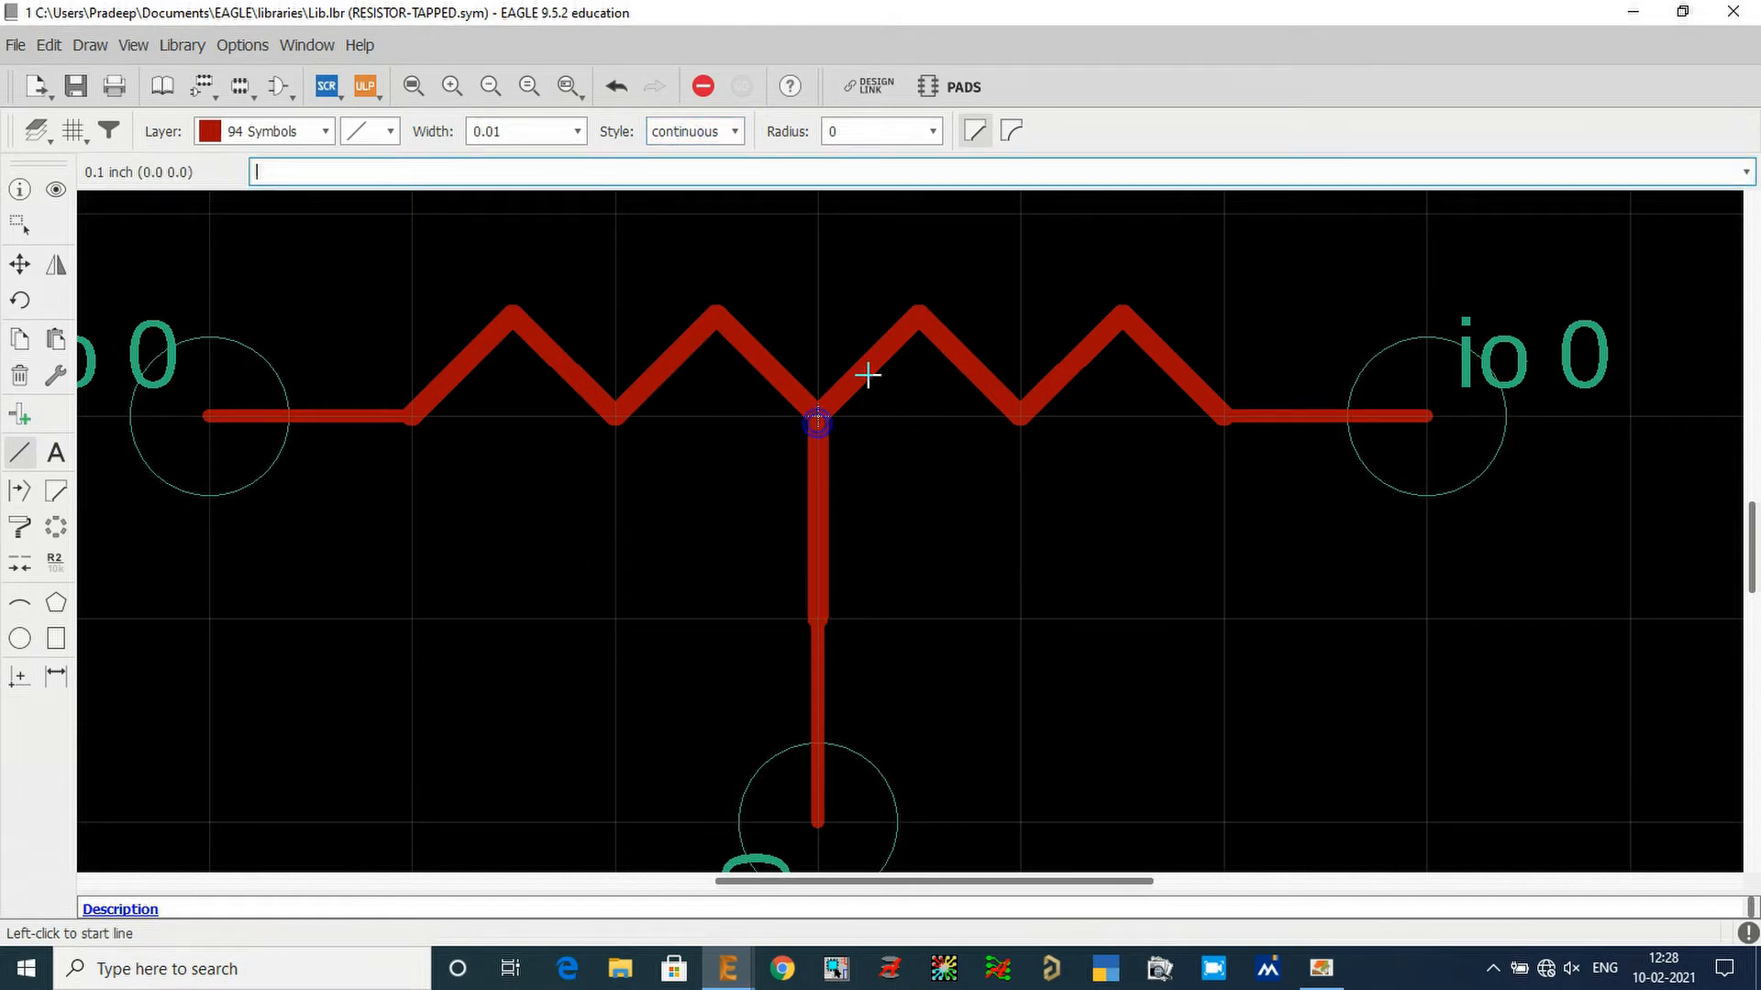
Step: Check how the tap meets the zigzag in the reference PDF's Tapped resistor and return to the EAGLE symbol editor
scroll(865, 373, down, 1)
click(1323, 970)
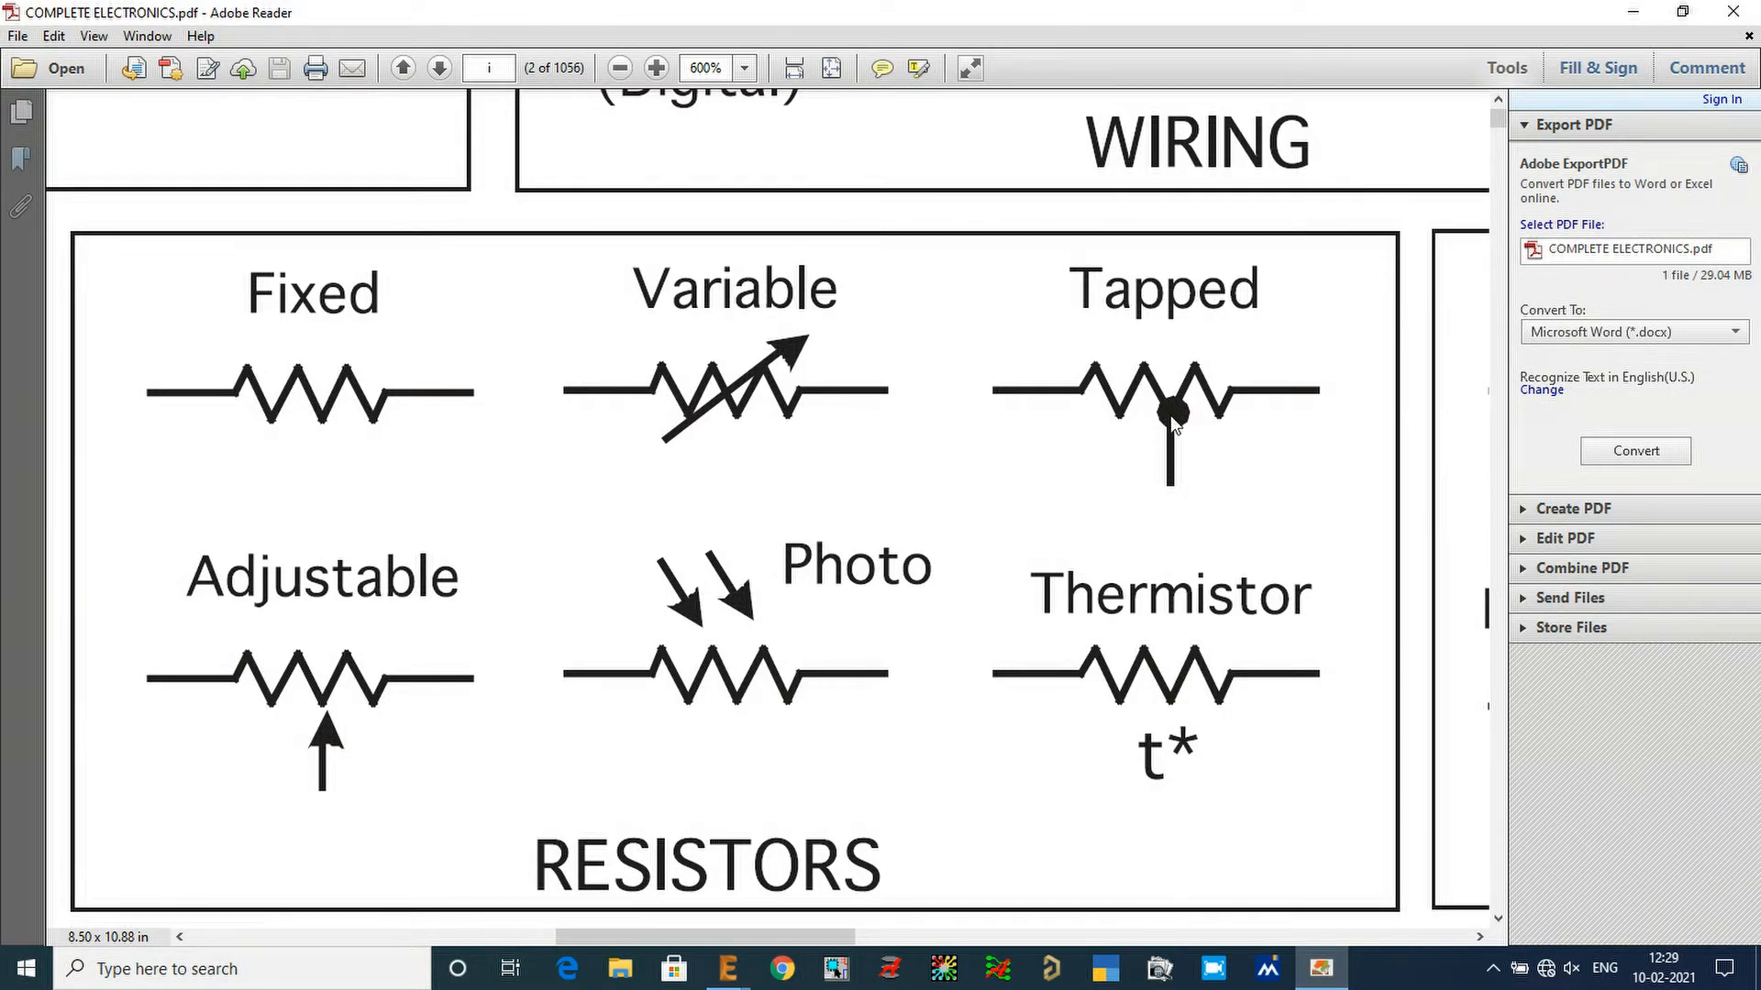
click(728, 970)
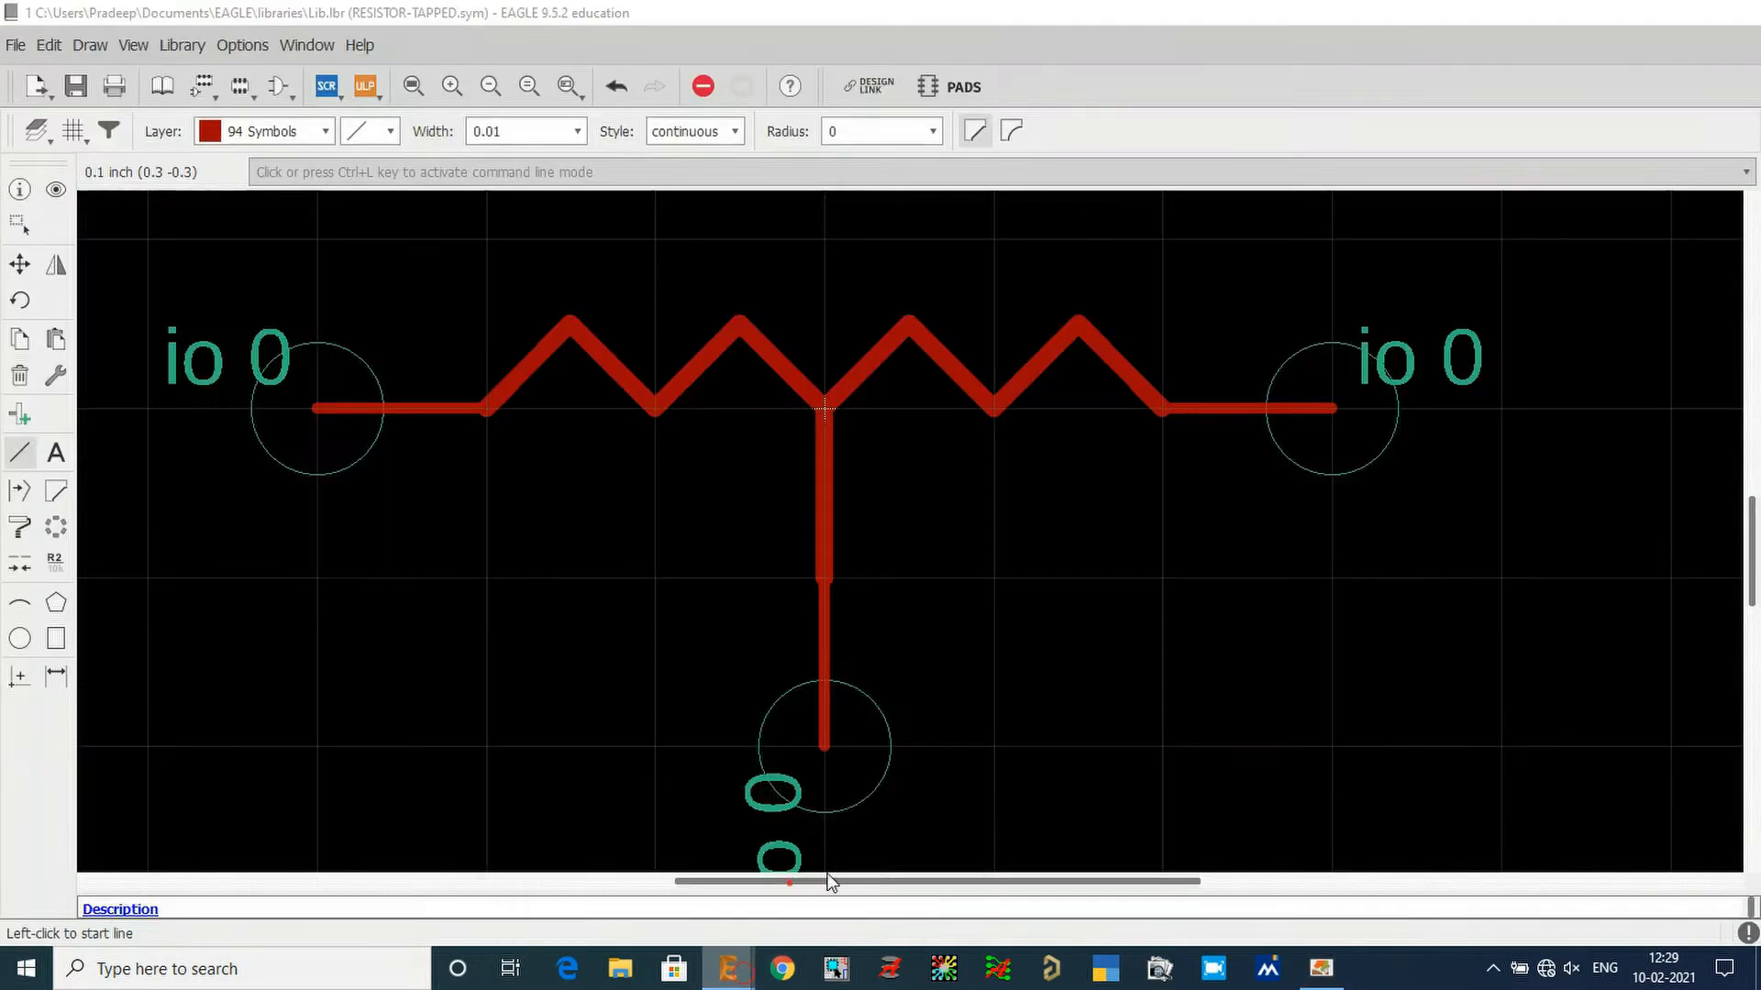
Step: On a 0.01 inch grid, draw a 0.01-wide circle with a 0.01 inch radius at the zigzag's center (0 0) on layer 94 Symbols
click(72, 131)
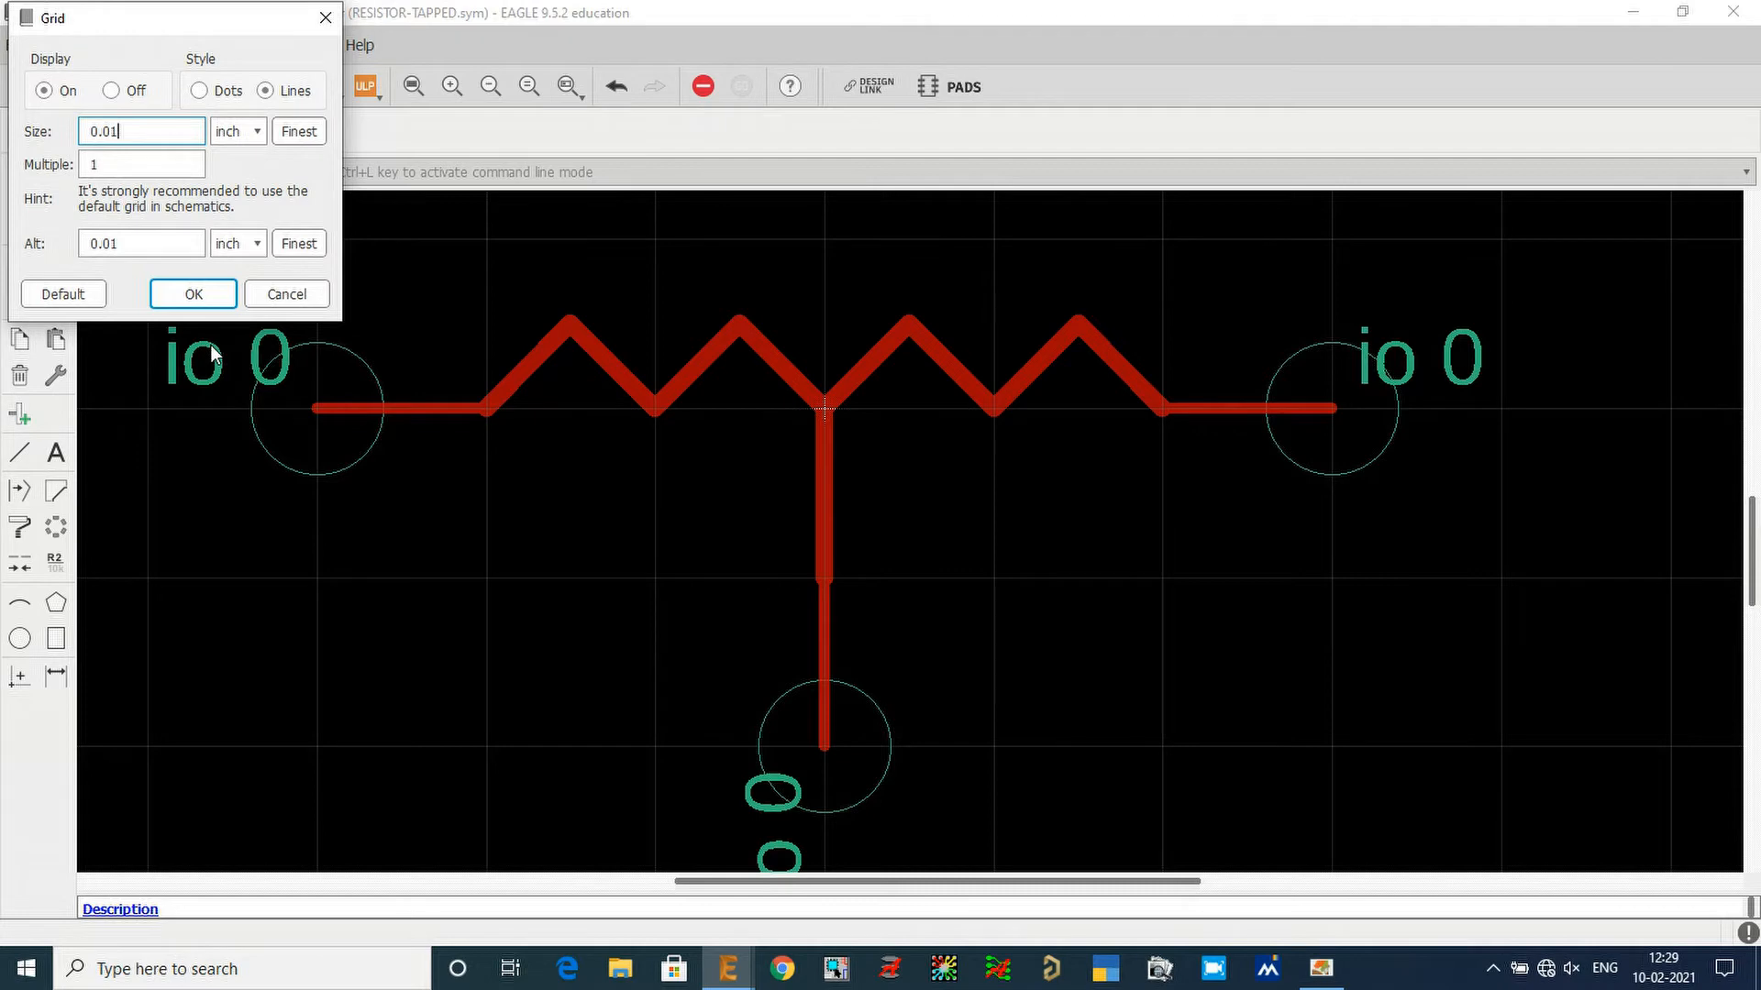
key(Return)
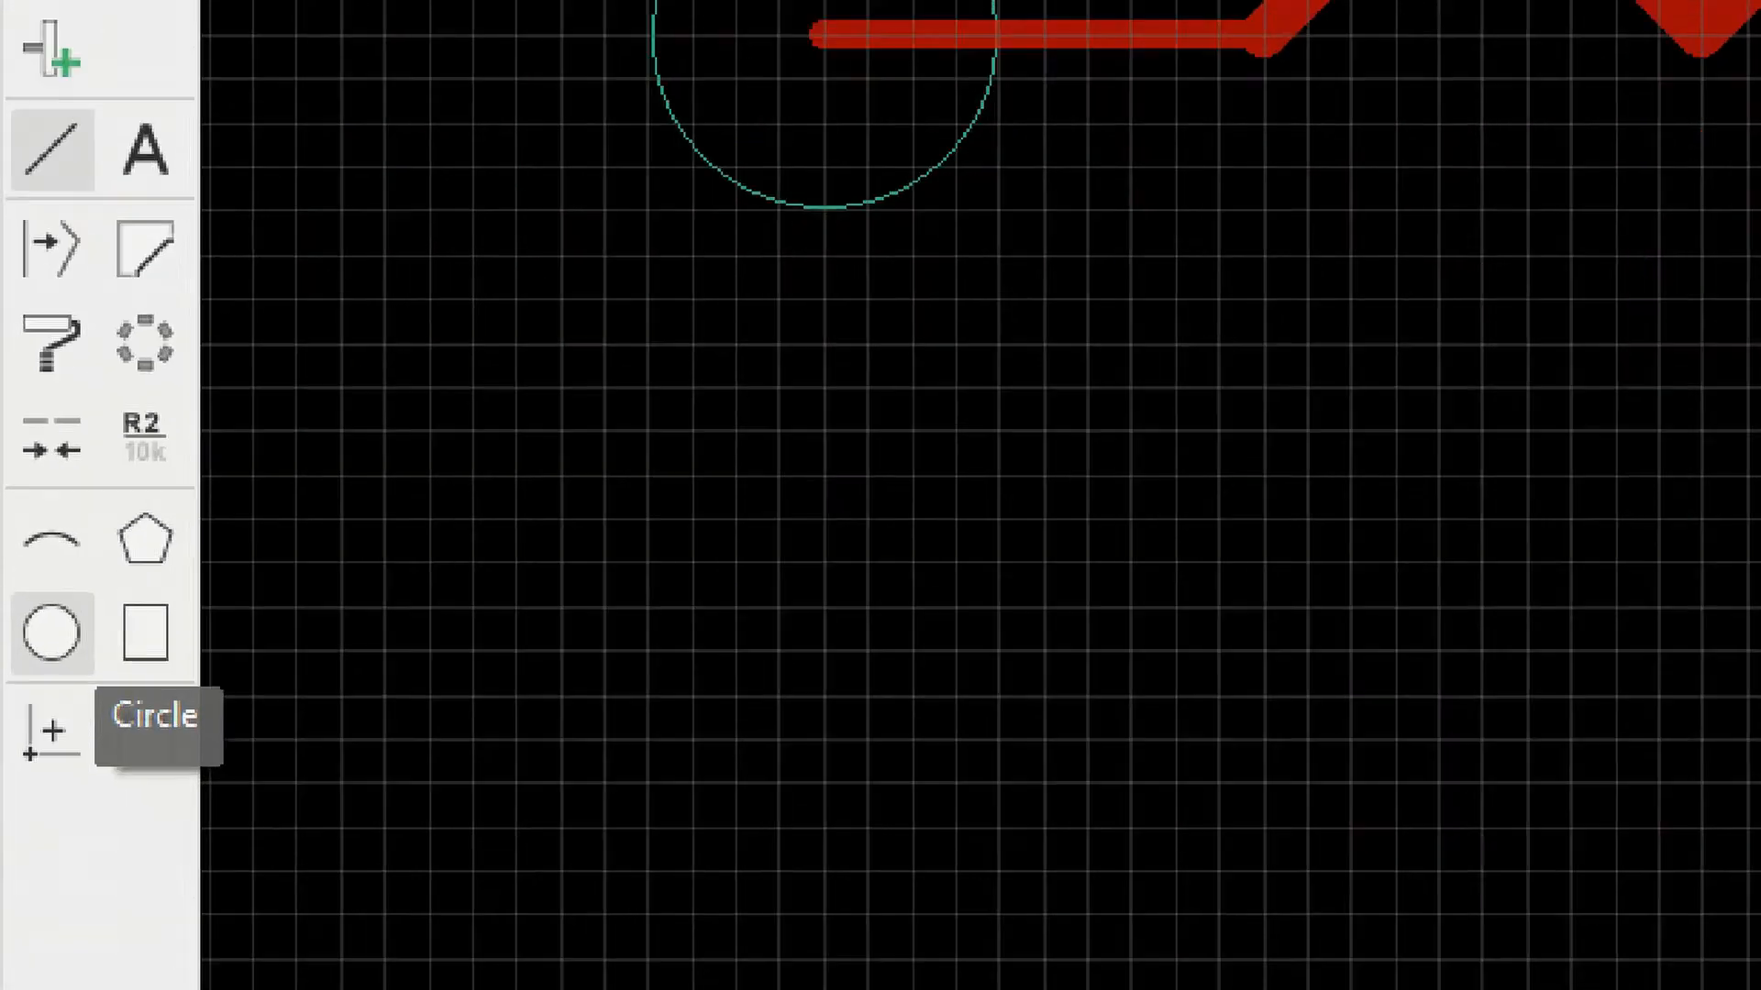
click(20, 639)
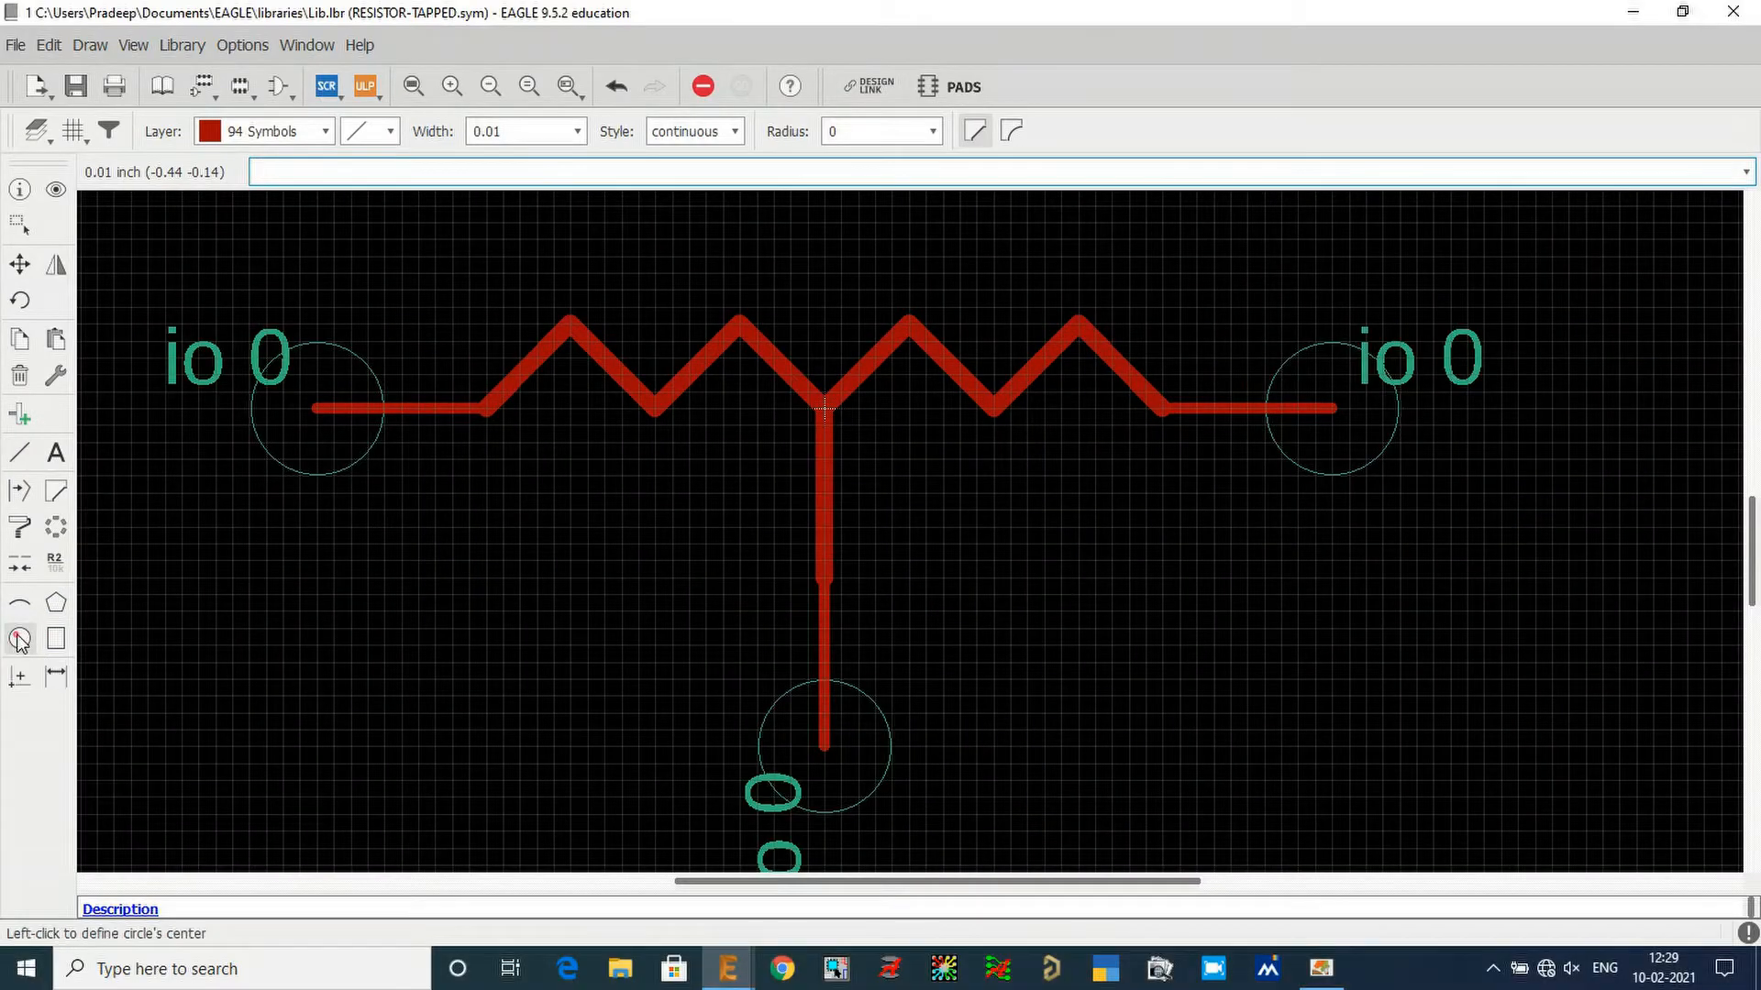
click(476, 133)
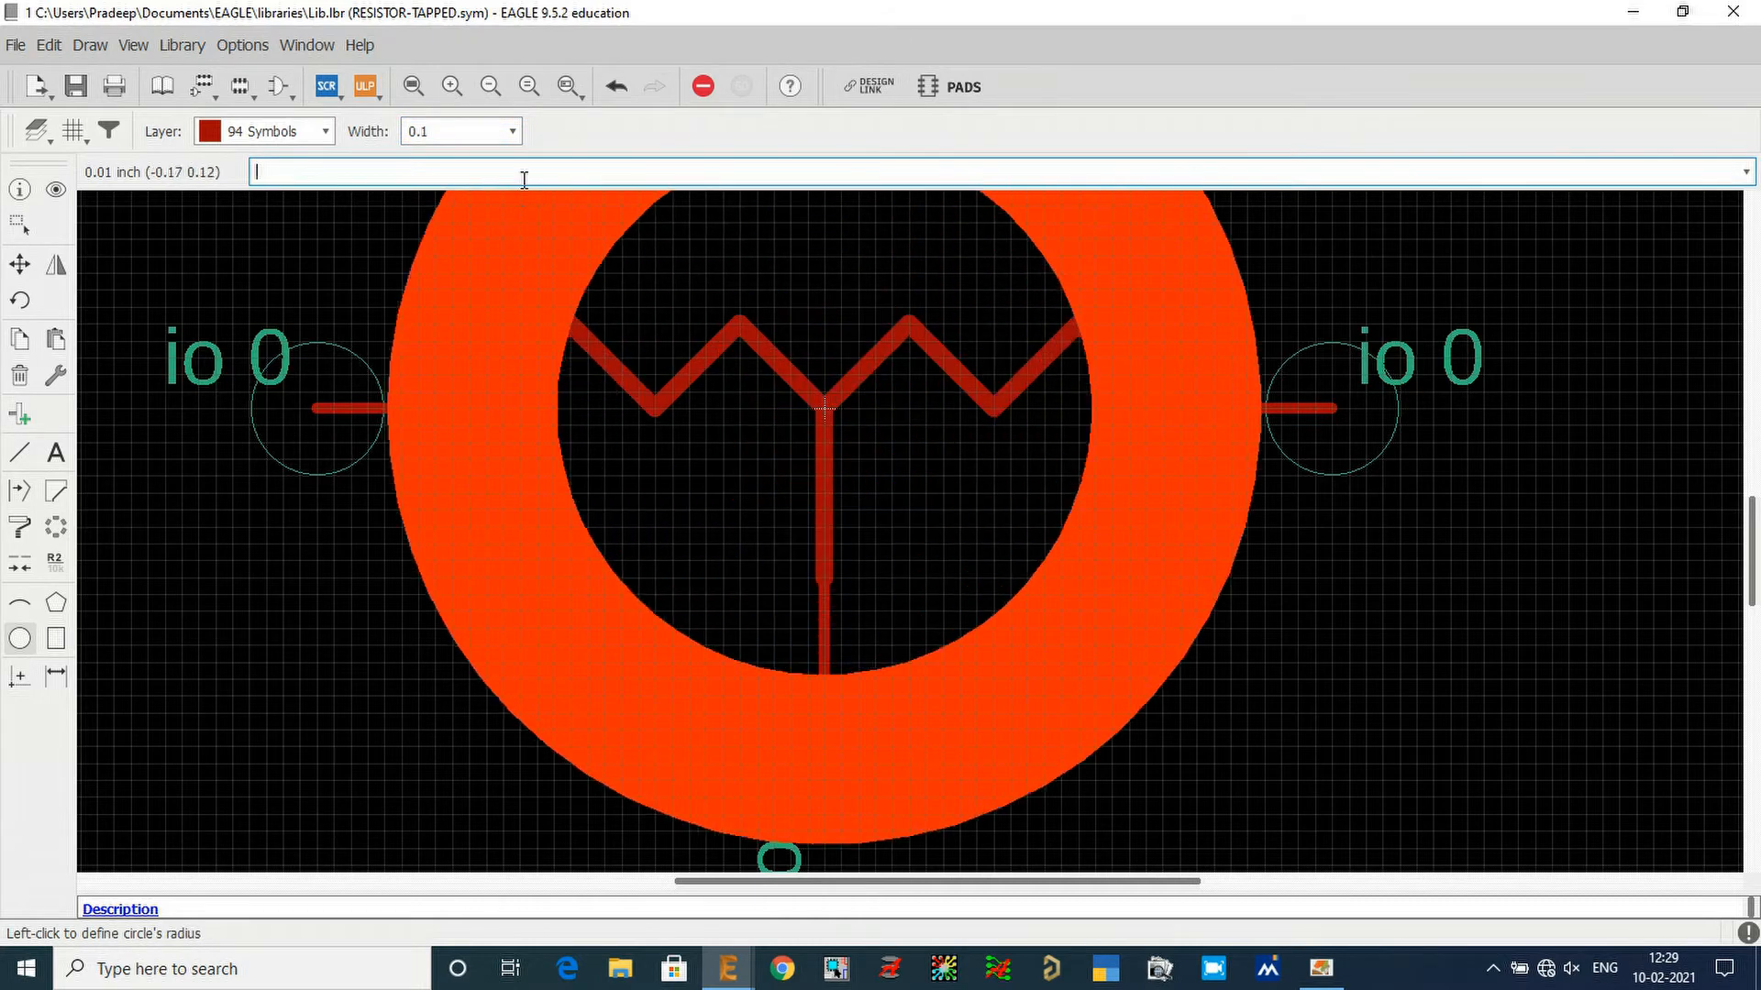
click(465, 131)
key(BackSpace)
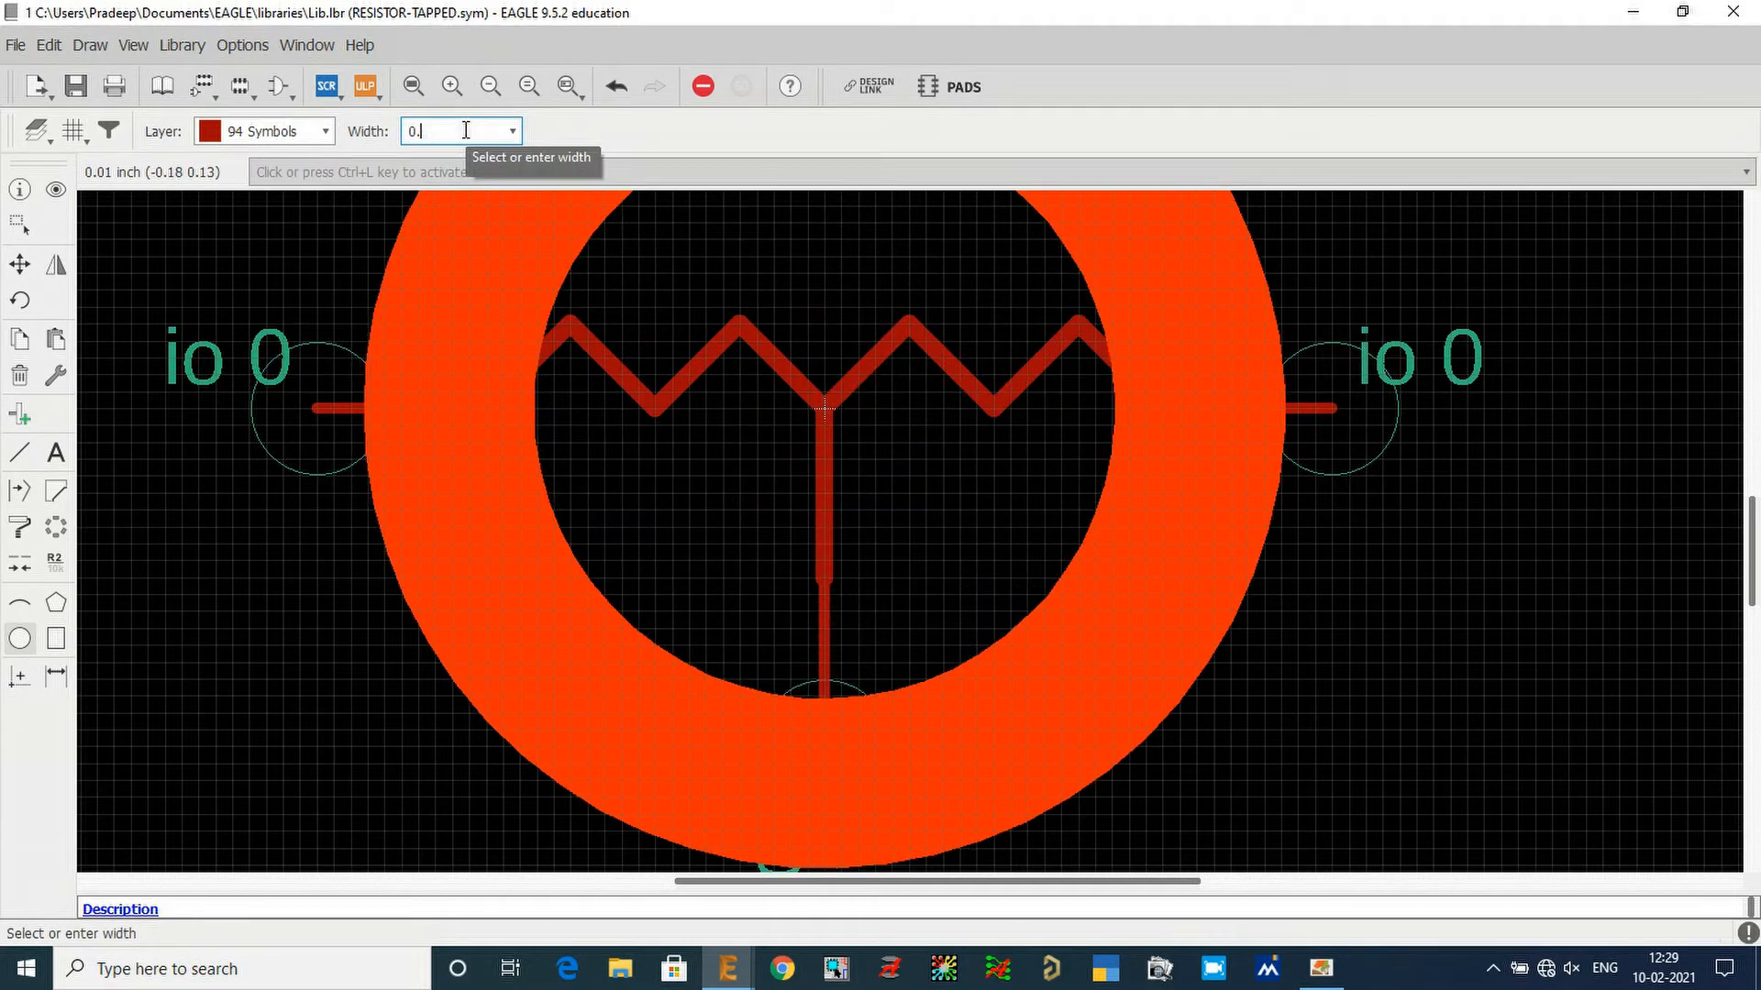
text(01)
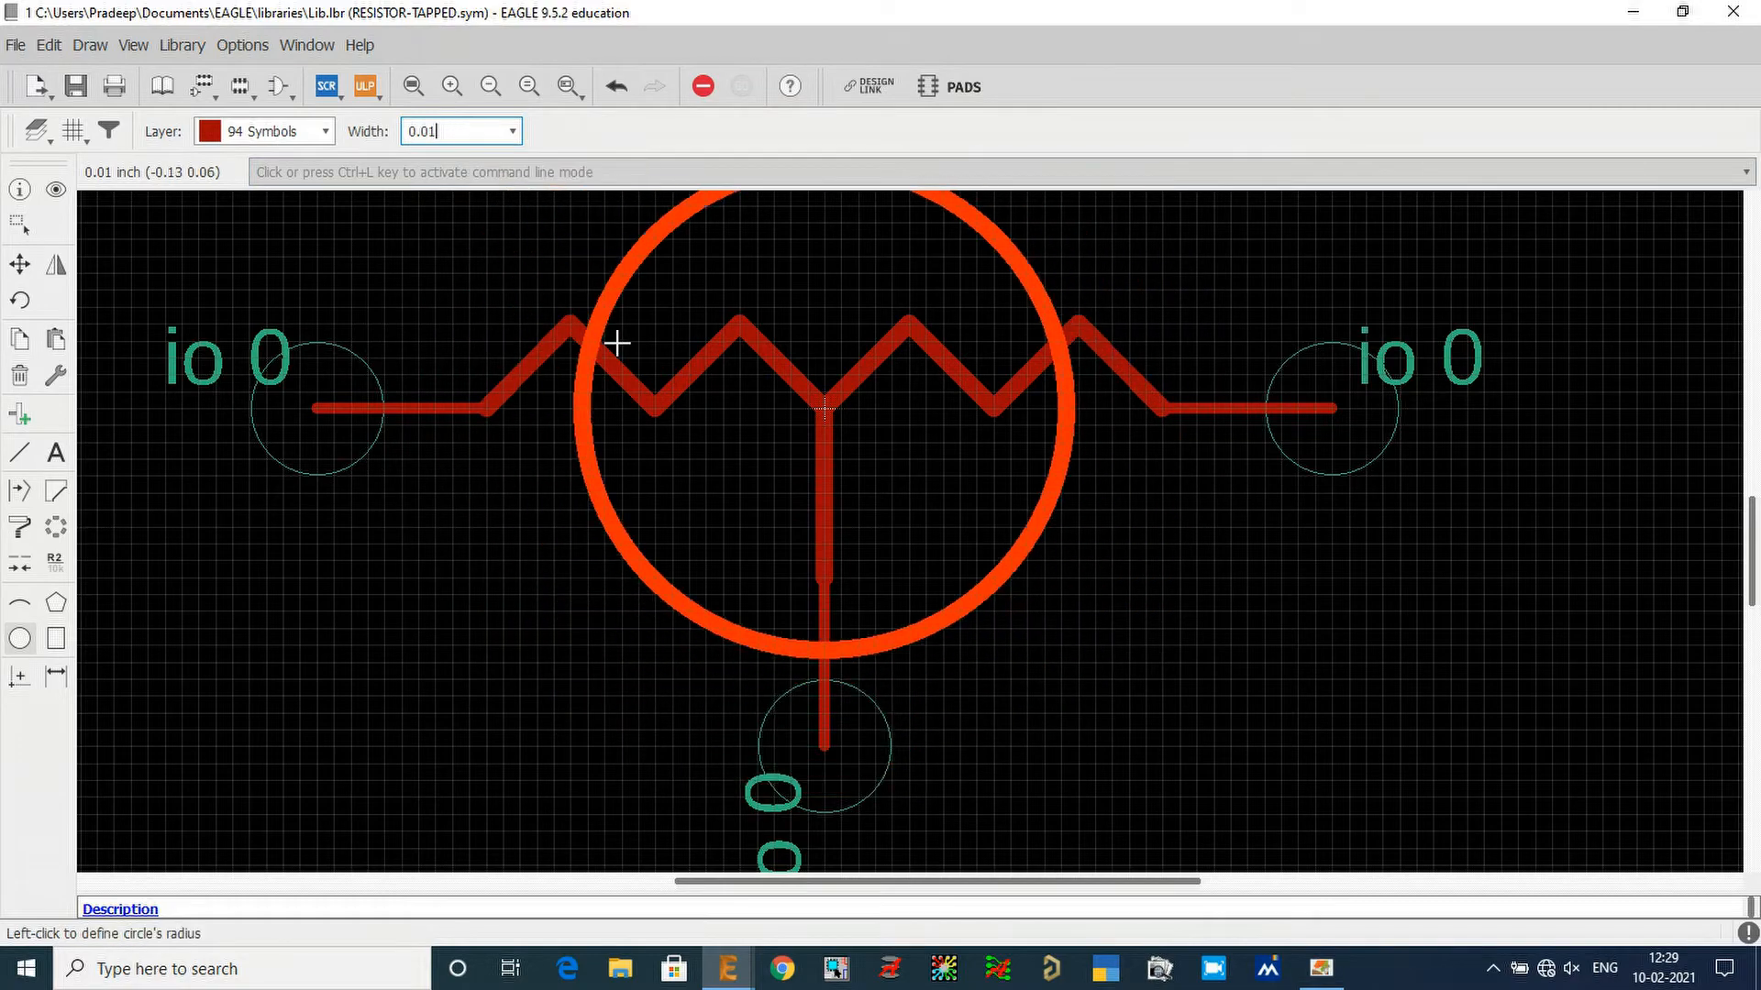
scroll(823, 407, up, 5)
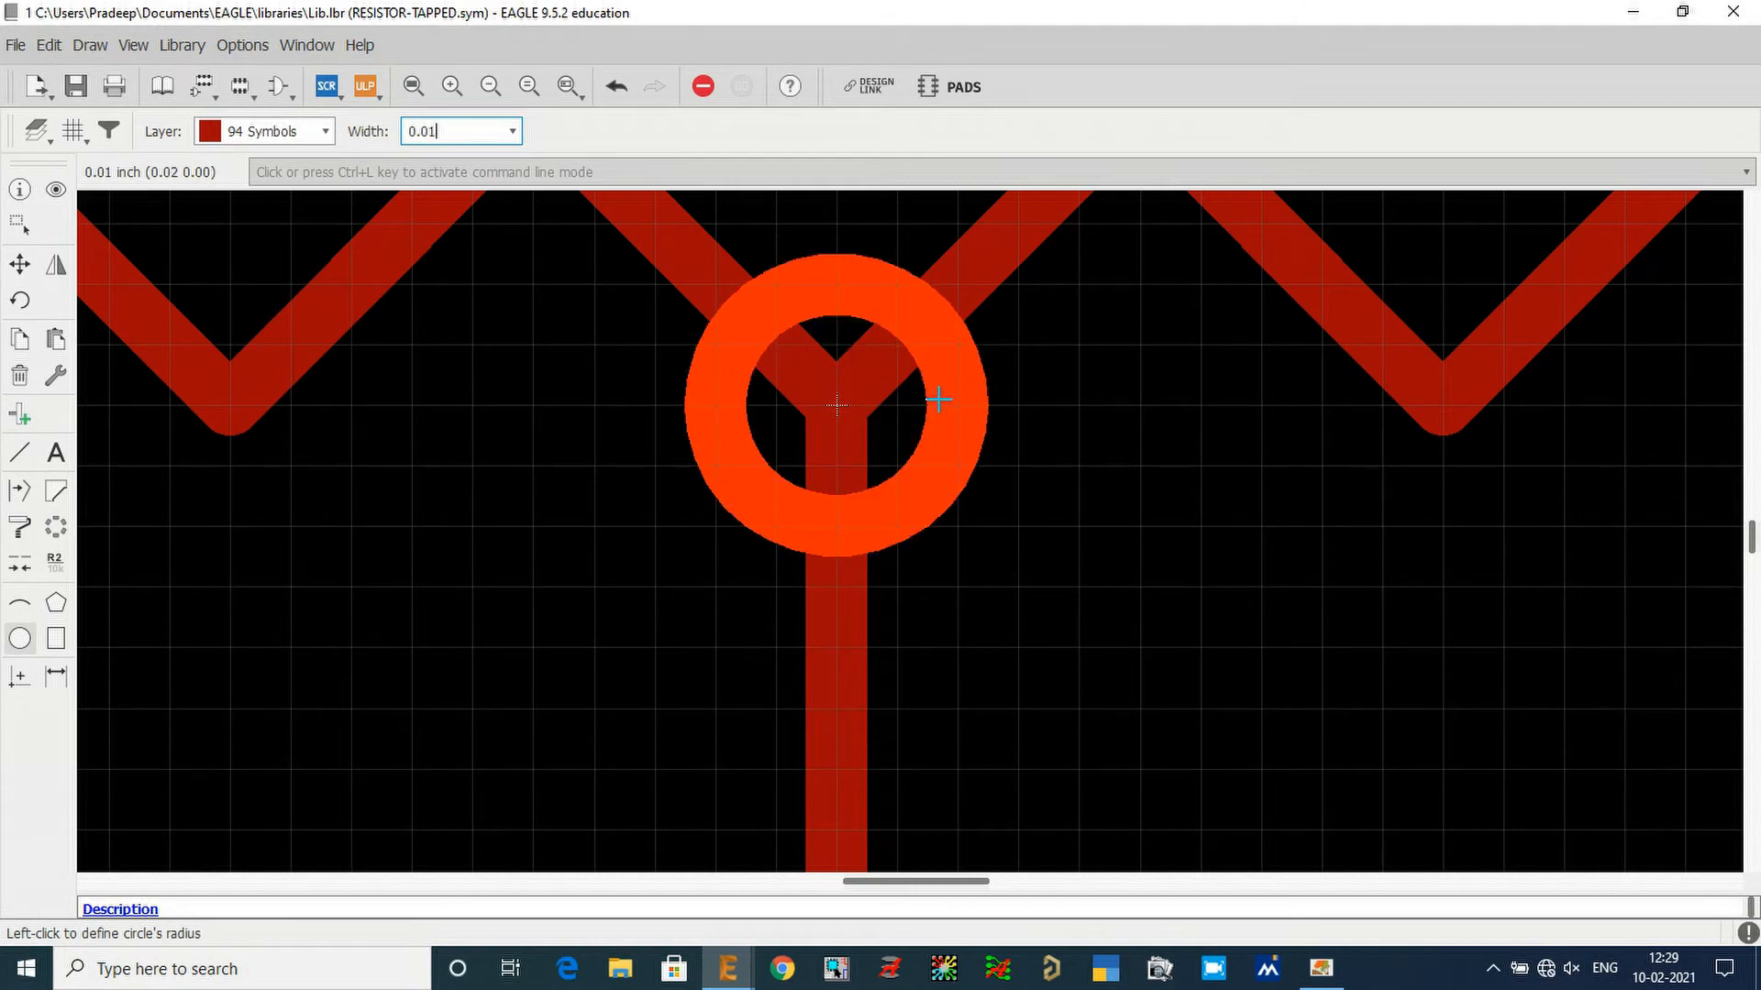
click(898, 408)
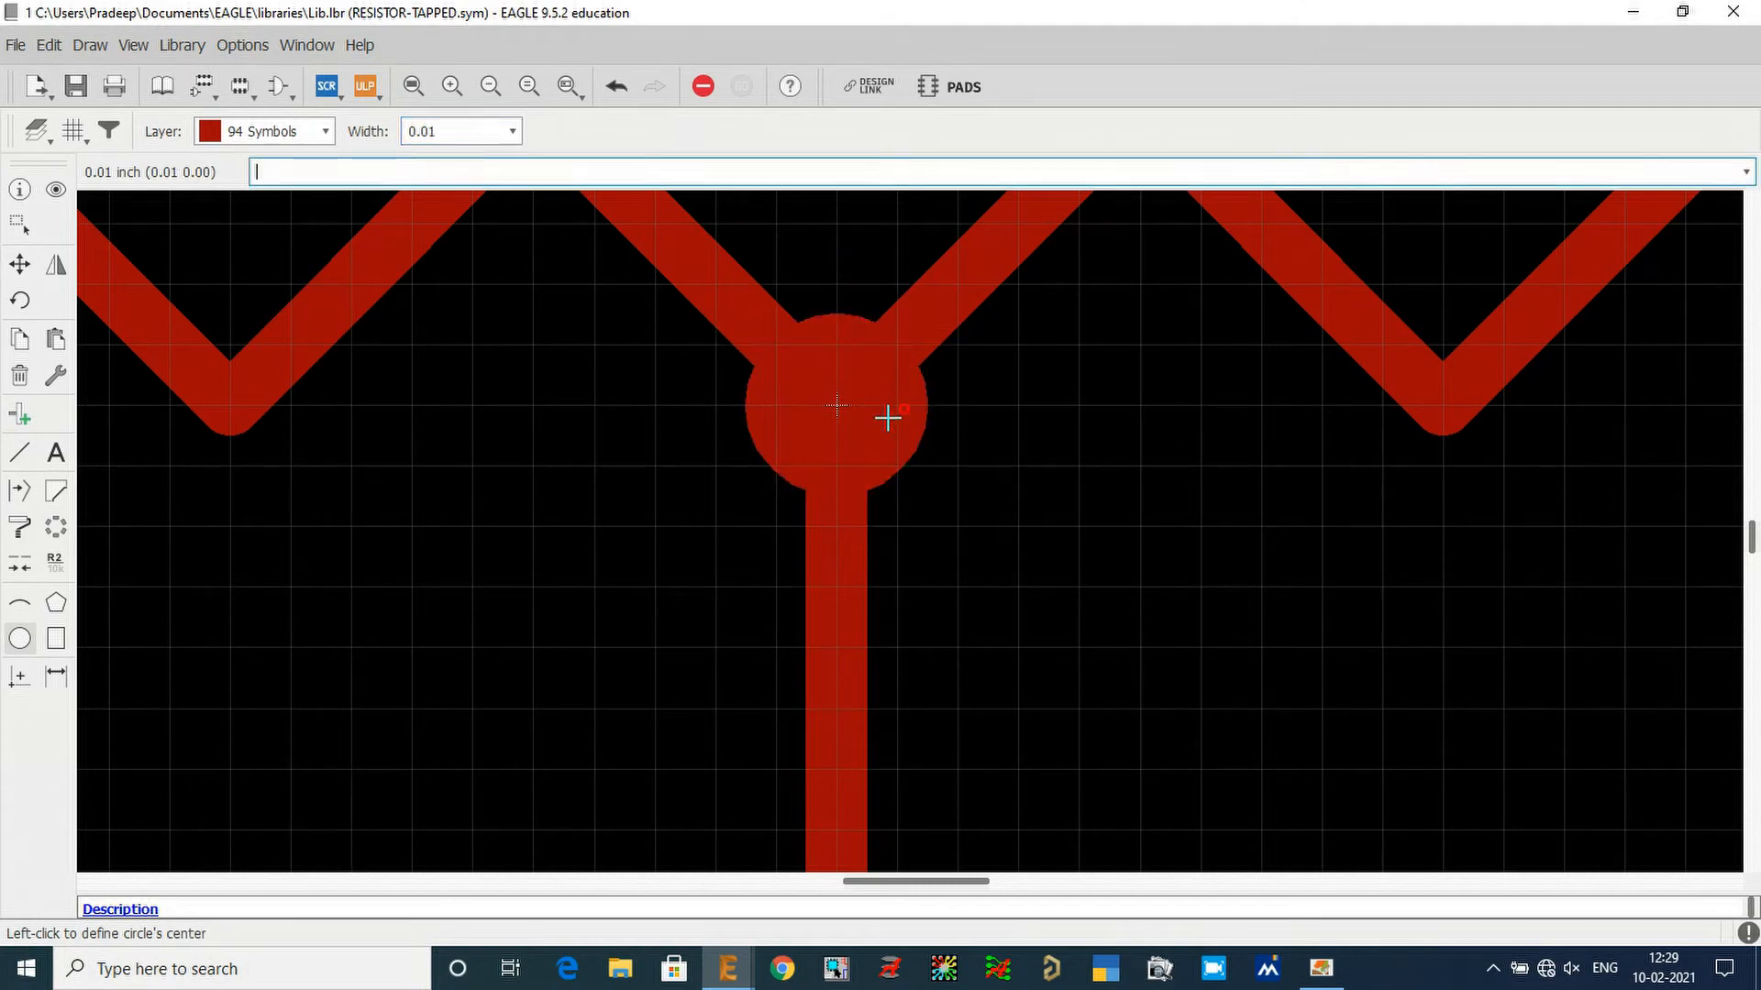
scroll(888, 419, down, 3)
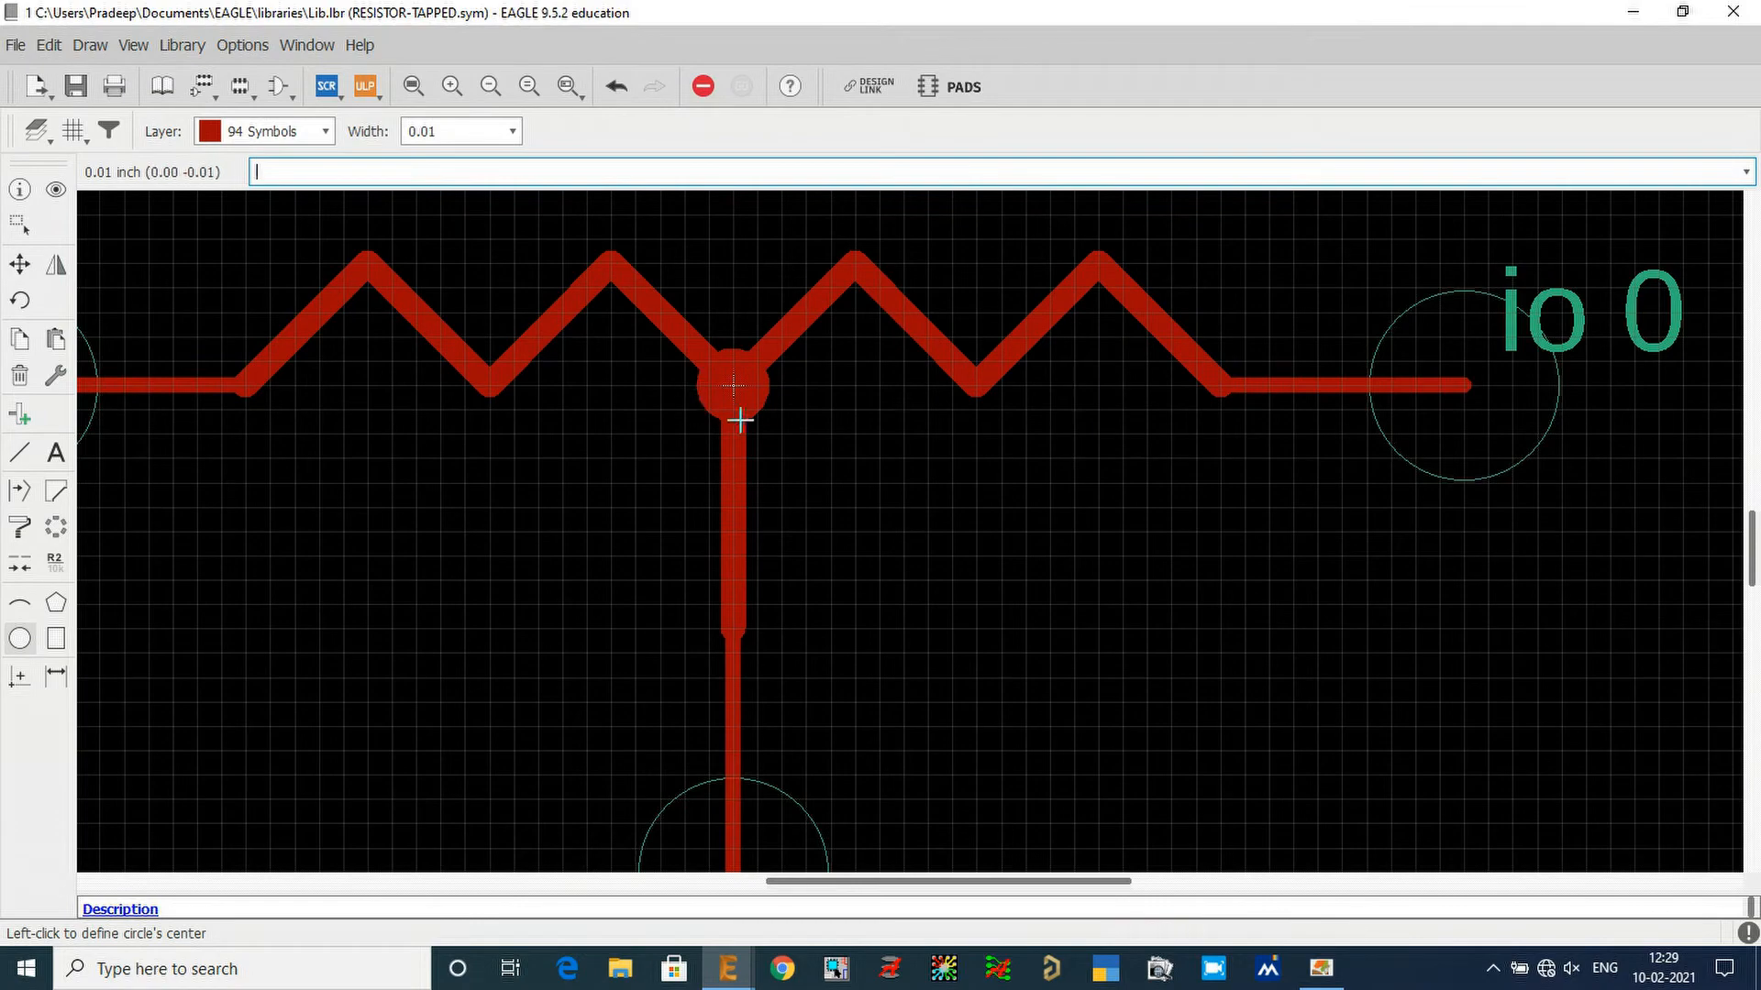
Step: Compare the tap dot with the Tapped resistor in the reference PDF and return to the EAGLE symbol editor
click(1320, 968)
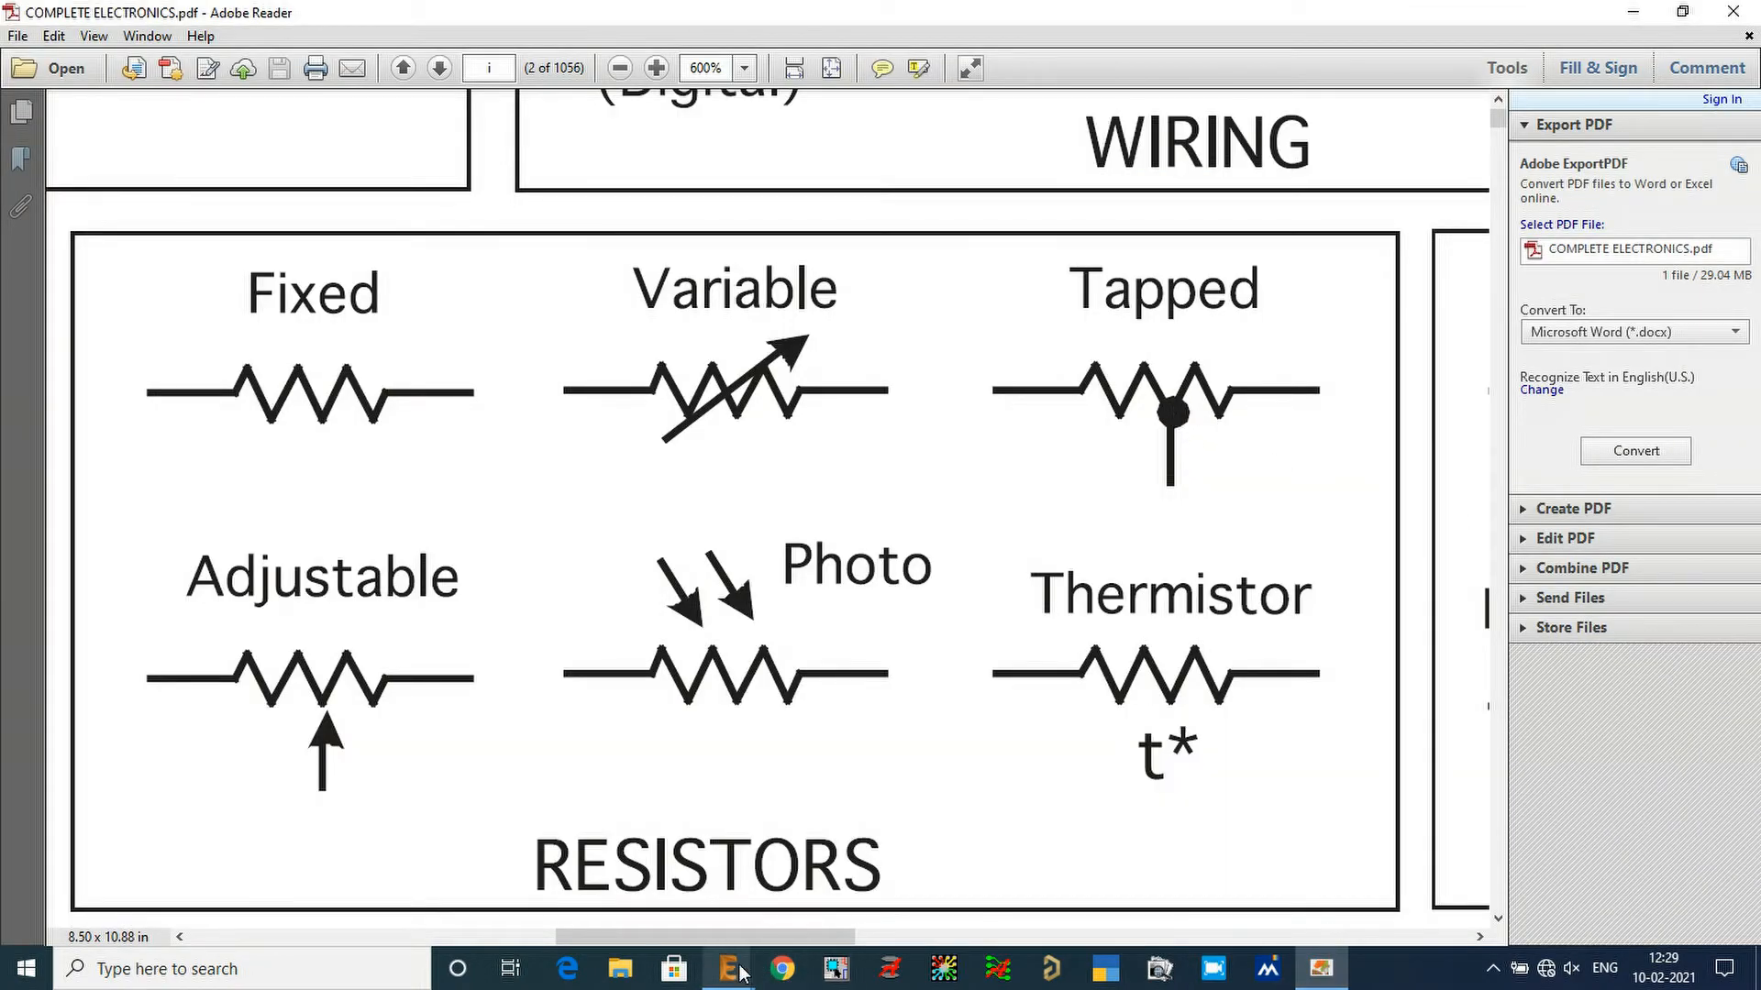
mouse_move(741, 973)
click(791, 905)
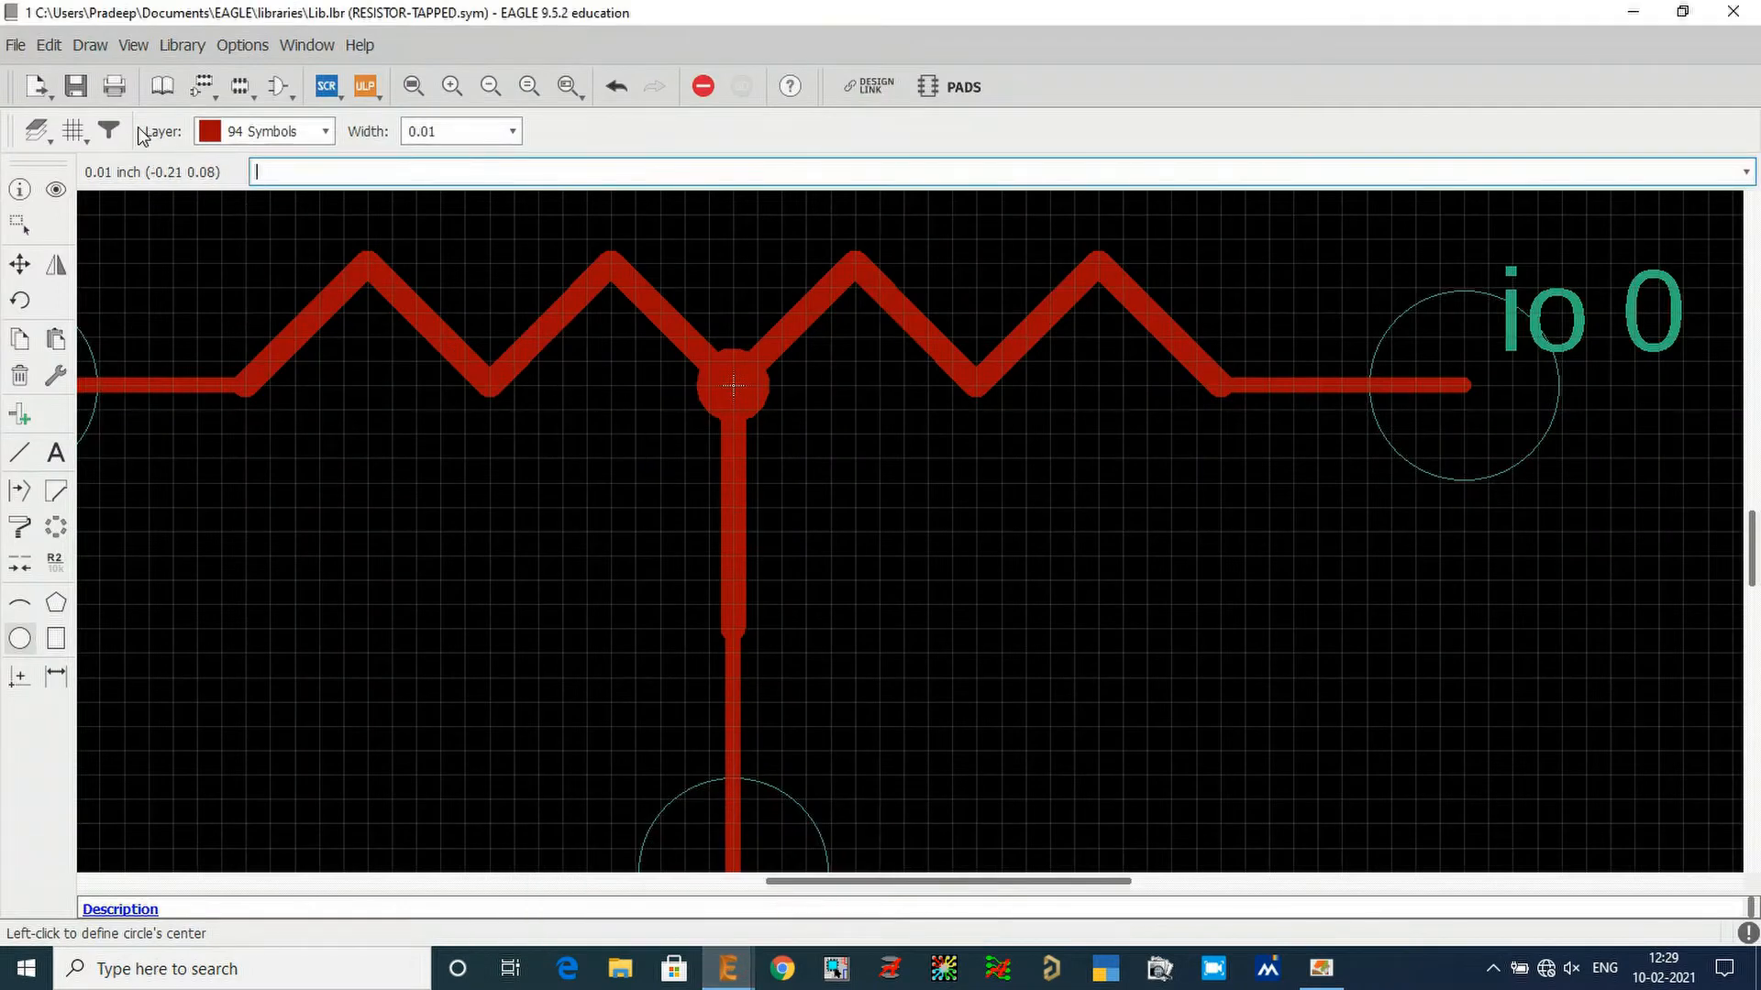
Step: Set the symbol editor's grid size to 0.05 inch
click(73, 131)
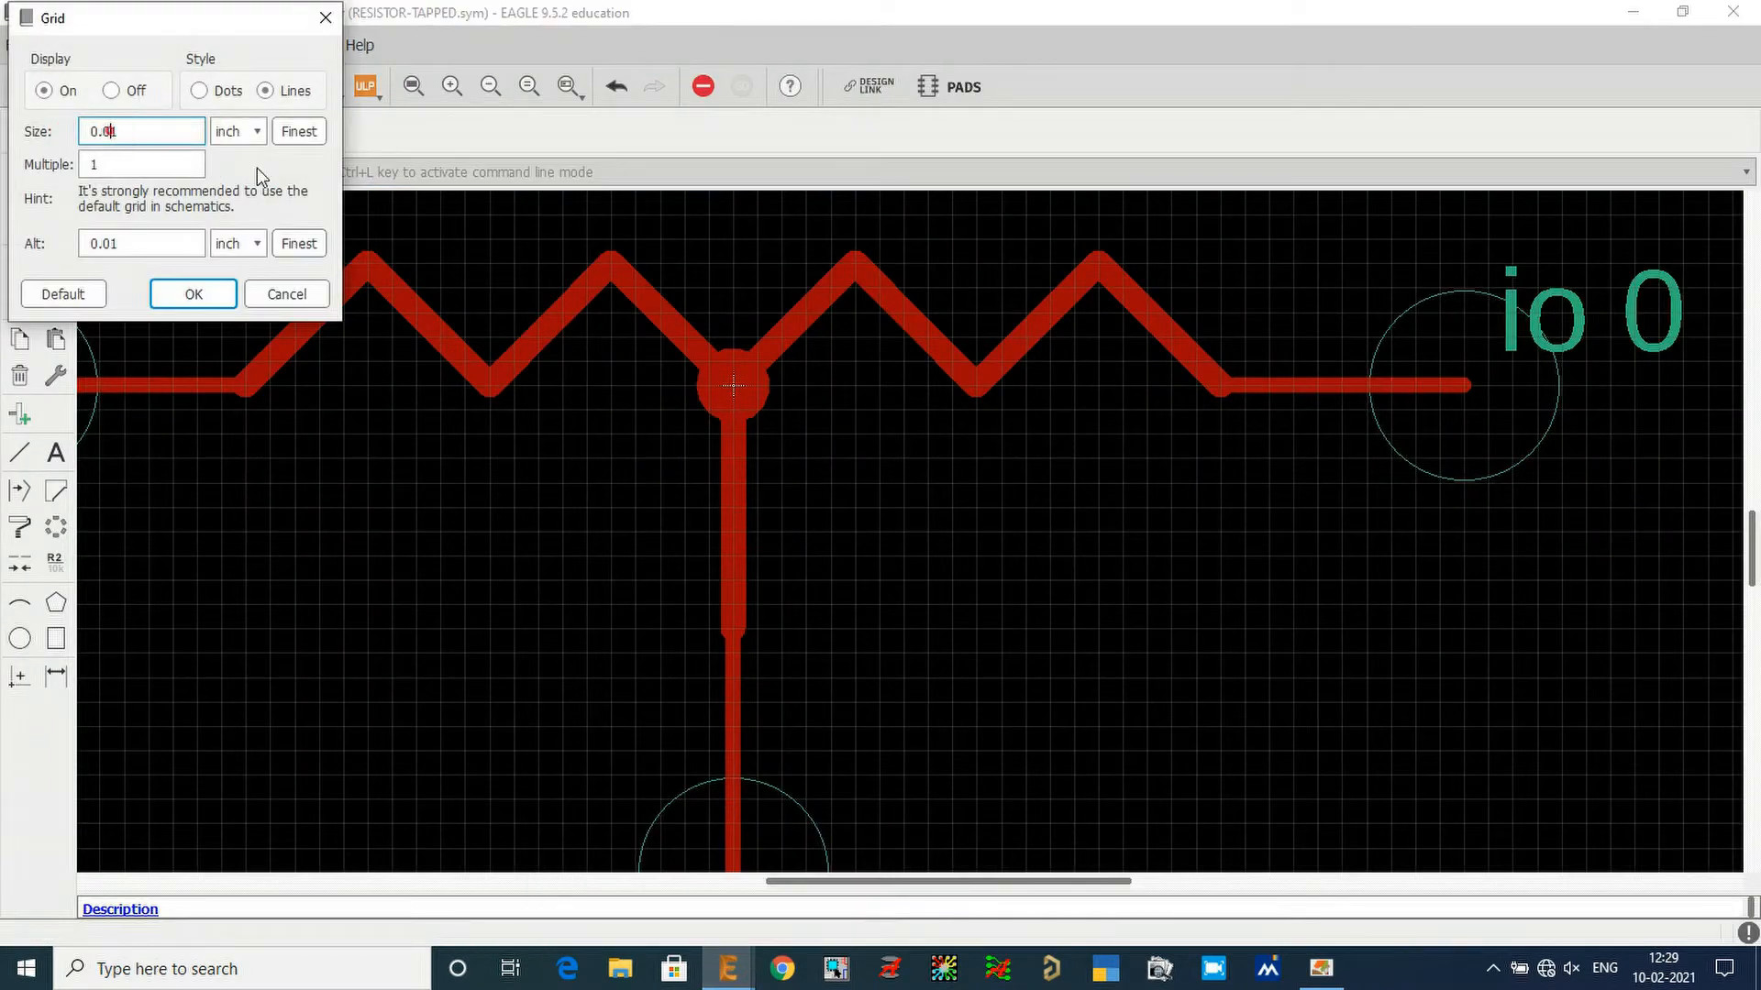
key(BackSpace)
text(5)
key(Return)
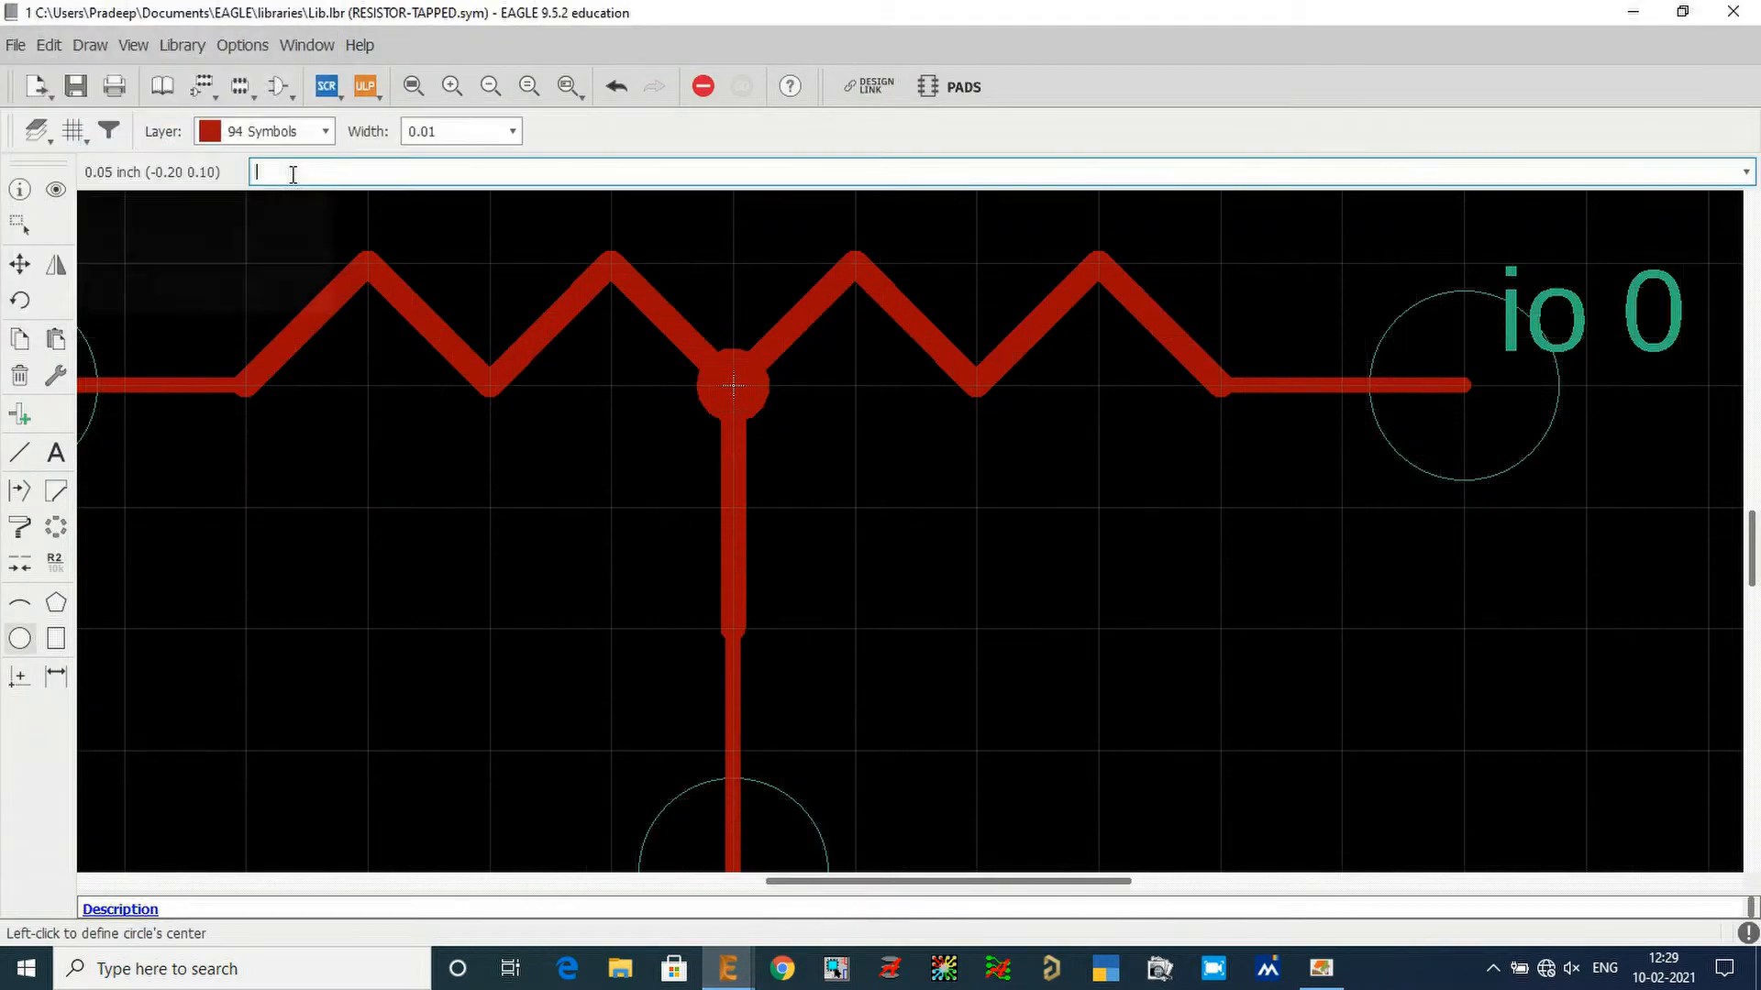
Step: On a 0.001 inch grid, draw a larger 0.01-wide circle with a radius of about 0.016 inch over the tap dot at the zigzag's center
click(74, 131)
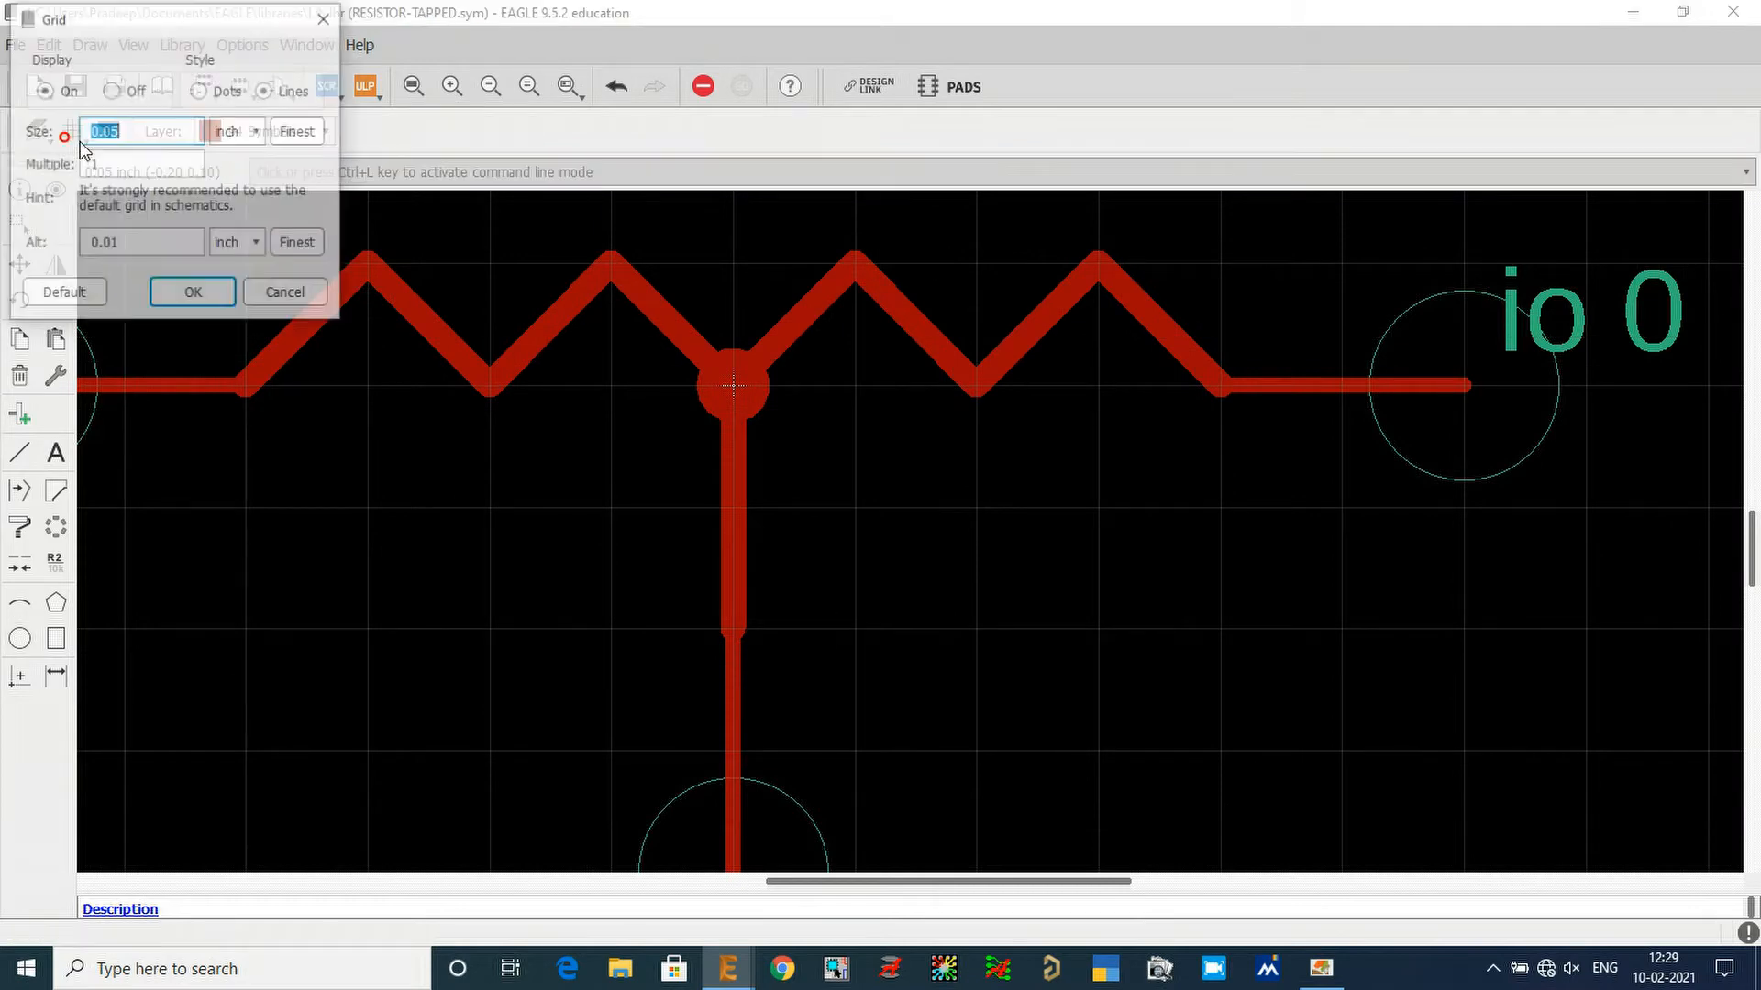
click(129, 133)
key(BackSpace)
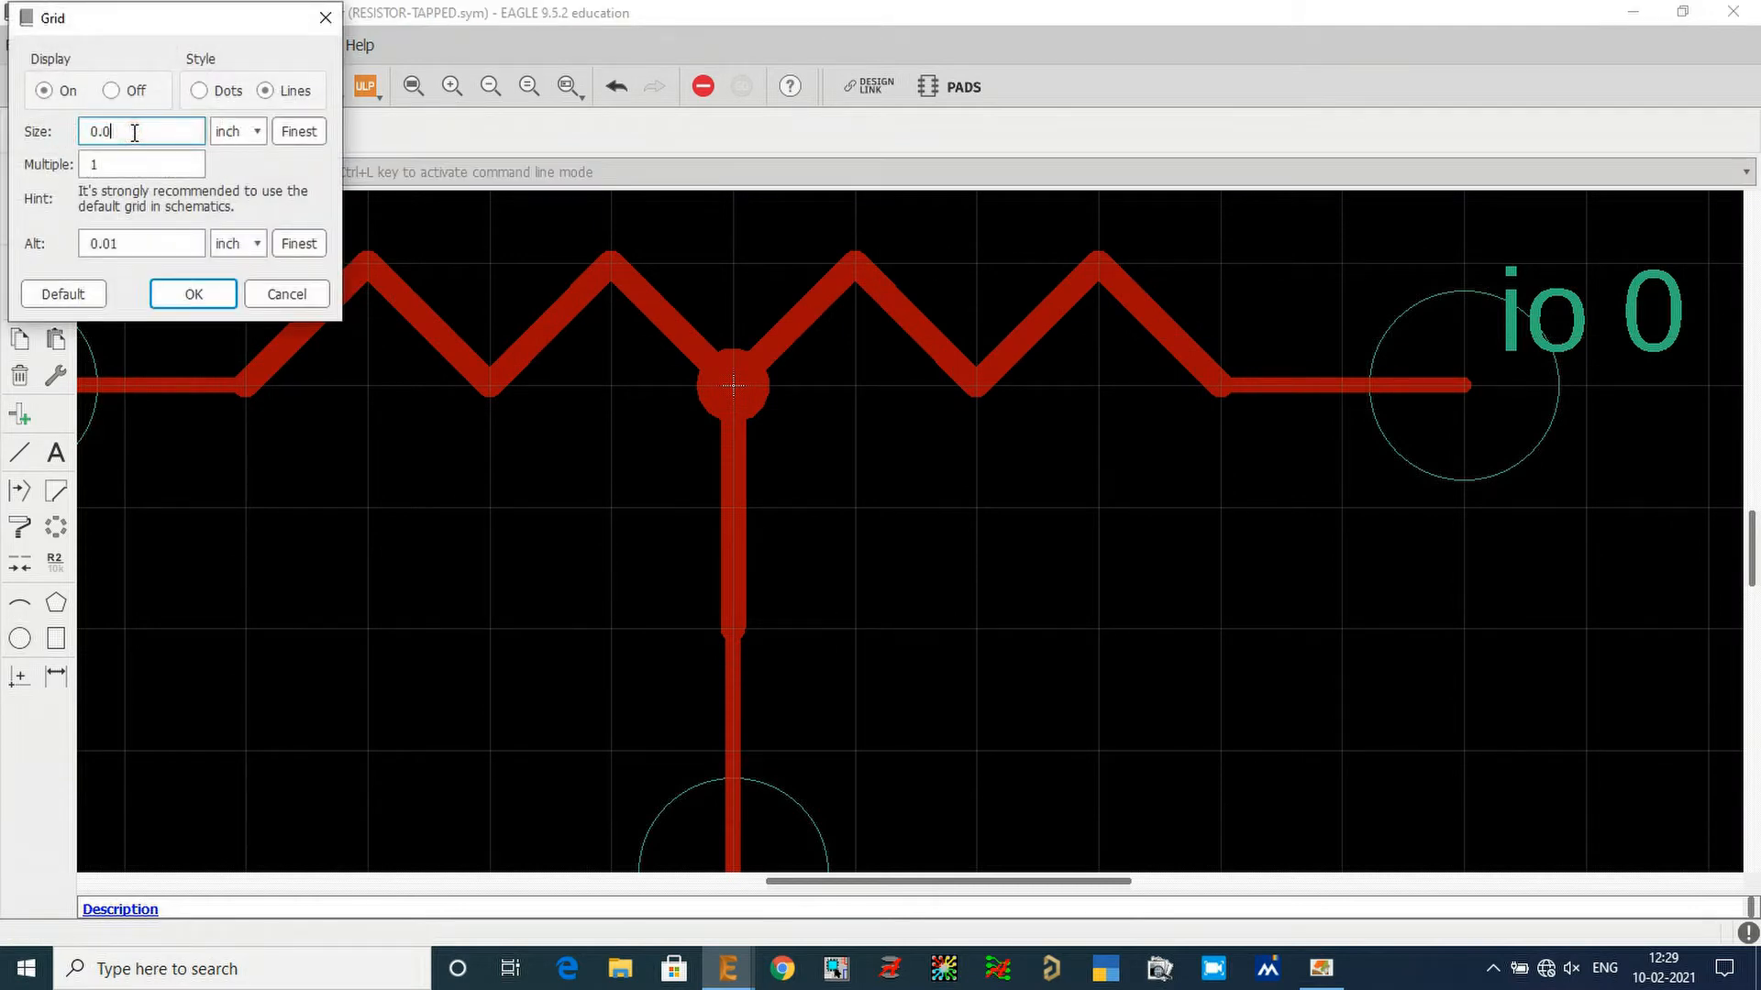
text(01)
key(Return)
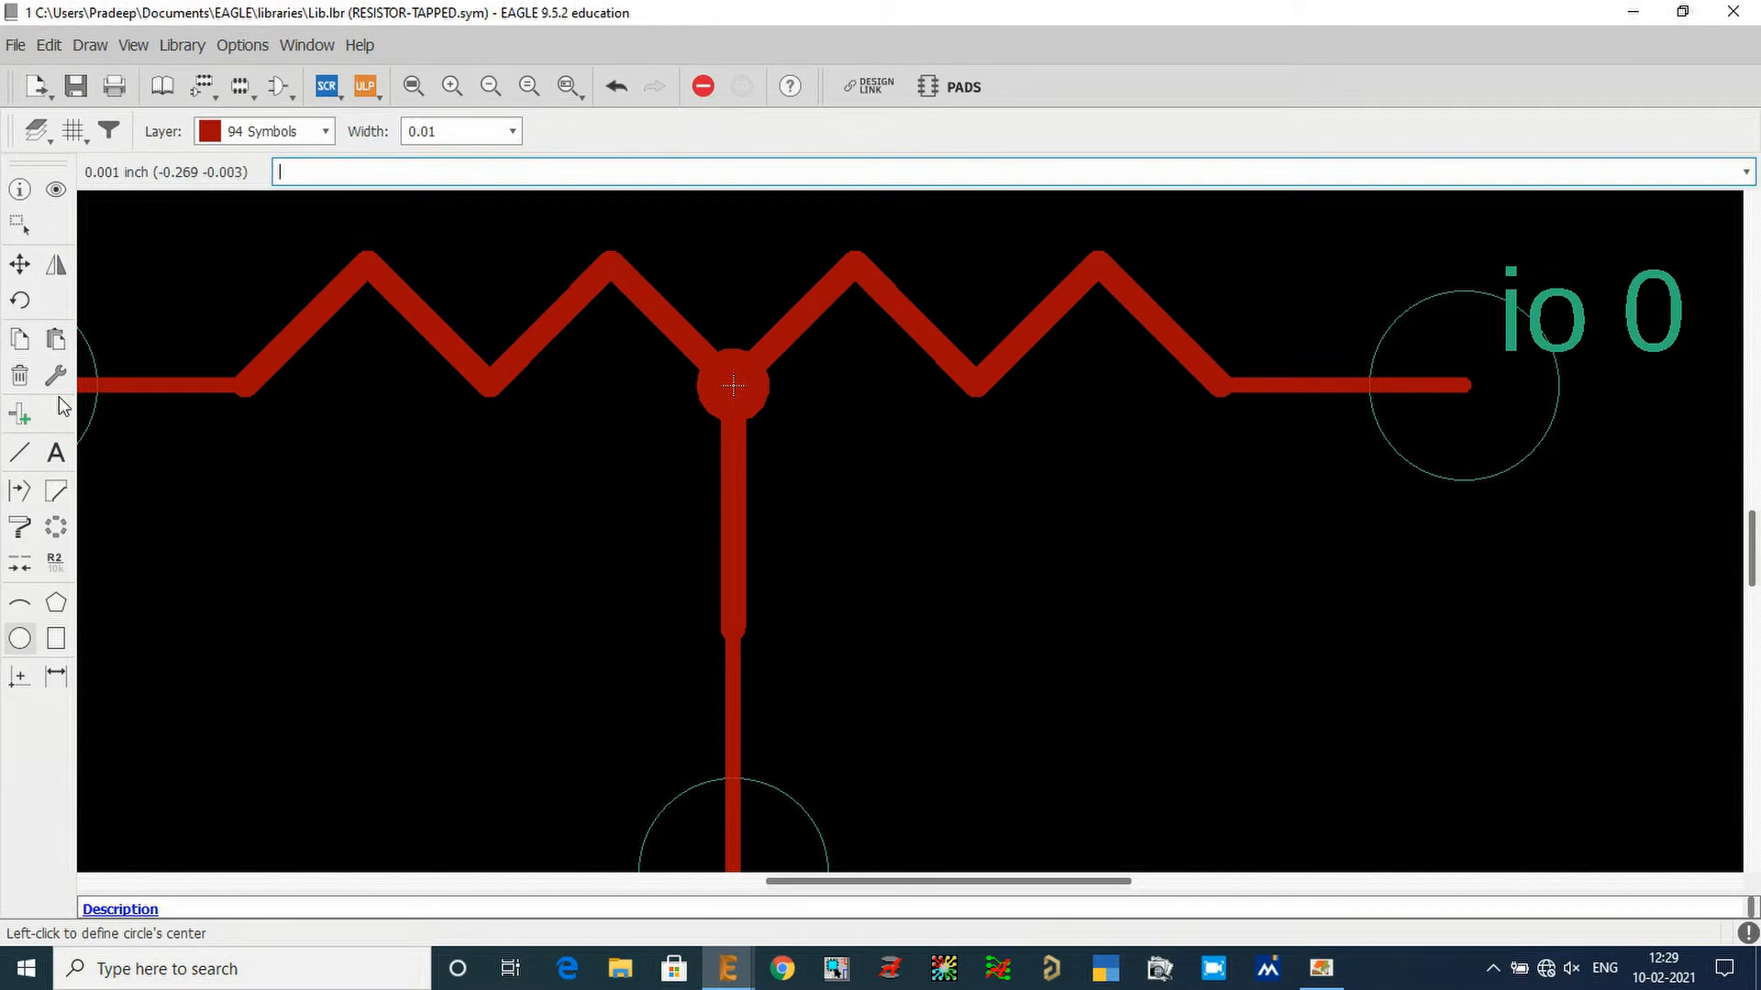
click(20, 639)
scroll(722, 363, up, 3)
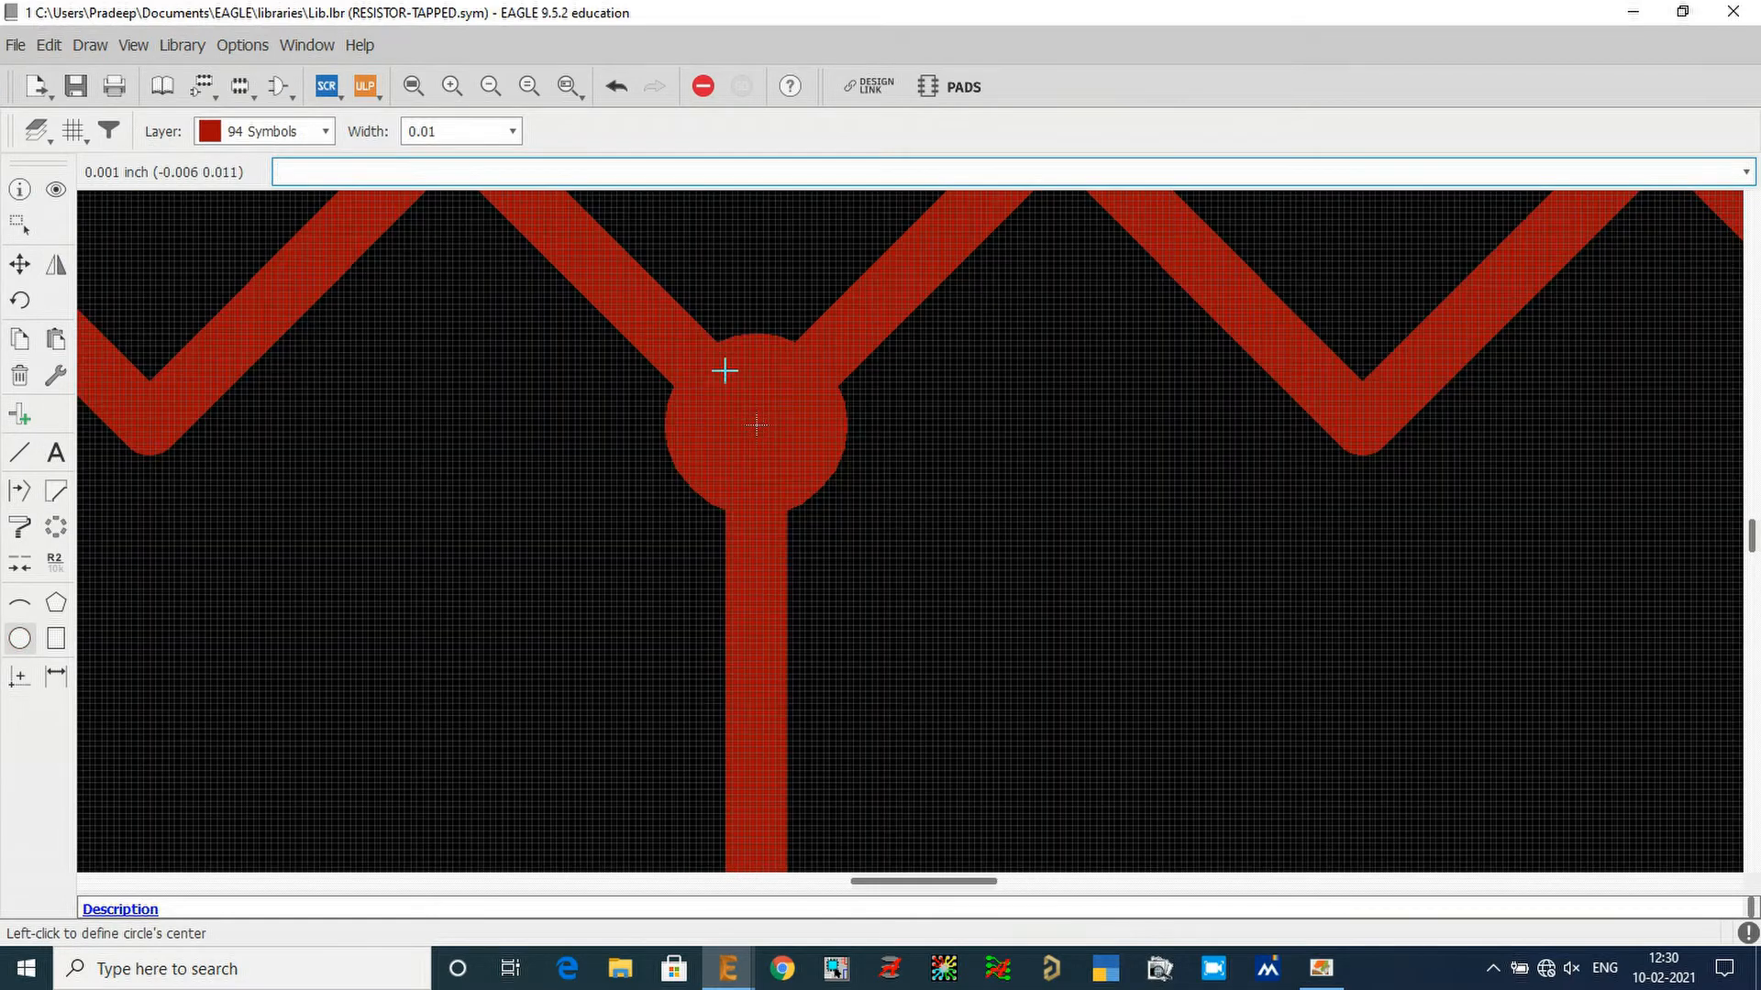
click(755, 427)
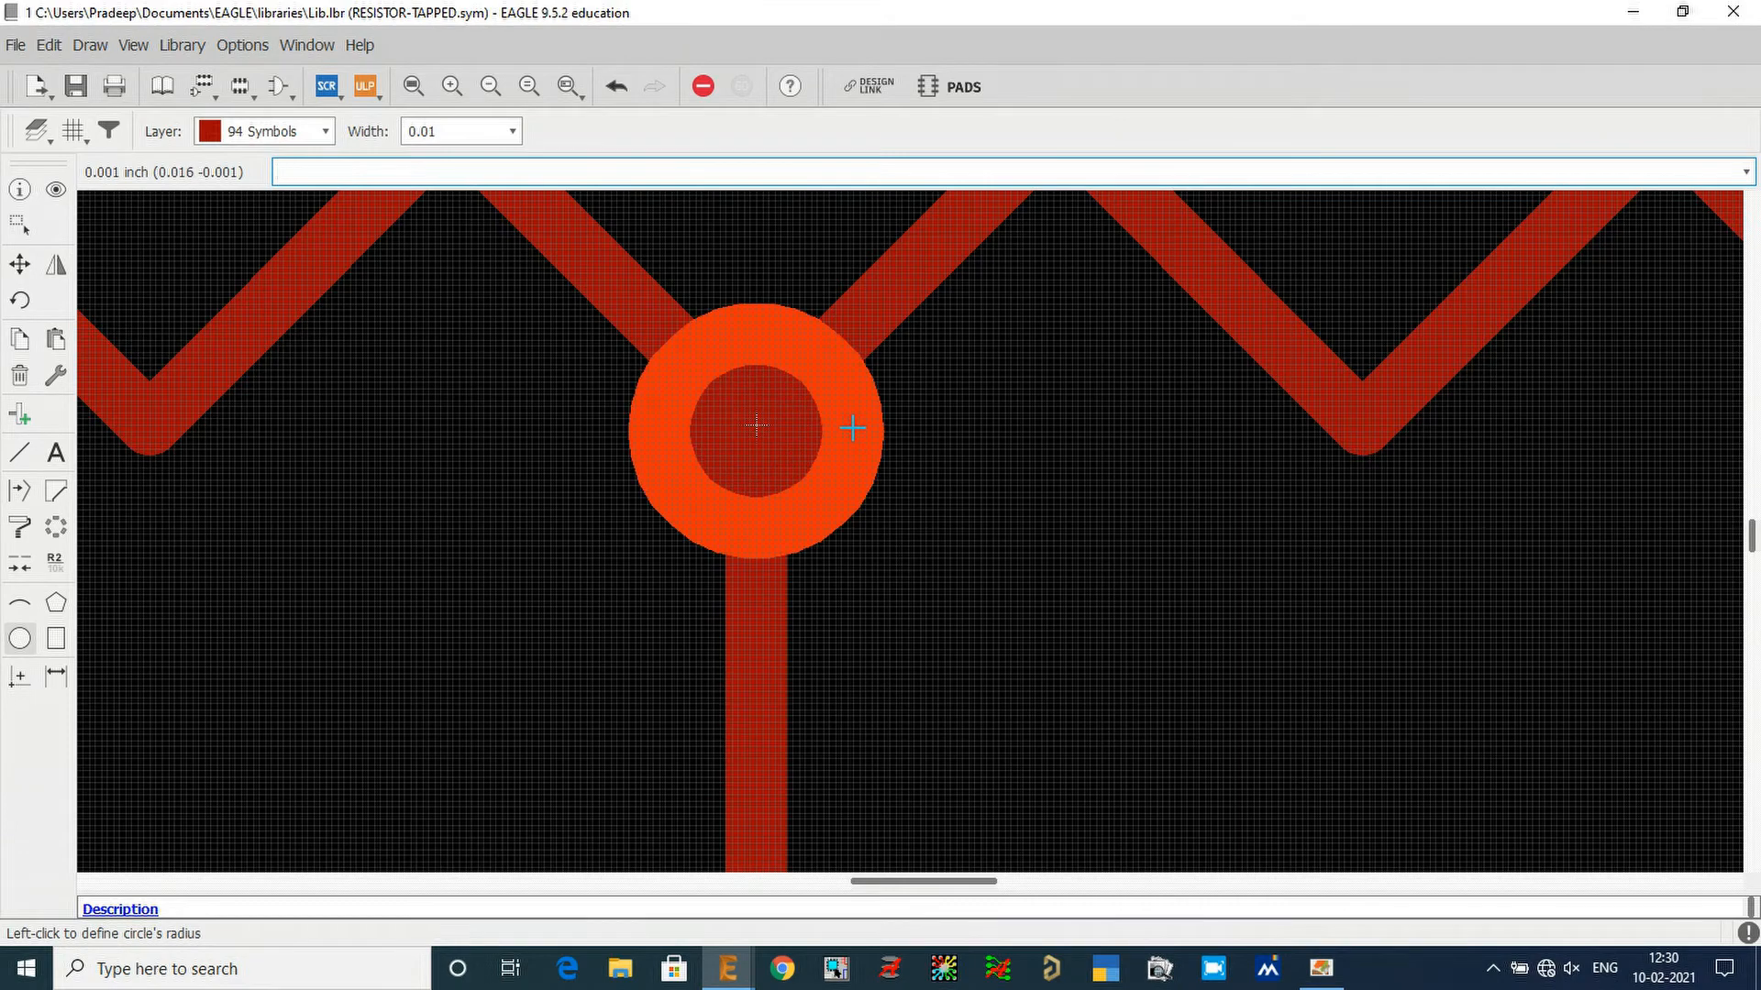
click(852, 428)
scroll(807, 471, down, 5)
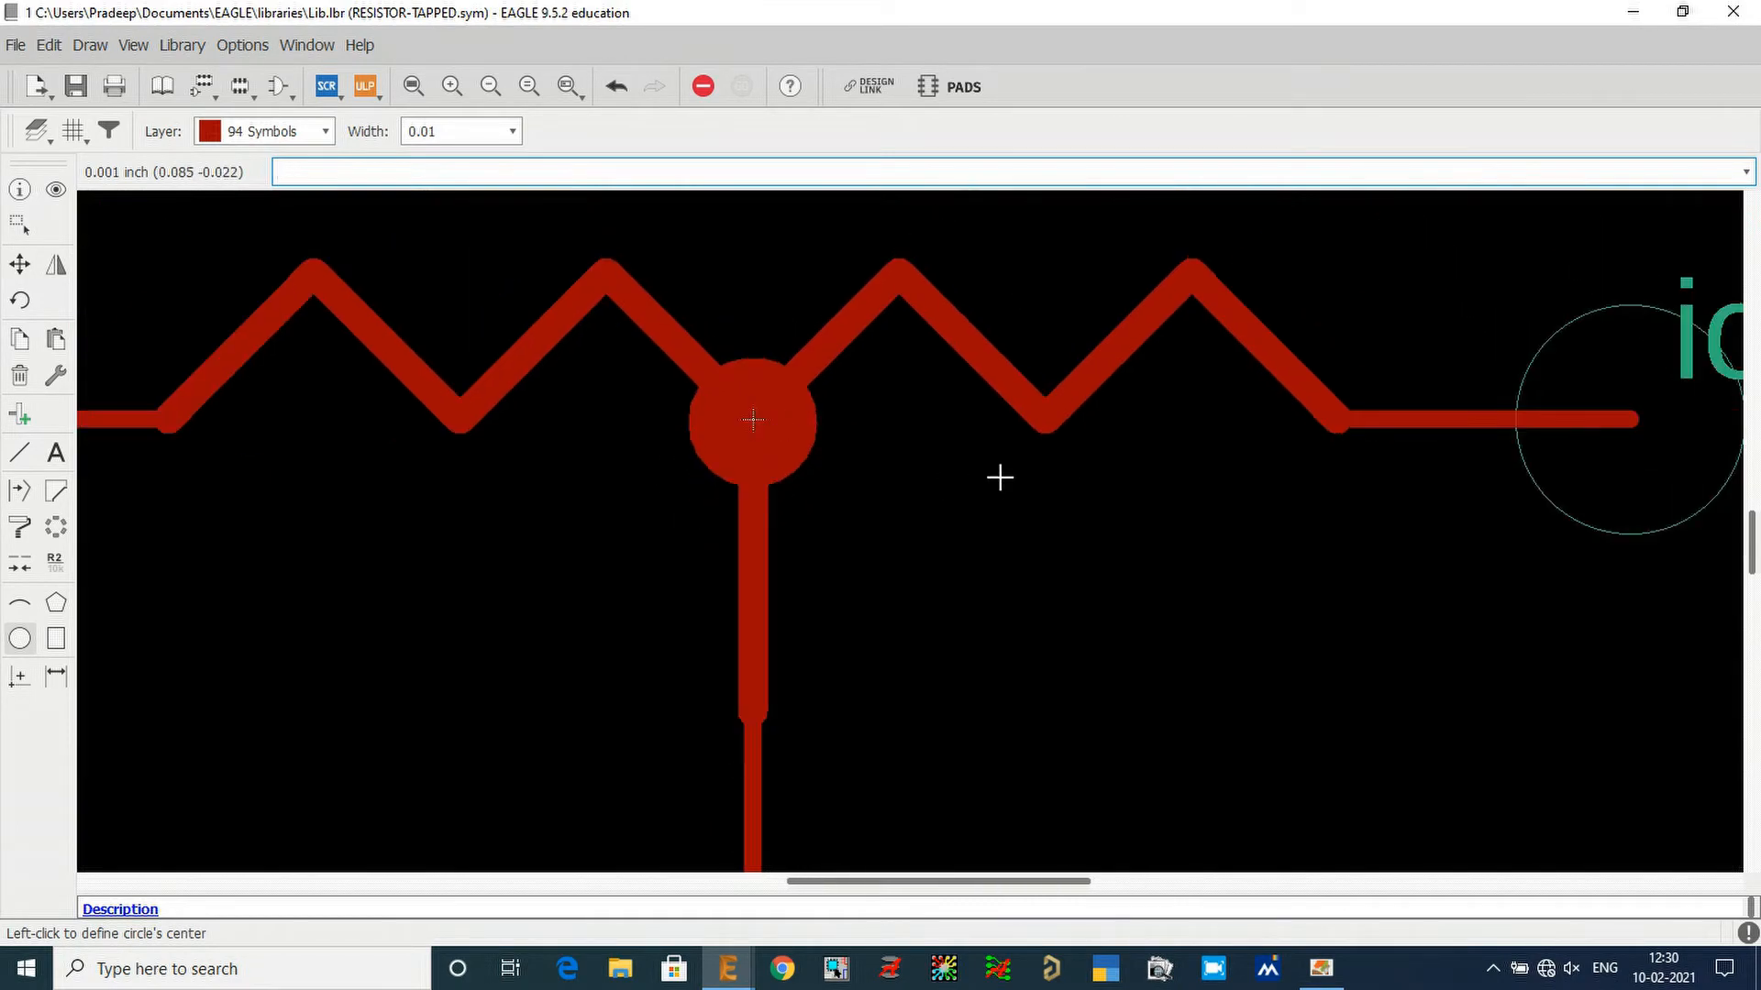
Step: Set the symbol editor's grid size to 0.1 inch
click(74, 131)
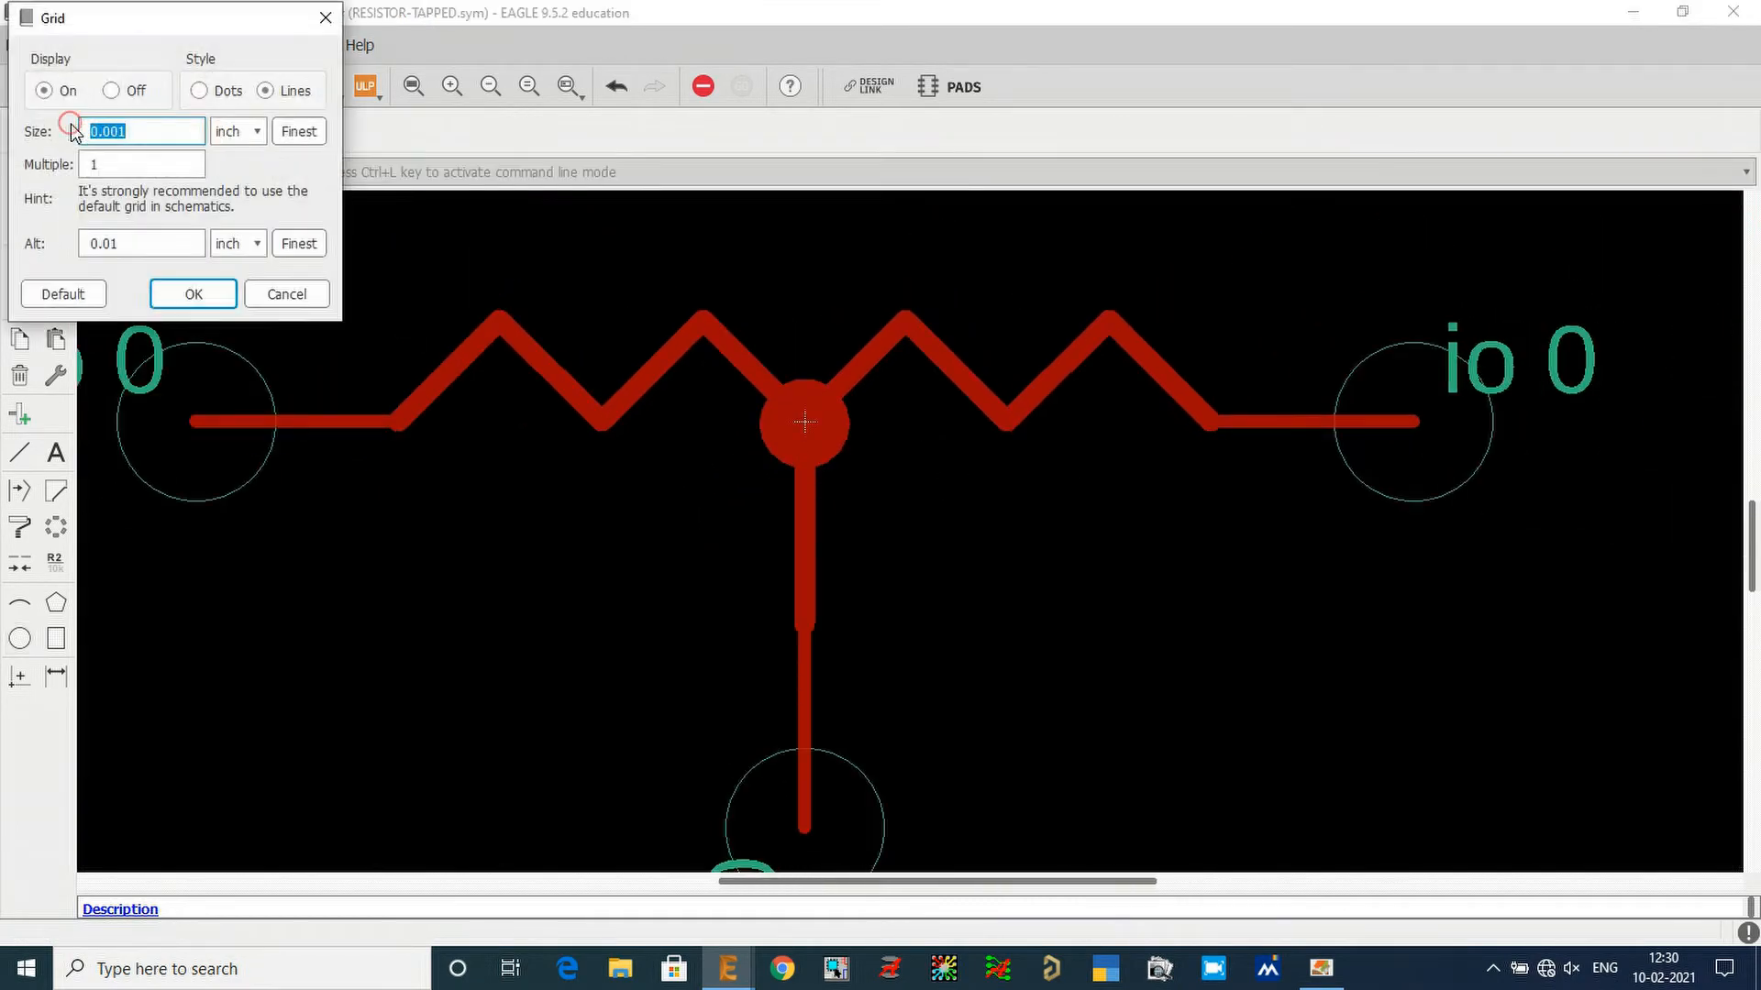
text(.1)
key(Return)
scroll(1009, 389, down, 2)
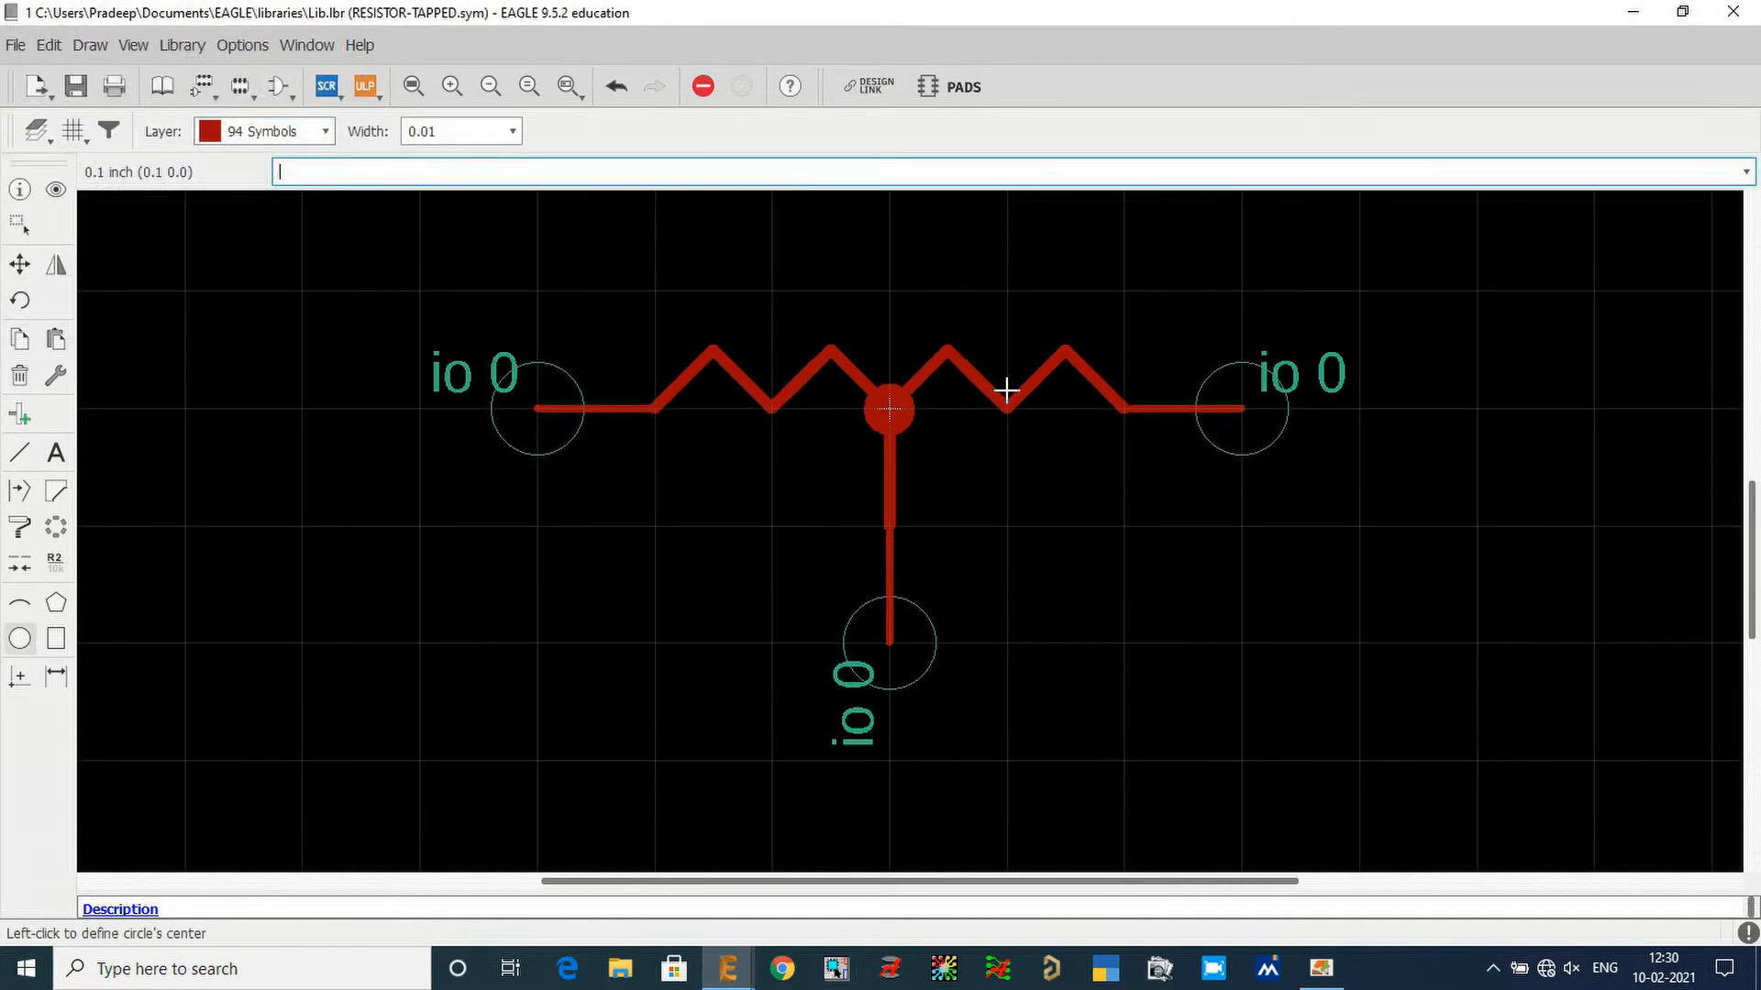
scroll(836, 515, down, 1)
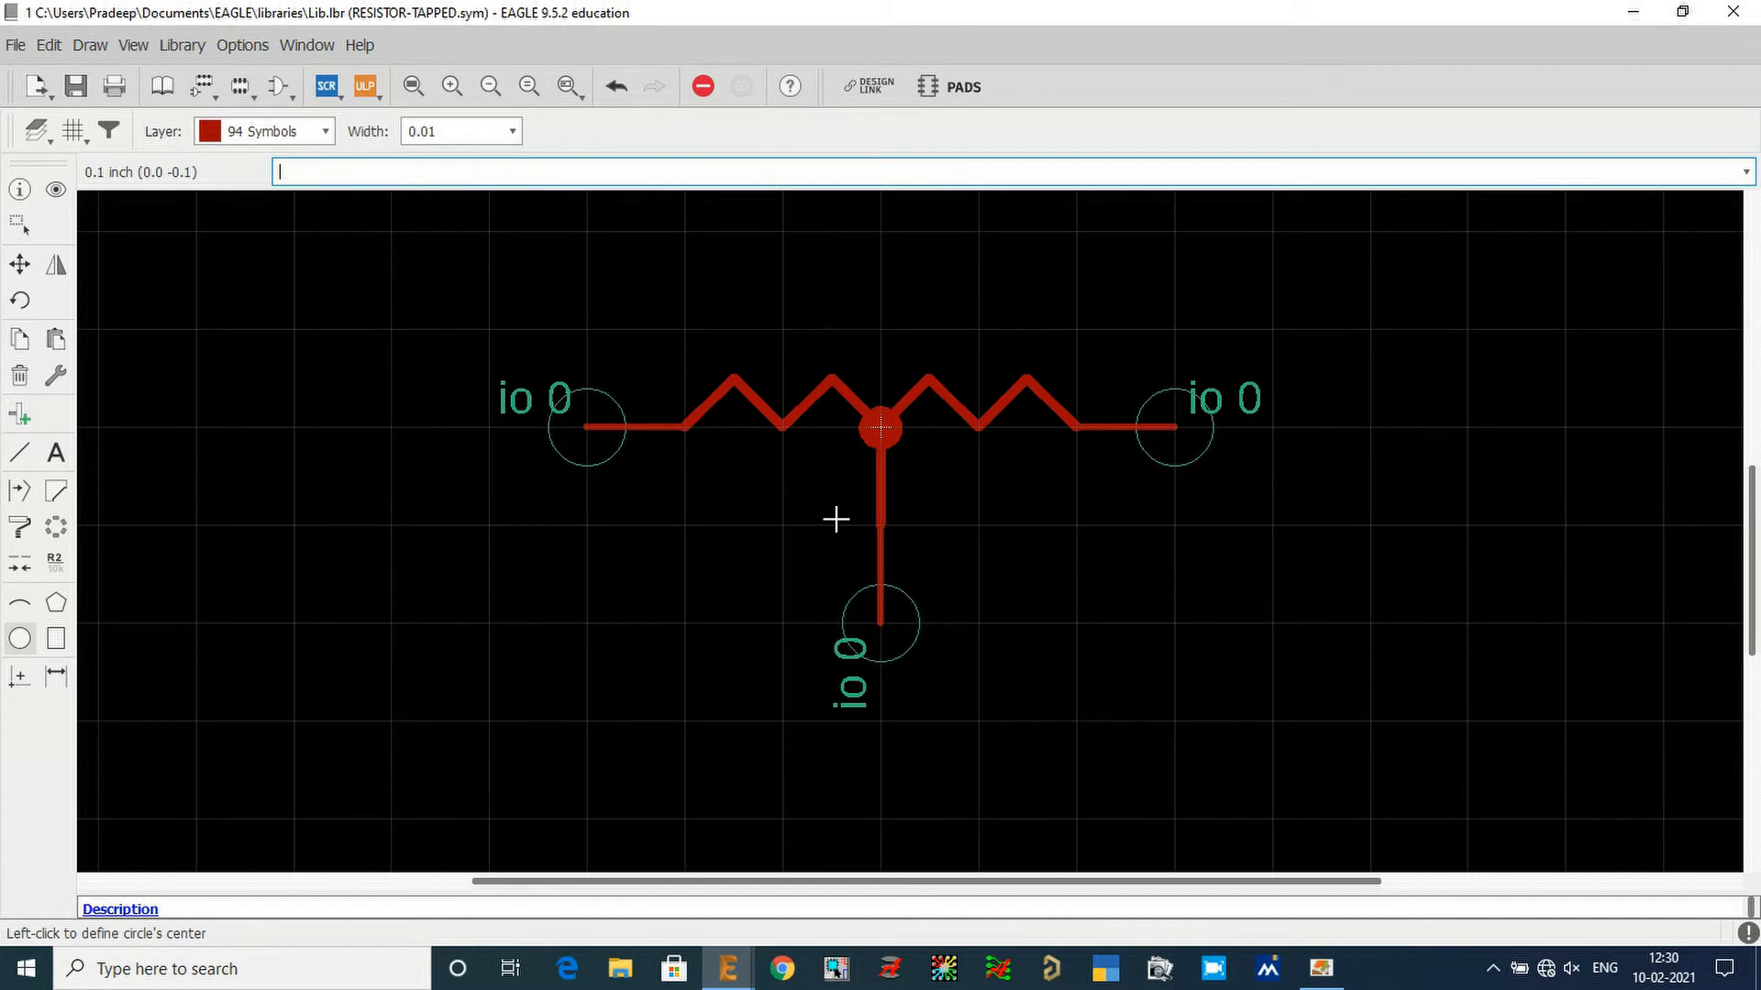
Step: Place the text >NAME, size 0.07, on layer 95 Names above the zigzag at (-0.1 0.1)
click(56, 453)
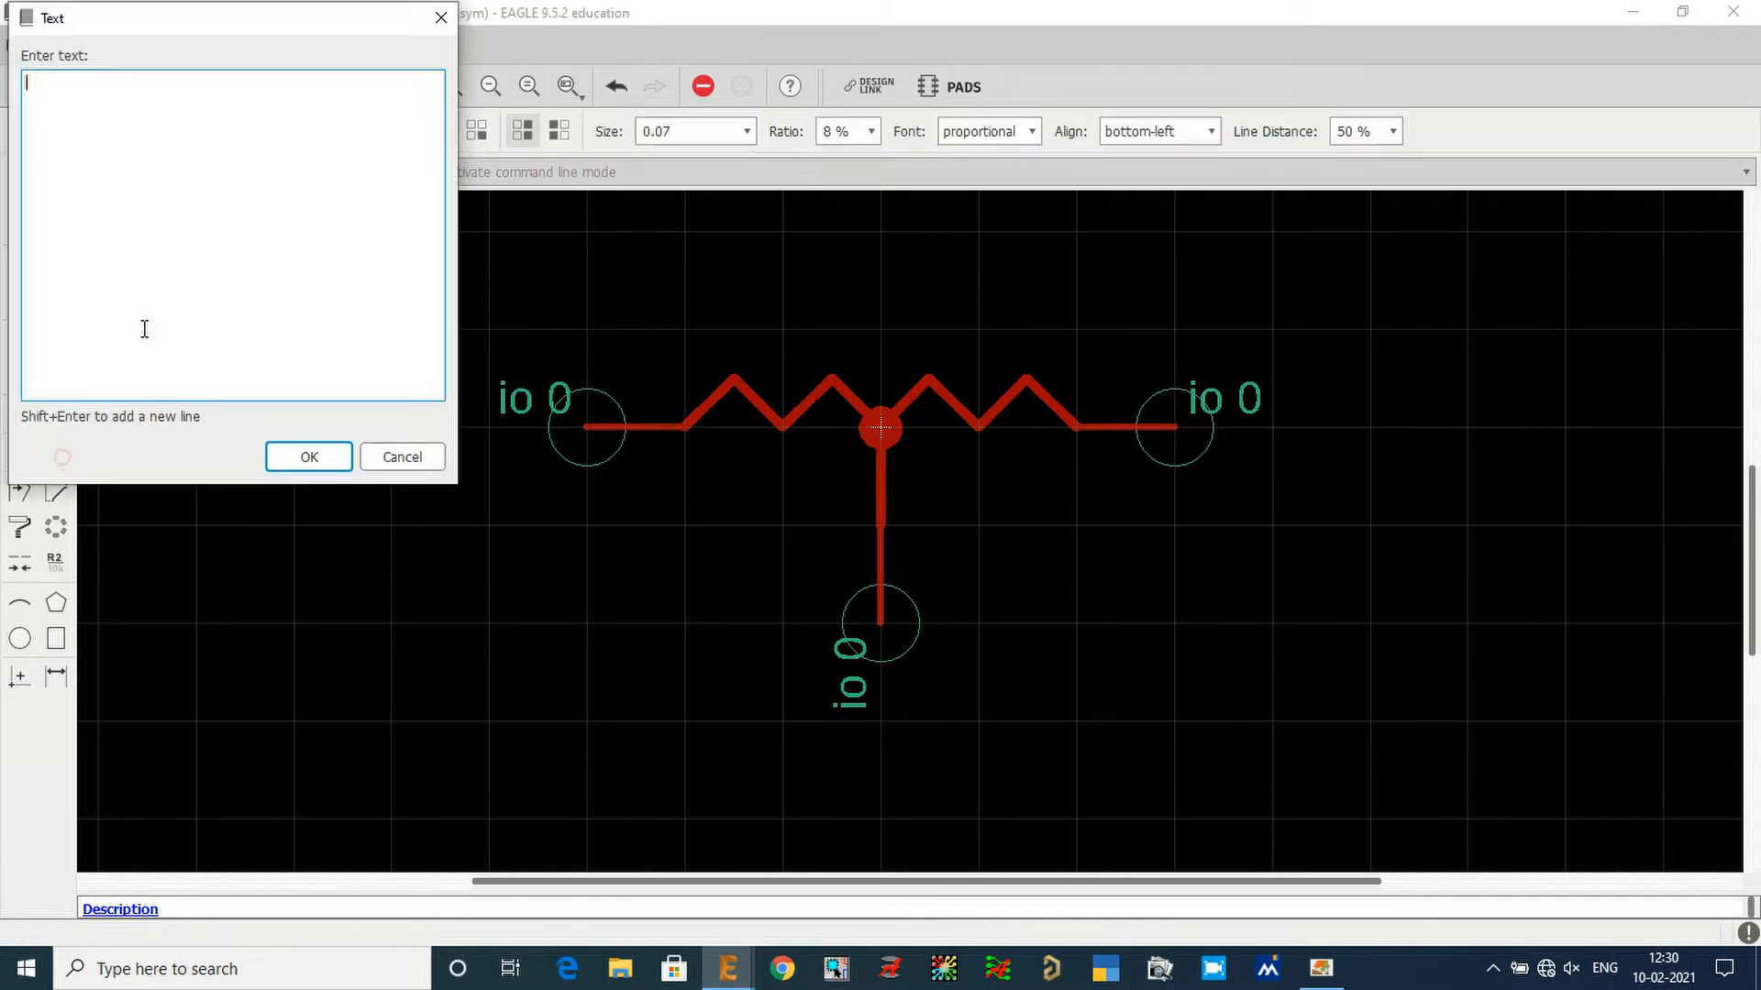
click(445, 22)
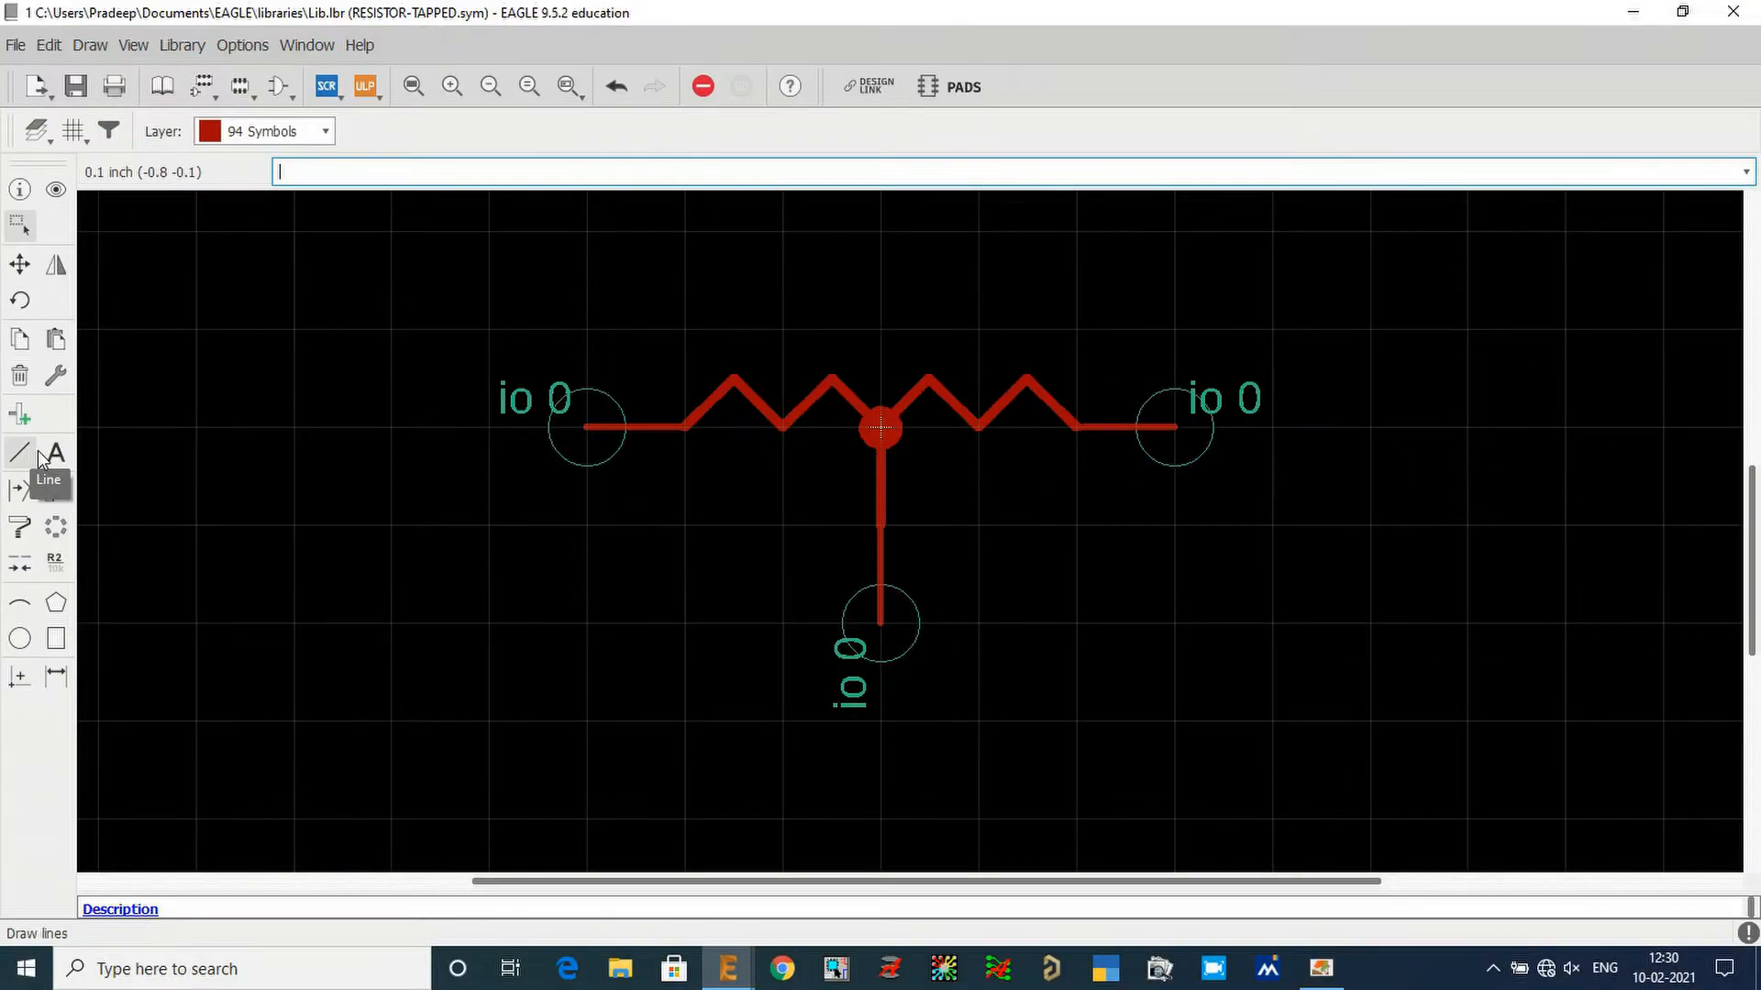
click(56, 453)
click(184, 285)
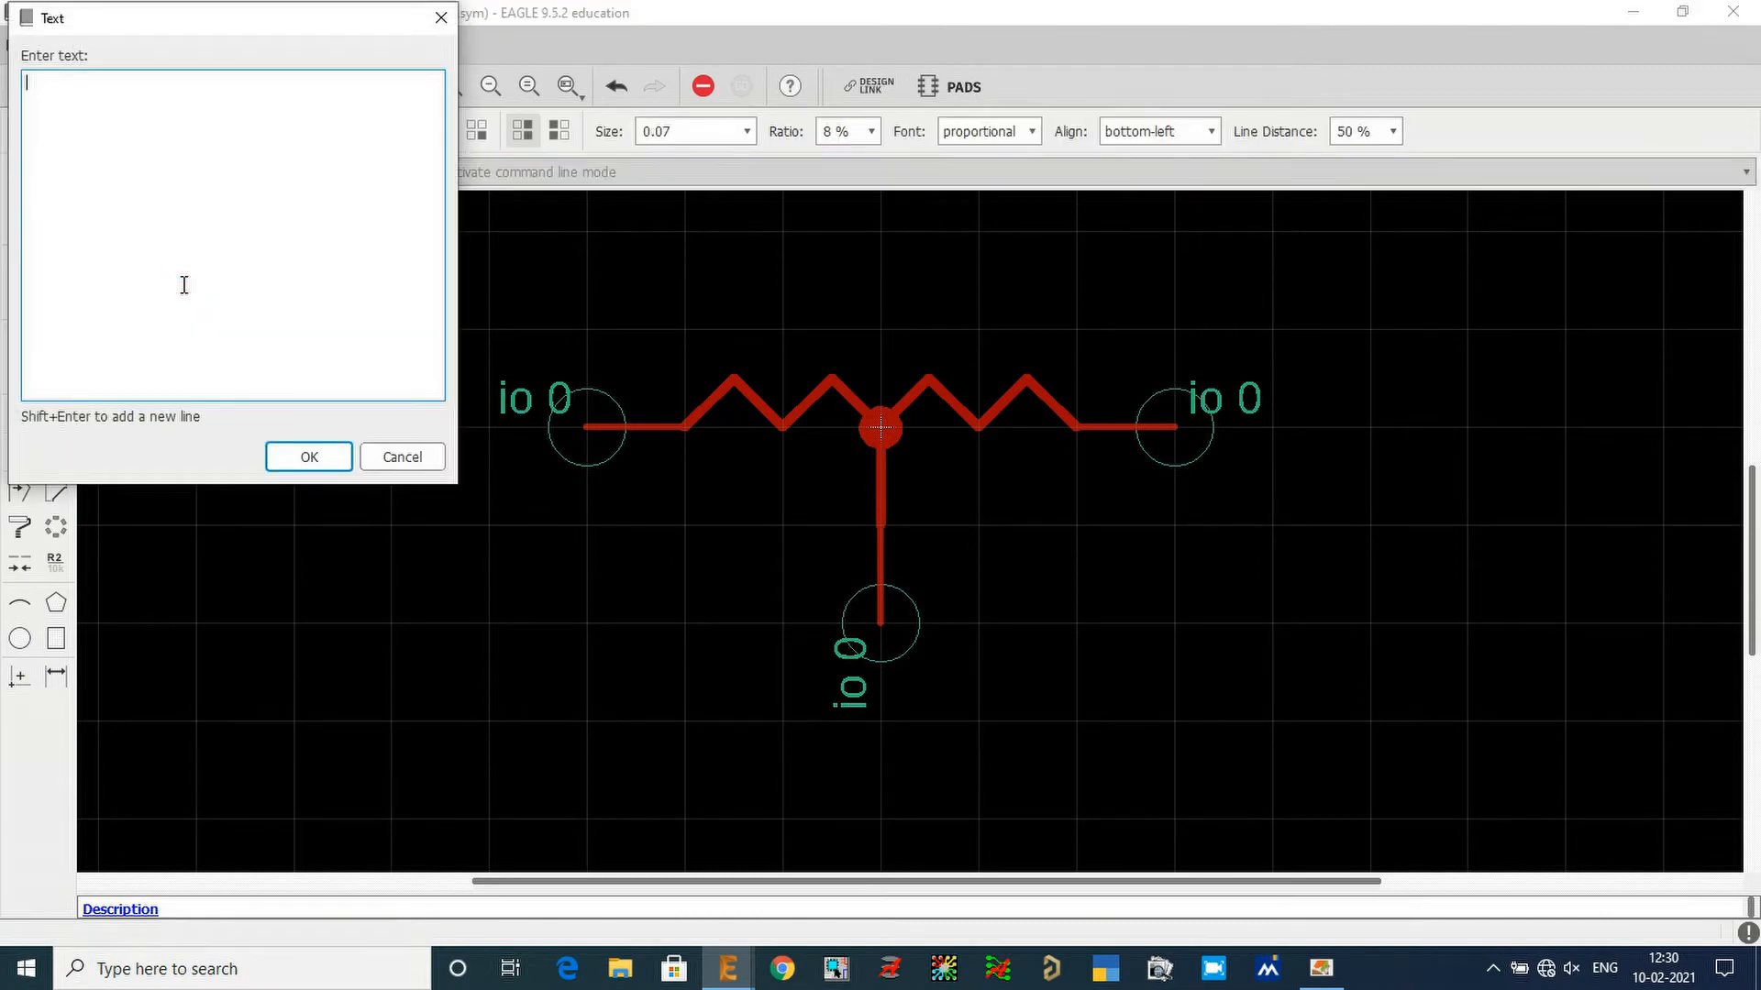
text(>NAME)
key(Return)
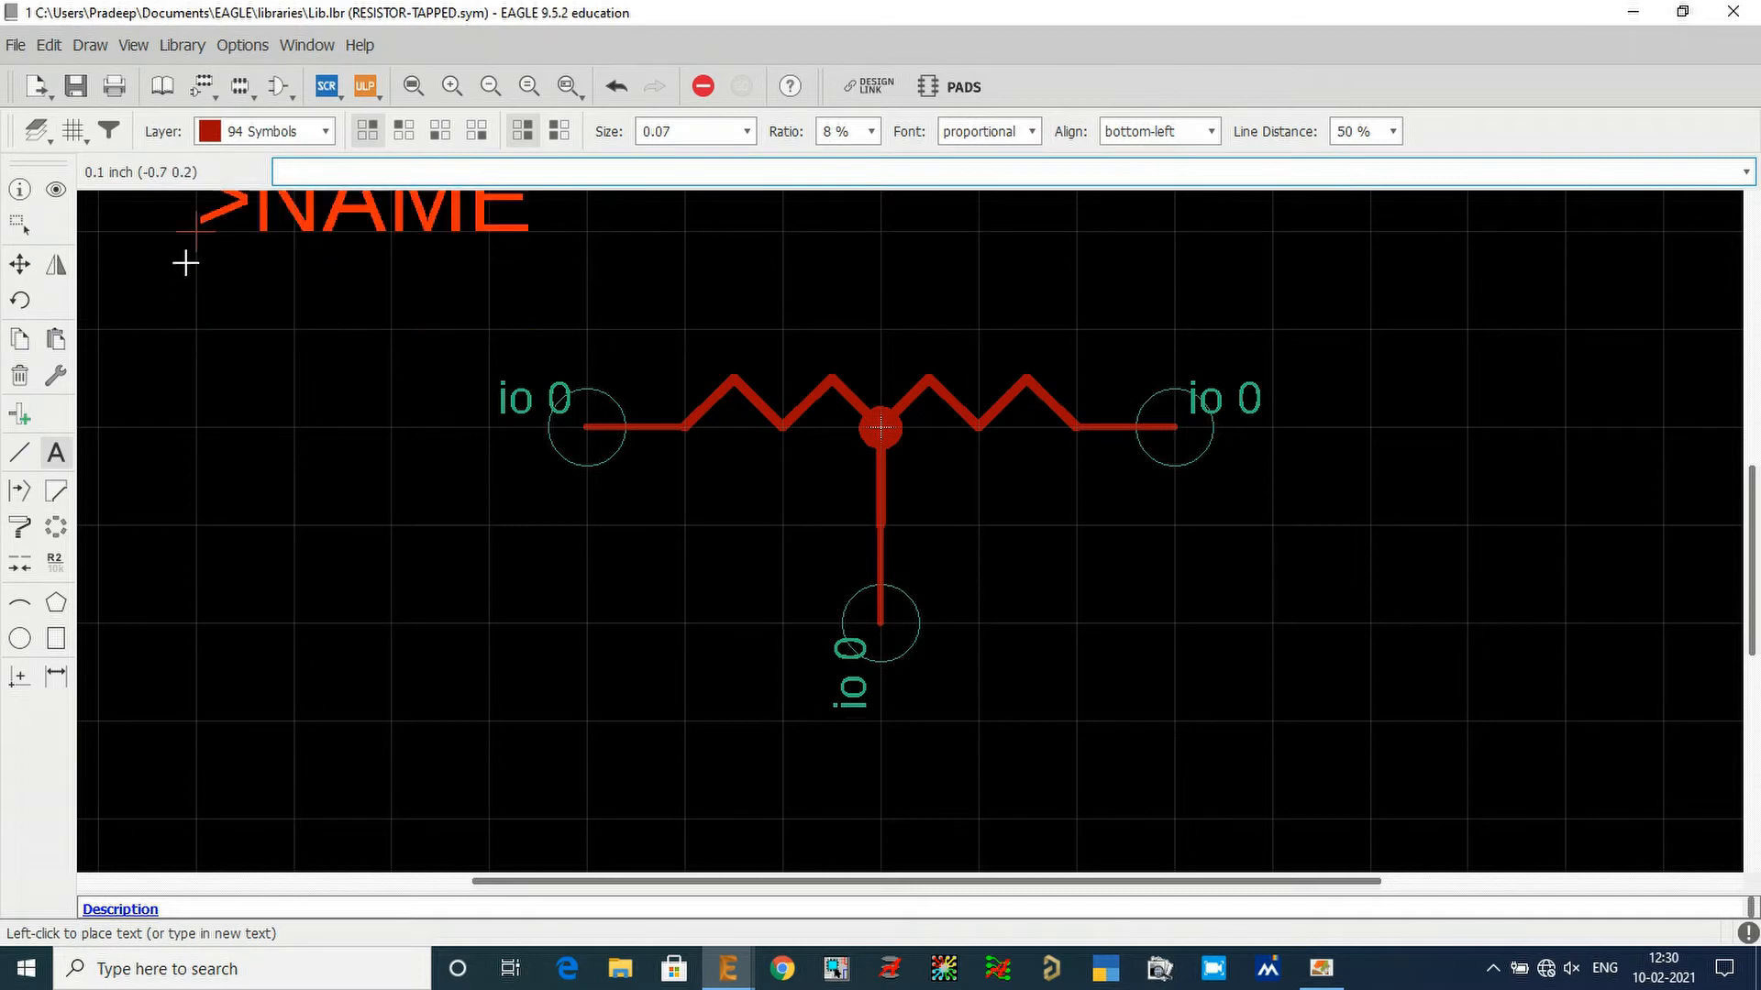
click(268, 131)
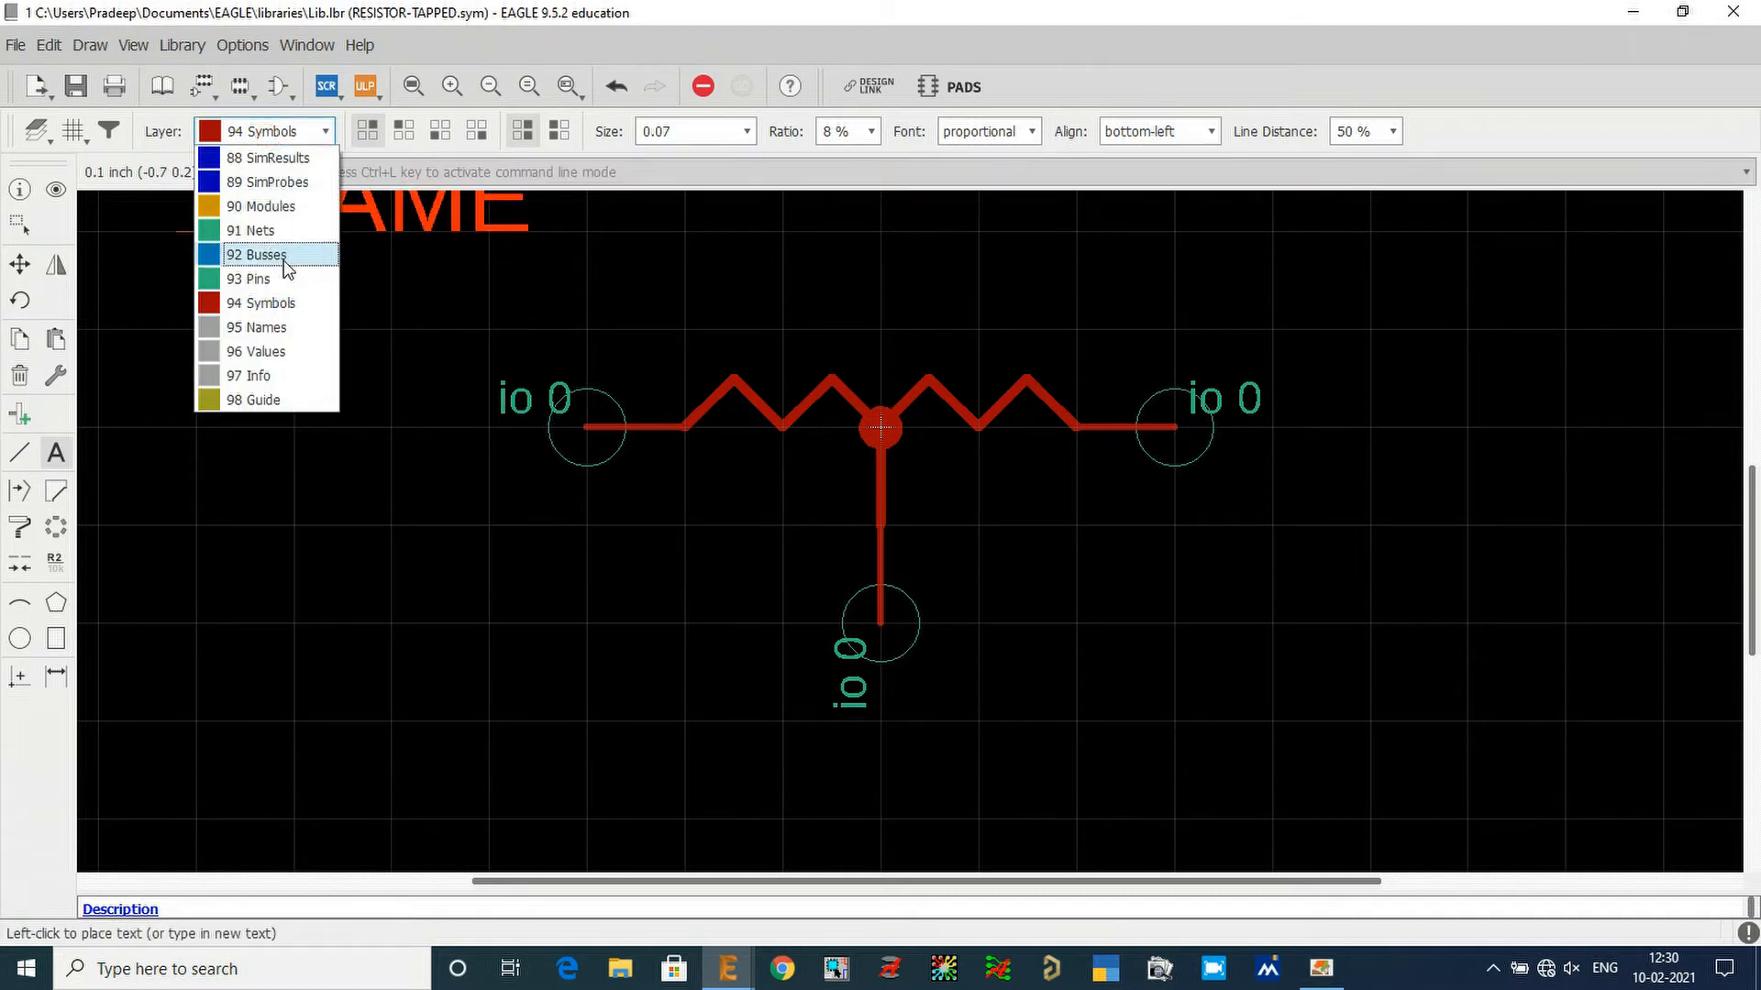
click(283, 326)
click(770, 328)
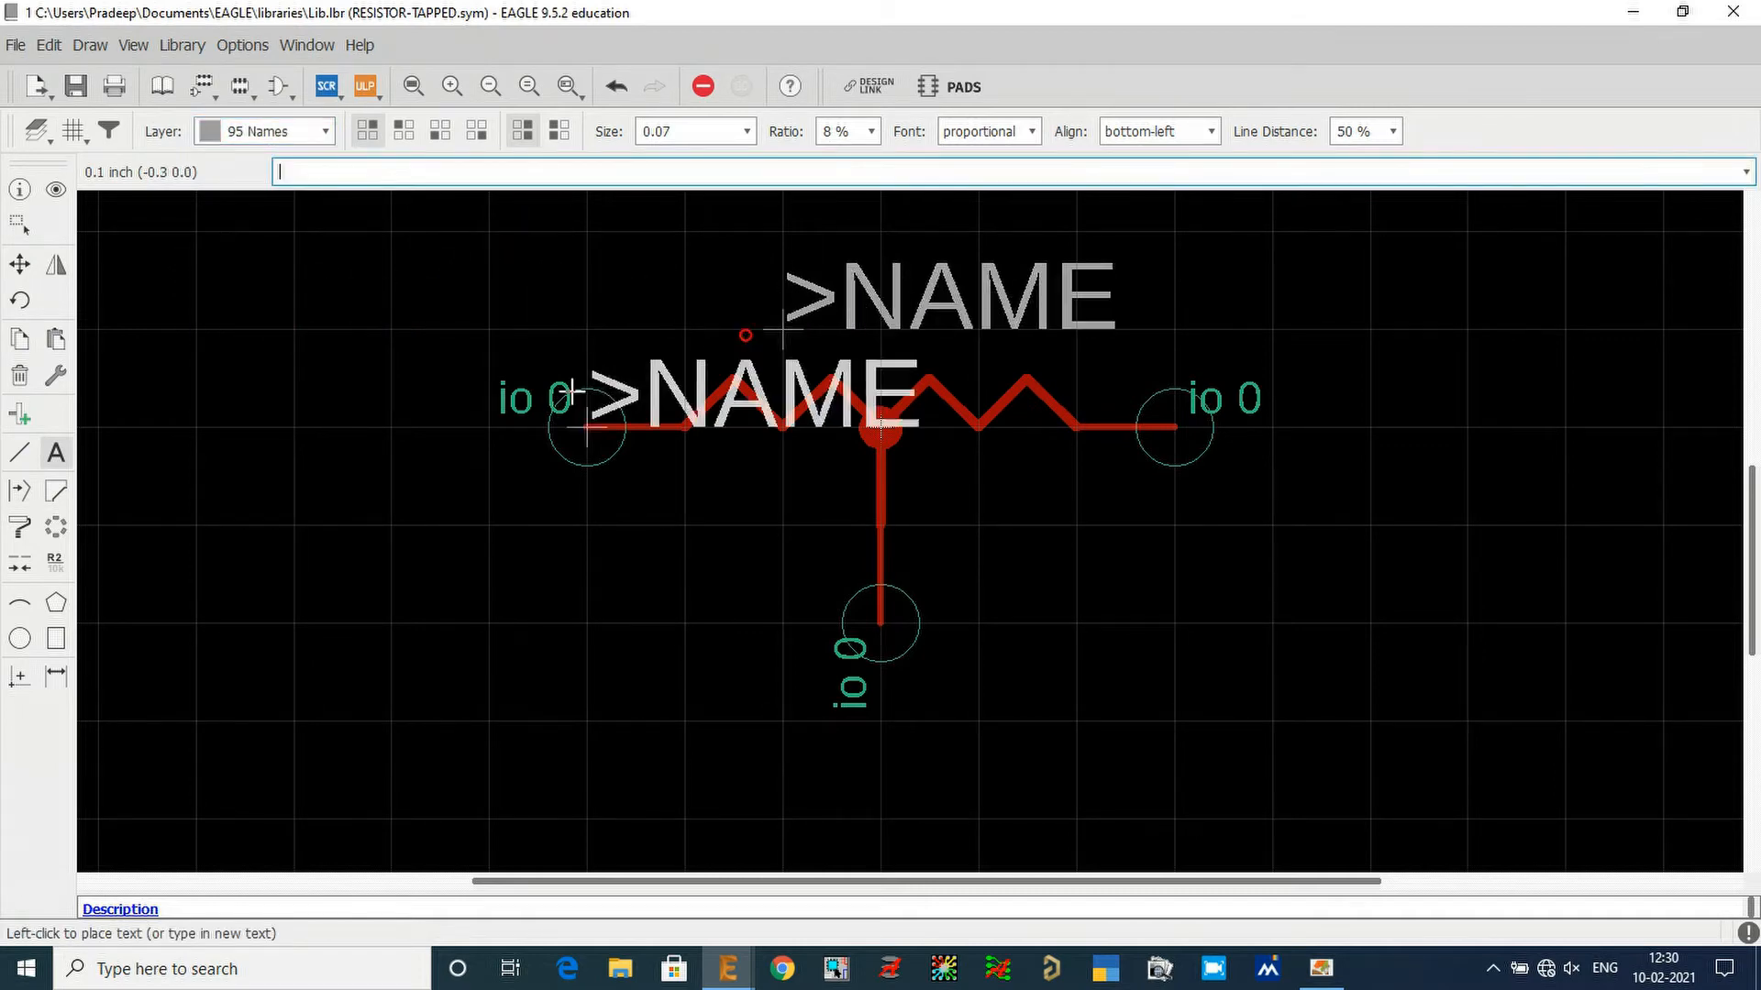
Step: Place the text >VALUE, size 0.07, on layer 95 Names beside the tap line at (0.1 -0.1)
key(Escape)
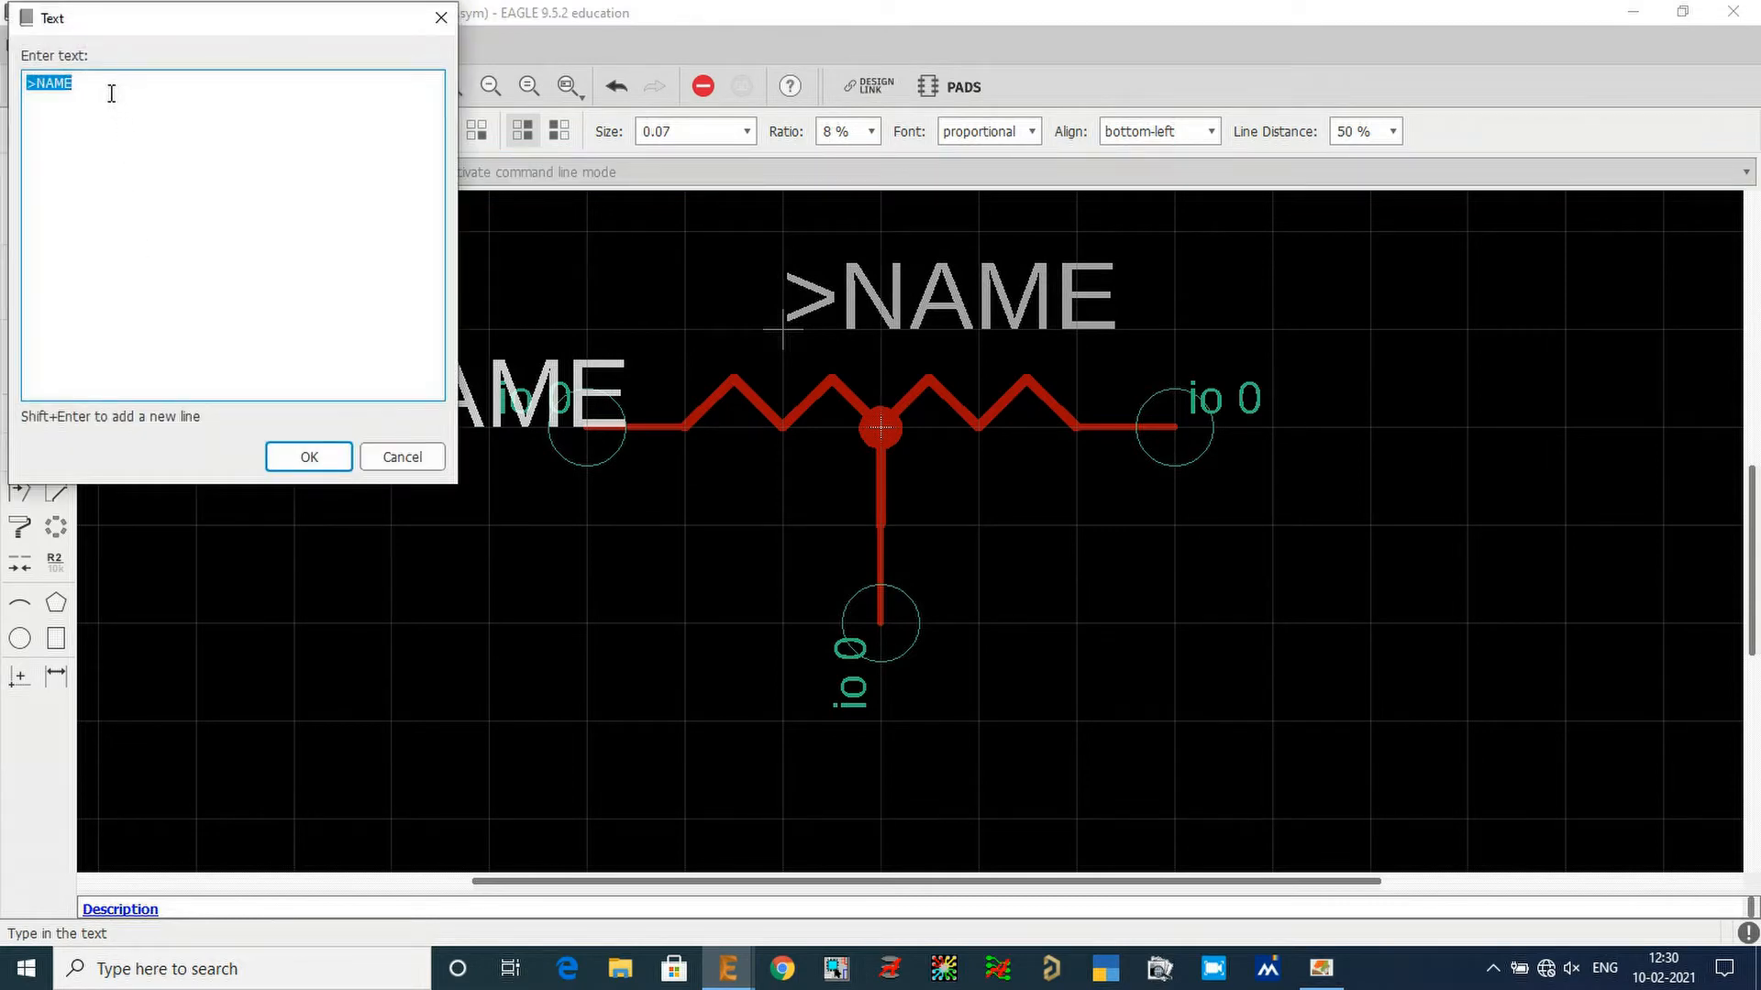
text(>)
key(Return)
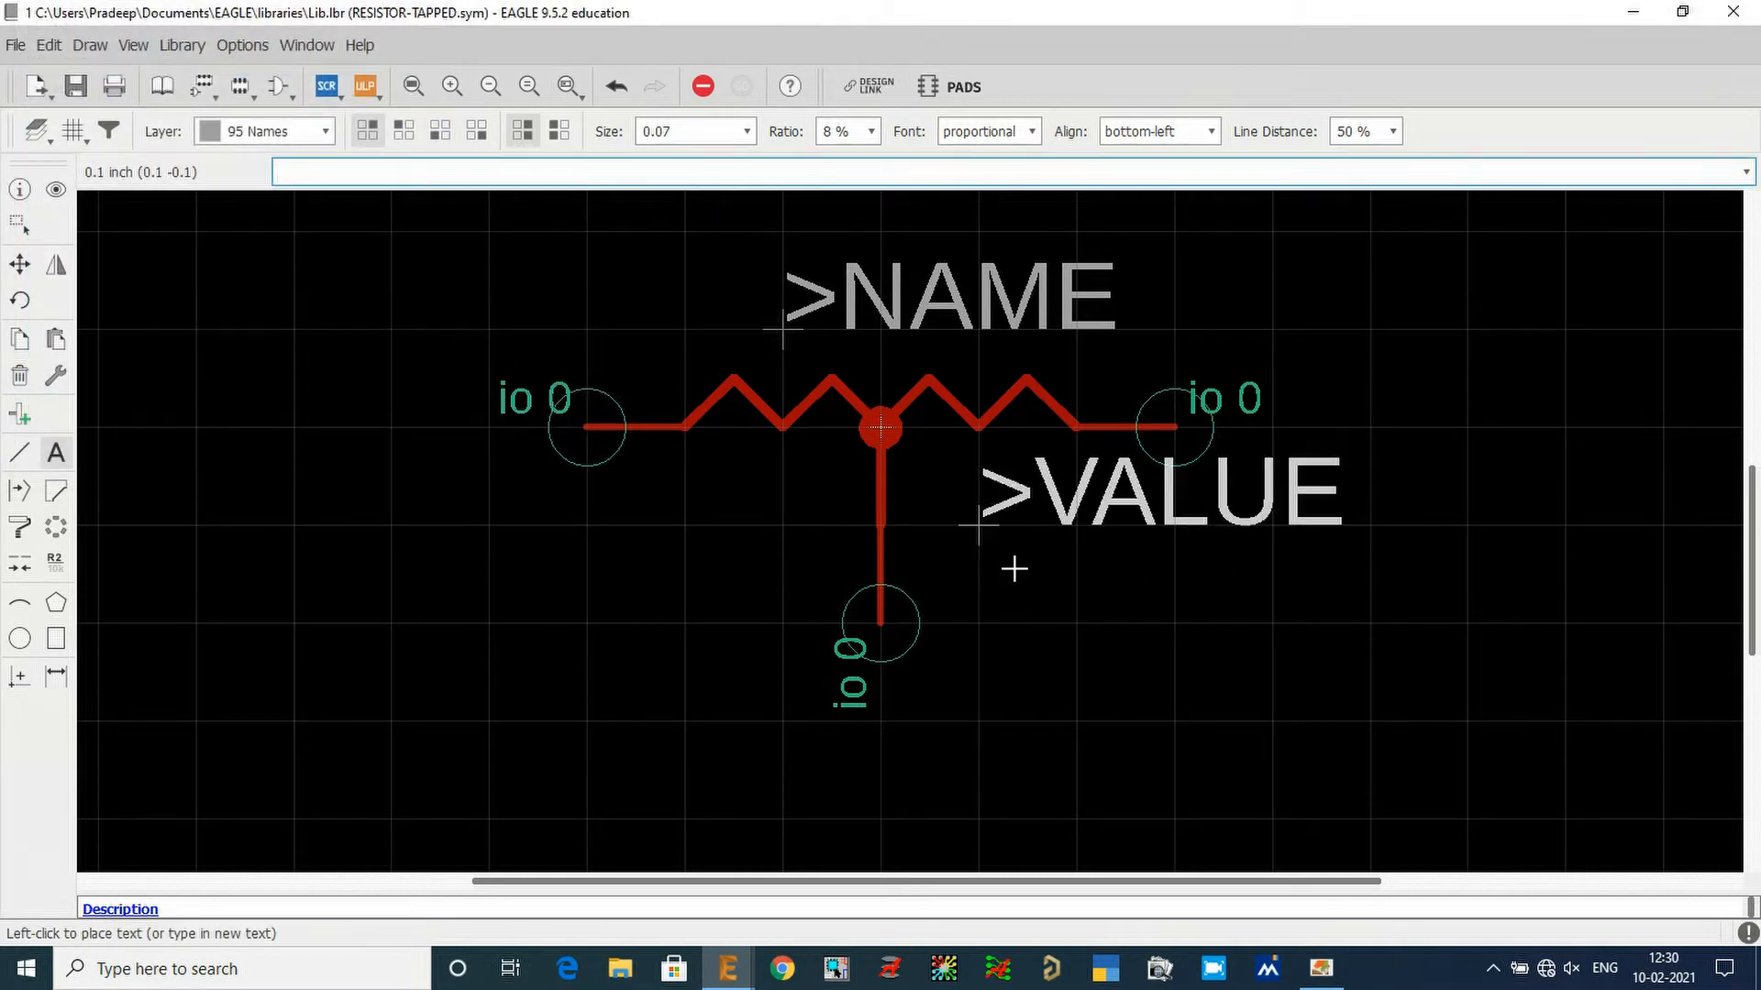
click(992, 564)
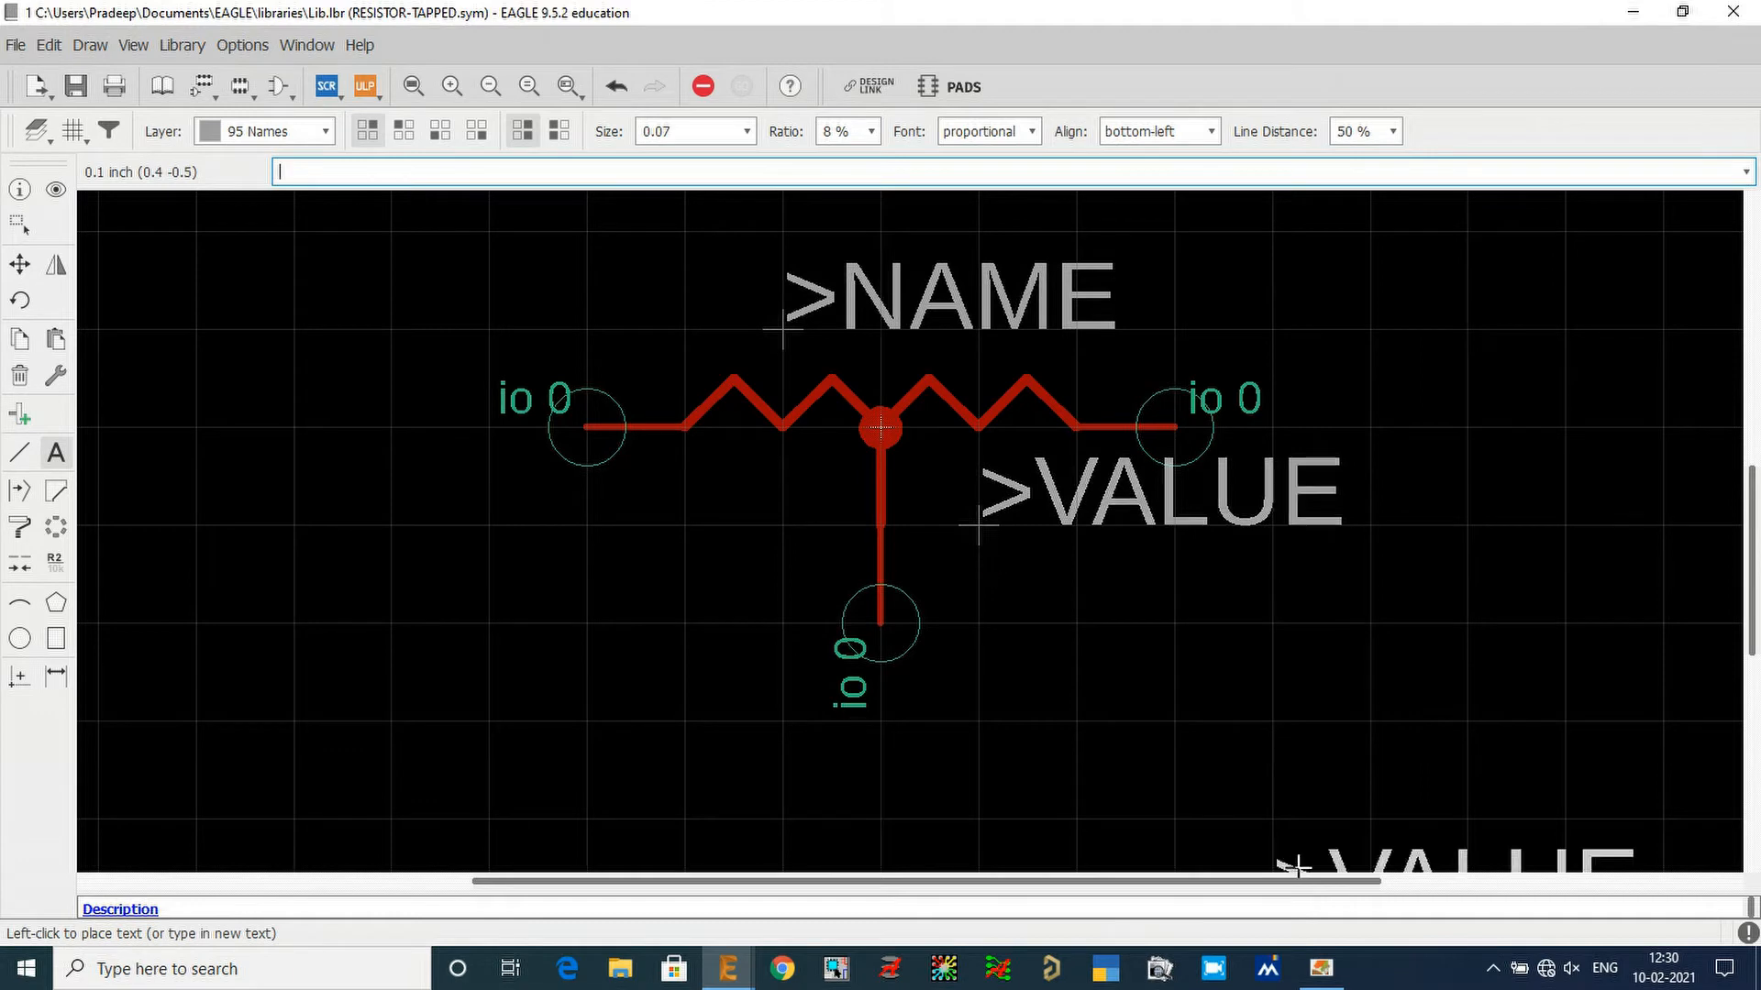
key(Escape)
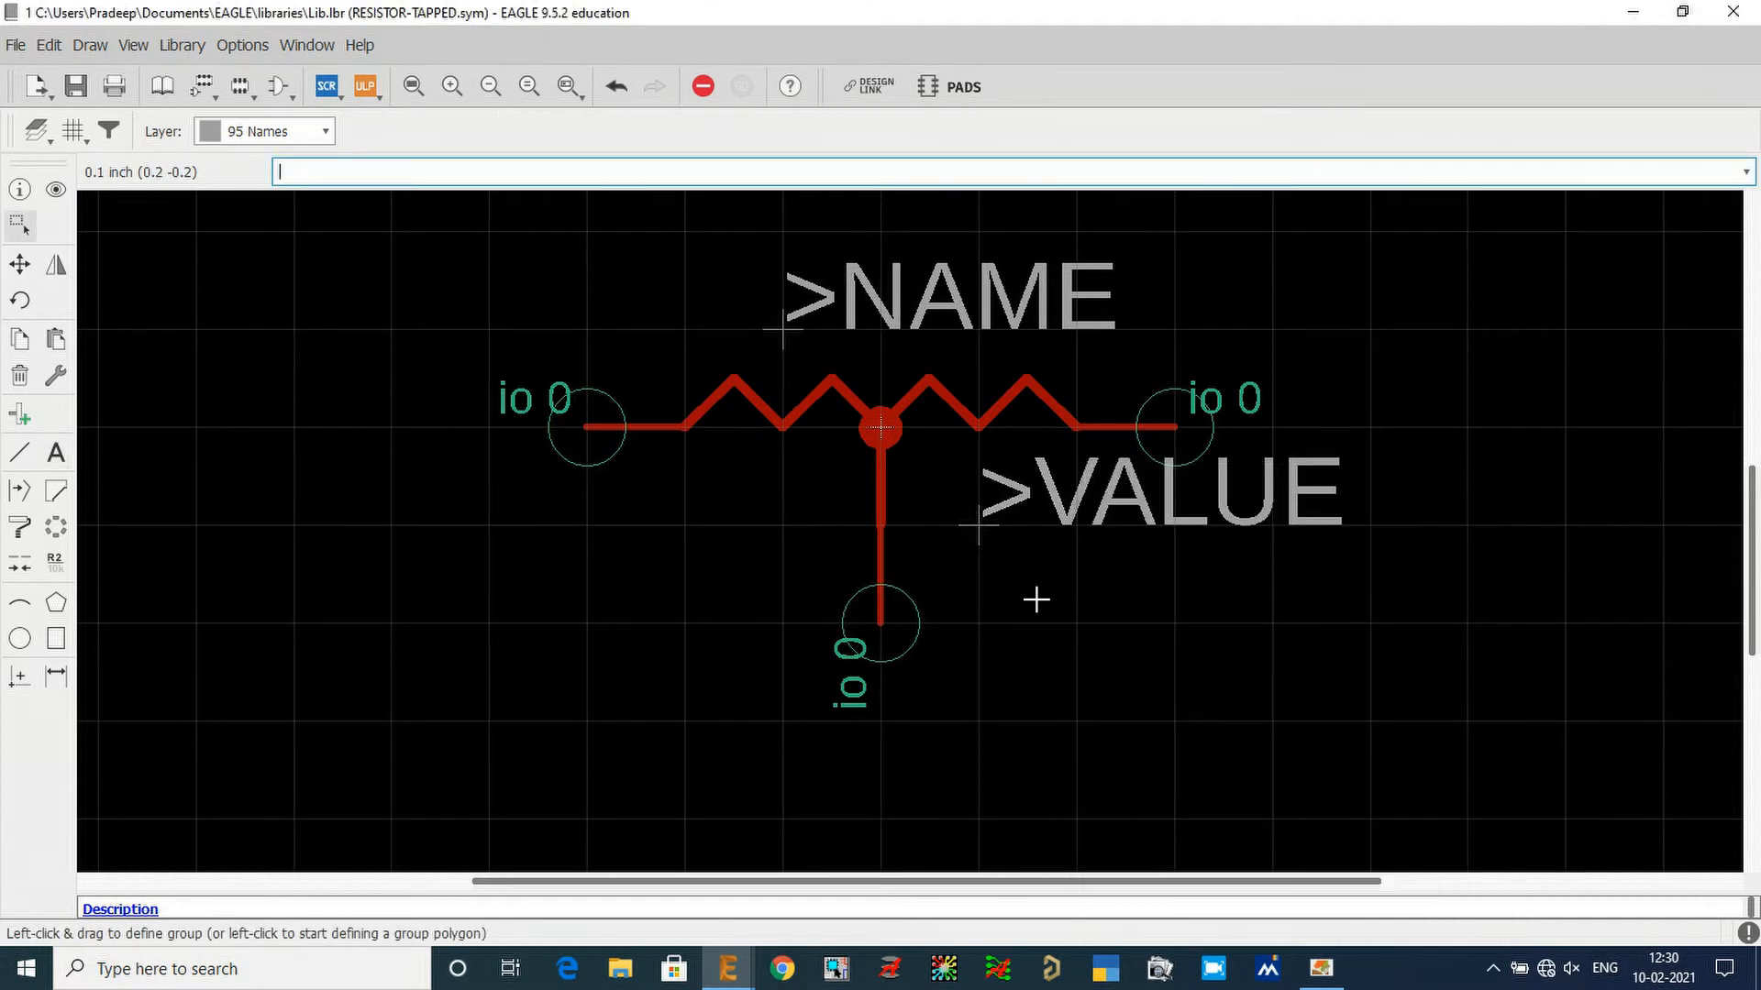
Step: Start the Info command to inspect the properties of the >VALUE text
click(265, 136)
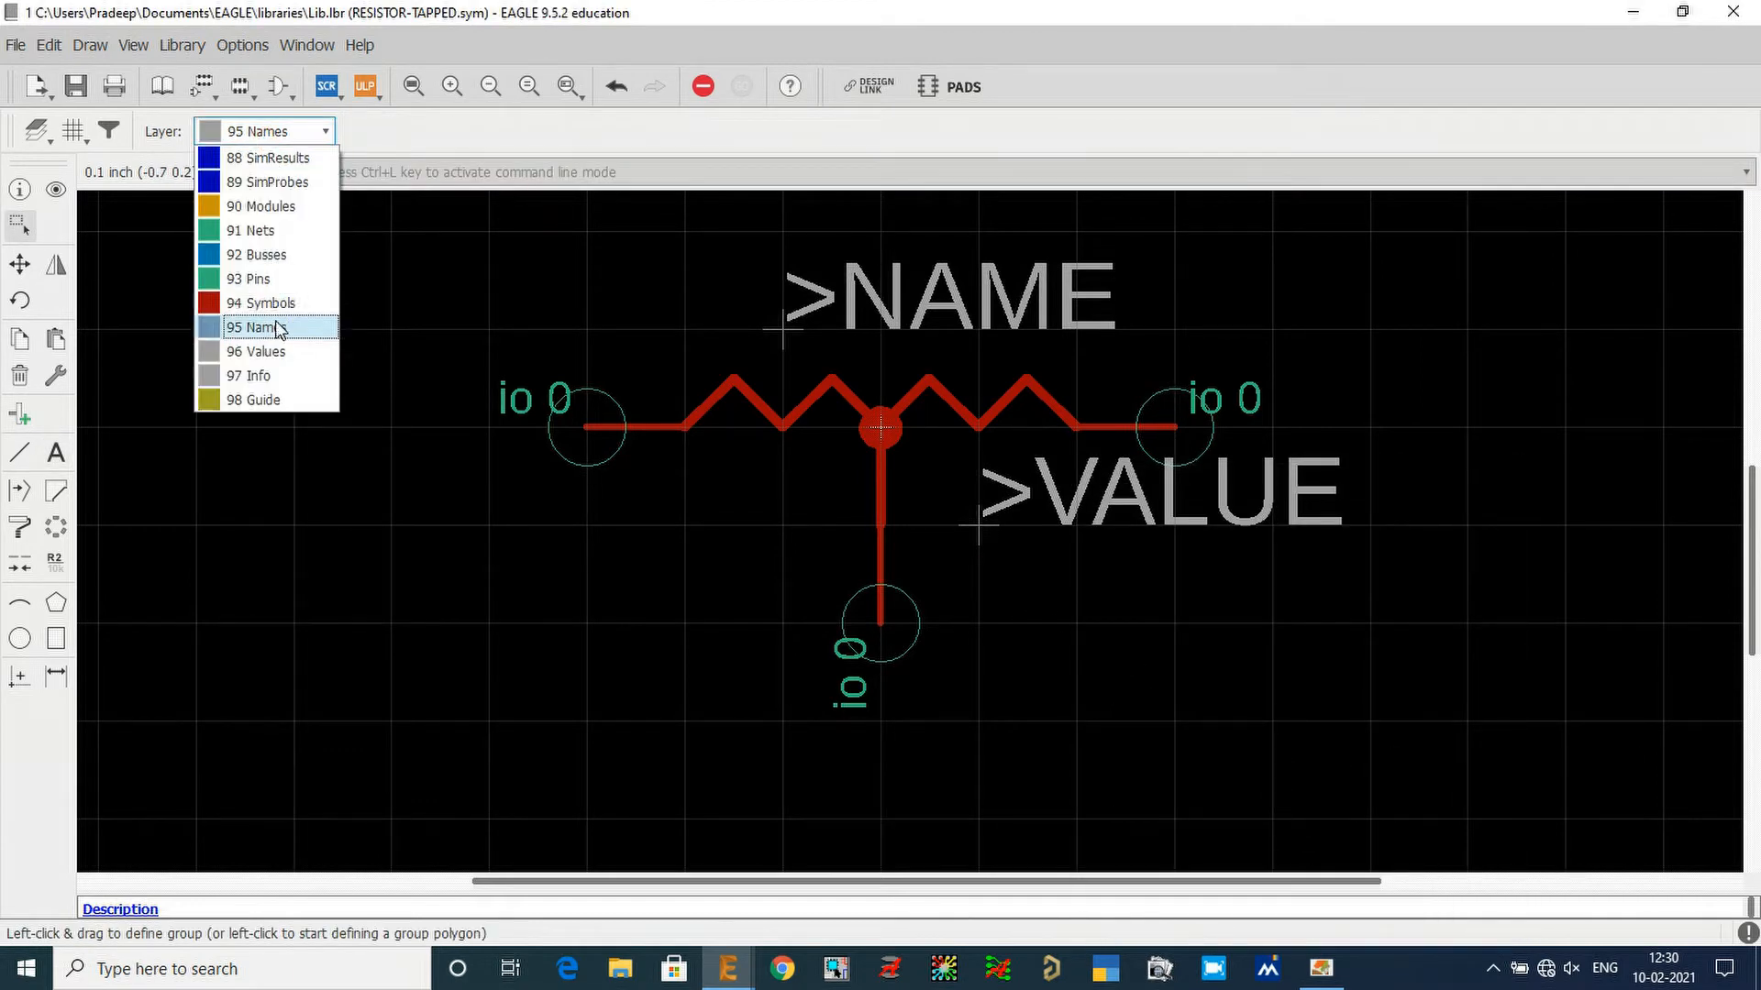
click(303, 133)
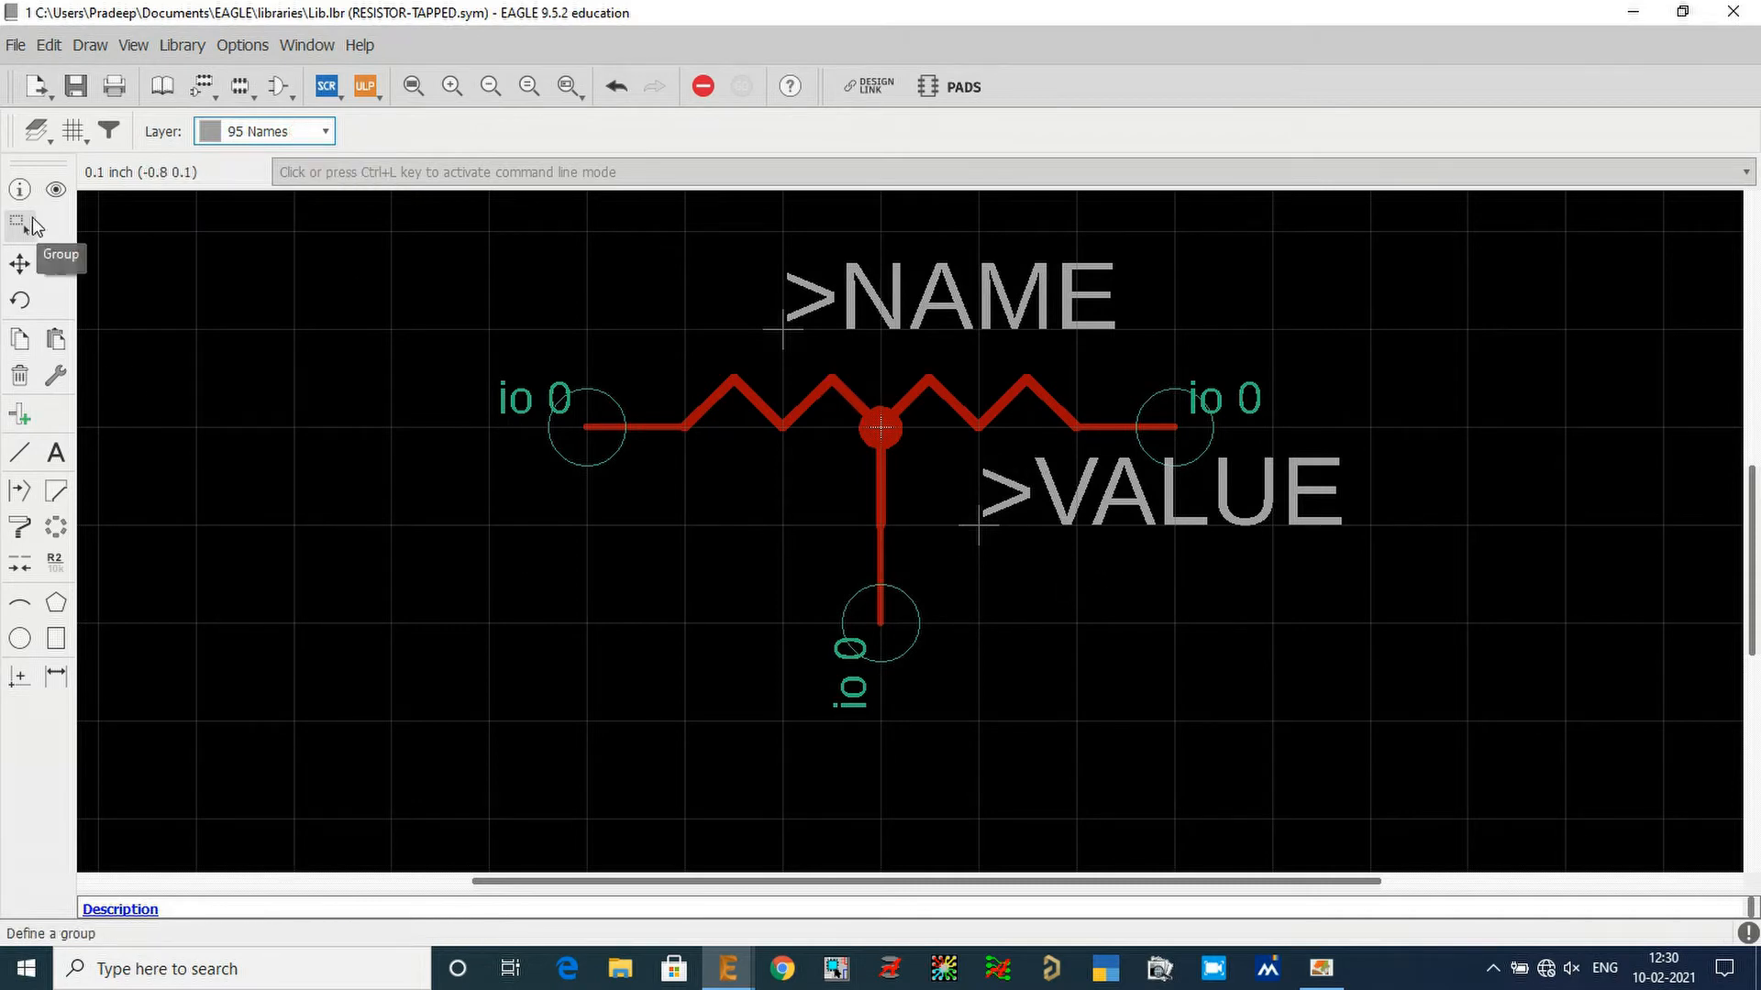
click(19, 189)
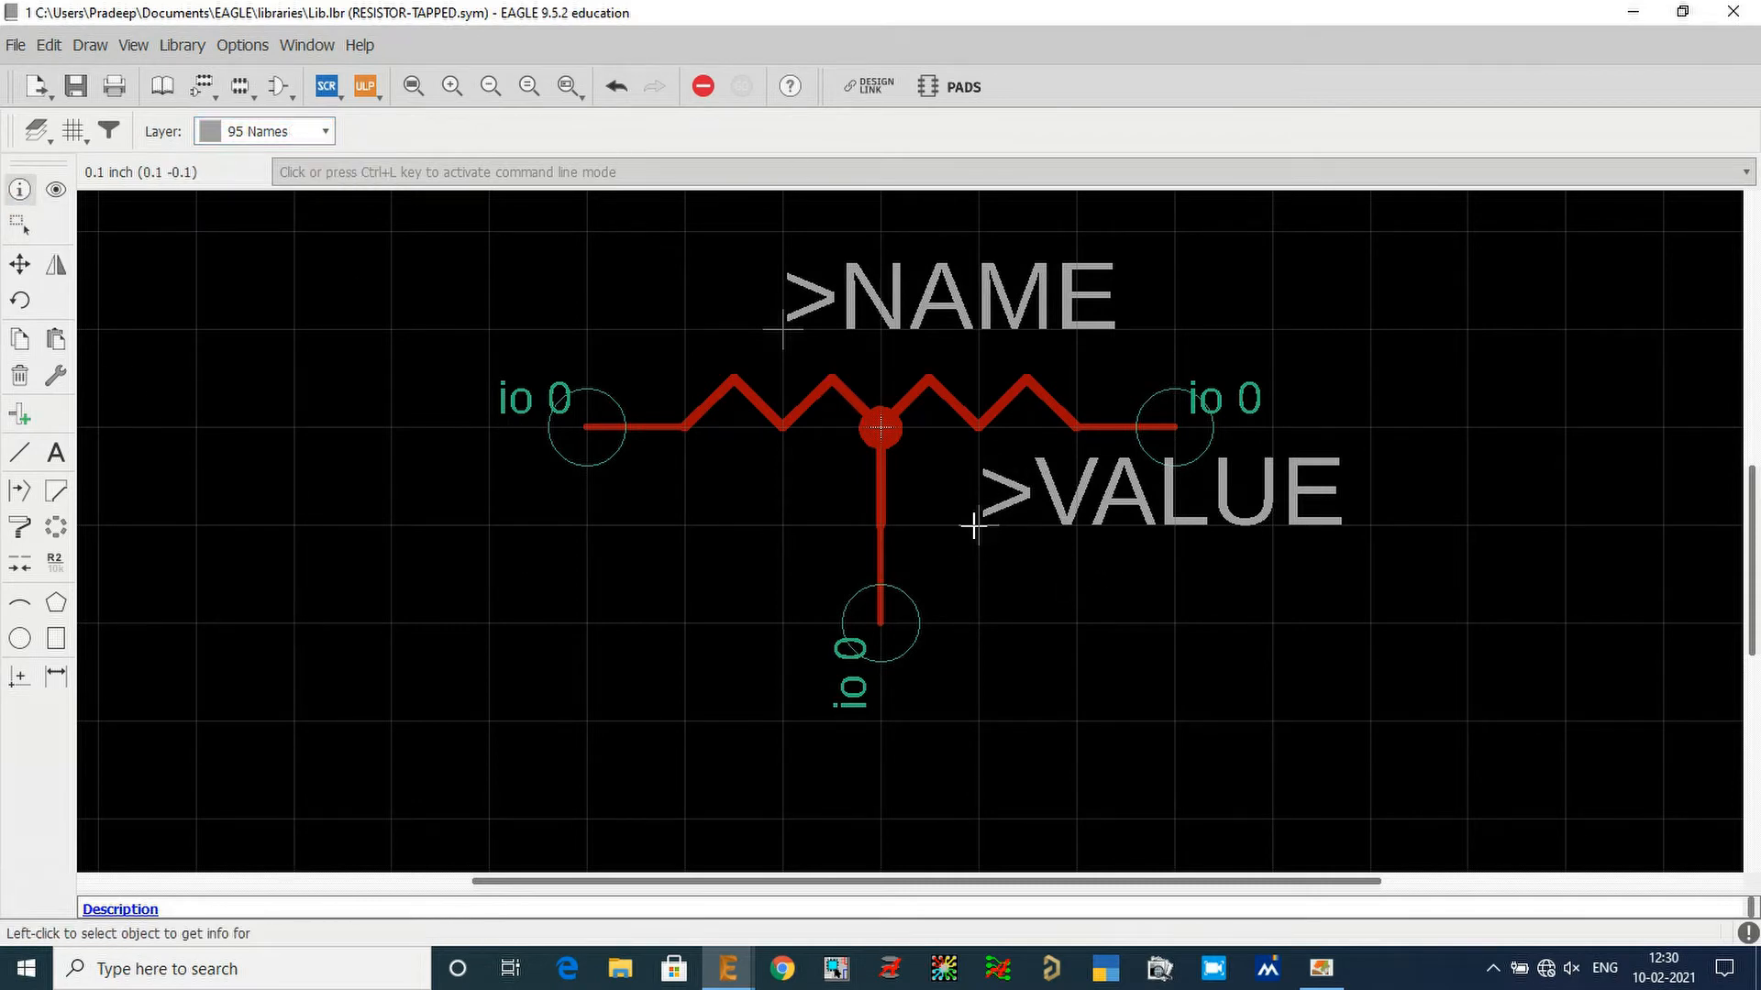